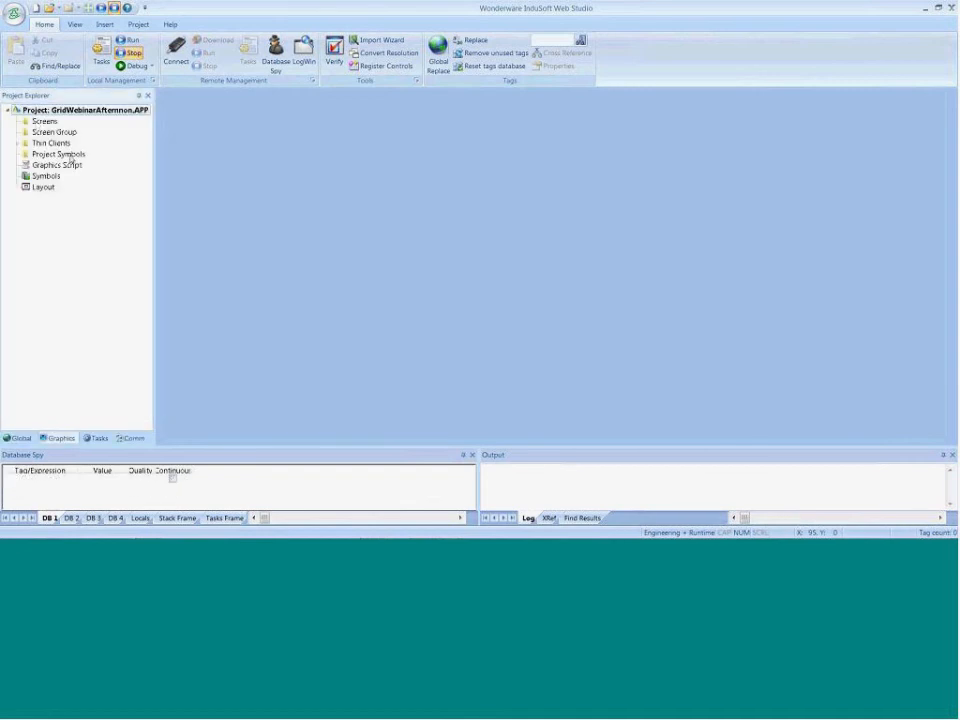
{"action": "mouse_move", "coordinate": [395, 533]}
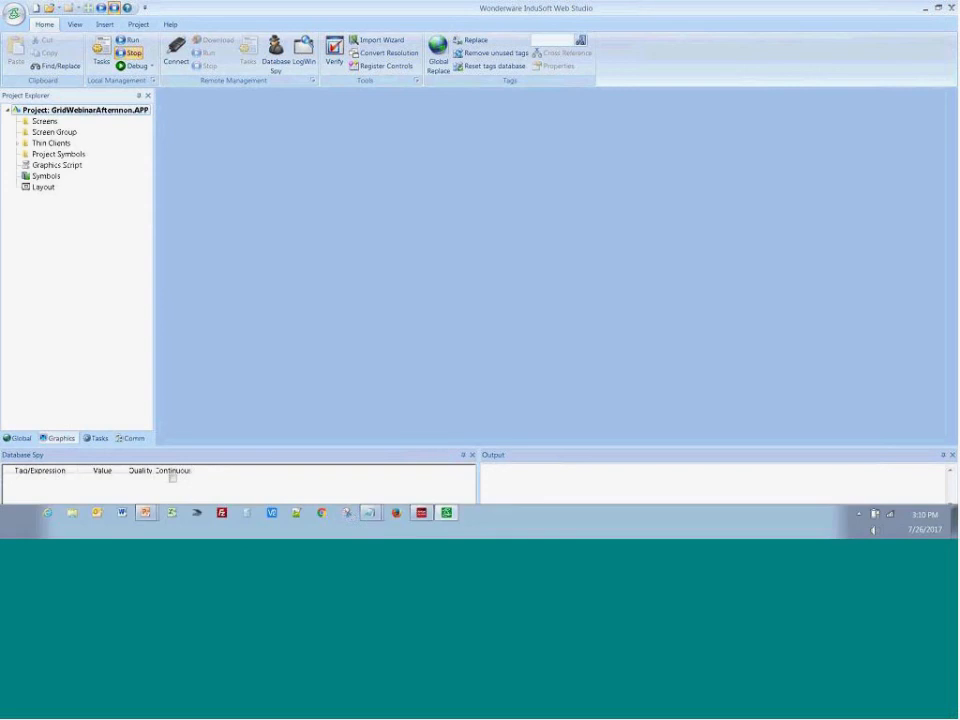
{"action": "mouse_move", "coordinate": [369, 512]}
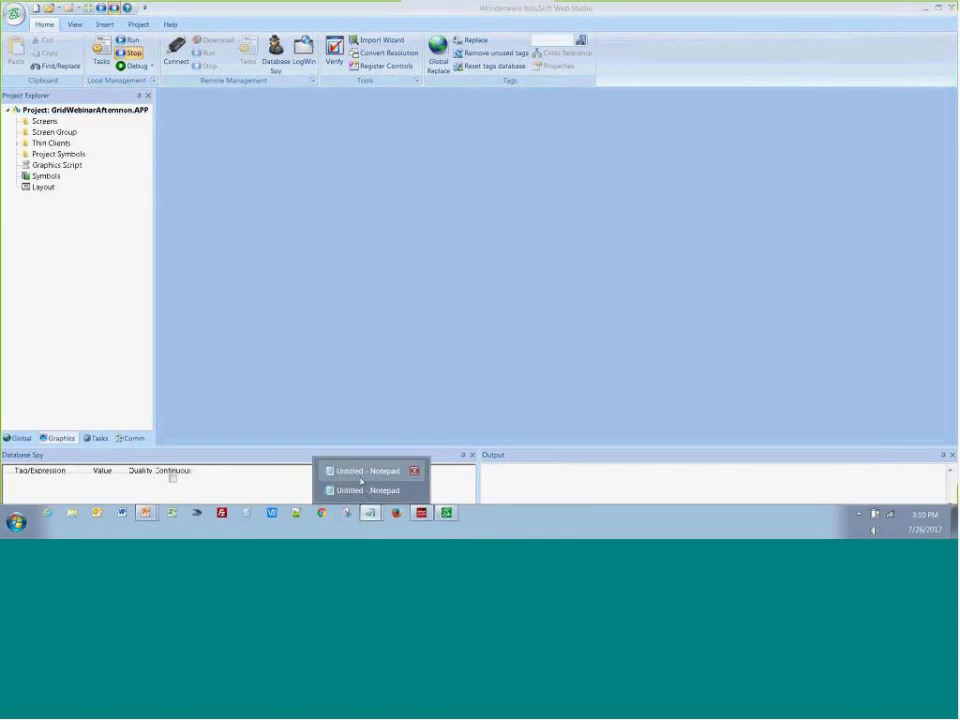
{"action": "left_click", "coordinate": [361, 479]}
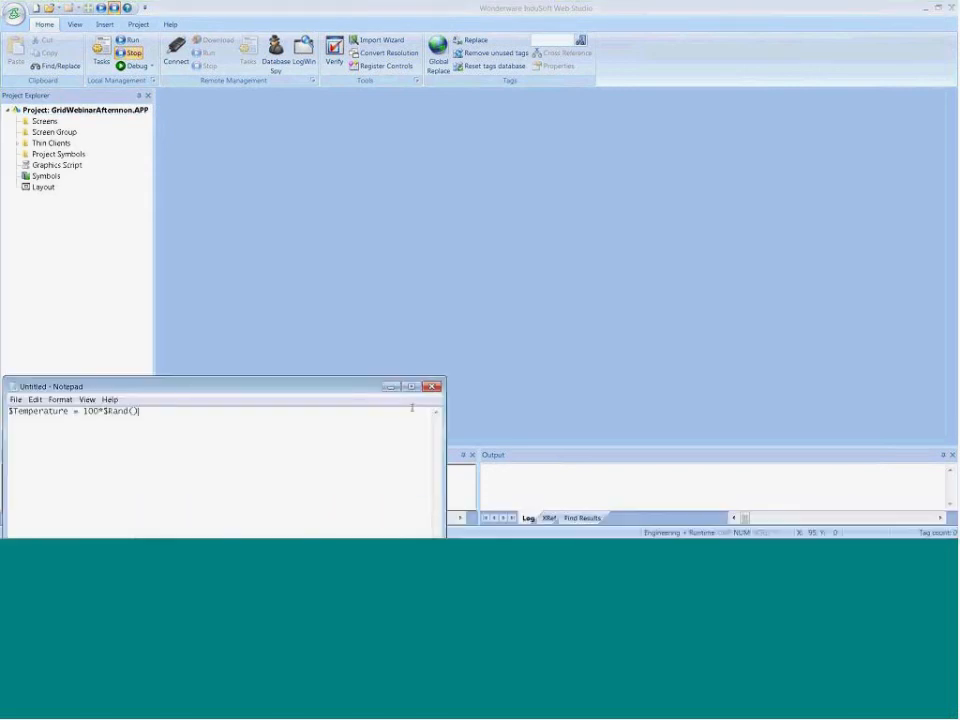
{"action": "left_click", "coordinate": [392, 389]}
Switch to the second untitled Notepad document and begin saving it in the GridWebinarAfternnon folder of the Test 8.0 Projects library
{"action": "mouse_move", "coordinate": [391, 533]}
{"action": "mouse_move", "coordinate": [369, 512]}
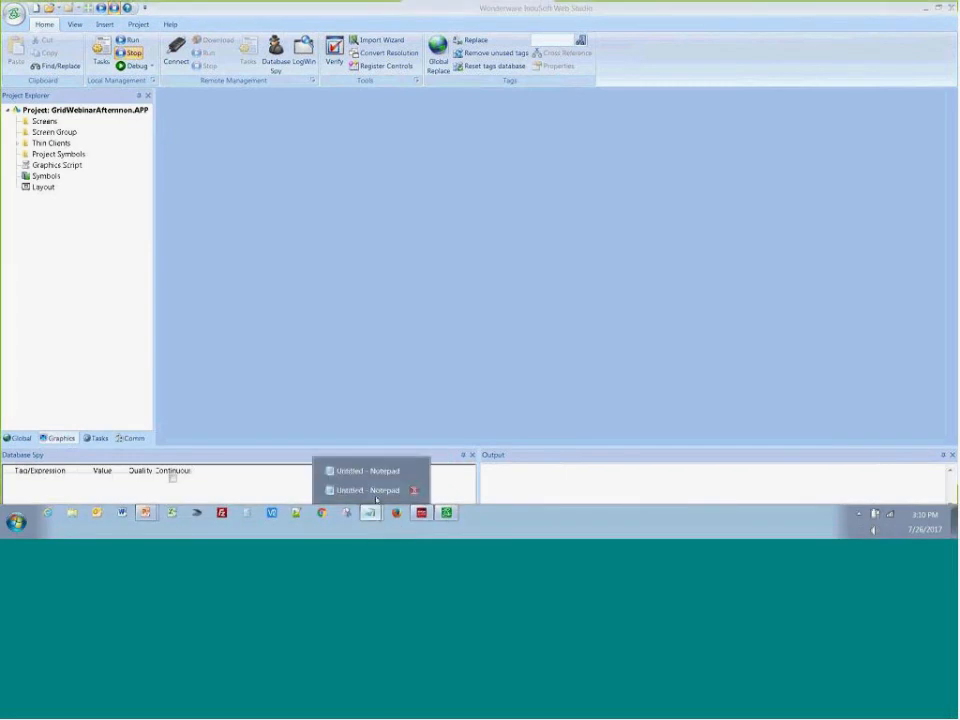
{"action": "left_click", "coordinate": [375, 490]}
{"action": "left_click", "coordinate": [255, 137]}
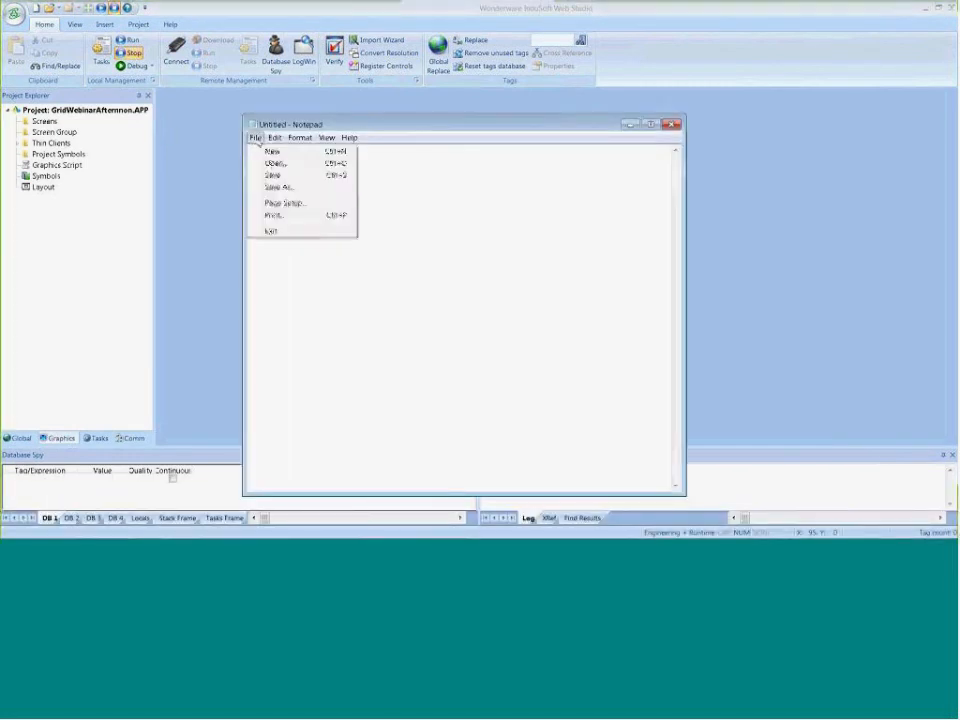
{"action": "left_click", "coordinate": [275, 187]}
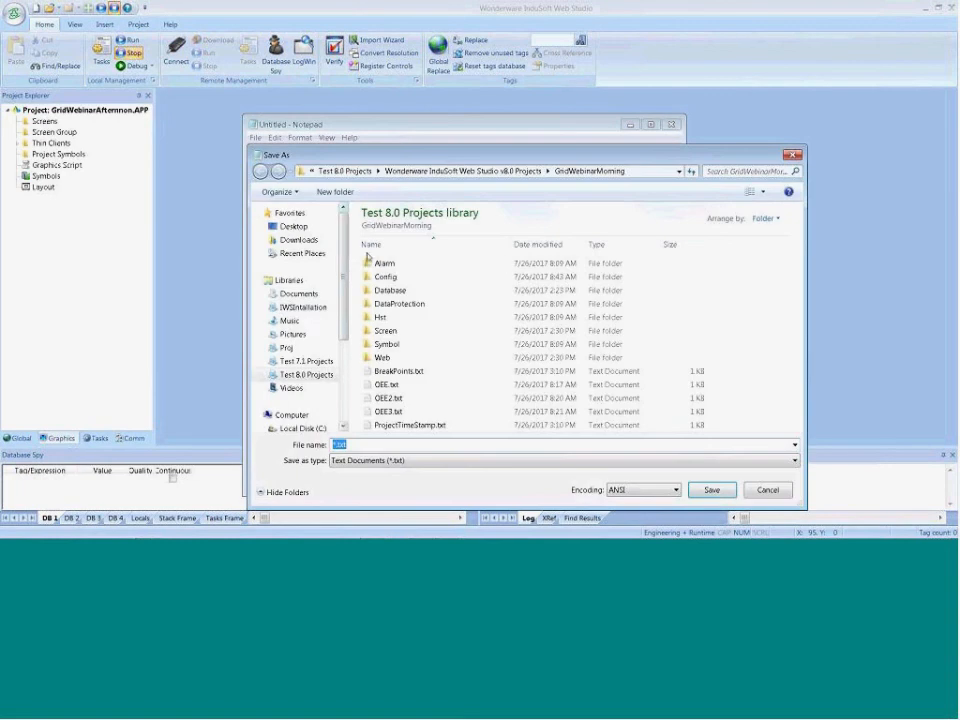
{"action": "left_click", "coordinate": [306, 374]}
{"action": "key", "text": "g"}
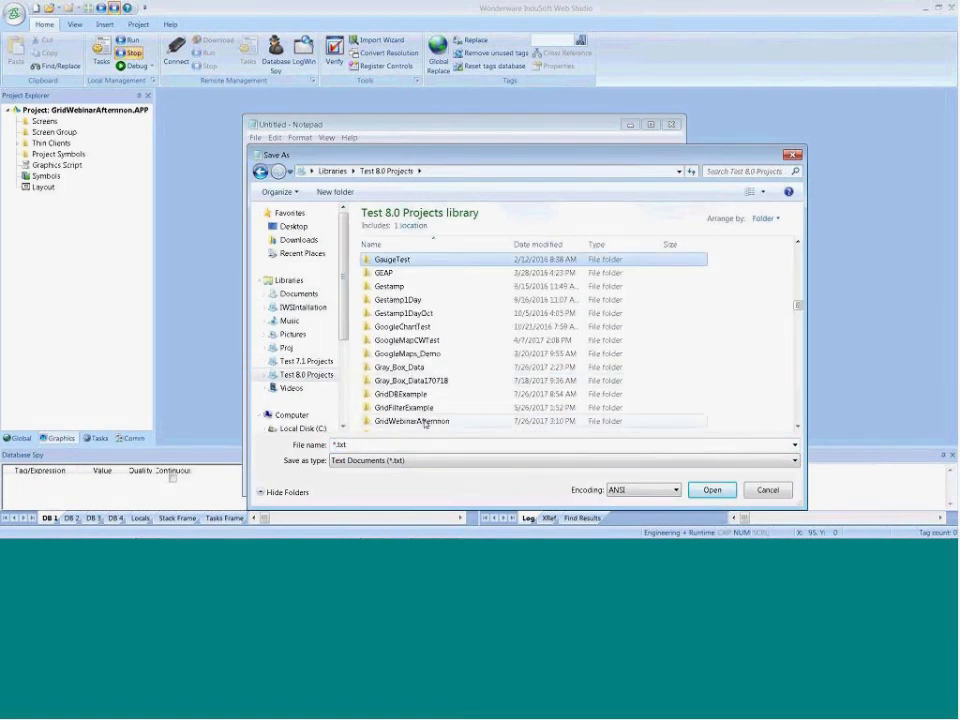
{"action": "left_click", "coordinate": [425, 421]}
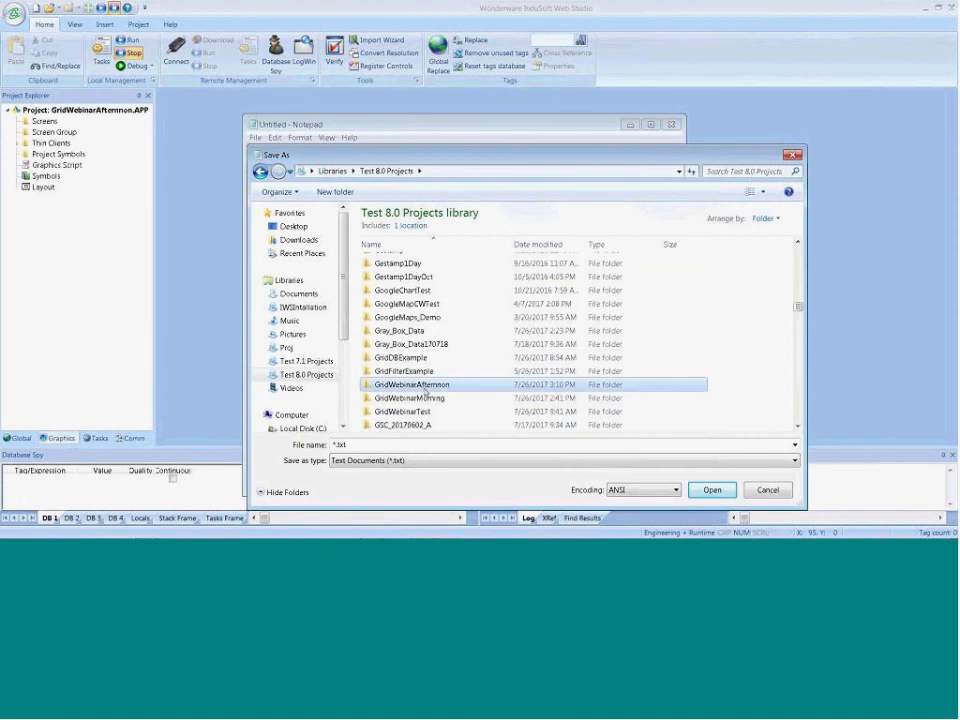
{"action": "double_click", "coordinate": [430, 383]}
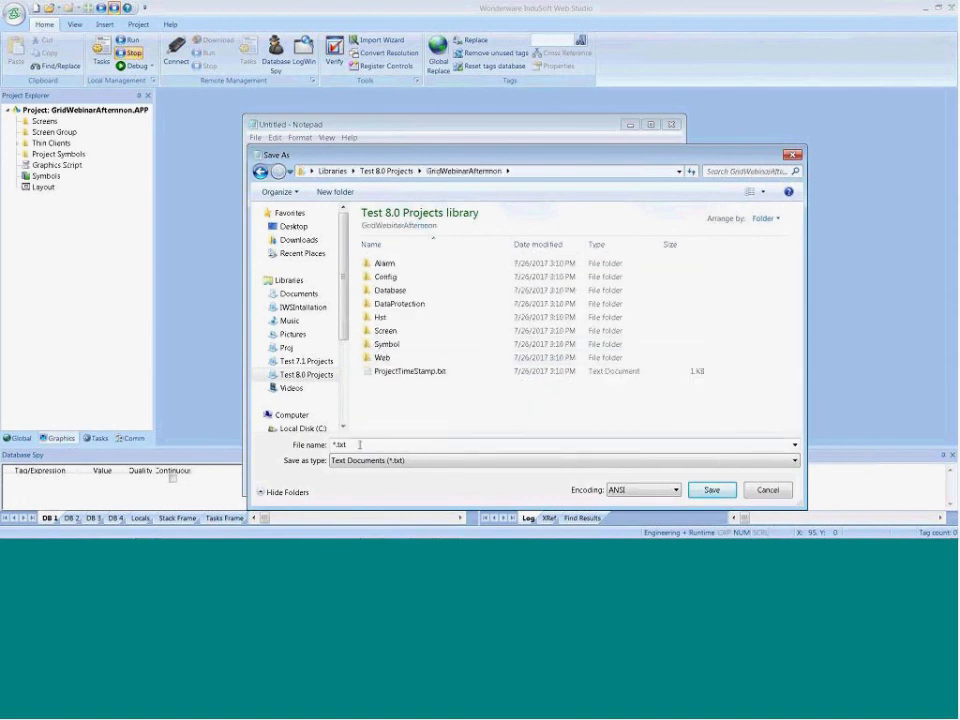
Save the machine data text file under the name OEE and close Notepad
{"action": "left_click_drag", "start_coordinate": [343, 447], "coordinate": [333, 445]}
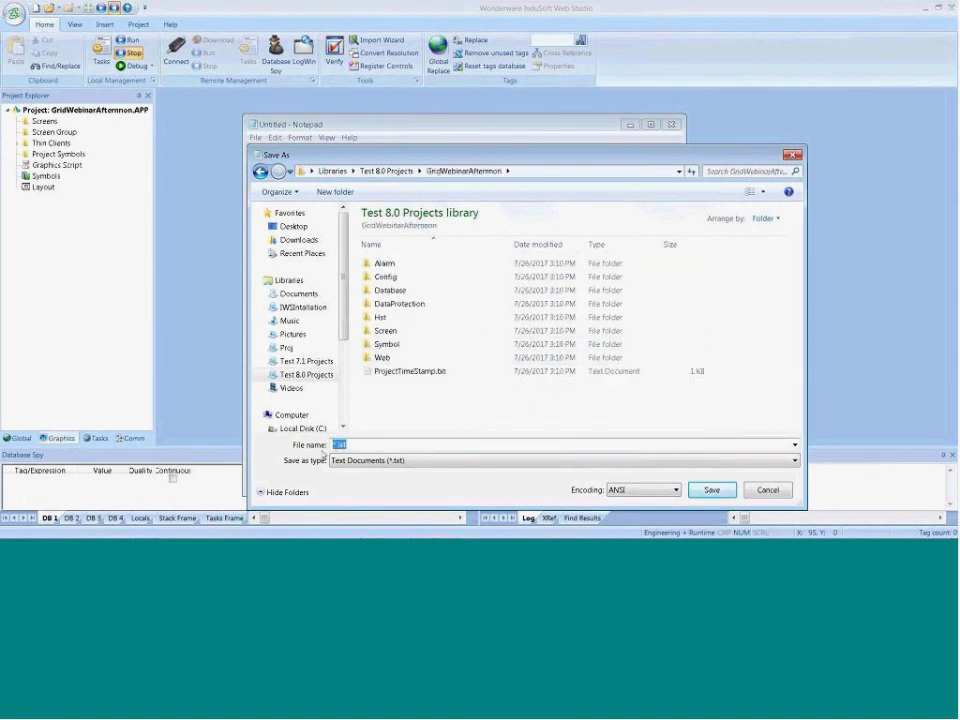
{"action": "left_click", "coordinate": [445, 427]}
{"action": "key", "text": "Delete"}
{"action": "key", "text": "Delete"}
{"action": "type", "text": "OEE"}
{"action": "left_click", "coordinate": [711, 489]}
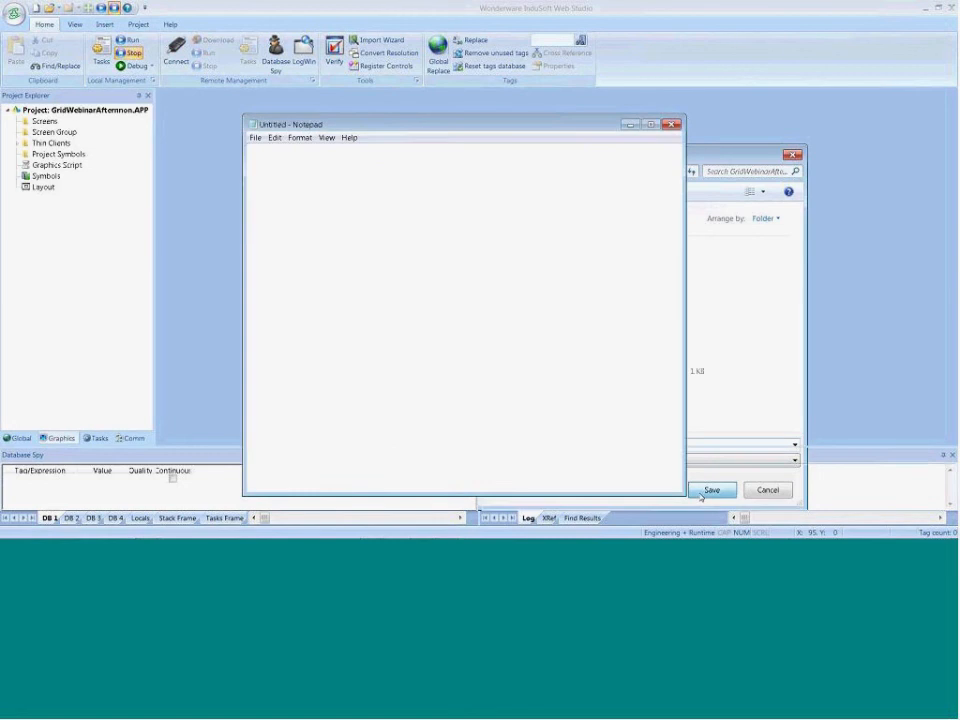
{"action": "left_click", "coordinate": [670, 125]}
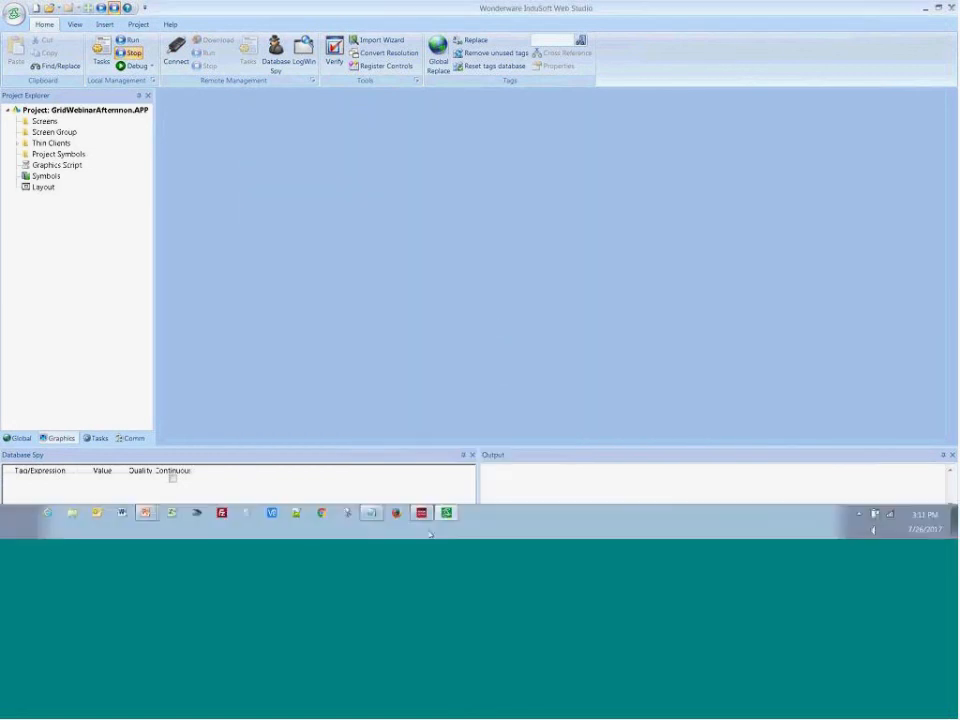
Insert a new screen with the proposed attributes and draw a Grid object about 498 by 190 near its upper-left corner
{"action": "right_click", "coordinate": [40, 121]}
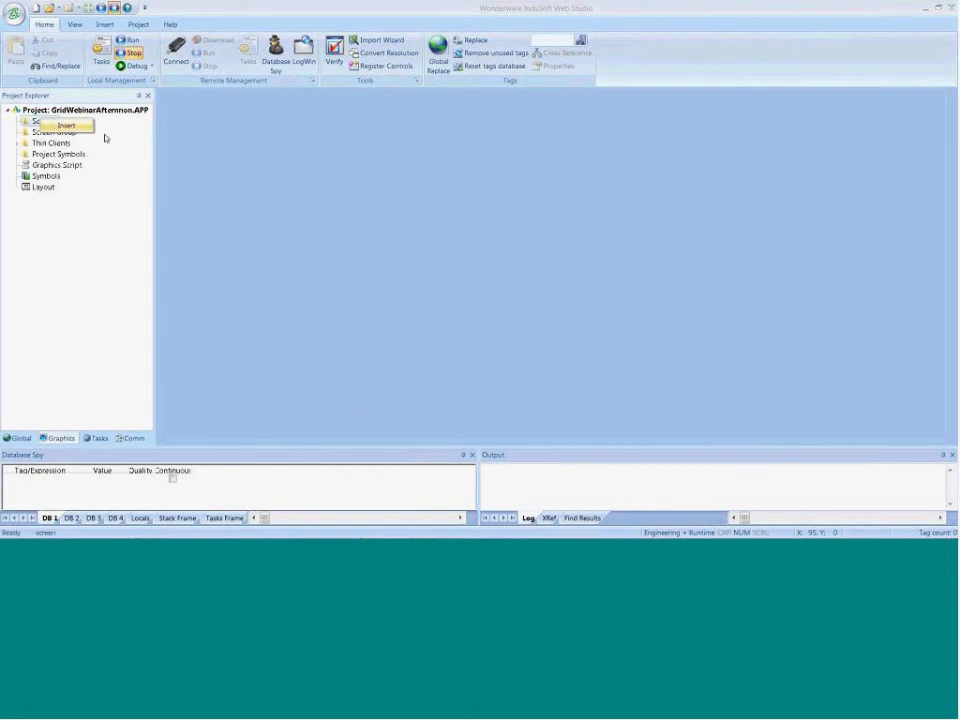
{"action": "left_click", "coordinate": [62, 126]}
{"action": "left_click", "coordinate": [548, 389]}
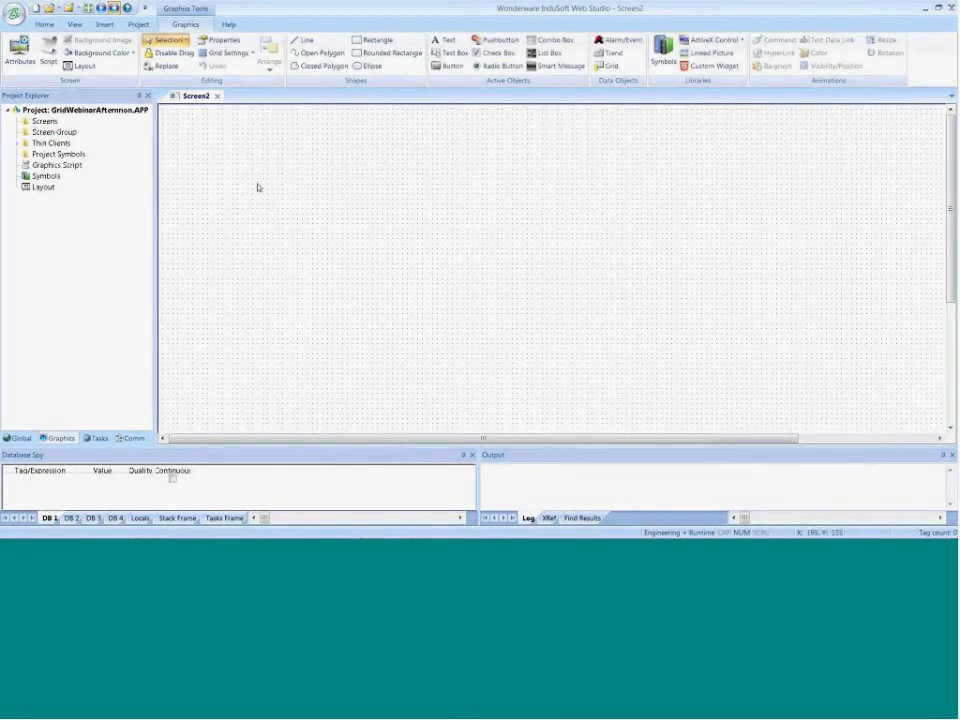
{"action": "left_click", "coordinate": [607, 65]}
{"action": "left_click_drag", "start_coordinate": [193, 135], "coordinate": [443, 231]}
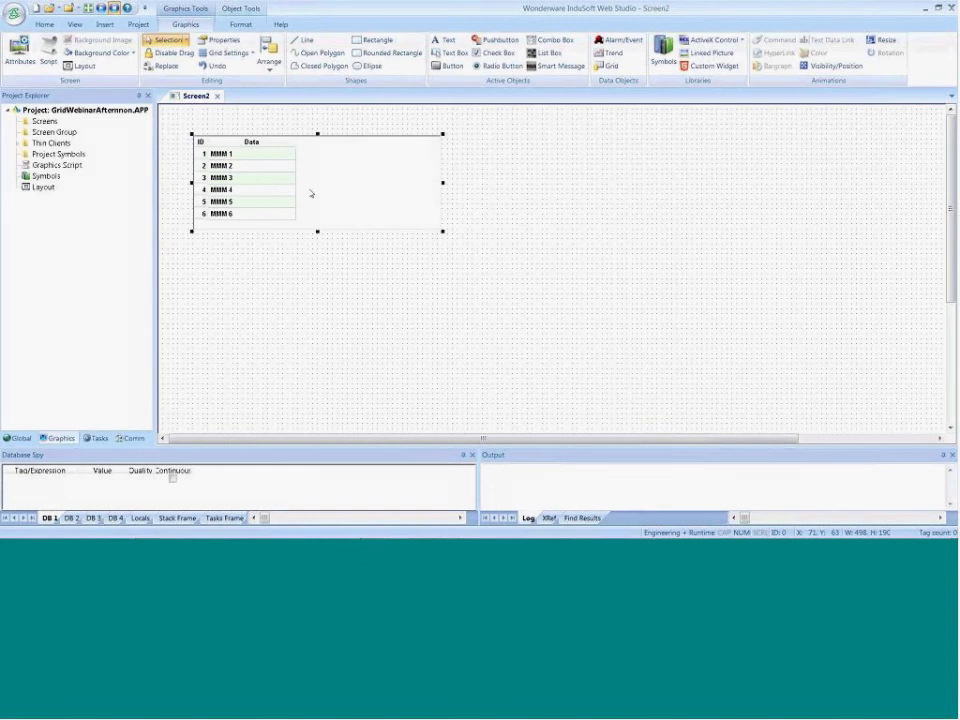
Open the grid's object properties and choose Text File as its data source
{"action": "double_click", "coordinate": [311, 193]}
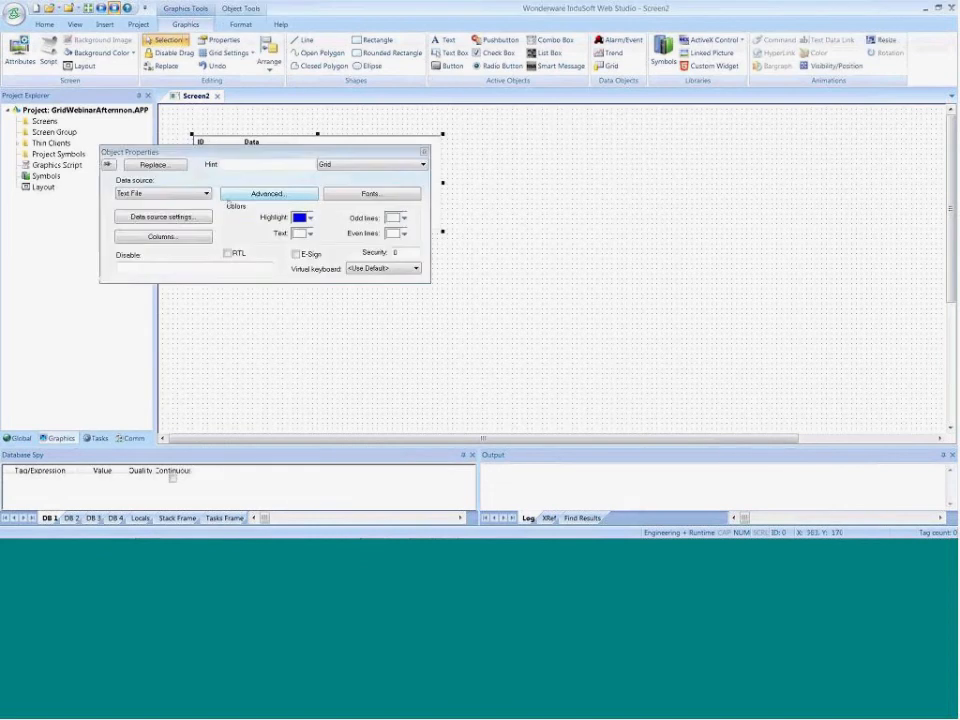
{"action": "left_click", "coordinate": [153, 199]}
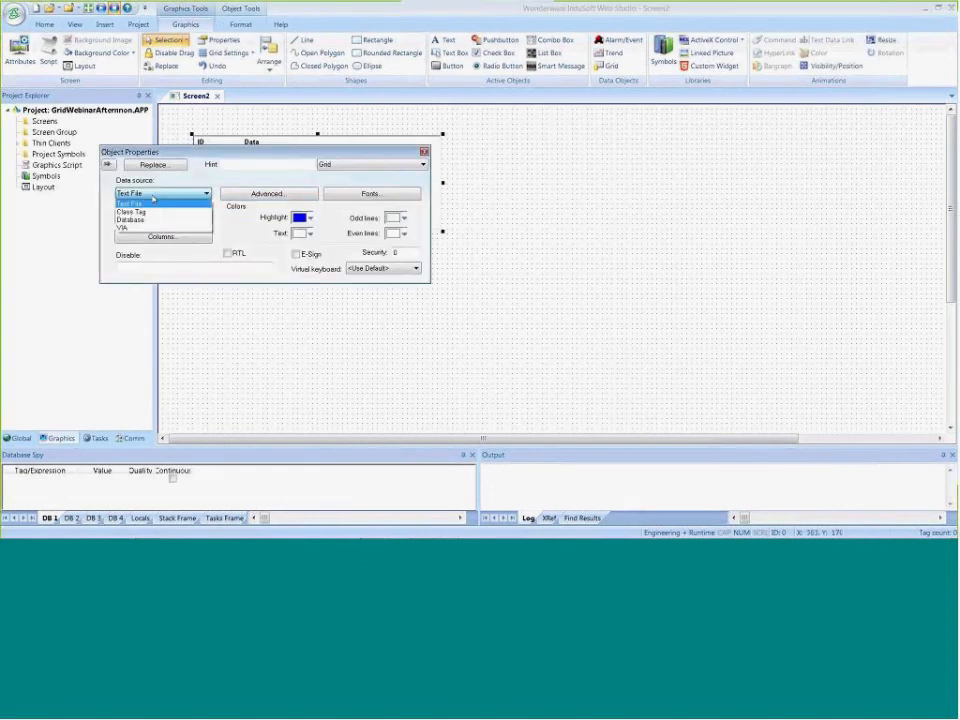
{"action": "left_click", "coordinate": [139, 196]}
{"action": "left_click", "coordinate": [137, 196]}
{"action": "left_click", "coordinate": [130, 204]}
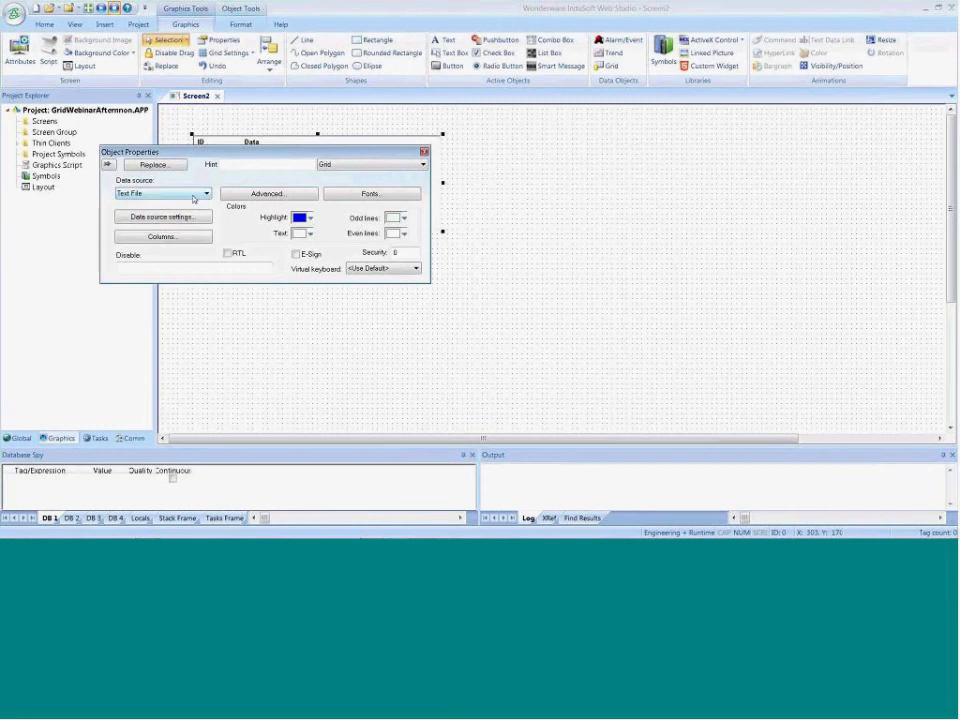
Assign OEE.txt from the GridWebinarAfternnon folder as the text file in the grid's data source settings
{"action": "left_click", "coordinate": [147, 217]}
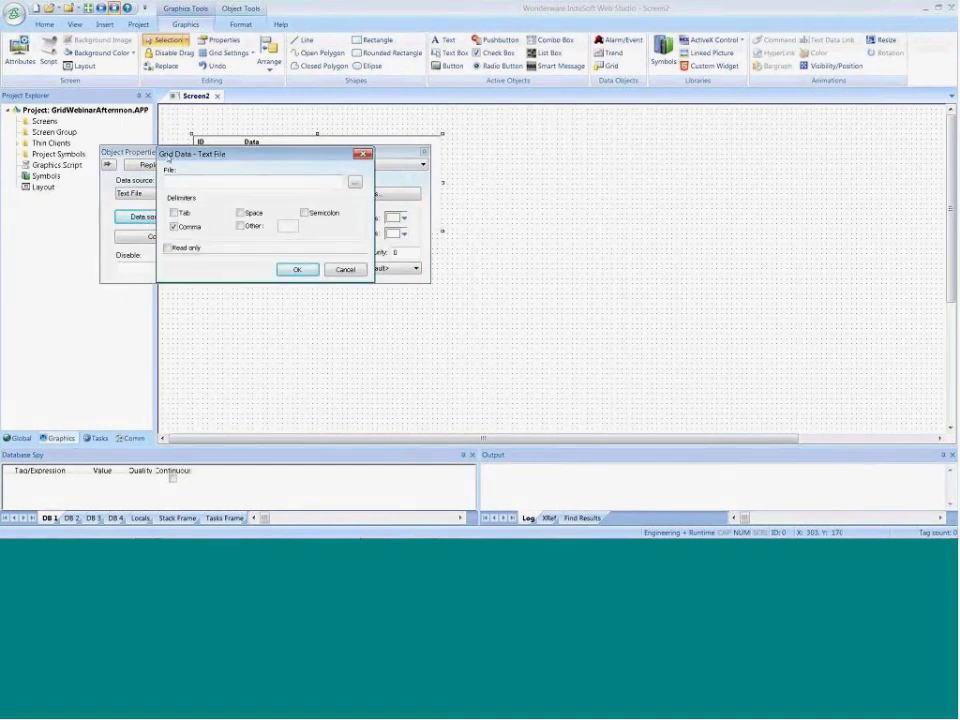
{"action": "left_click_drag", "start_coordinate": [178, 158], "coordinate": [178, 173]}
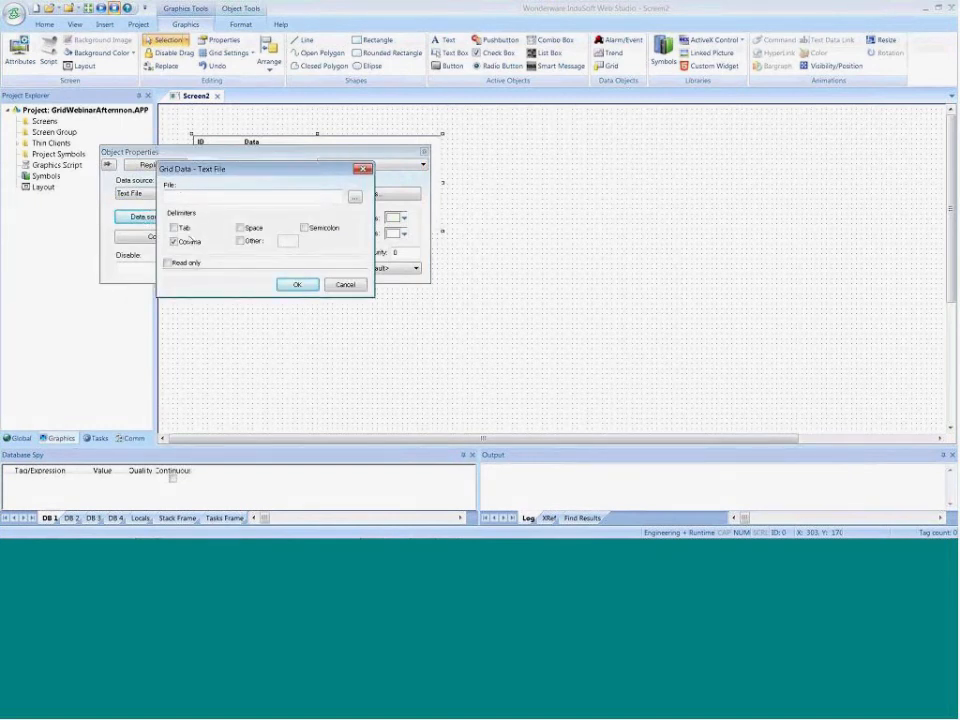
{"action": "left_click", "coordinate": [355, 196]}
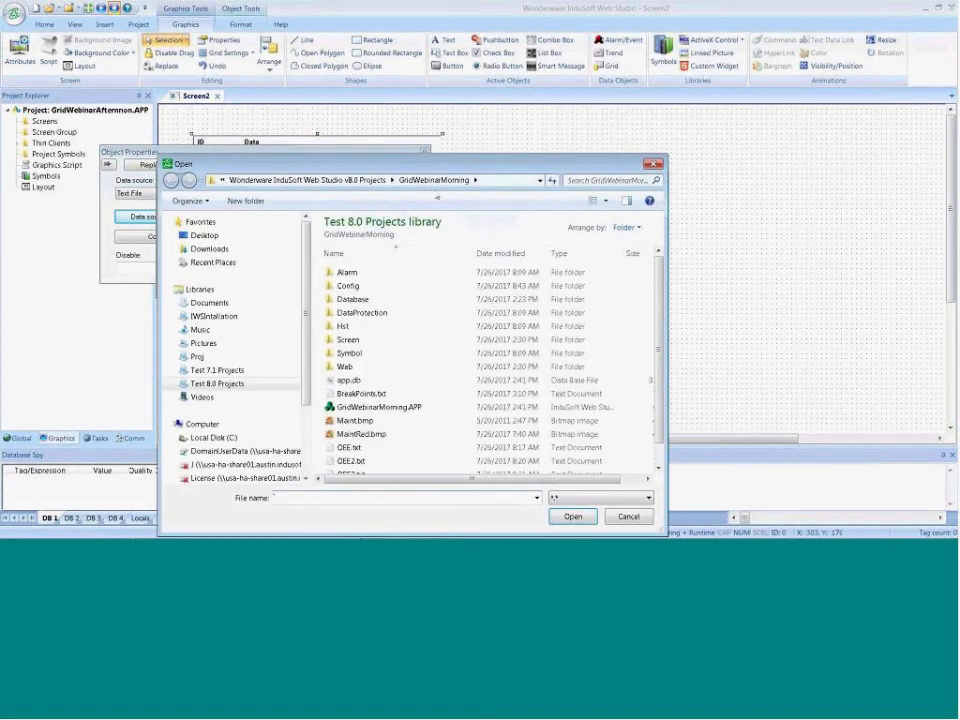
{"action": "left_click", "coordinate": [307, 180]}
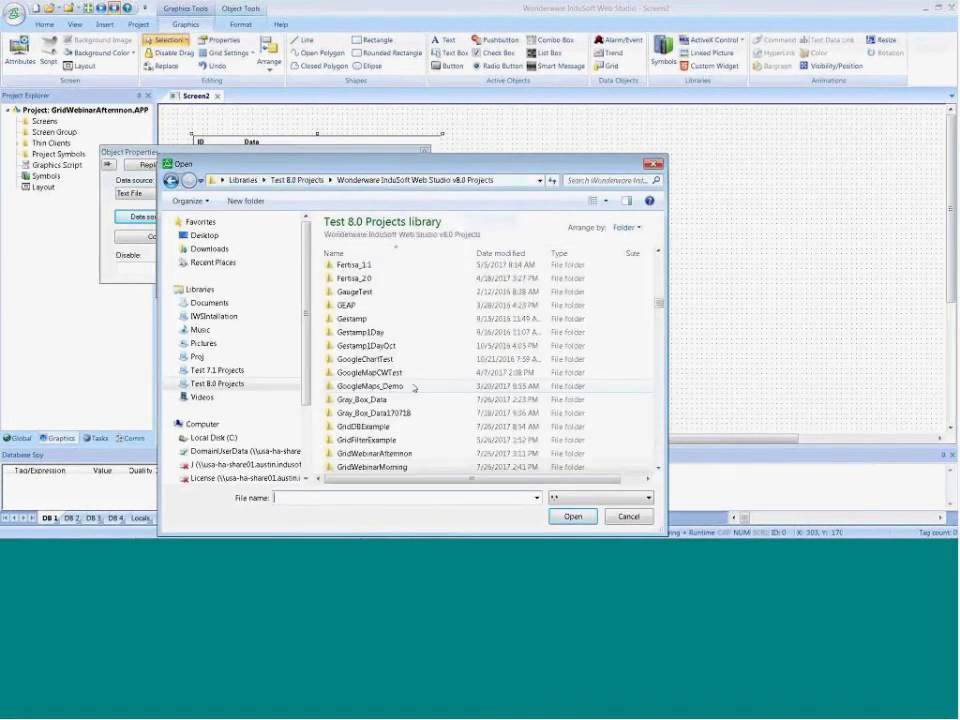
{"action": "double_click", "coordinate": [395, 455]}
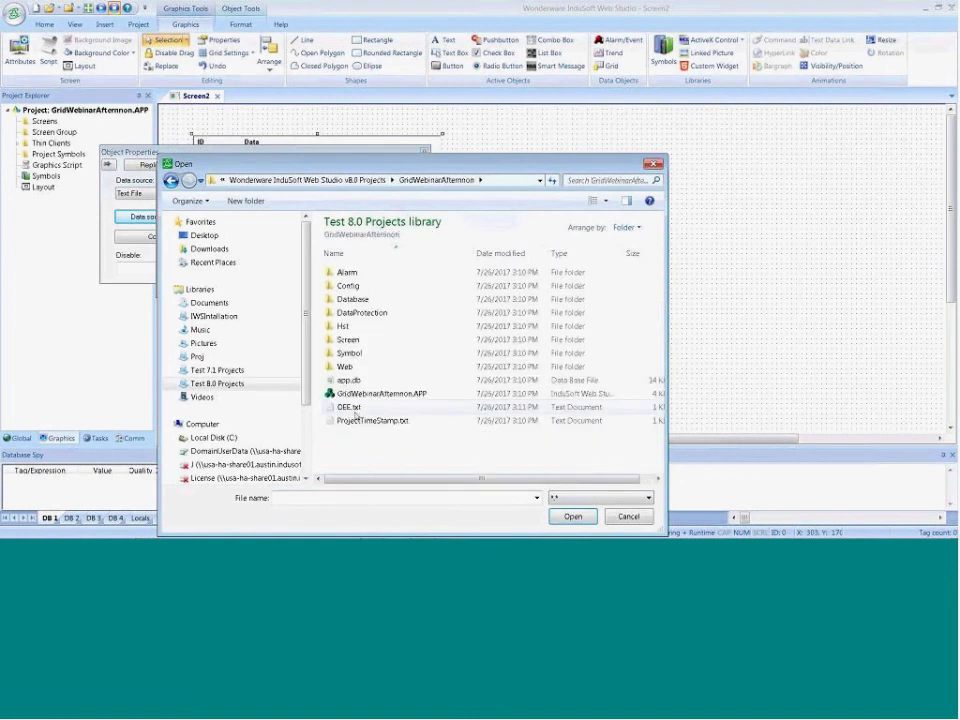
{"action": "left_click", "coordinate": [349, 407]}
{"action": "left_click", "coordinate": [572, 517]}
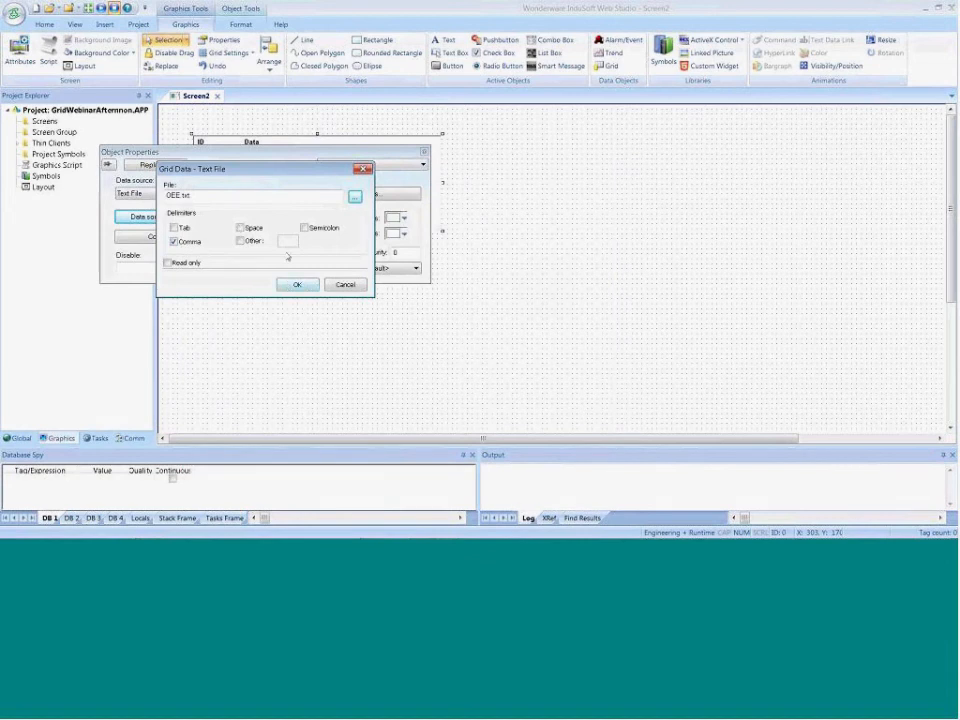
{"action": "left_click", "coordinate": [294, 286]}
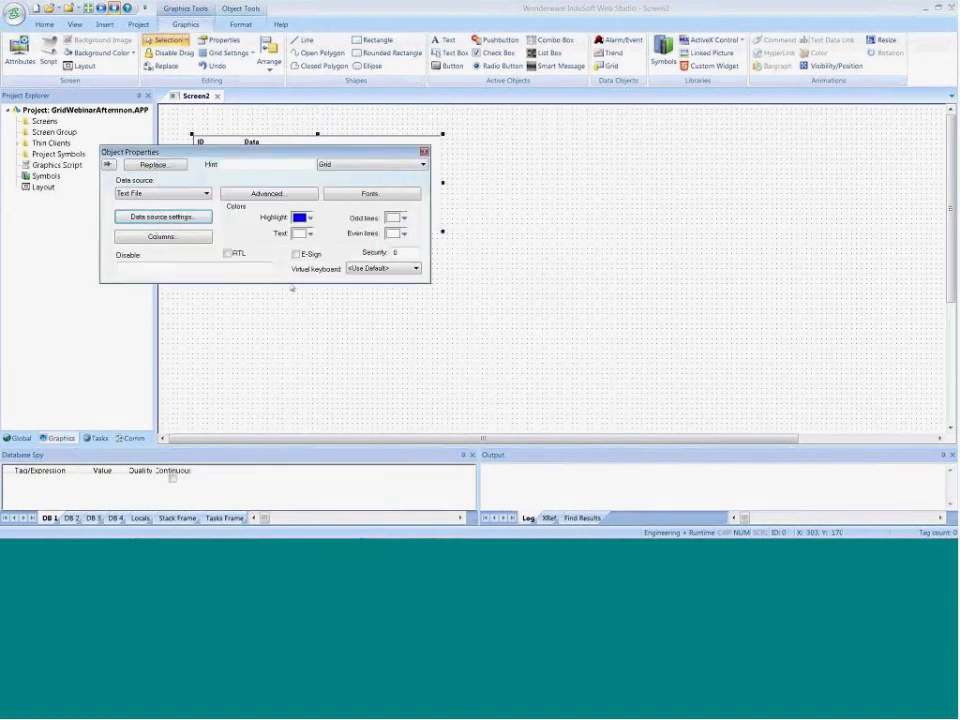
Open the grid's column settings and label column 1 Machine Name
{"action": "left_click", "coordinate": [161, 237]}
{"action": "left_click", "coordinate": [145, 129]}
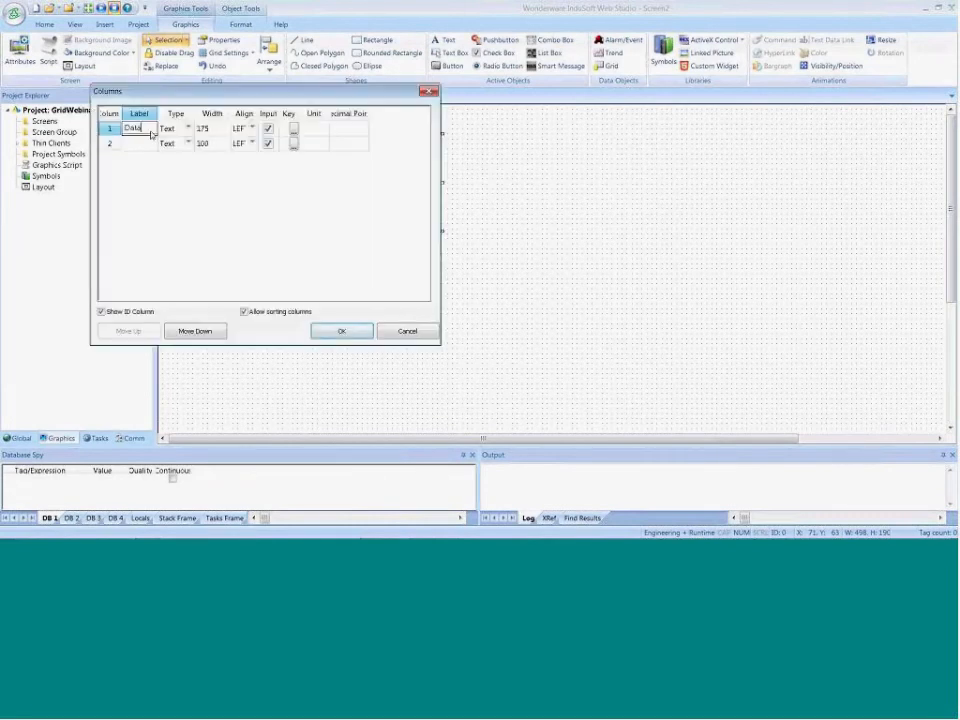
{"action": "type", "text": "Machine Name"}
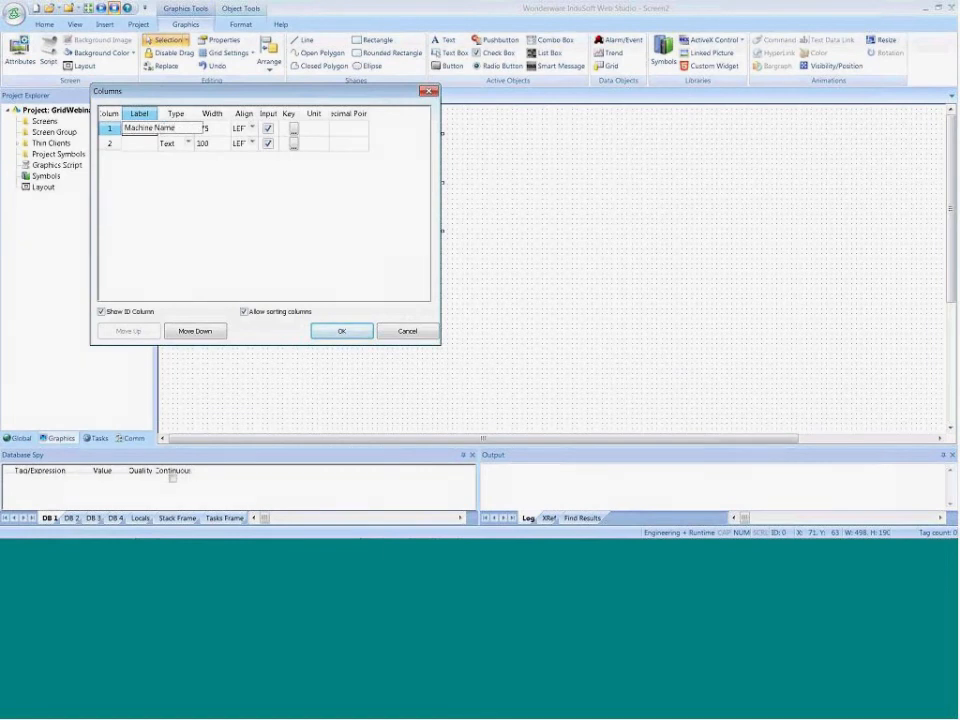
{"action": "key", "text": "Tab"}
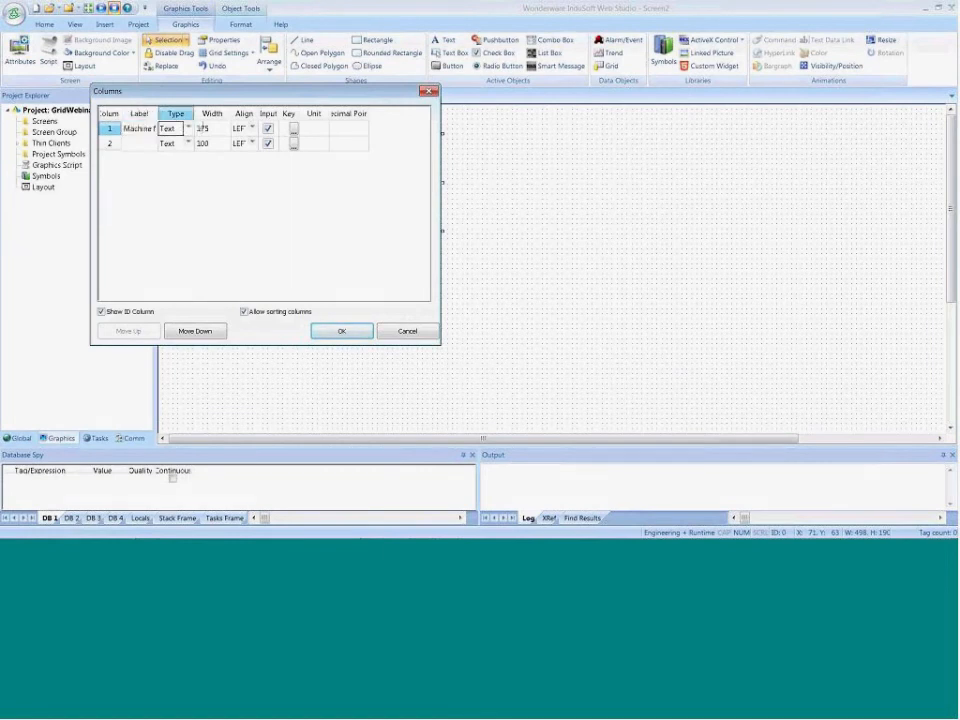
Label column 2 UpTime and set its type to Numeric
{"action": "left_click", "coordinate": [148, 145]}
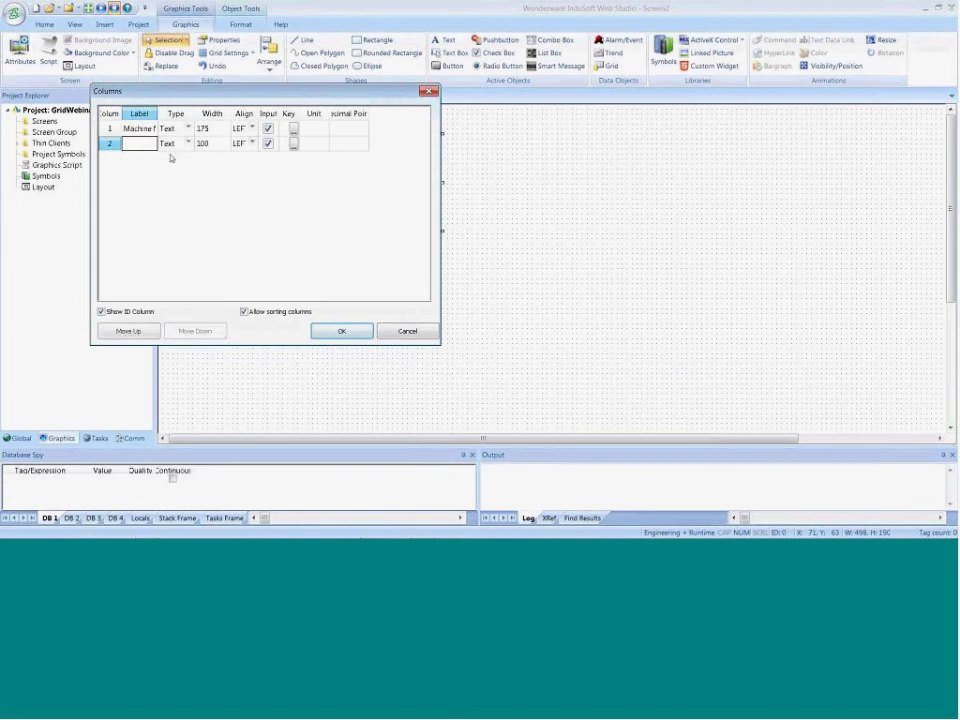
{"action": "type", "text": "UpT"}
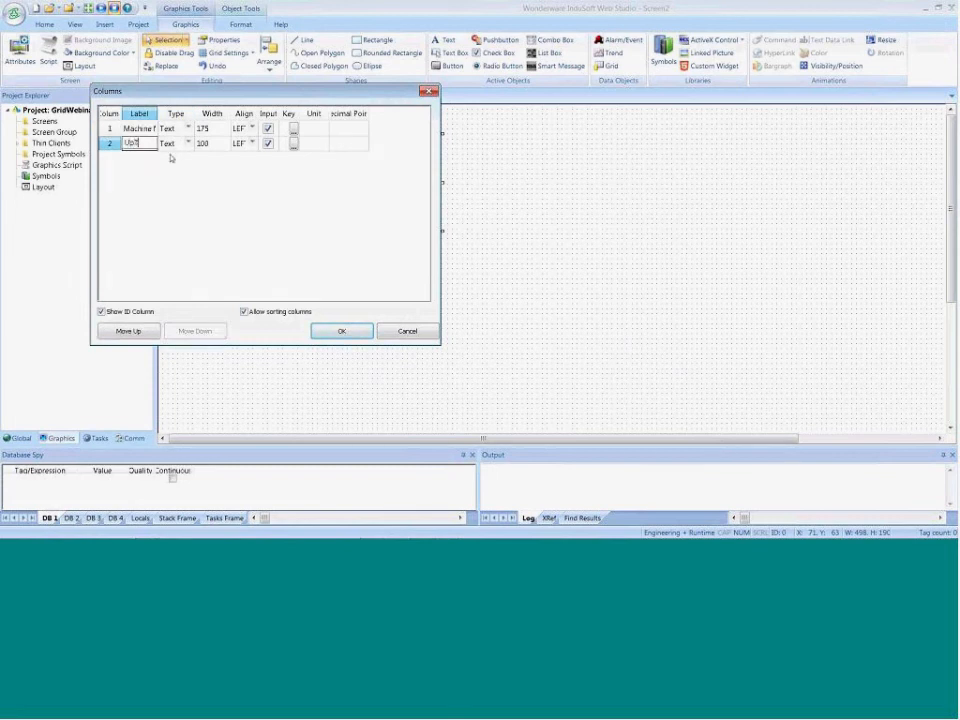
{"action": "type", "text": "ime"}
{"action": "left_click", "coordinate": [148, 158]}
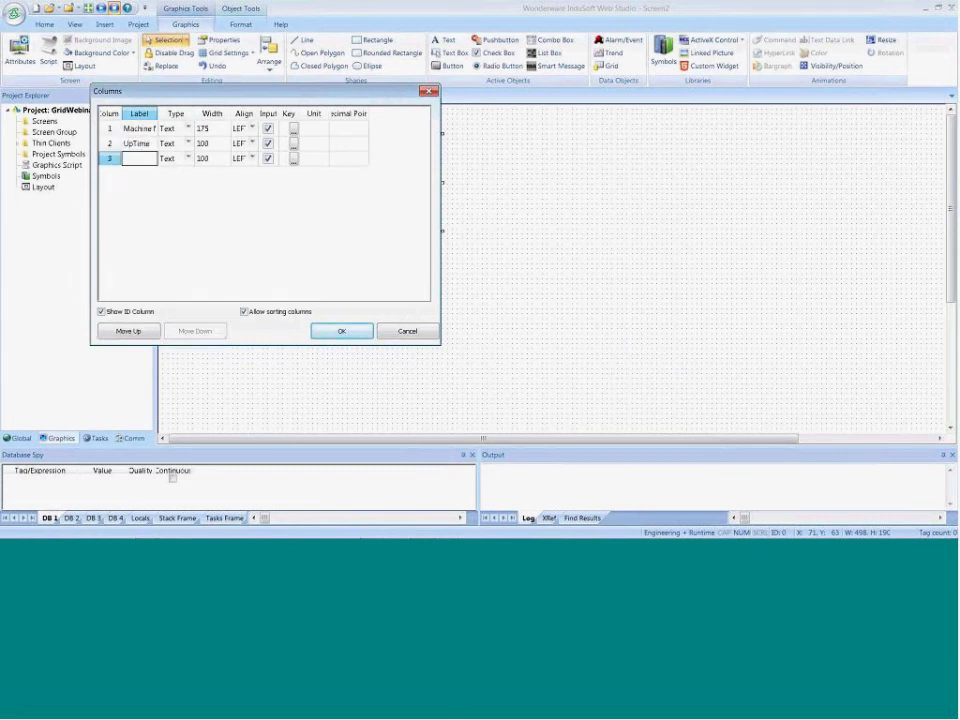
{"action": "left_click", "coordinate": [186, 149]}
{"action": "left_click", "coordinate": [189, 146]}
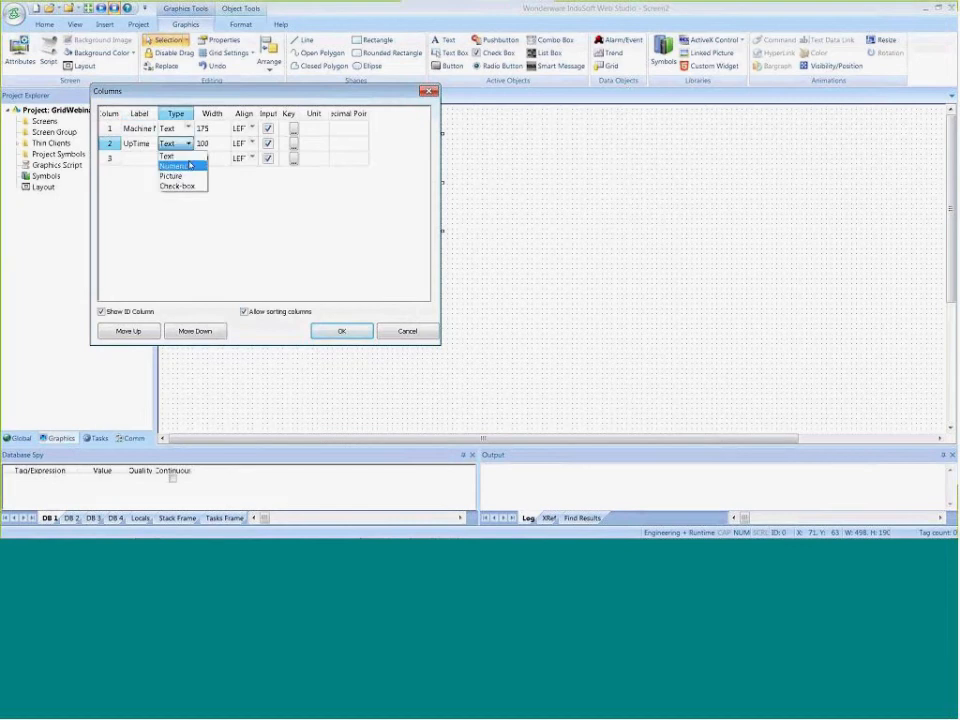
{"action": "left_click", "coordinate": [195, 166]}
Label column 3 DownTime with the Numeric type, and disable input for the Machine Name column
{"action": "left_click", "coordinate": [154, 160]}
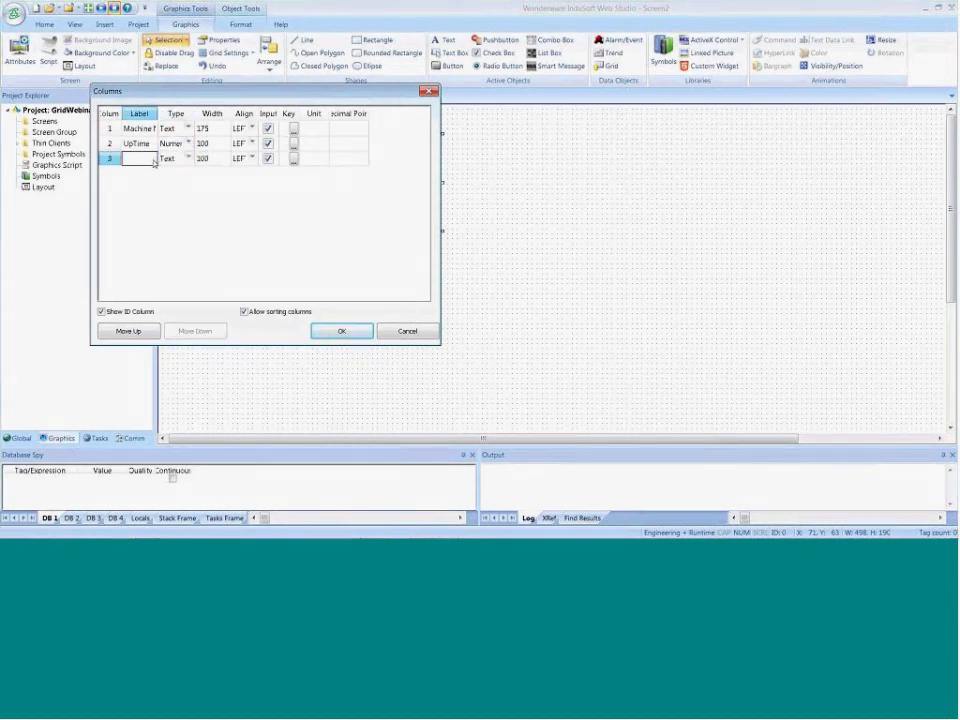
{"action": "type", "text": "DownTime"}
{"action": "key", "text": "Tab"}
{"action": "key", "text": "n"}
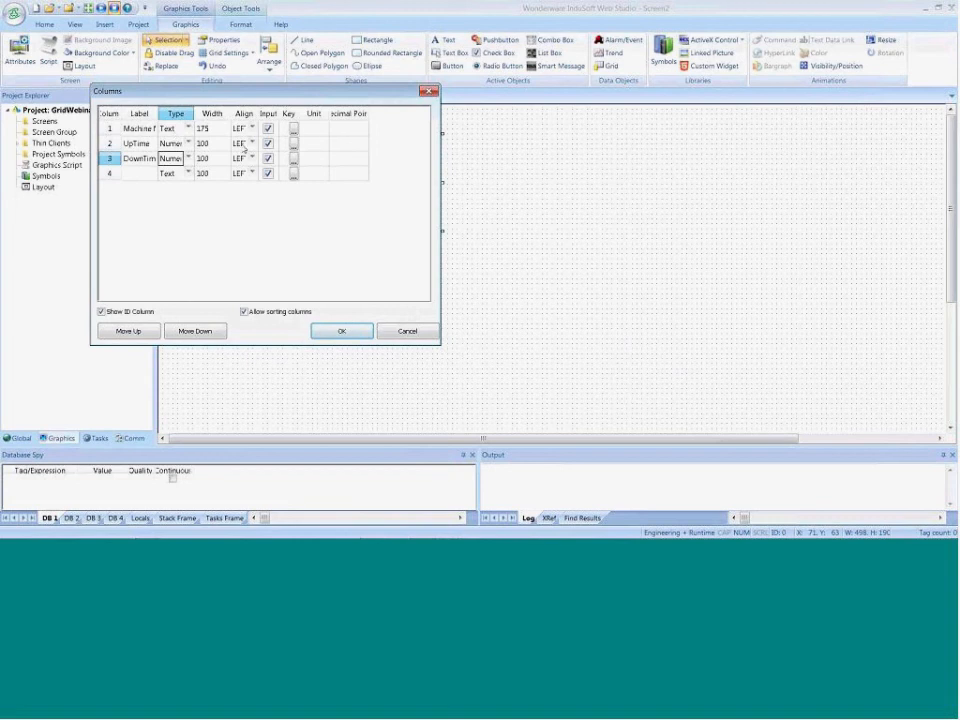
{"action": "left_click", "coordinate": [268, 128]}
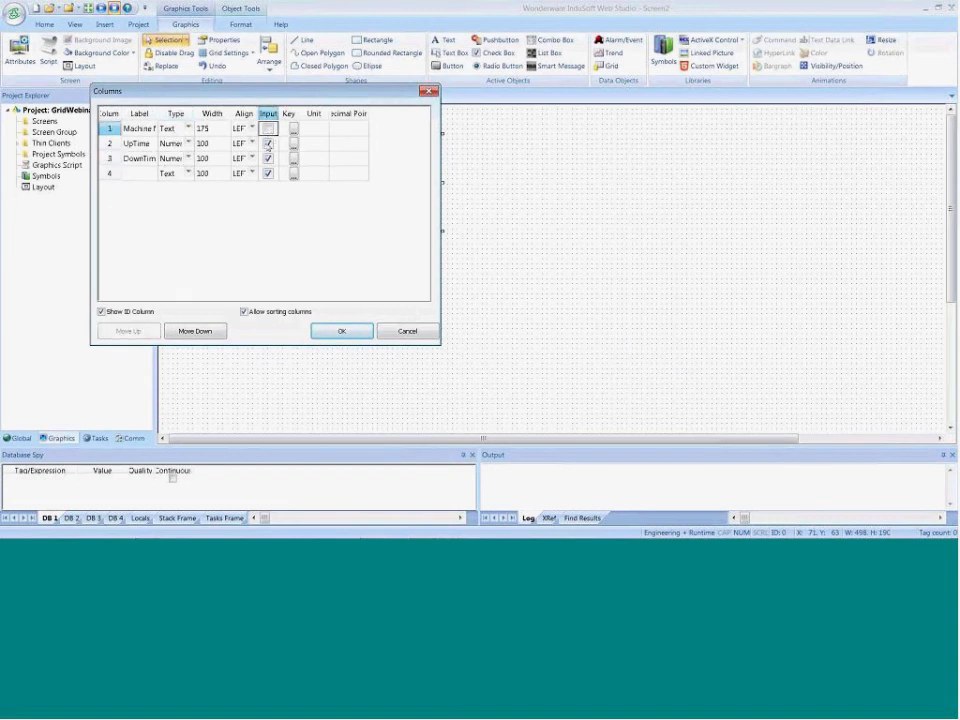
Accept the grid's column settings, close the screen and save it under the name Main
{"action": "left_click", "coordinate": [336, 332]}
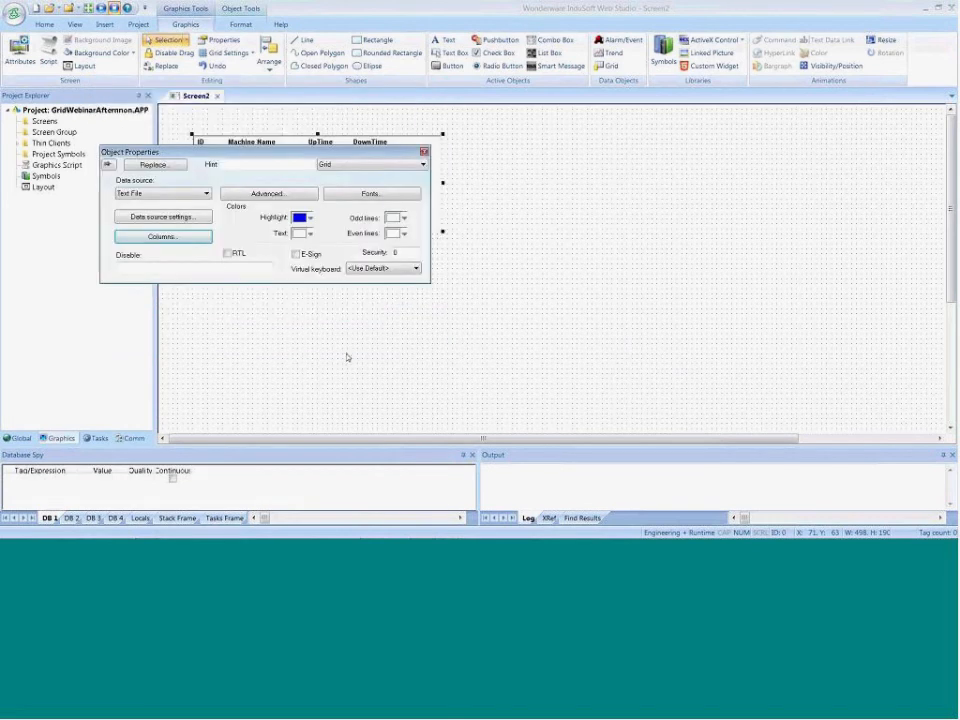
{"action": "left_click", "coordinate": [346, 357]}
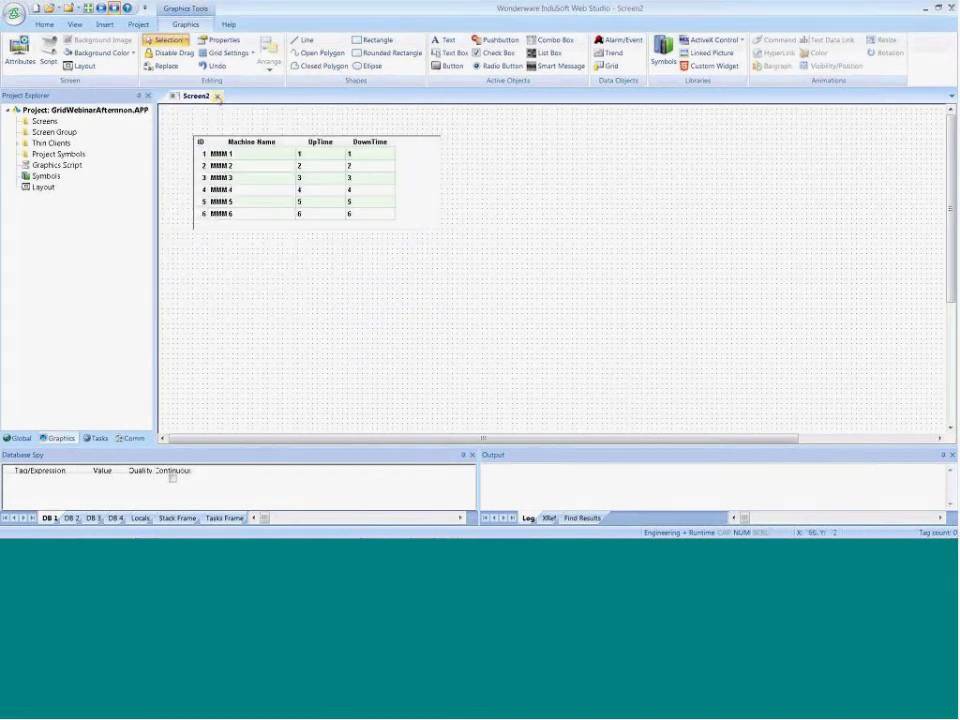
{"action": "left_click", "coordinate": [217, 96]}
{"action": "left_click", "coordinate": [445, 317]}
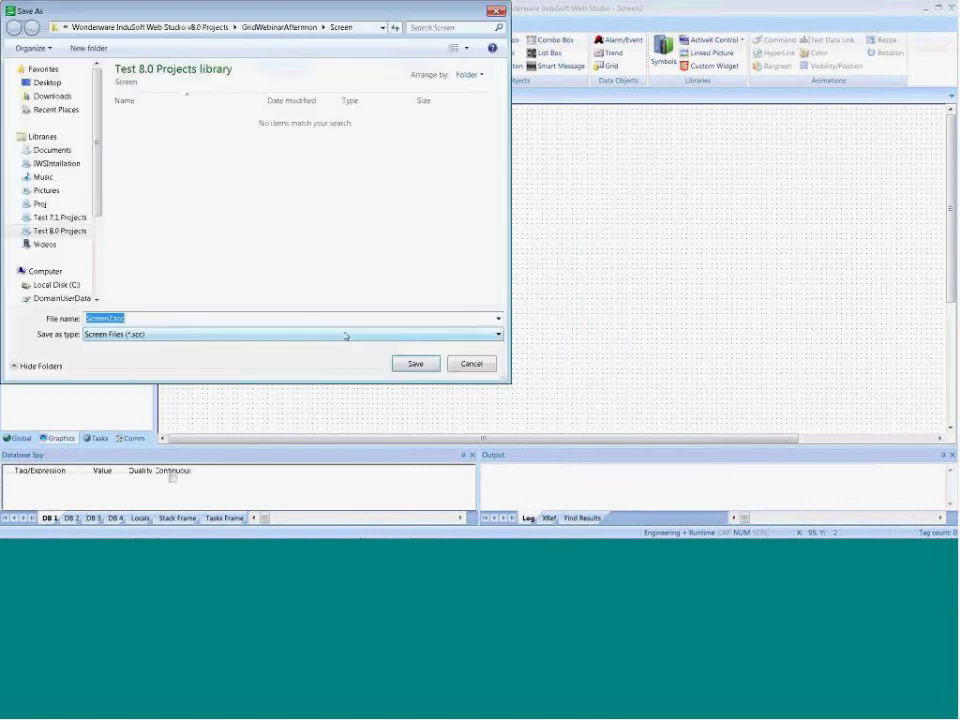
{"action": "type", "text": "main"}
{"action": "key", "text": "BackSpace"}
{"action": "key", "text": "BackSpace"}
{"action": "key", "text": "BackSpace"}
{"action": "key", "text": "BackSpace"}
{"action": "type", "text": "Mai"}
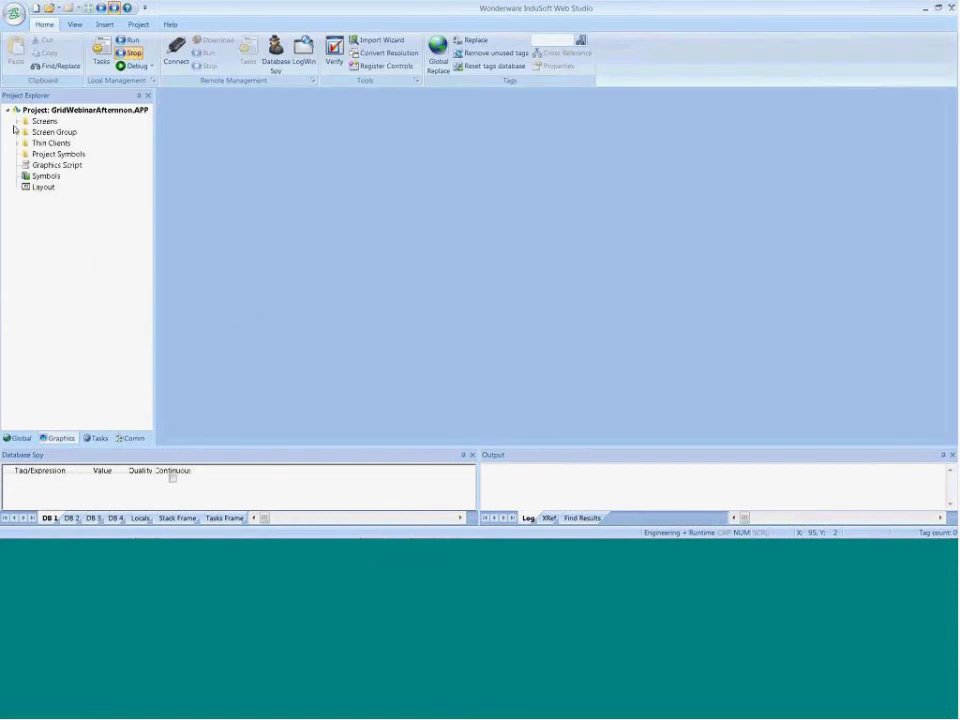
Find the Main screen in the project's Screens folder and run the project to show it
{"action": "left_click", "coordinate": [16, 121]}
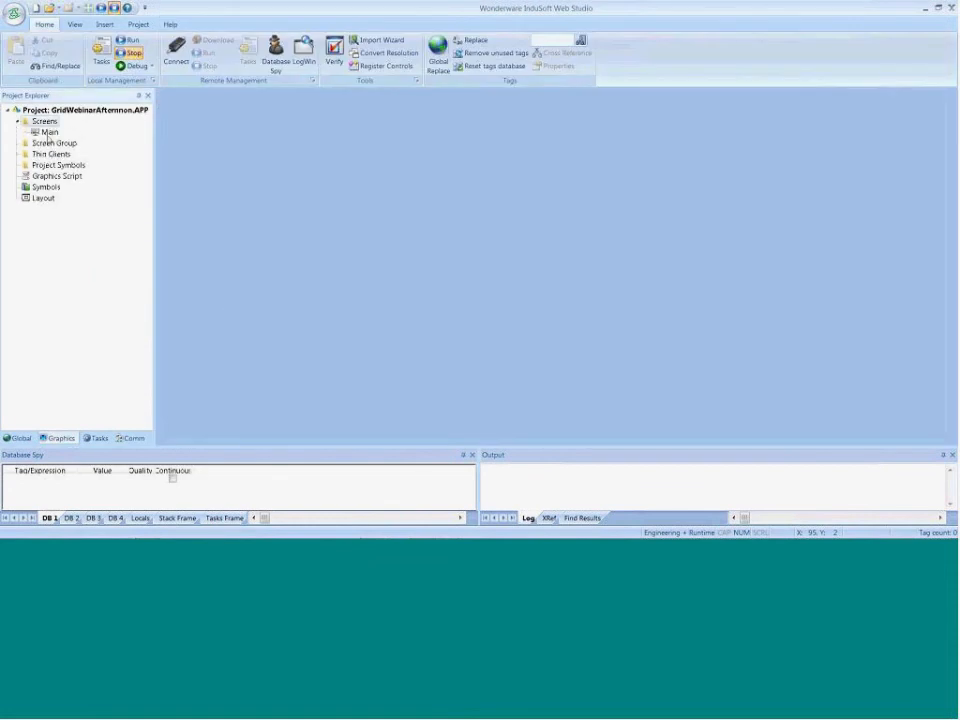
{"action": "right_click", "coordinate": [45, 132]}
{"action": "left_click", "coordinate": [84, 167]}
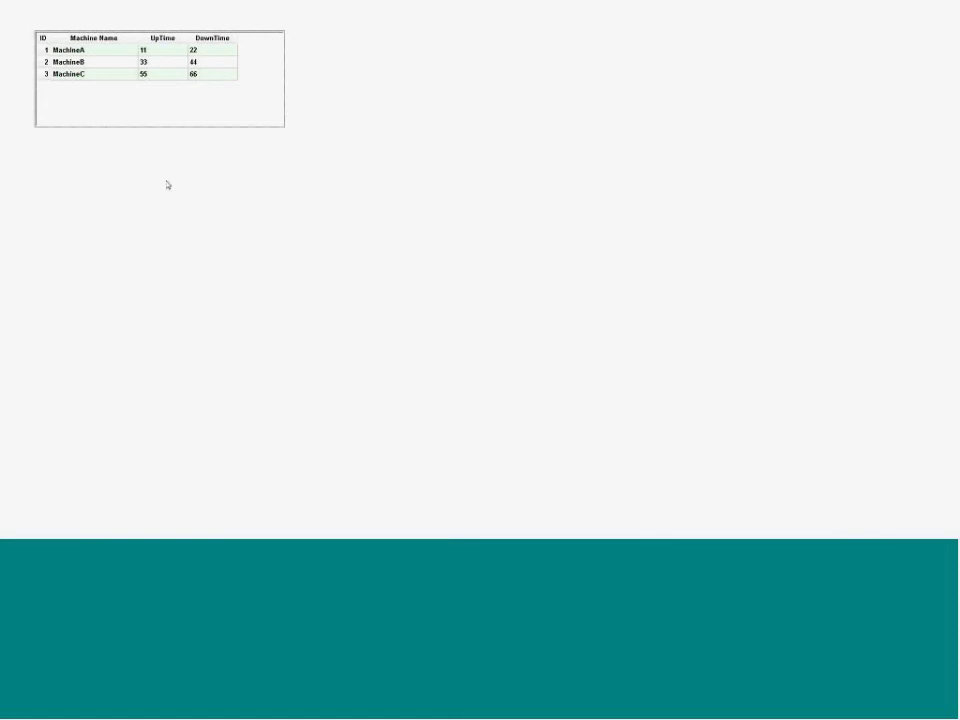
Set MachineA's DownTime to 123 in the running grid
{"action": "left_click", "coordinate": [200, 52]}
{"action": "left_click", "coordinate": [206, 63]}
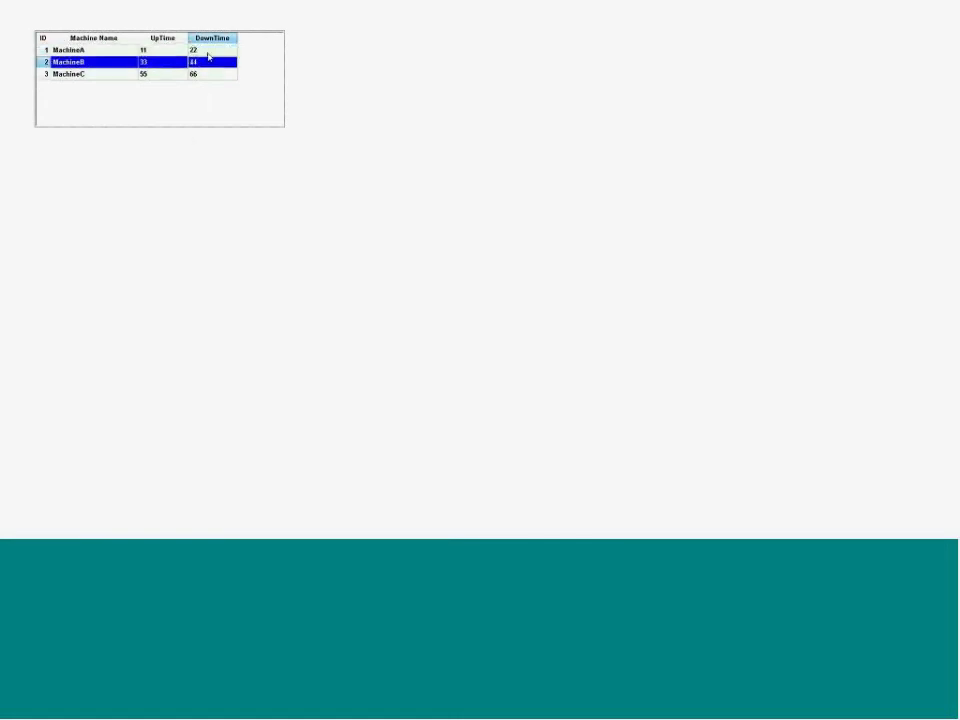
{"action": "left_click", "coordinate": [209, 52]}
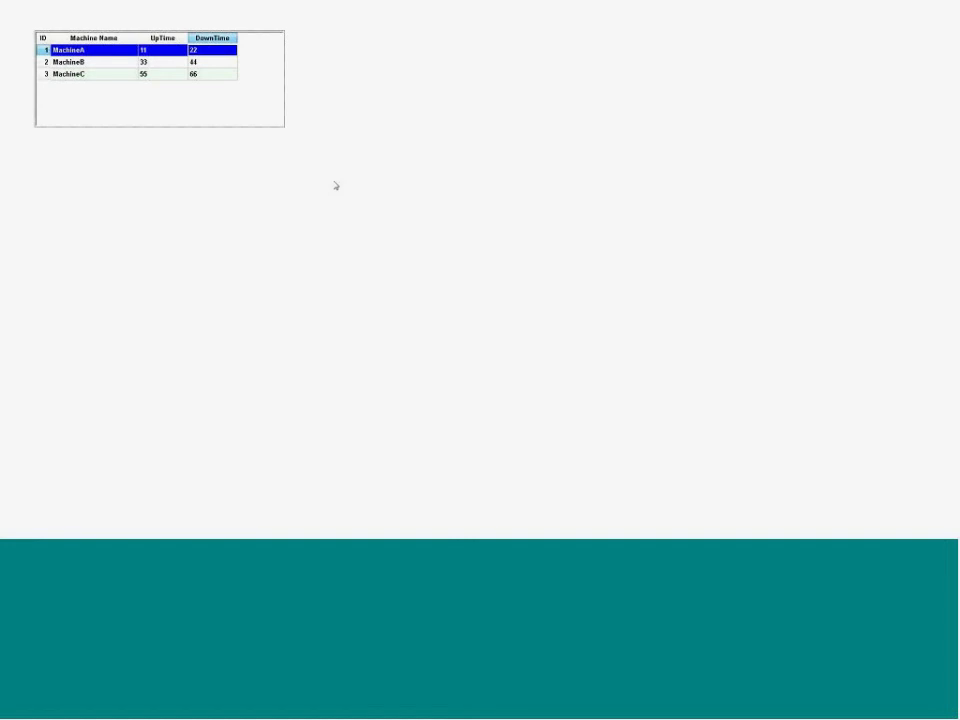
{"action": "type", "text": "123"}
{"action": "key", "text": "Return"}
Open OEE.txt in Notepad, check the machine values stored in the file, and minimize Notepad
{"action": "key", "text": "super"}
{"action": "right_click", "coordinate": [370, 512]}
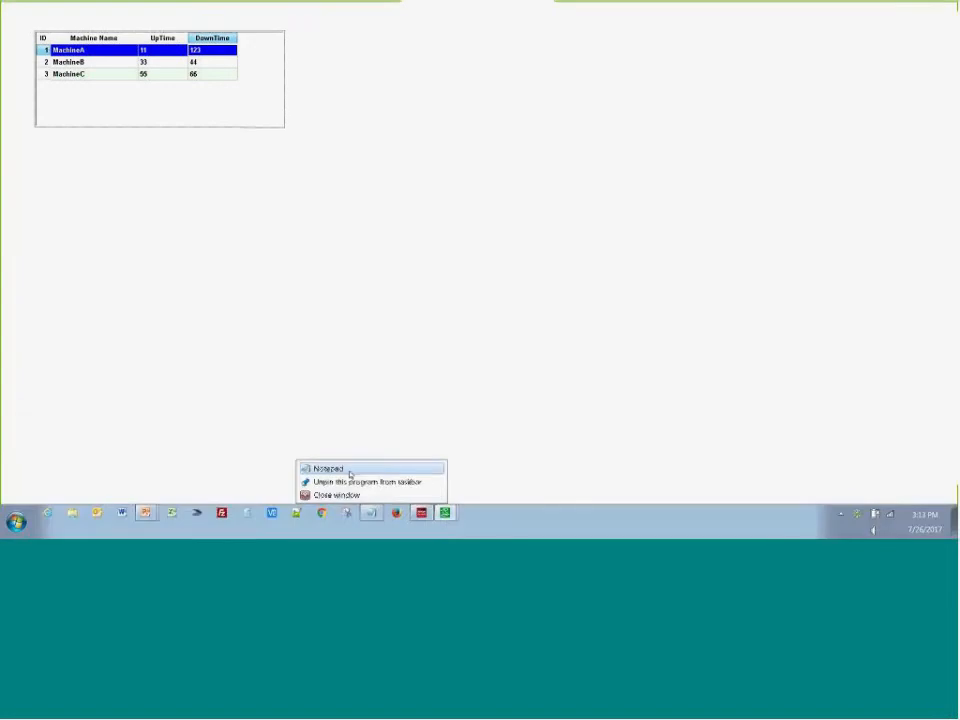
{"action": "left_click", "coordinate": [350, 474]}
{"action": "left_click", "coordinate": [255, 138]}
{"action": "left_click", "coordinate": [279, 168]}
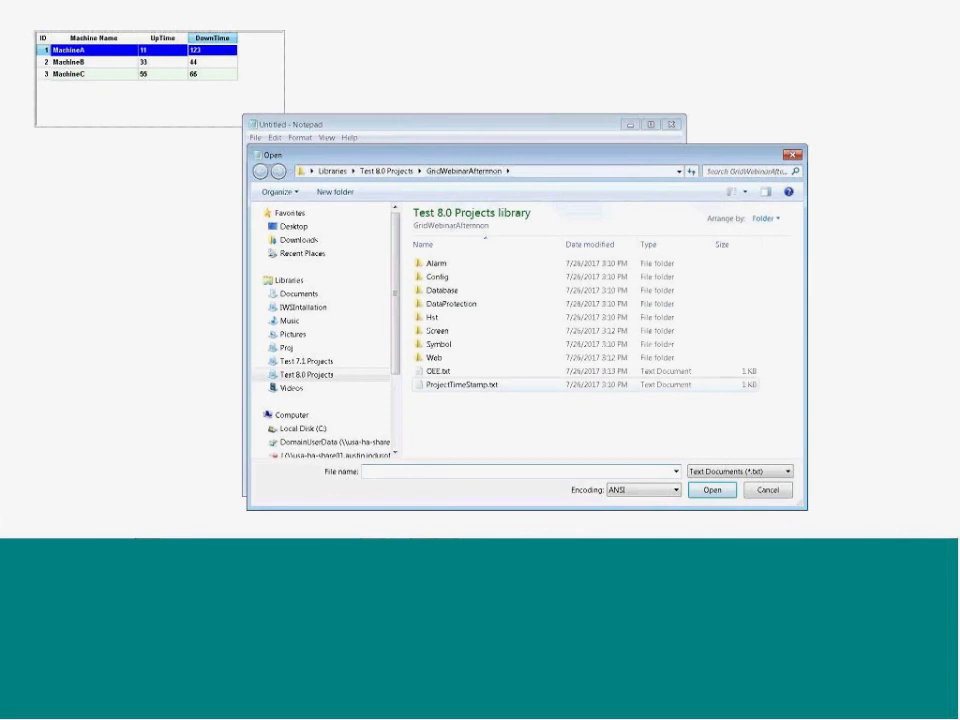
{"action": "double_click", "coordinate": [437, 371]}
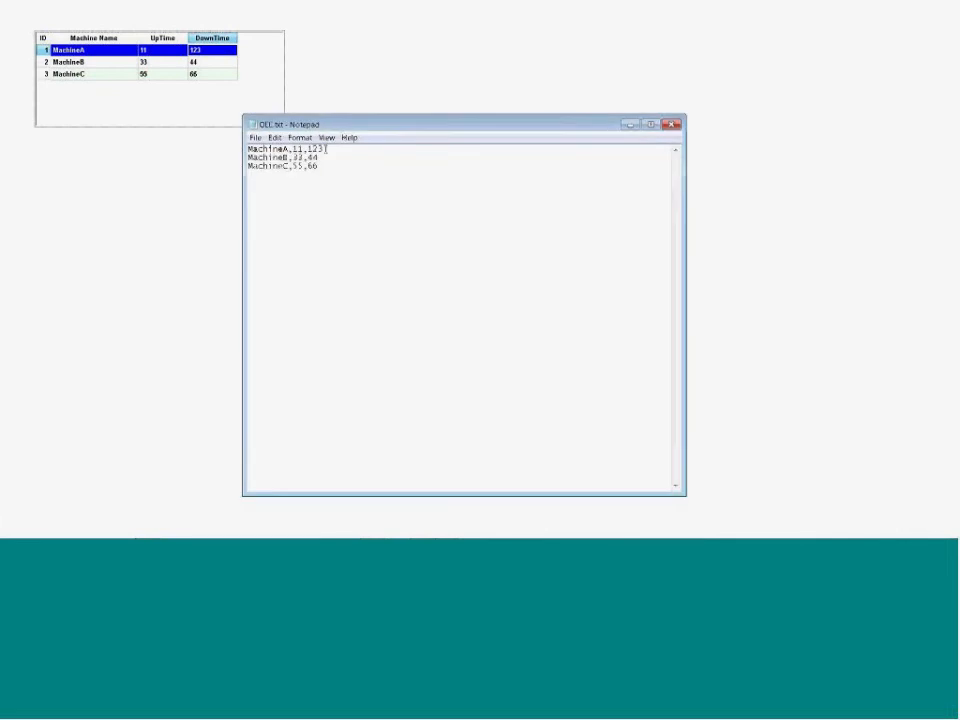
{"action": "double_click", "coordinate": [316, 148]}
{"action": "left_click_drag", "start_coordinate": [328, 166], "coordinate": [248, 149]}
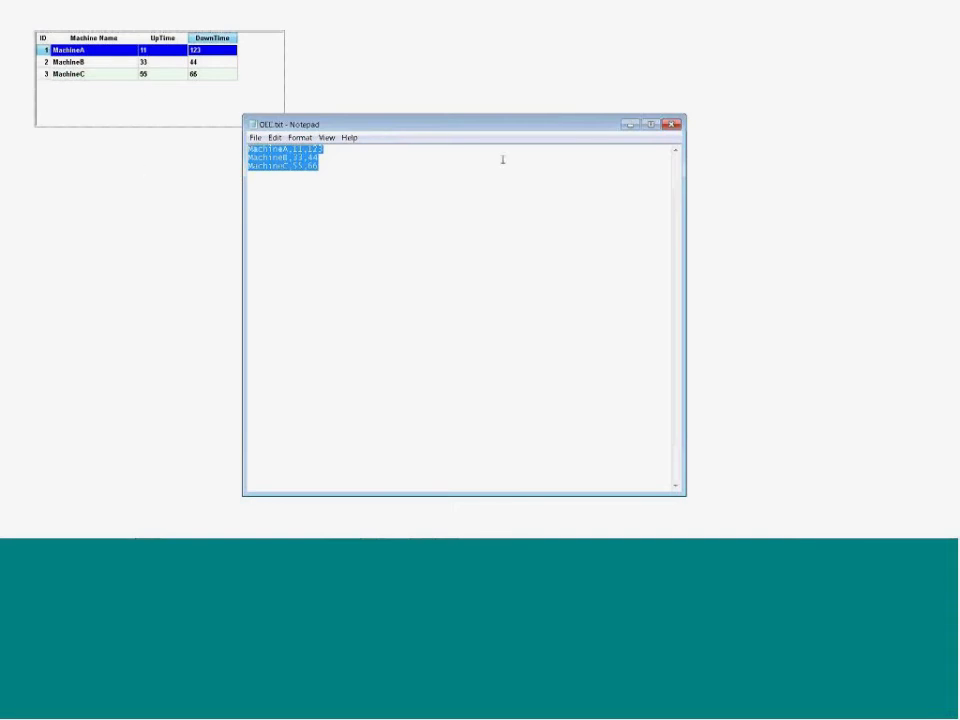
{"action": "left_click", "coordinate": [629, 125]}
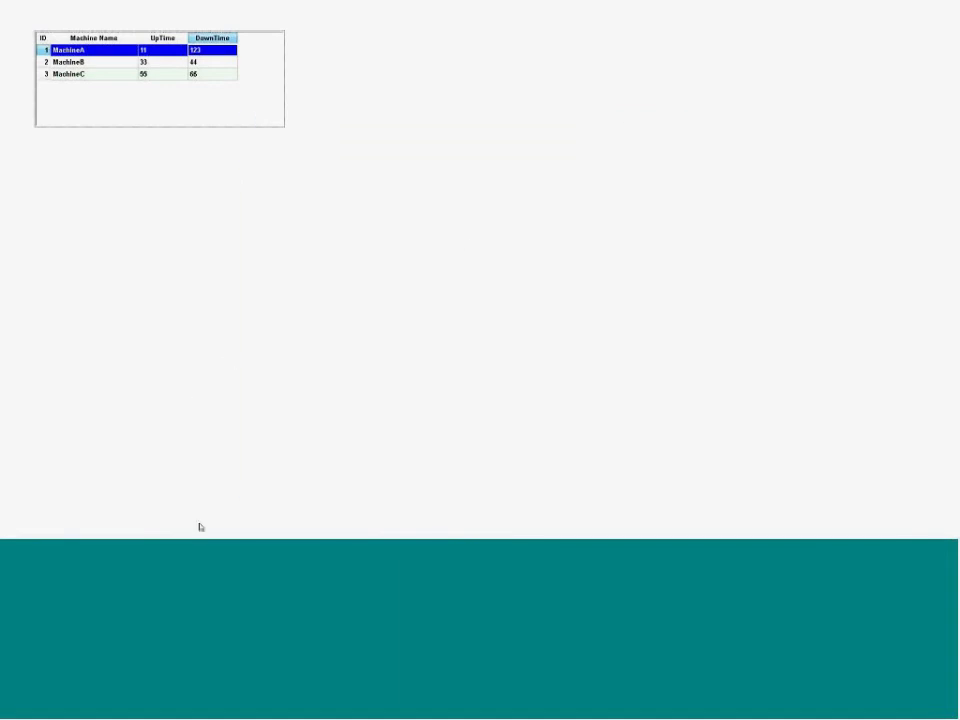
Switch back to InduSoft Web Studio, open the Main screen and review the grid's advanced settings without changing them
{"action": "key", "text": "super"}
{"action": "left_click", "coordinate": [435, 521]}
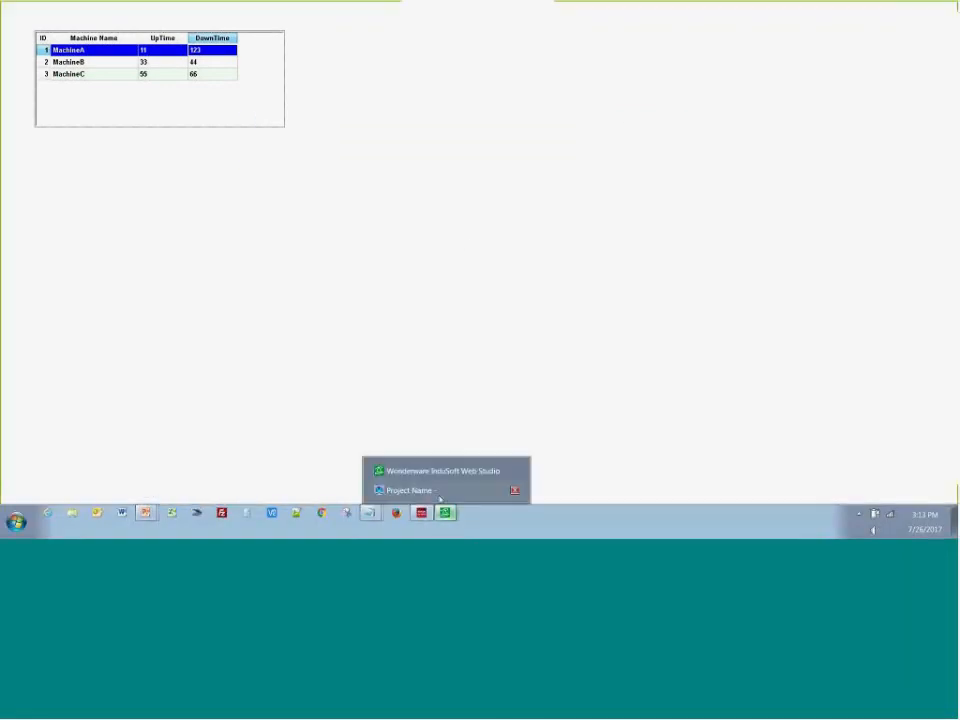
{"action": "left_click", "coordinate": [410, 469]}
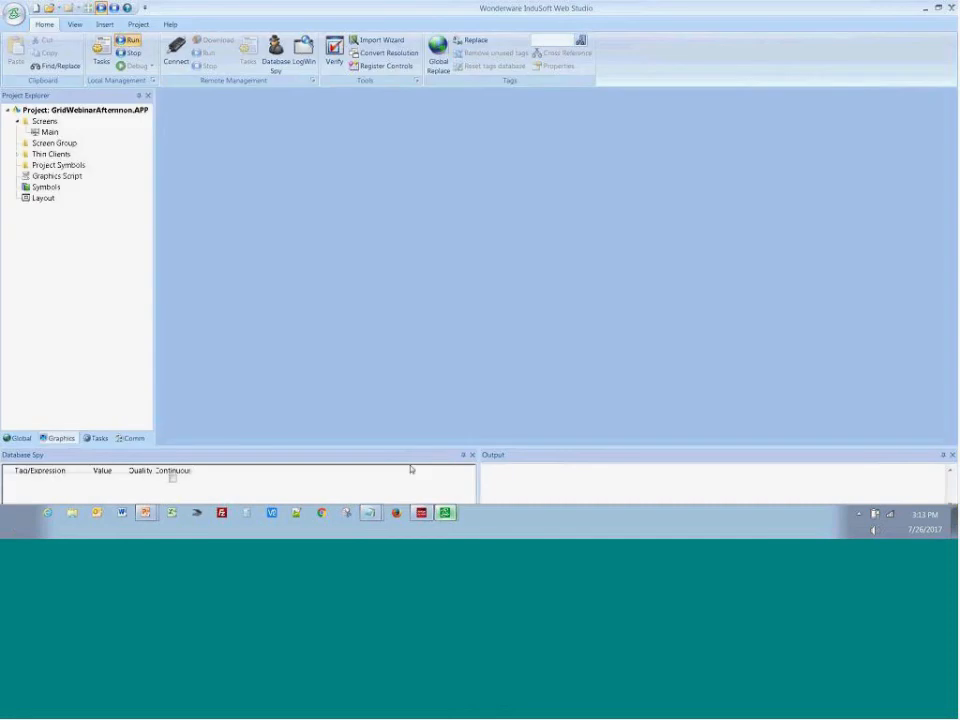
{"action": "double_click", "coordinate": [50, 132]}
{"action": "double_click", "coordinate": [346, 187]}
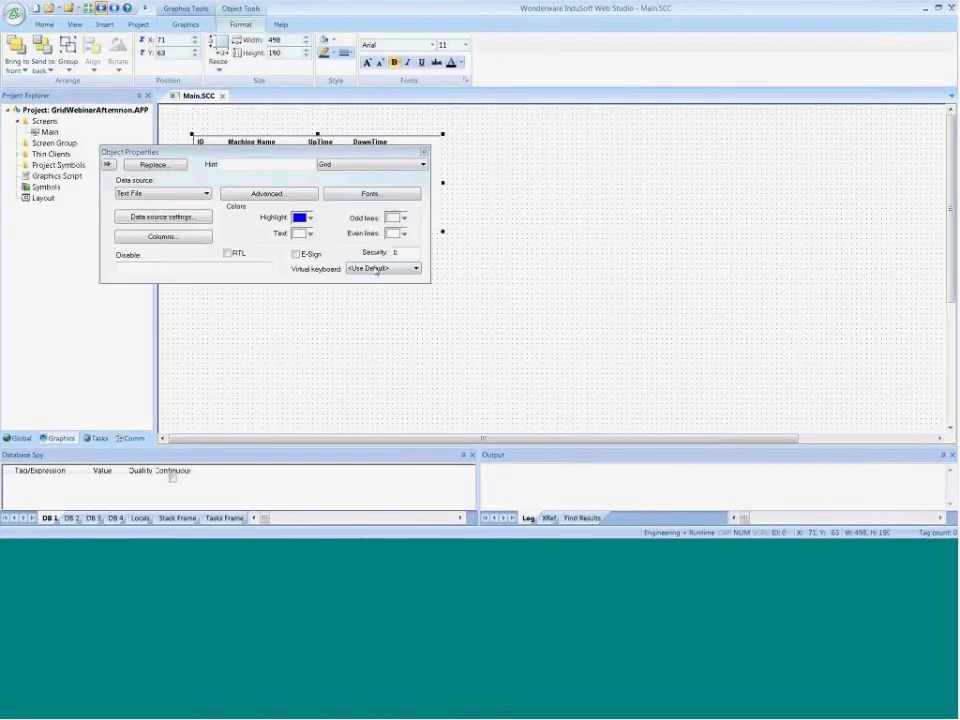
{"action": "left_click", "coordinate": [265, 193]}
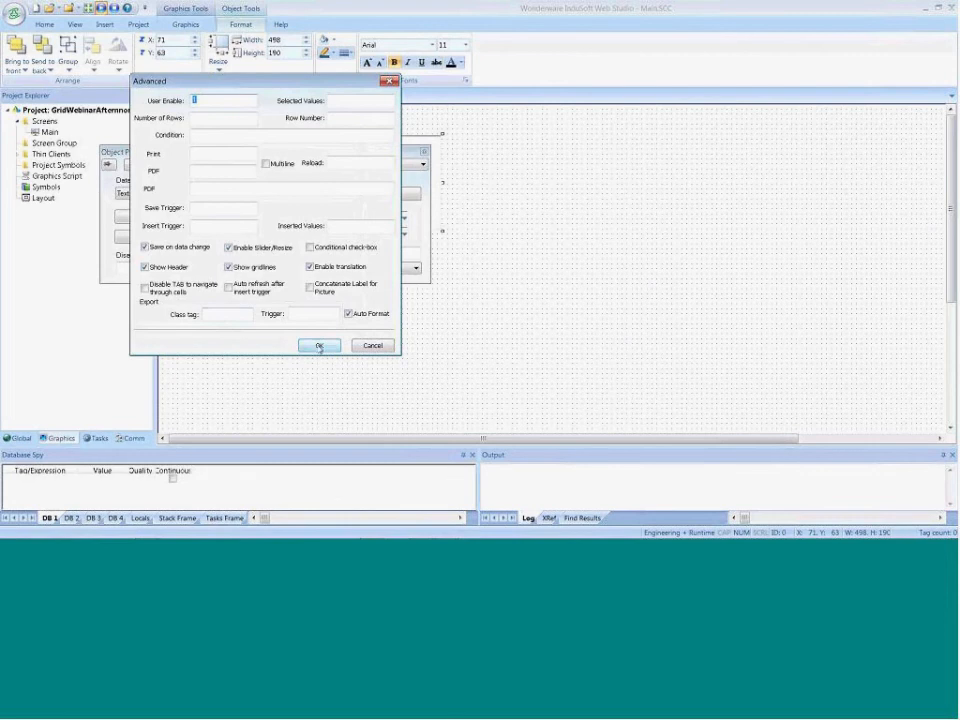
{"action": "left_click", "coordinate": [370, 347]}
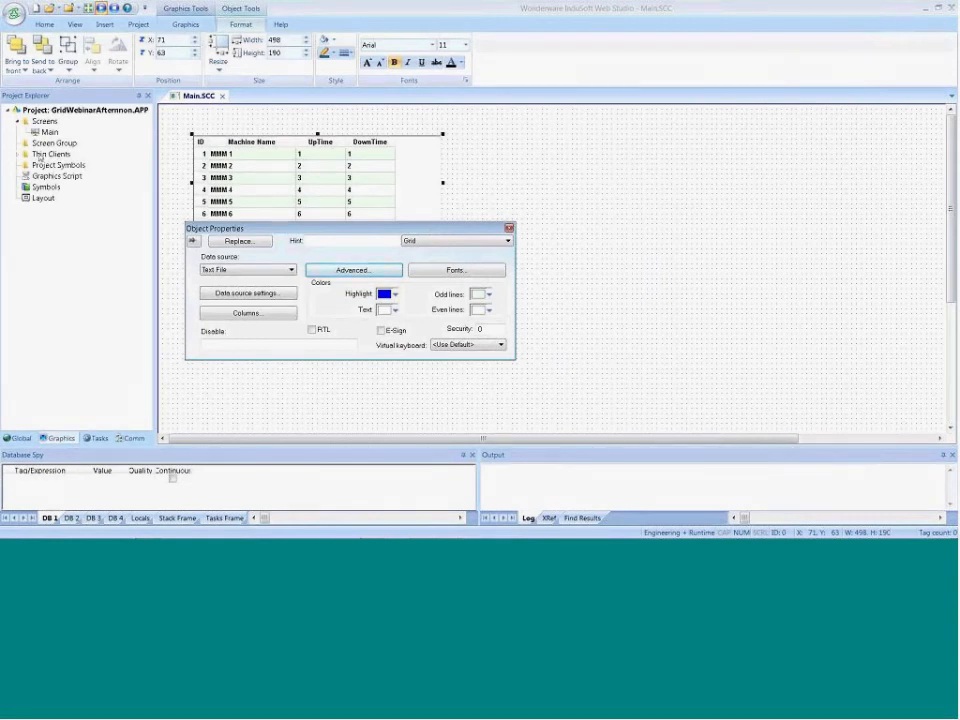
Insert a new class named cOEE among the project's global classes
{"action": "left_click", "coordinate": [16, 438]}
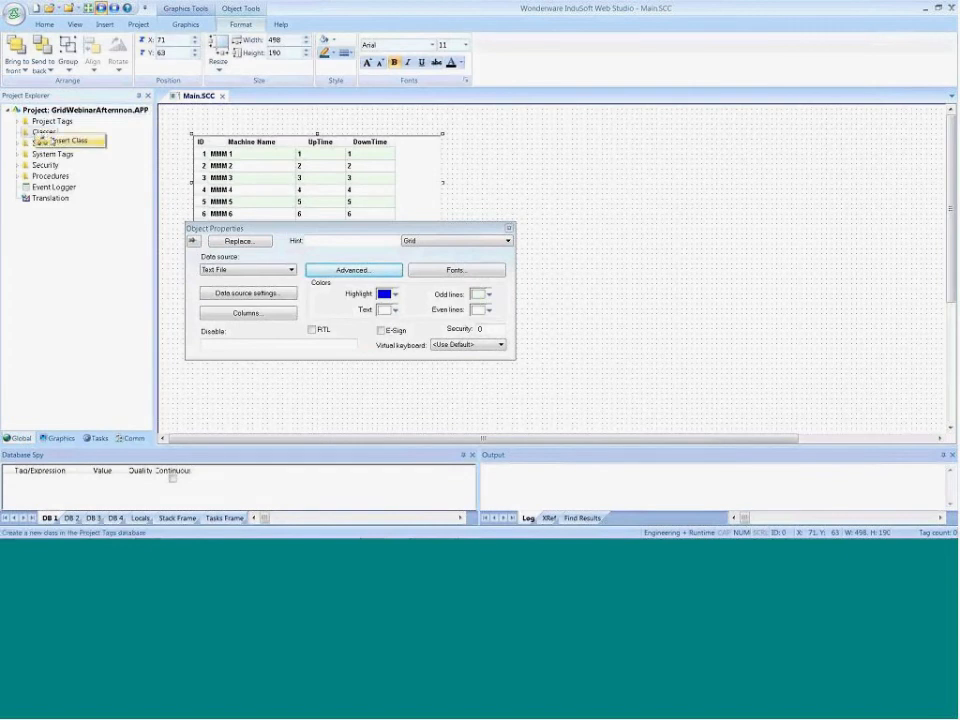
{"action": "left_click", "coordinate": [44, 132]}
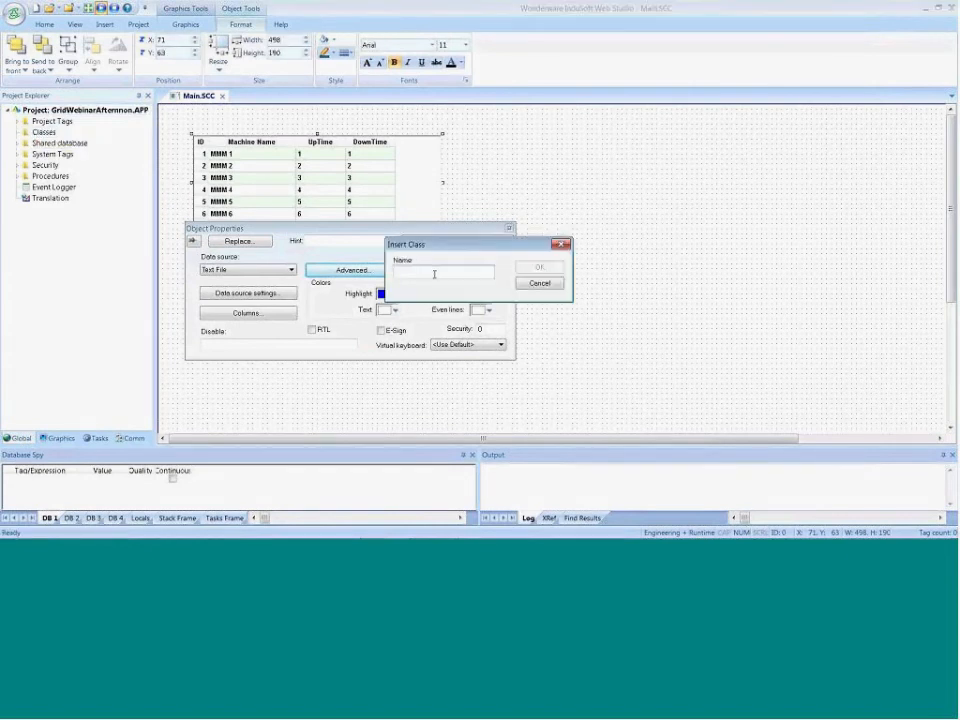
{"action": "type", "text": "cOEE"}
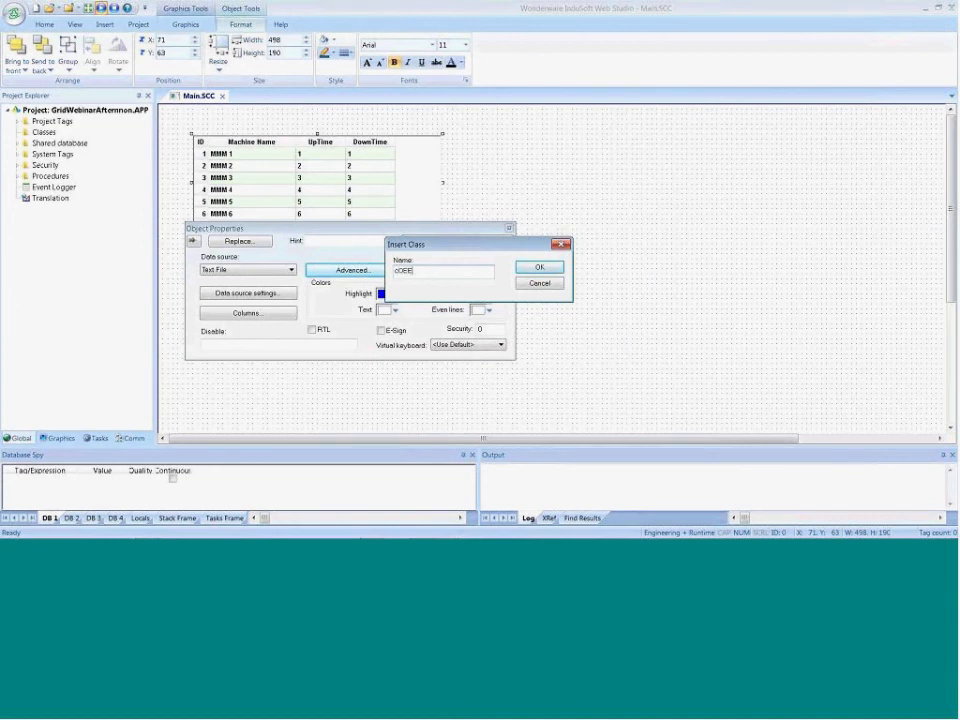
{"action": "key", "text": "Return"}
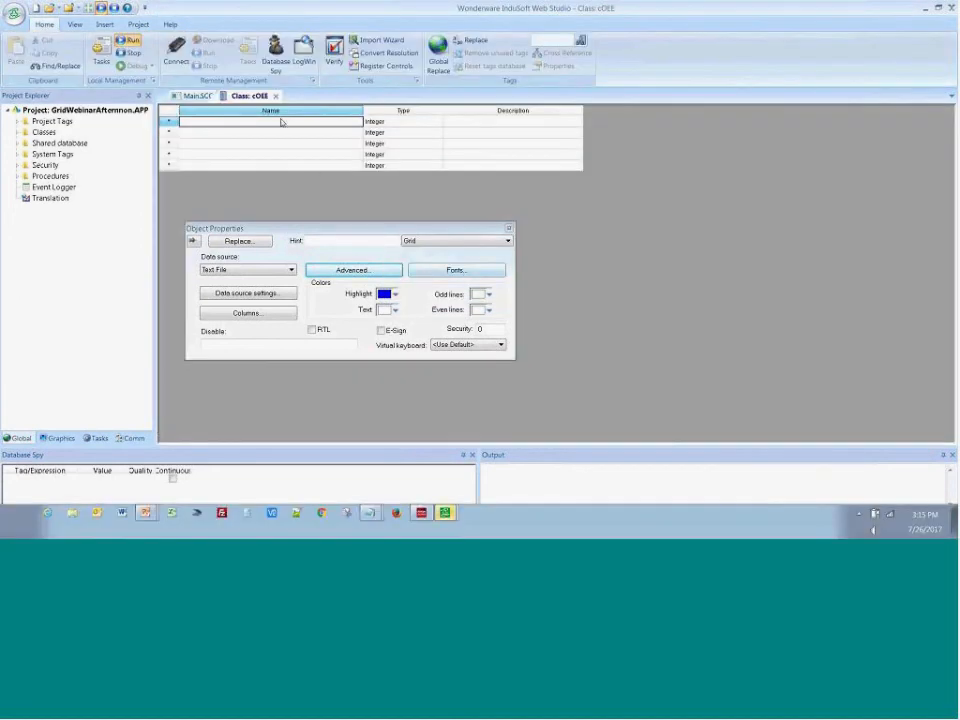
Add the members Machine of type String and UpTime and DownTime of type Integer to the cOEE class, and close its sheet
{"action": "type", "text": "Machine"}
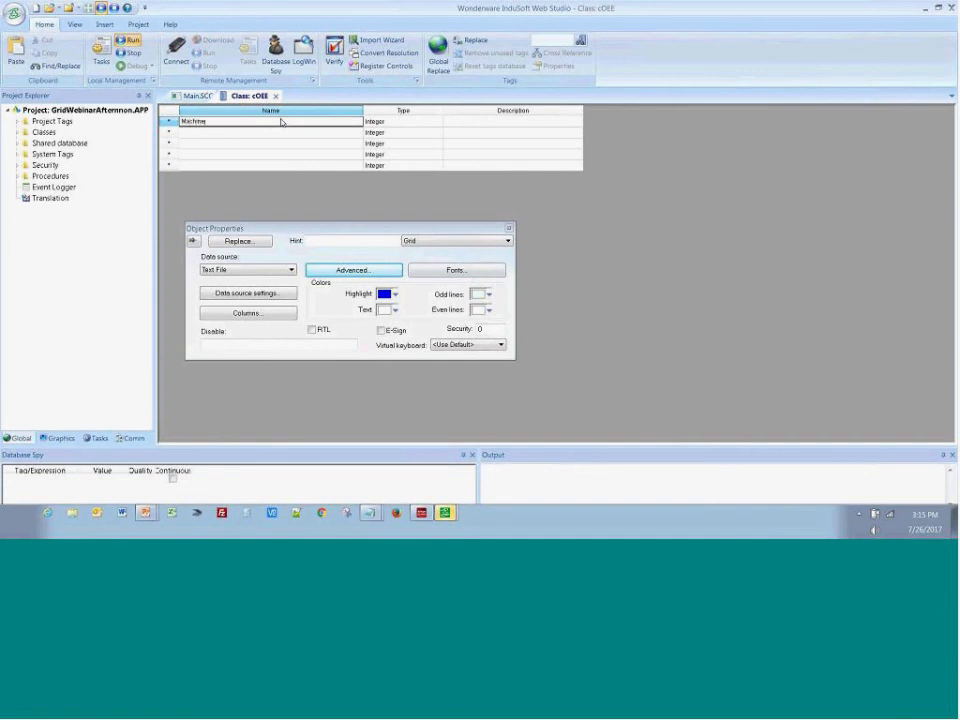
{"action": "key", "text": "Tab"}
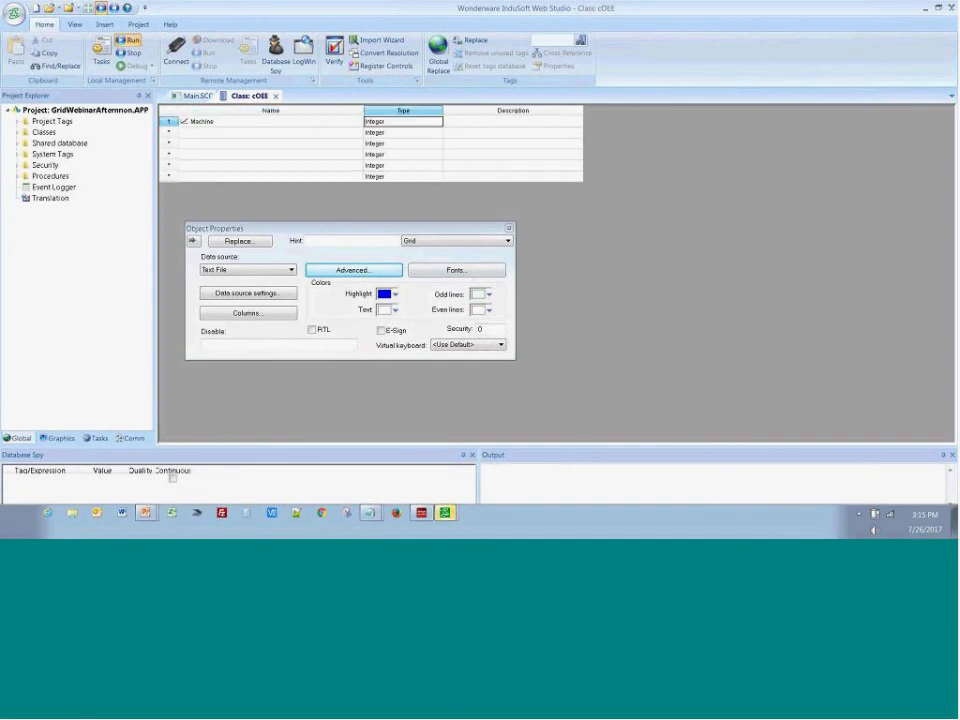
{"action": "type", "text": "s"}
{"action": "left_click", "coordinate": [271, 133]}
{"action": "type", "text": "UpTi"}
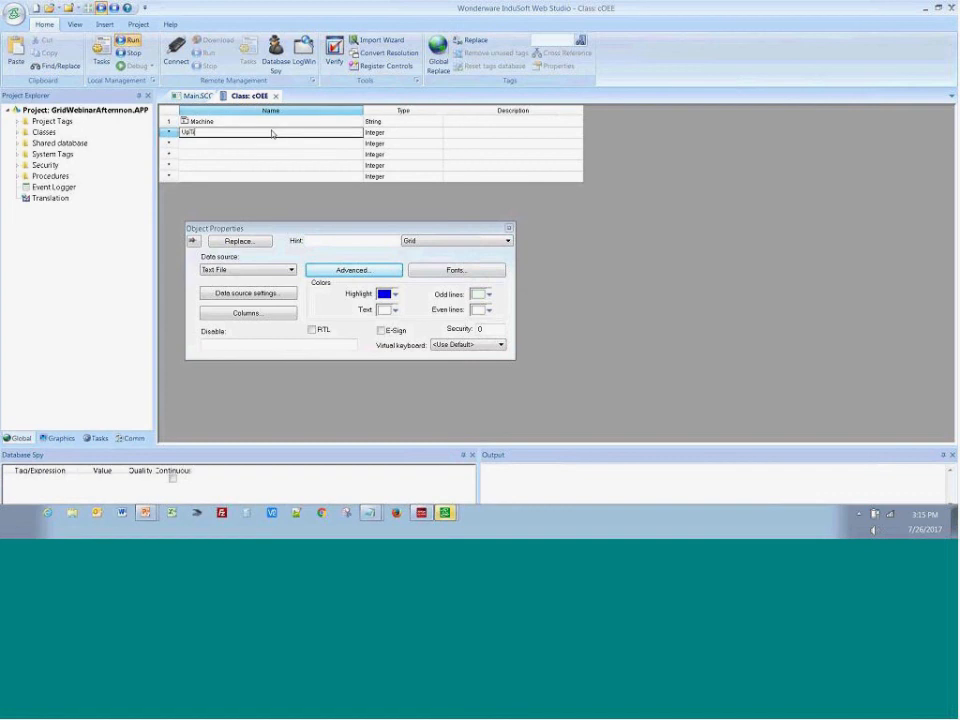
{"action": "type", "text": "me"}
{"action": "key", "text": "Tab"}
{"action": "left_click", "coordinate": [269, 143]}
{"action": "type", "text": "D"}
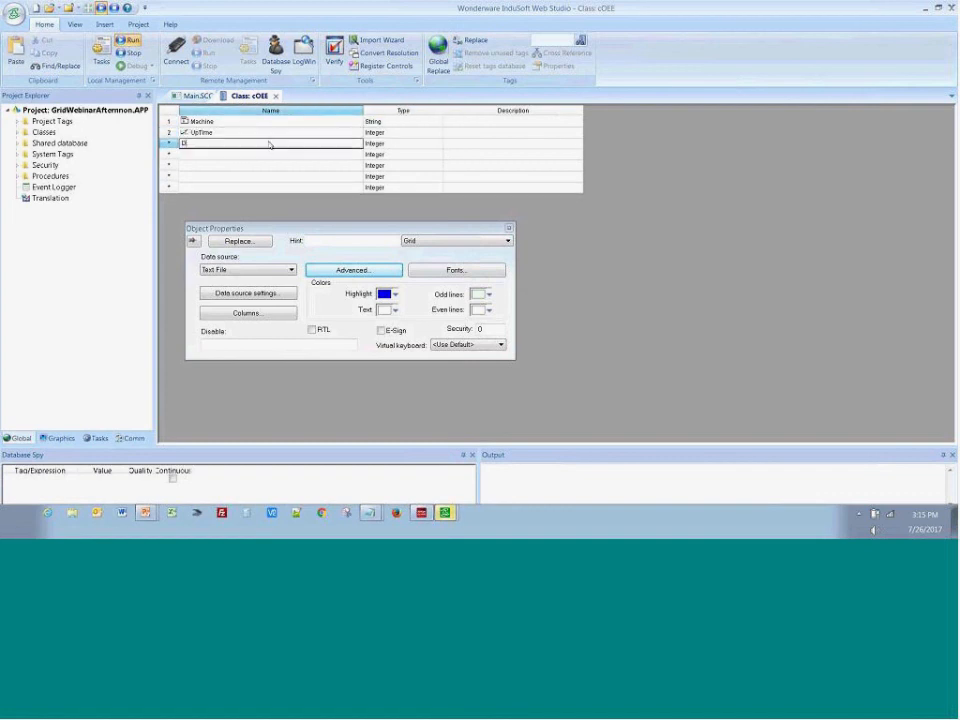
{"action": "type", "text": "ownTime"}
{"action": "left_click", "coordinate": [276, 96]}
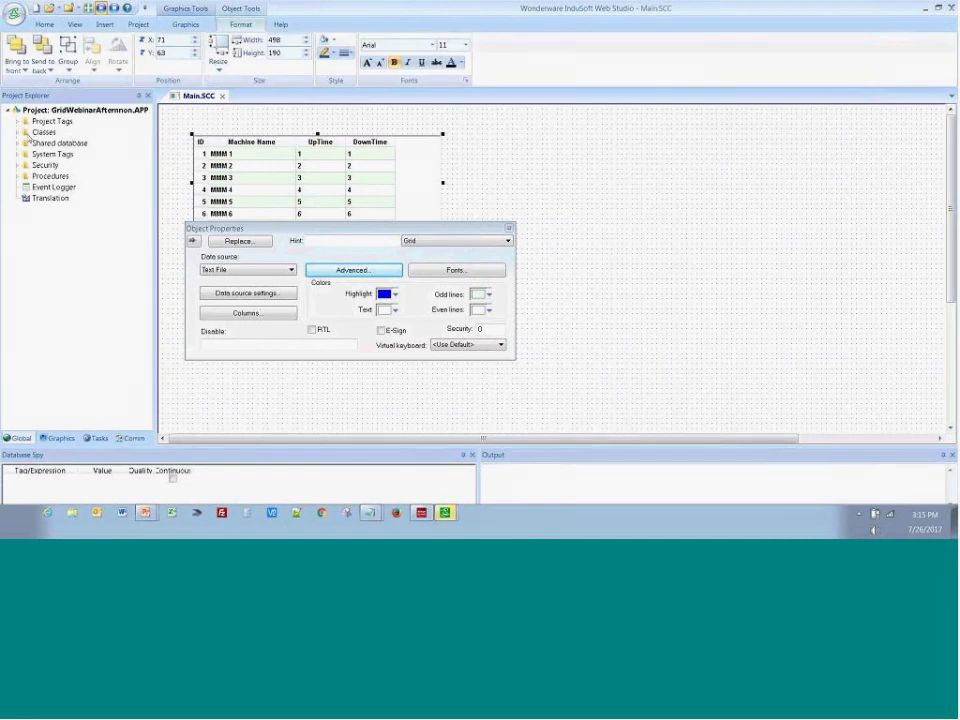
Create a project tag named OEE with type cOEE in the tag datasheet, and close the datasheet
{"action": "left_click", "coordinate": [17, 133]}
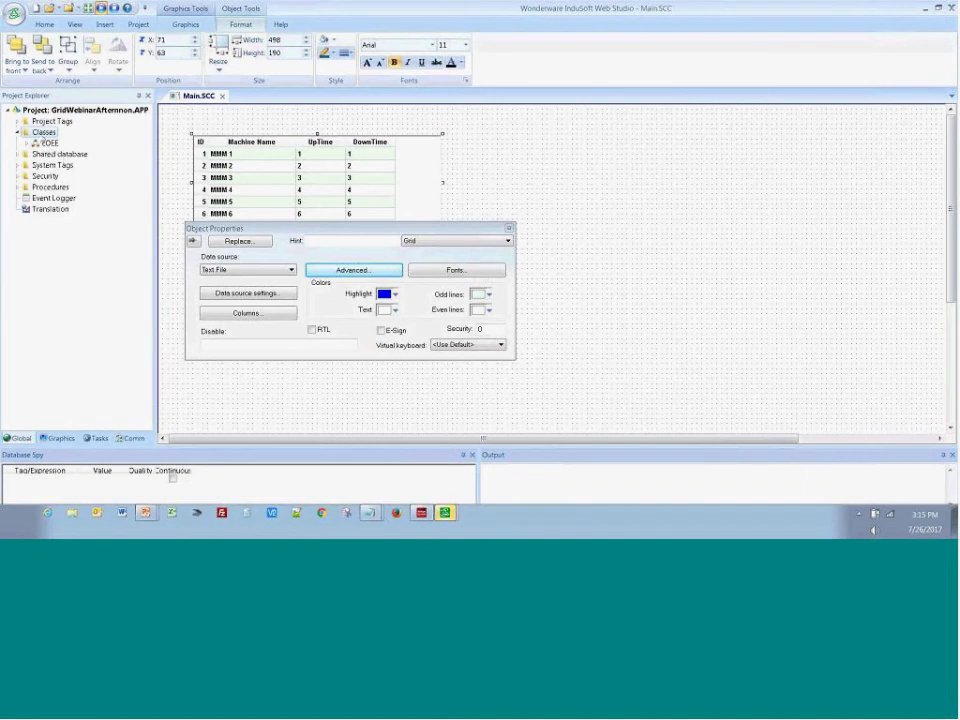
{"action": "left_click", "coordinate": [17, 121]}
{"action": "double_click", "coordinate": [62, 131]}
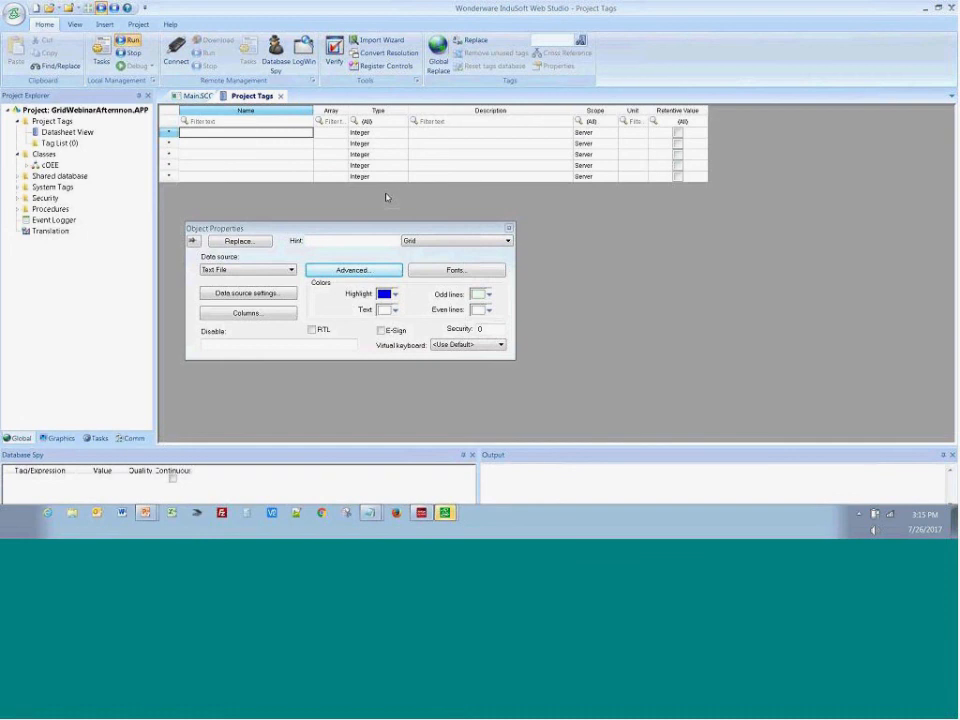
{"action": "type", "text": "OEE"}
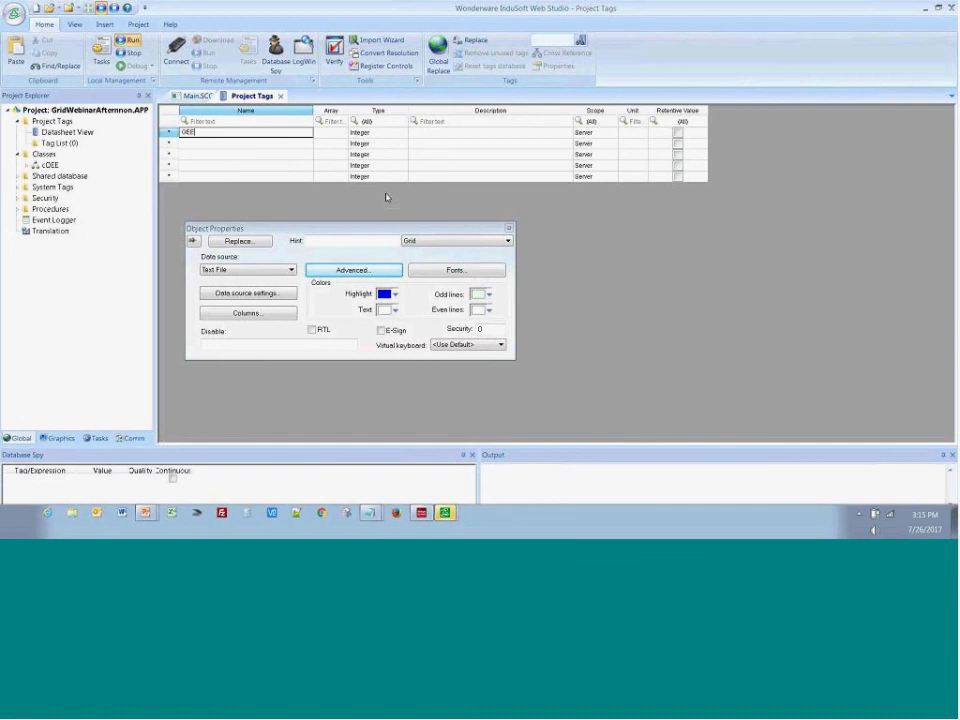
{"action": "left_click", "coordinate": [372, 133]}
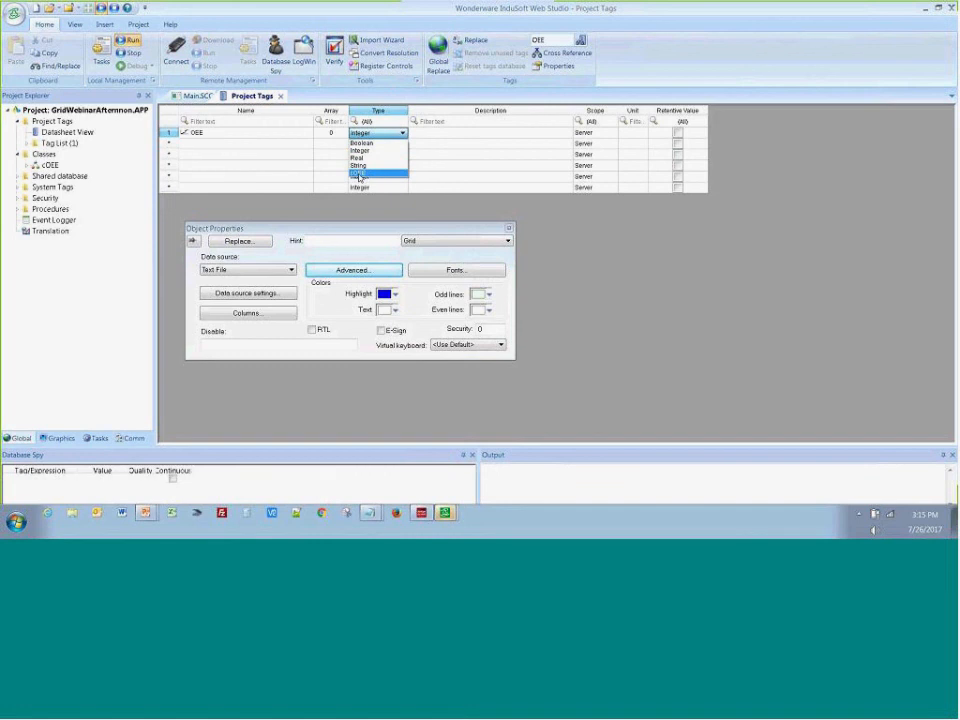
{"action": "left_click", "coordinate": [360, 174]}
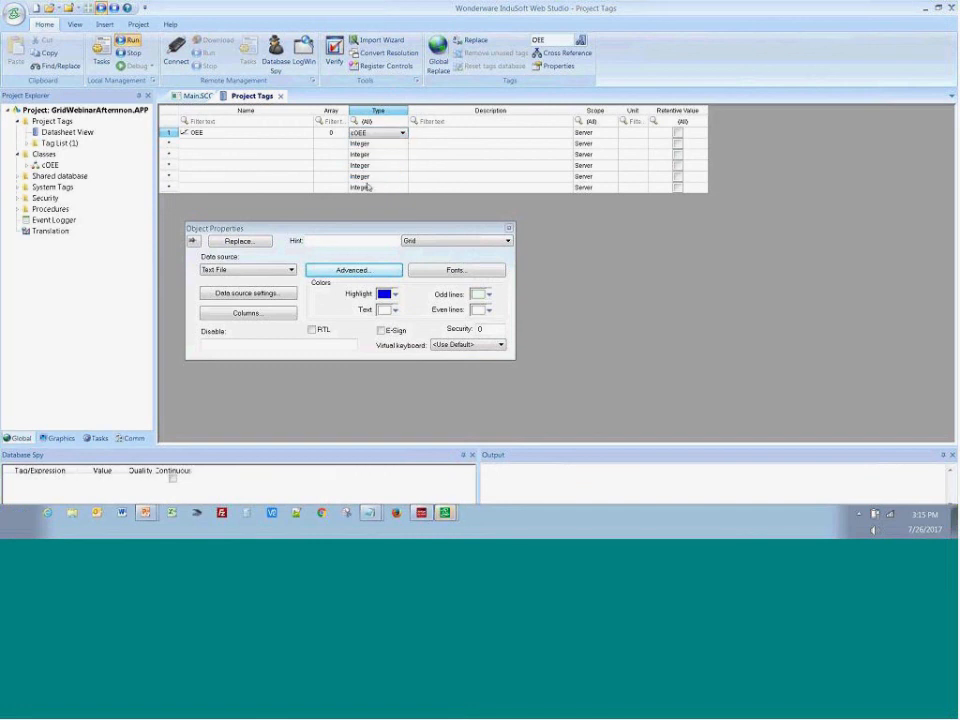
{"action": "left_click", "coordinate": [281, 96]}
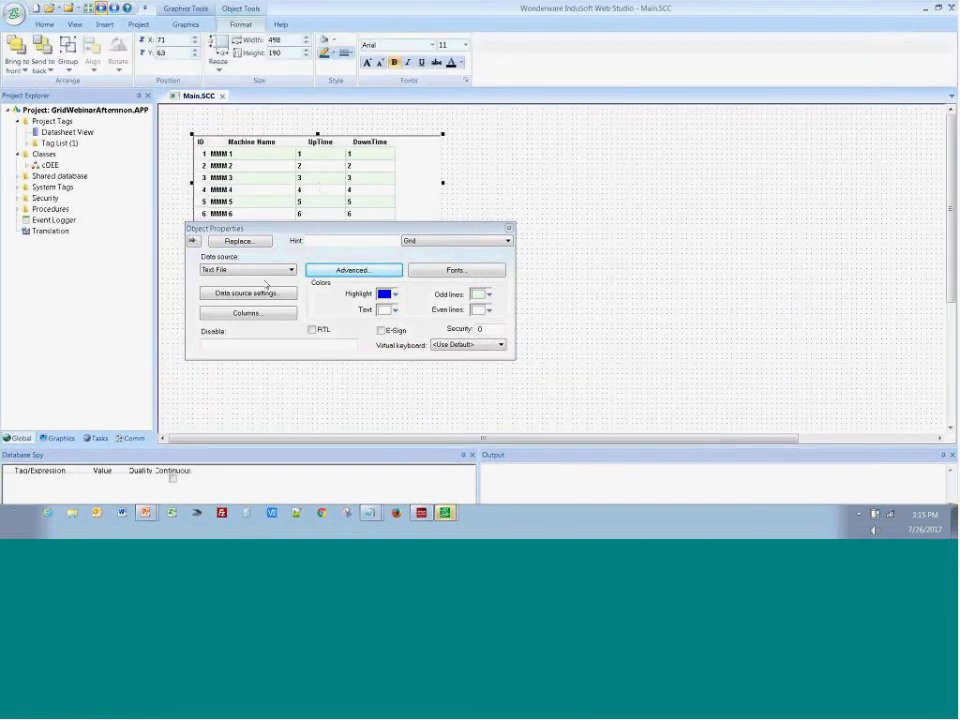
Set the export class tag to OEE in the machine grid's advanced settings
{"action": "left_click", "coordinate": [320, 188]}
{"action": "left_click", "coordinate": [320, 188]}
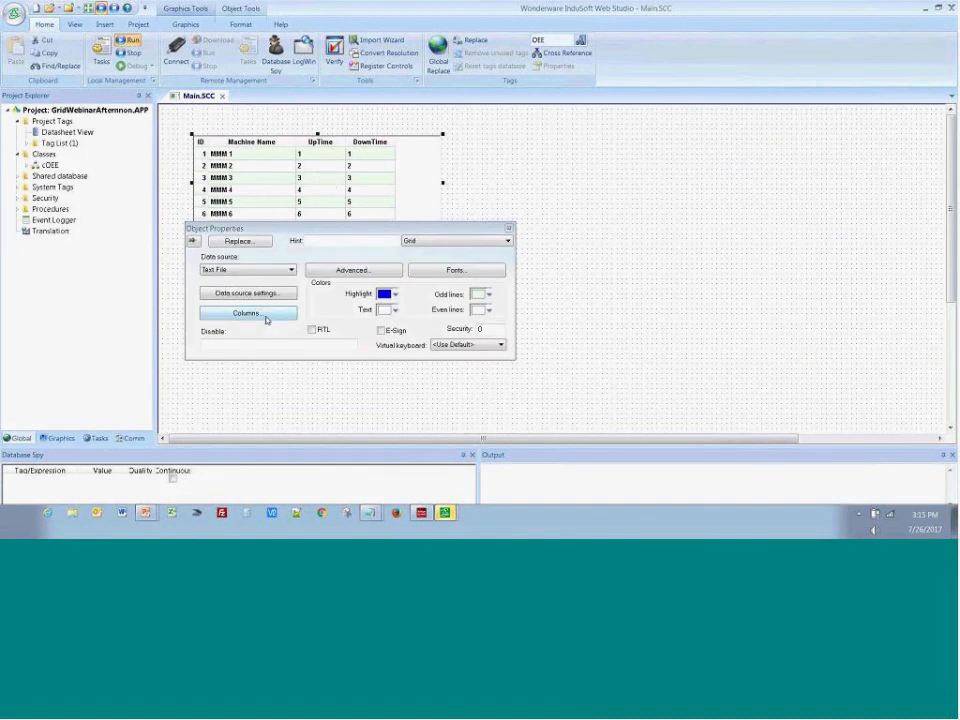
{"action": "left_click", "coordinate": [328, 269]}
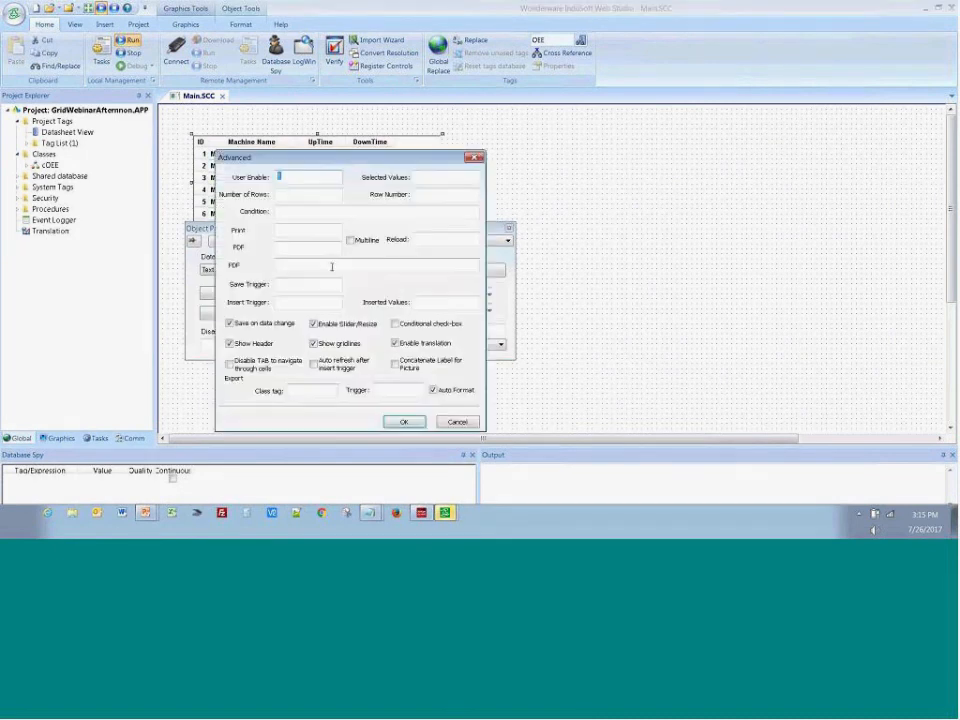
{"action": "left_click", "coordinate": [301, 394]}
{"action": "type", "text": "OEE"}
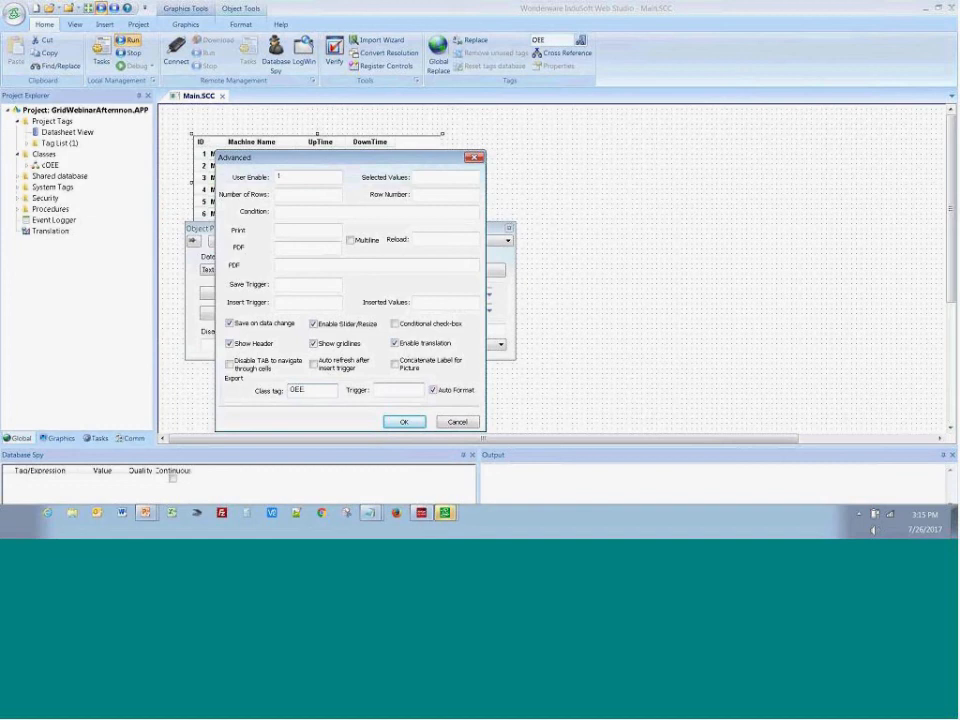
Set the grid's export trigger to GridTrigger, create it as an Integer tag with Server scope, and accept the advanced settings
{"action": "key", "text": "Tab"}
{"action": "type", "text": "Giid"}
{"action": "type", "text": "Trigger"}
{"action": "key", "text": "Tab"}
{"action": "key", "text": "Return"}
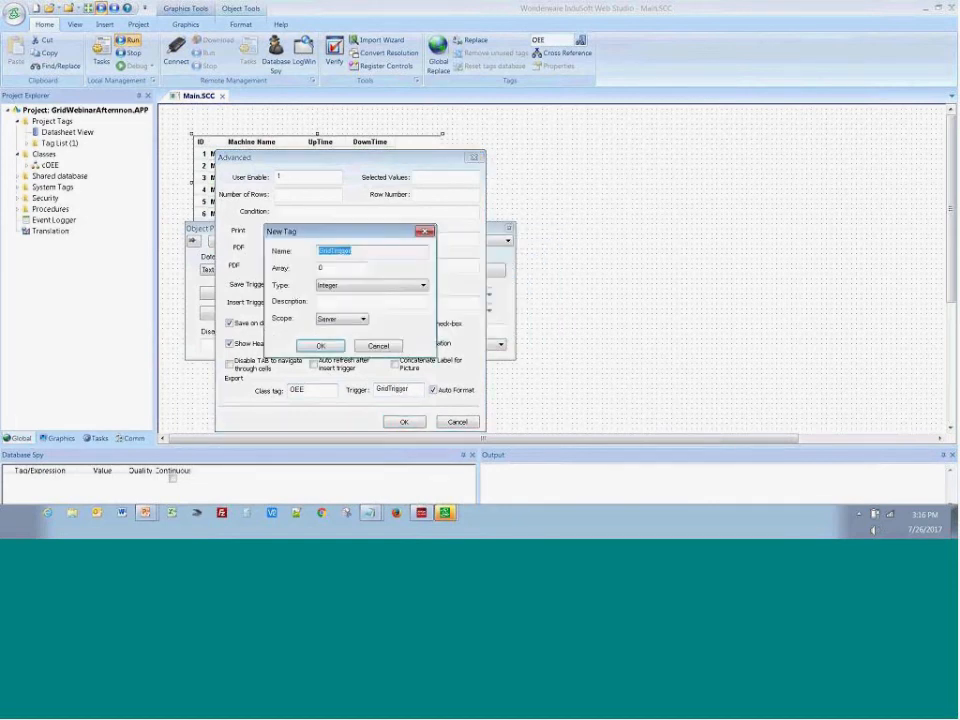
{"action": "left_click", "coordinate": [320, 348]}
{"action": "left_click", "coordinate": [404, 422]}
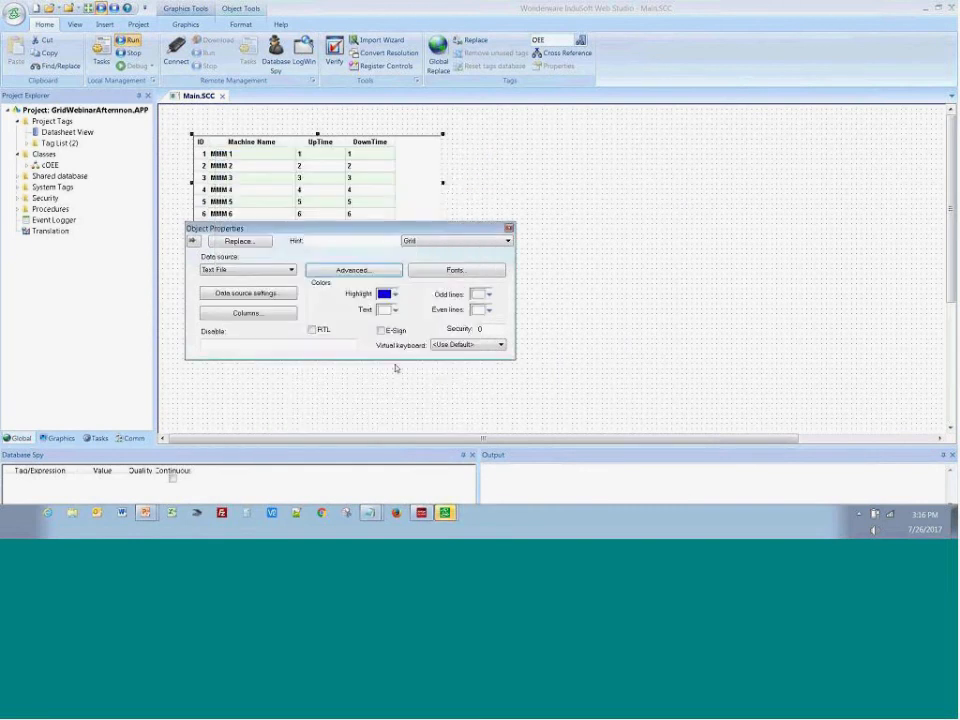
{"action": "left_click", "coordinate": [544, 334]}
Draw a button beside the grid and caption it Export
{"action": "left_click", "coordinate": [190, 26]}
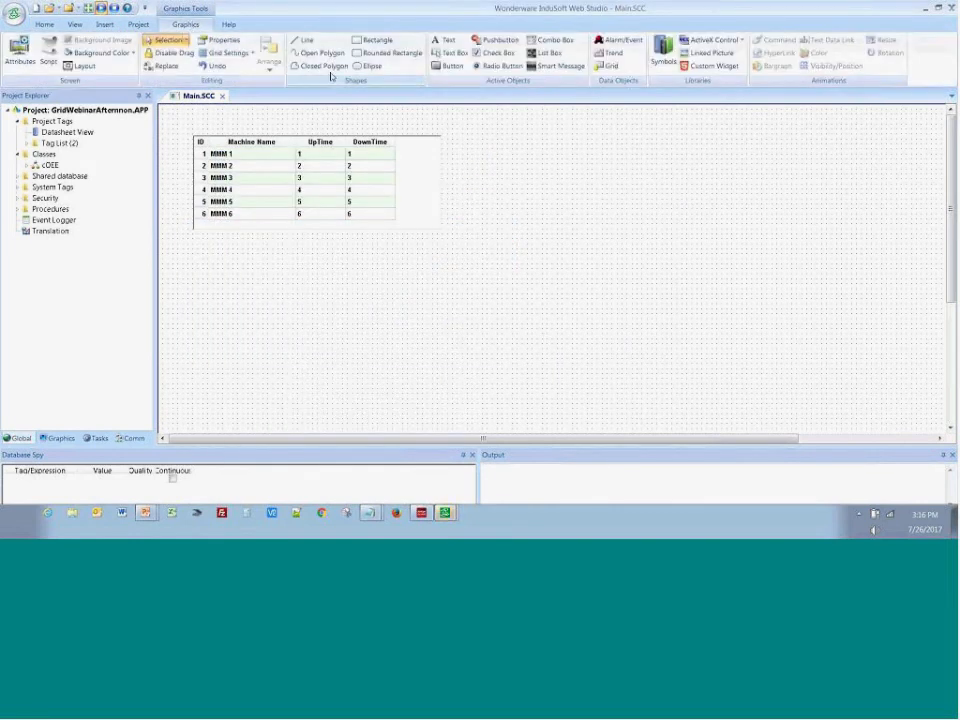
{"action": "left_click", "coordinate": [447, 65]}
{"action": "left_click_drag", "start_coordinate": [464, 157], "coordinate": [531, 190]}
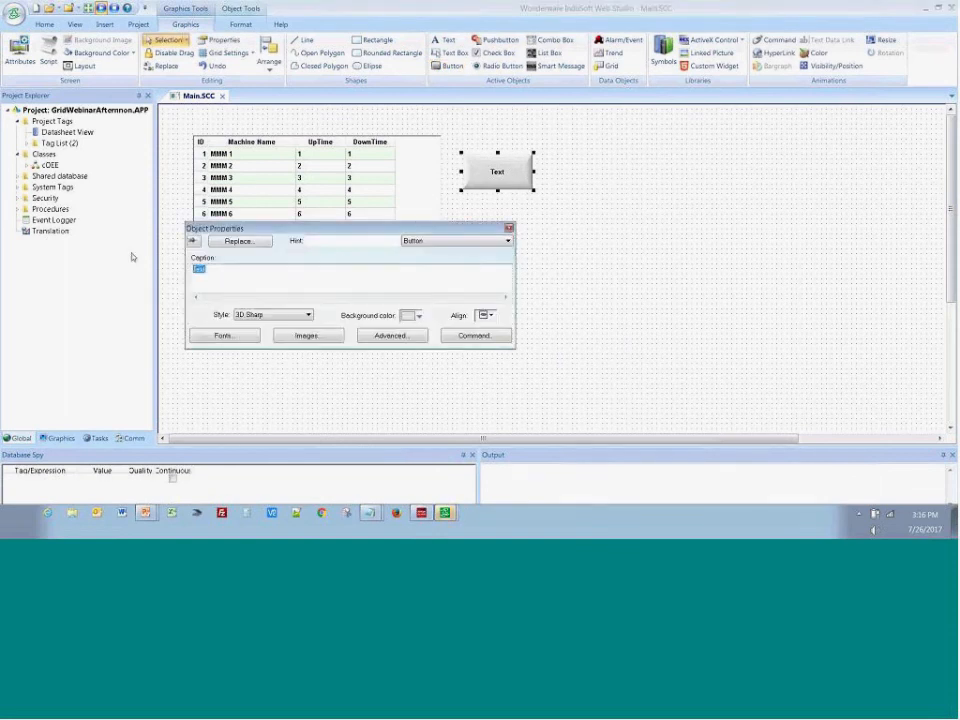
{"action": "type", "text": "Export"}
Give the Export button an On Down VBScript command reading $GridTrigger = $GridTrigger +1
{"action": "left_click", "coordinate": [453, 338]}
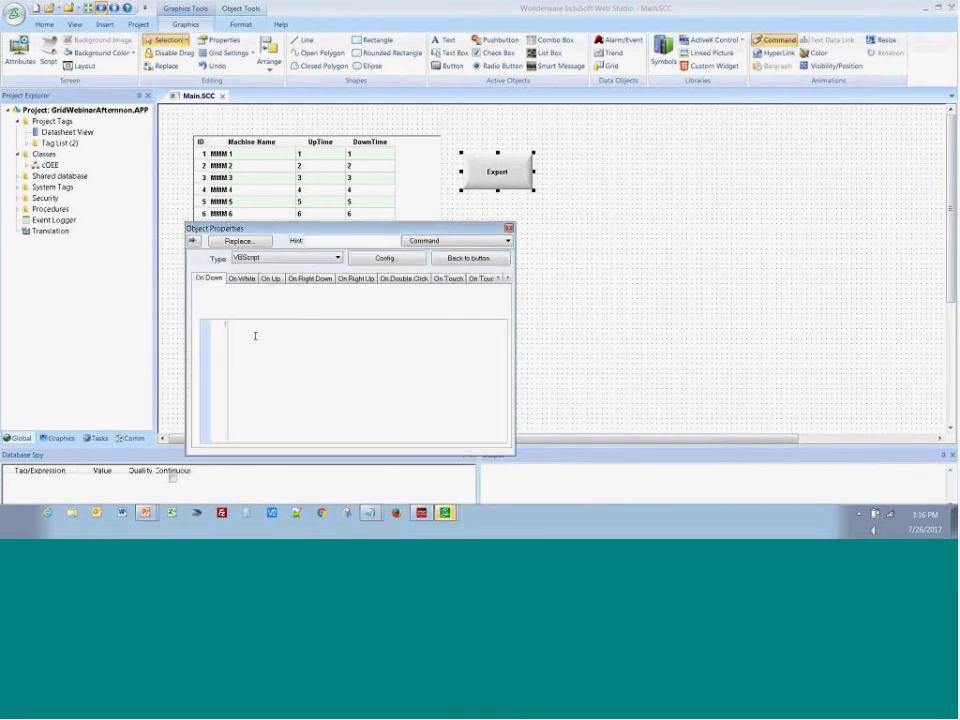
{"action": "type", "text": "$Gr"}
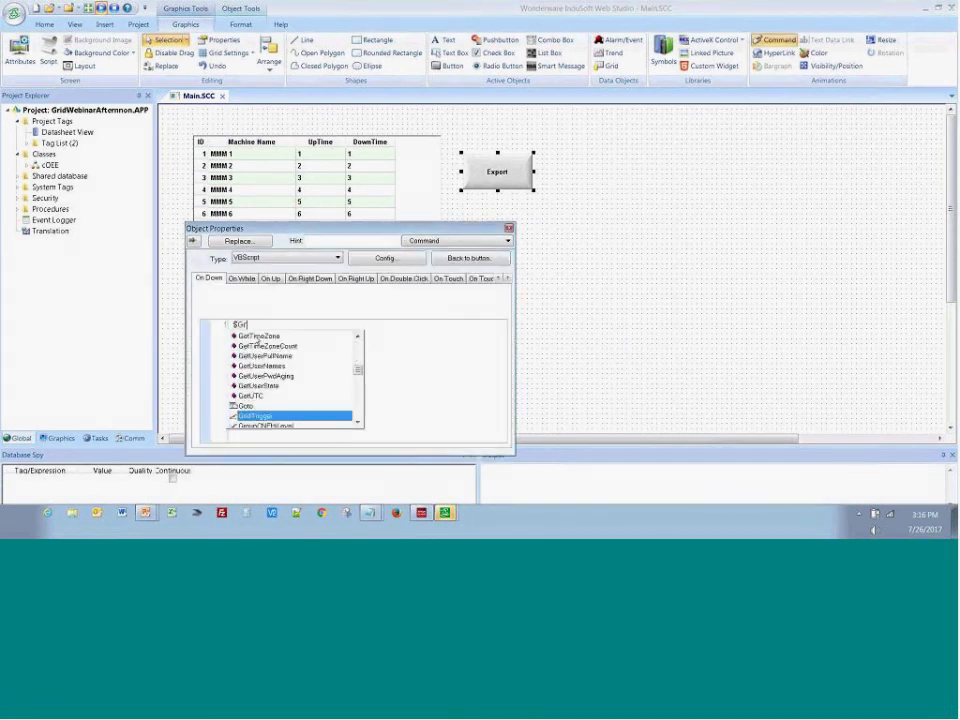
{"action": "double_click", "coordinate": [253, 416]}
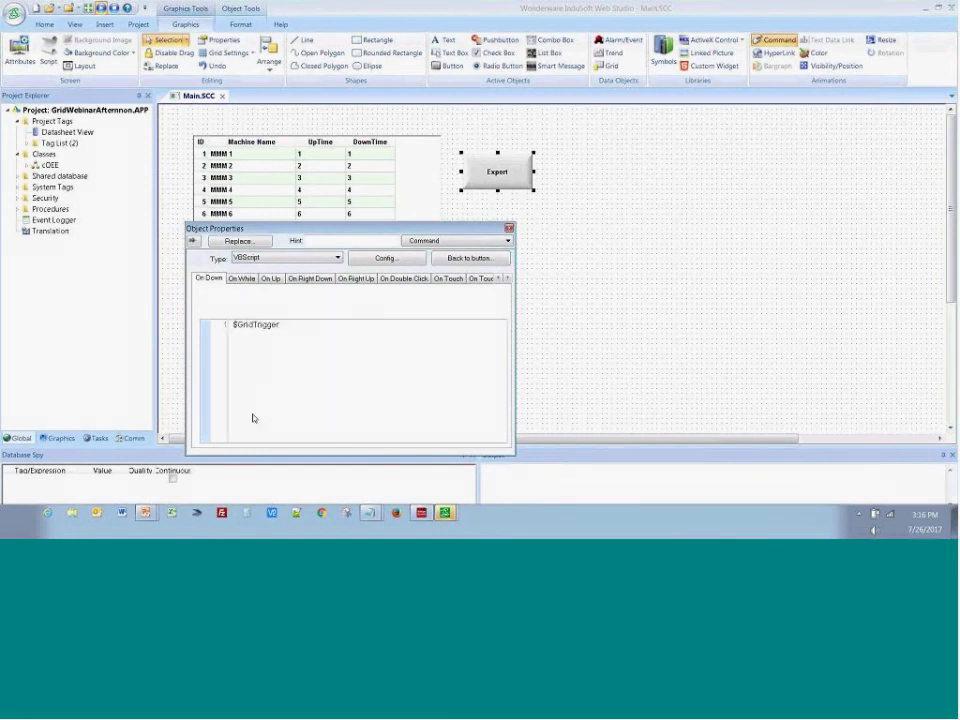
{"action": "type", "text": "= $Grid"}
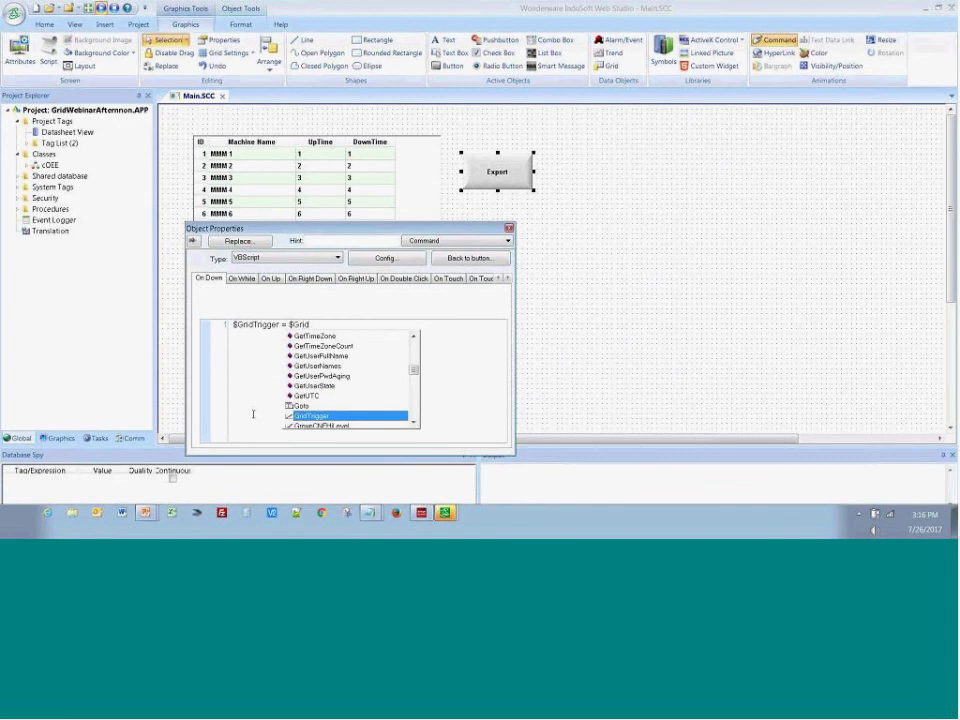
{"action": "key", "text": "Return"}
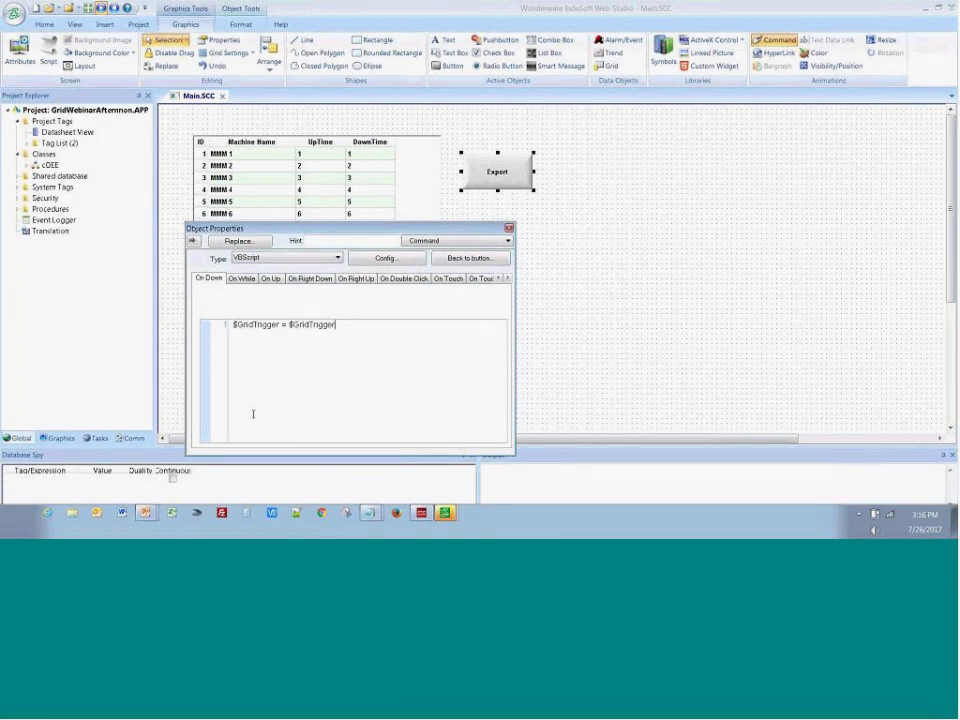
{"action": "type", "text": "+1"}
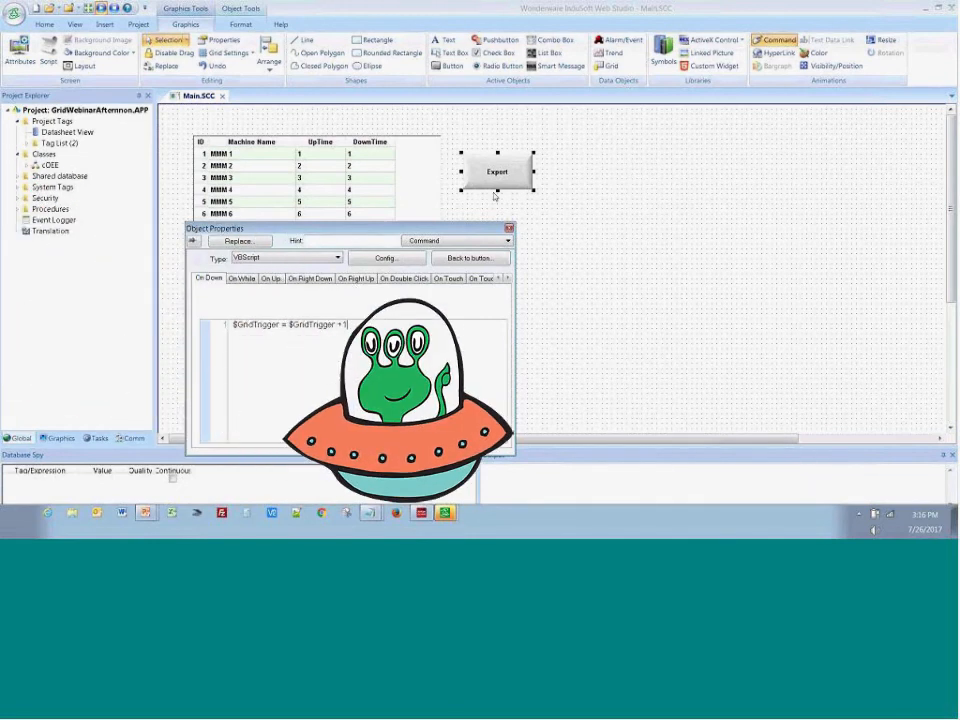
Check the export class tag and trigger in the machine grid's advanced settings
{"action": "left_click", "coordinate": [401, 199]}
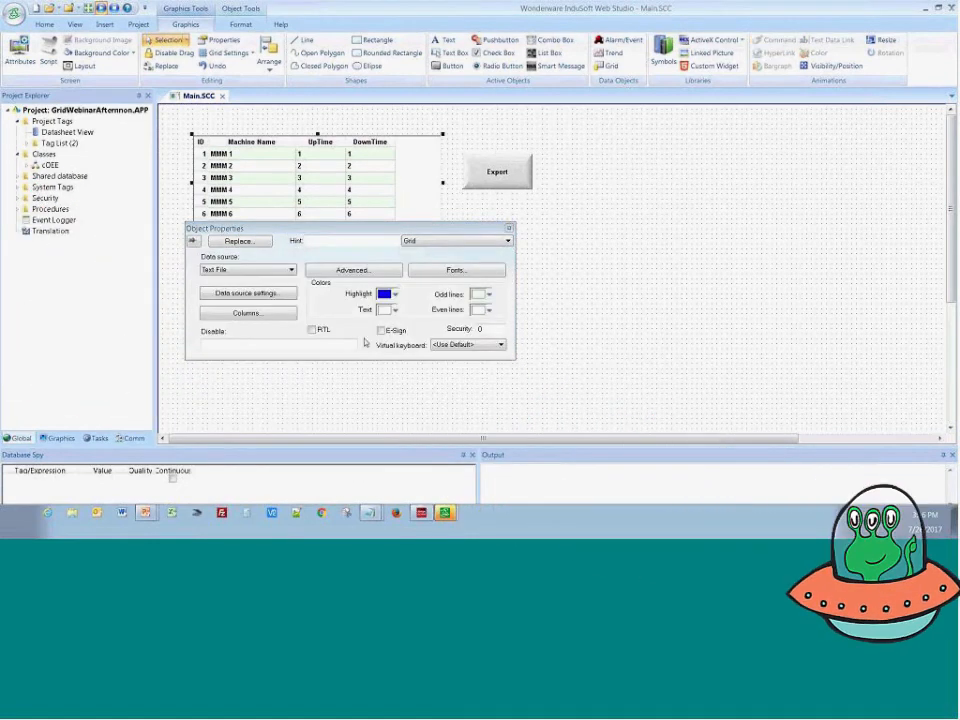
{"action": "left_click", "coordinate": [350, 271]}
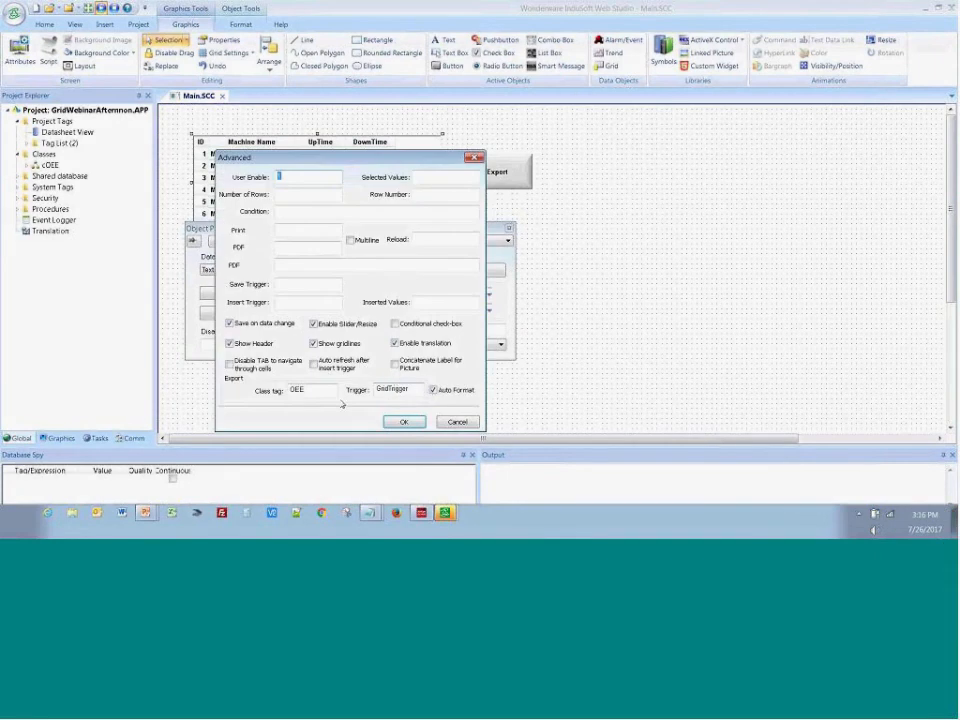
{"action": "left_click", "coordinate": [401, 423]}
{"action": "left_click", "coordinate": [510, 379]}
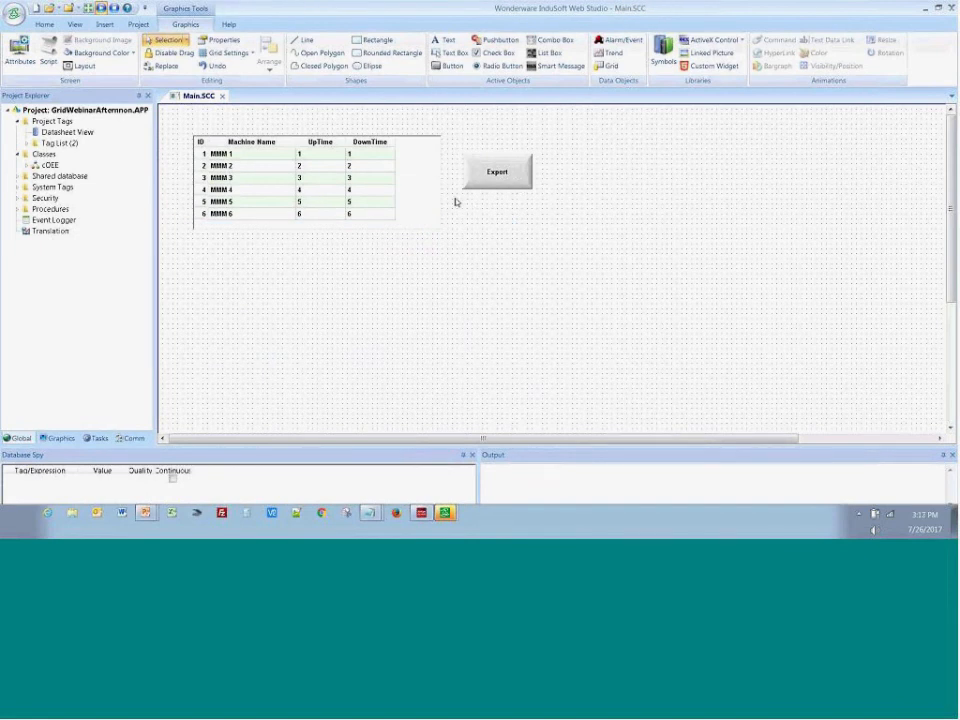
Draw a second grid about 487 by 179 on the far side of the Export button
{"action": "left_click", "coordinate": [607, 66]}
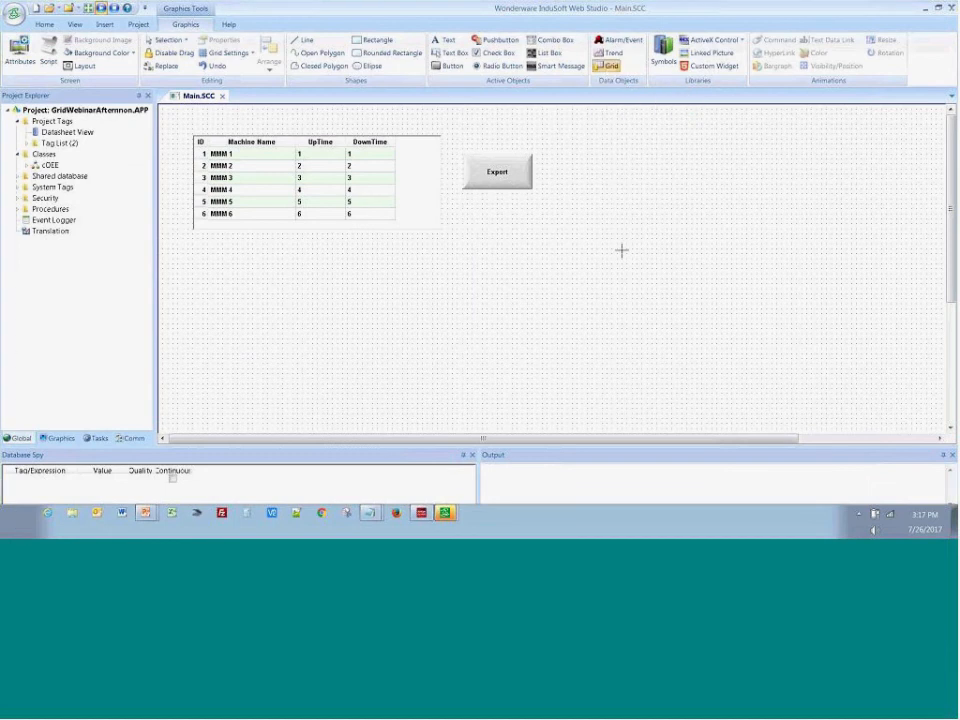
{"action": "left_click_drag", "start_coordinate": [552, 123], "coordinate": [798, 213]}
{"action": "left_click", "coordinate": [333, 176]}
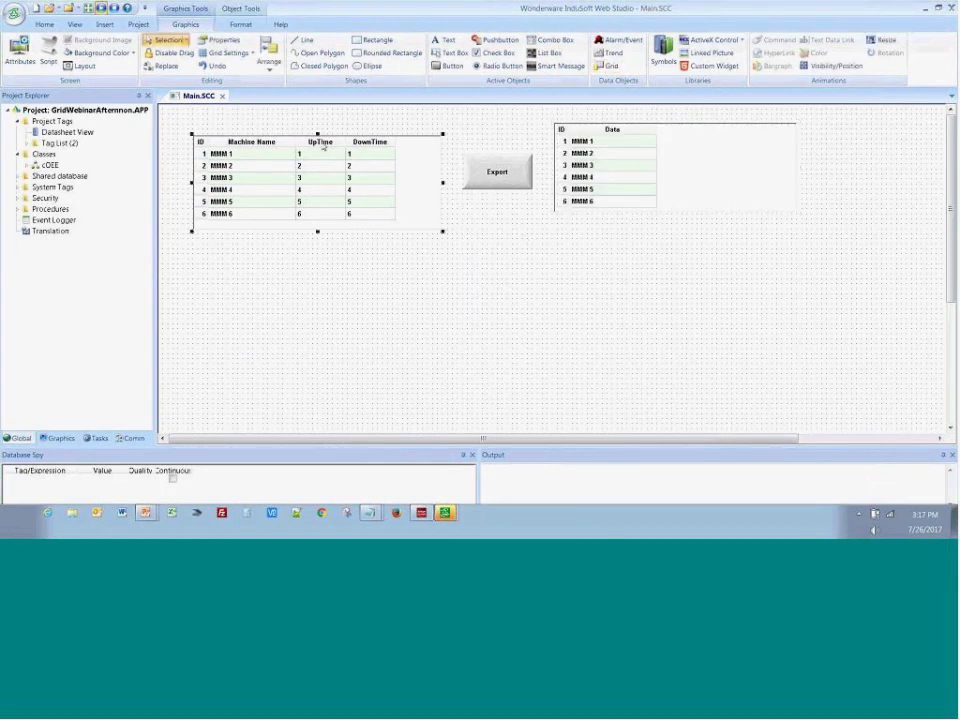
{"action": "left_click", "coordinate": [645, 196]}
Reopen the first grid's advanced settings, review its export options and leave without changing them
{"action": "left_click", "coordinate": [267, 208]}
{"action": "double_click", "coordinate": [267, 208]}
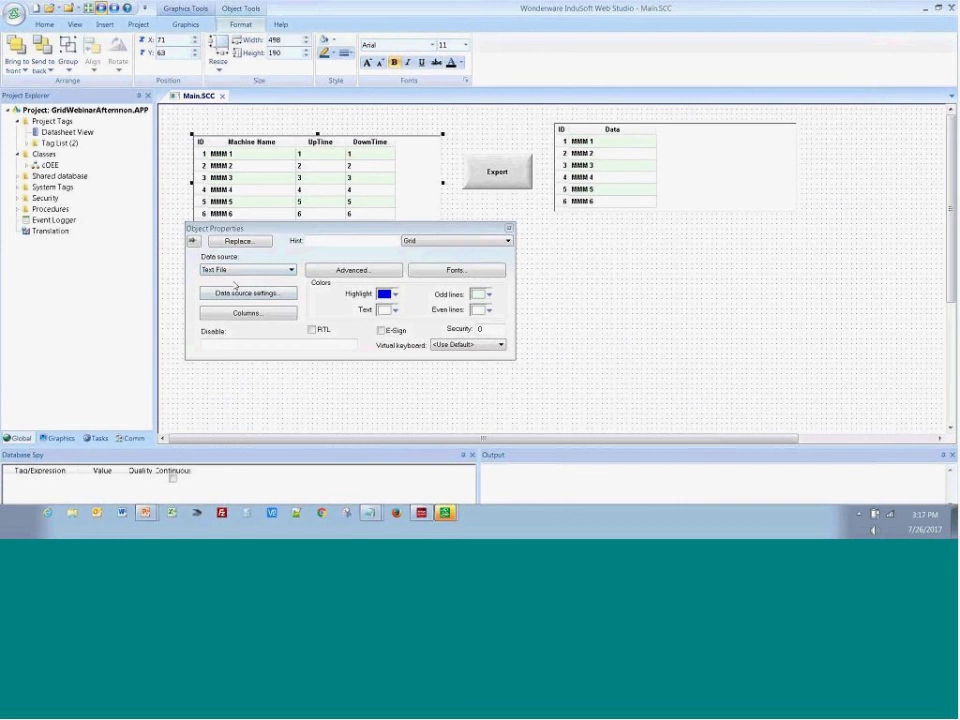
{"action": "left_click", "coordinate": [346, 271]}
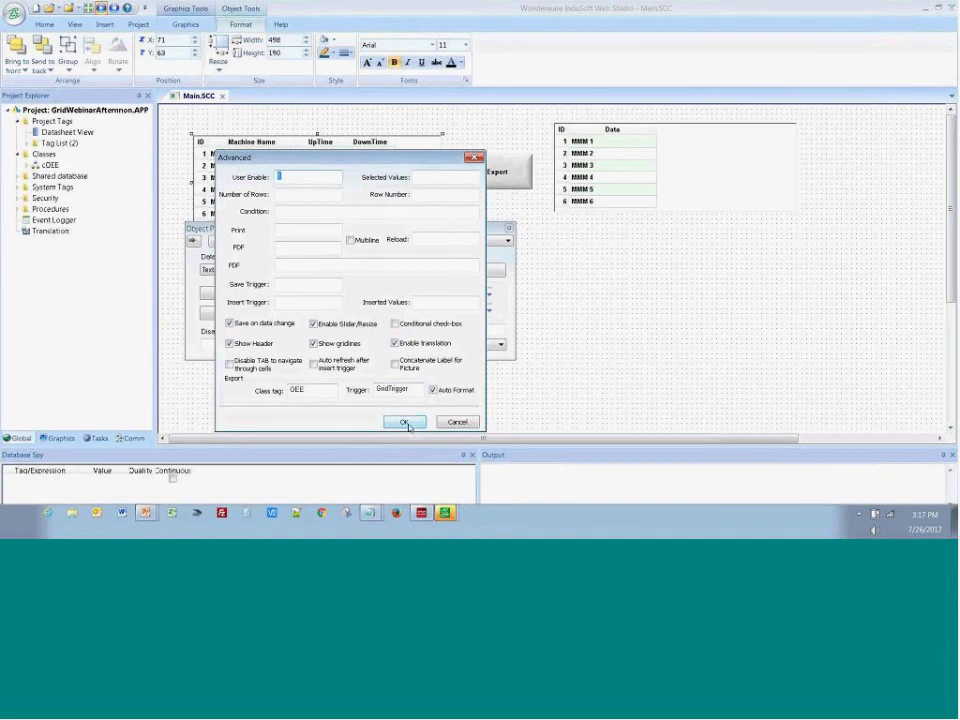
{"action": "left_click", "coordinate": [458, 422]}
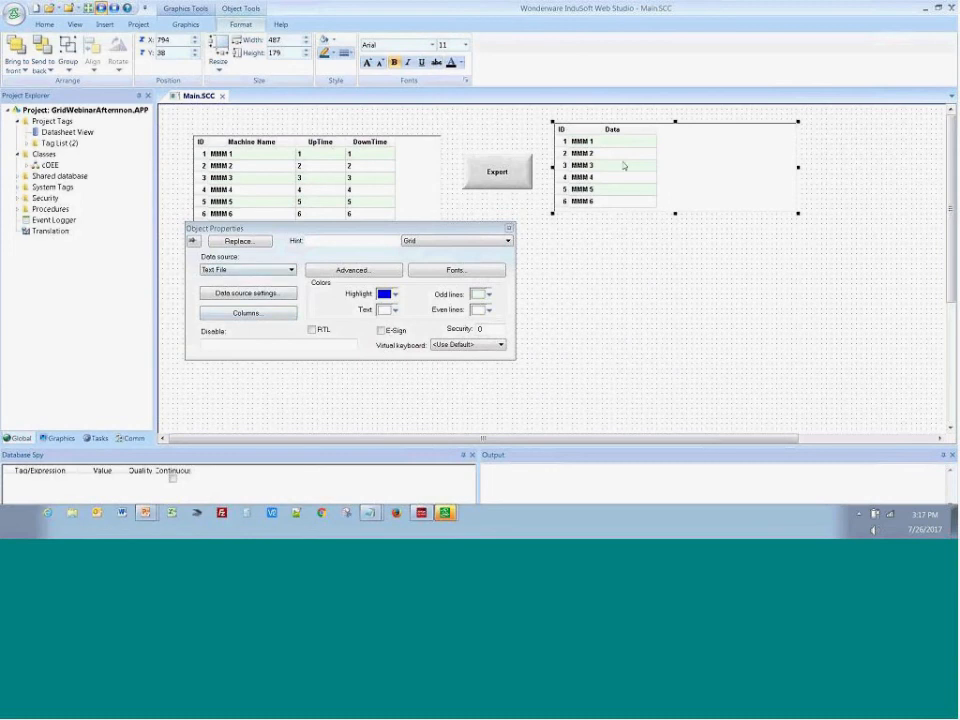
Set the second grid's data source to Class Tag, using class tag OEE with 3 items
{"action": "left_click", "coordinate": [265, 270]}
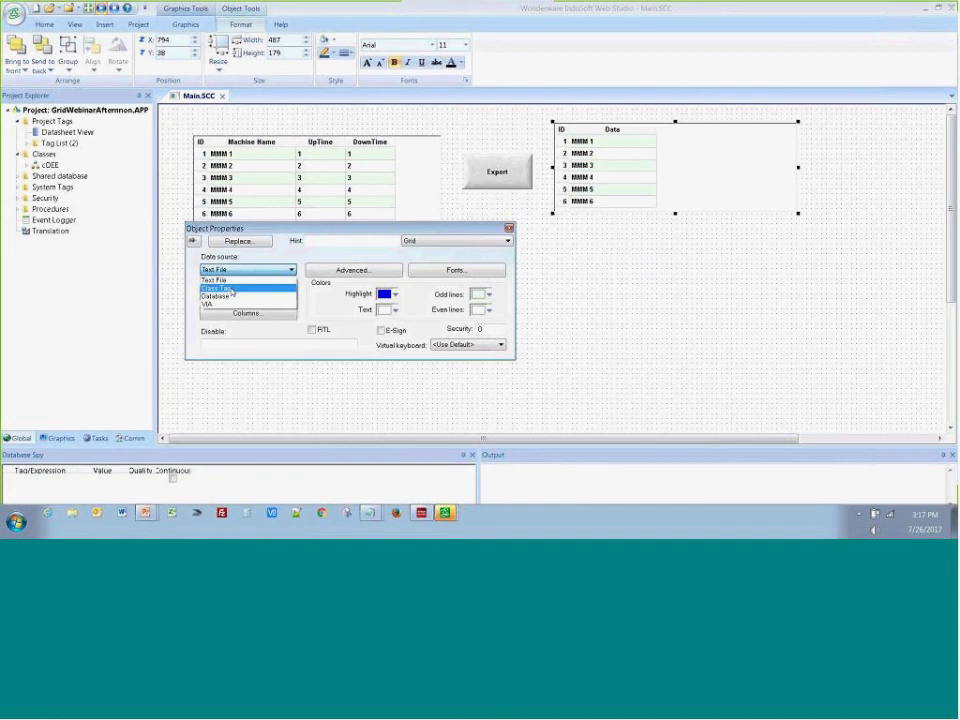
{"action": "left_click", "coordinate": [232, 289]}
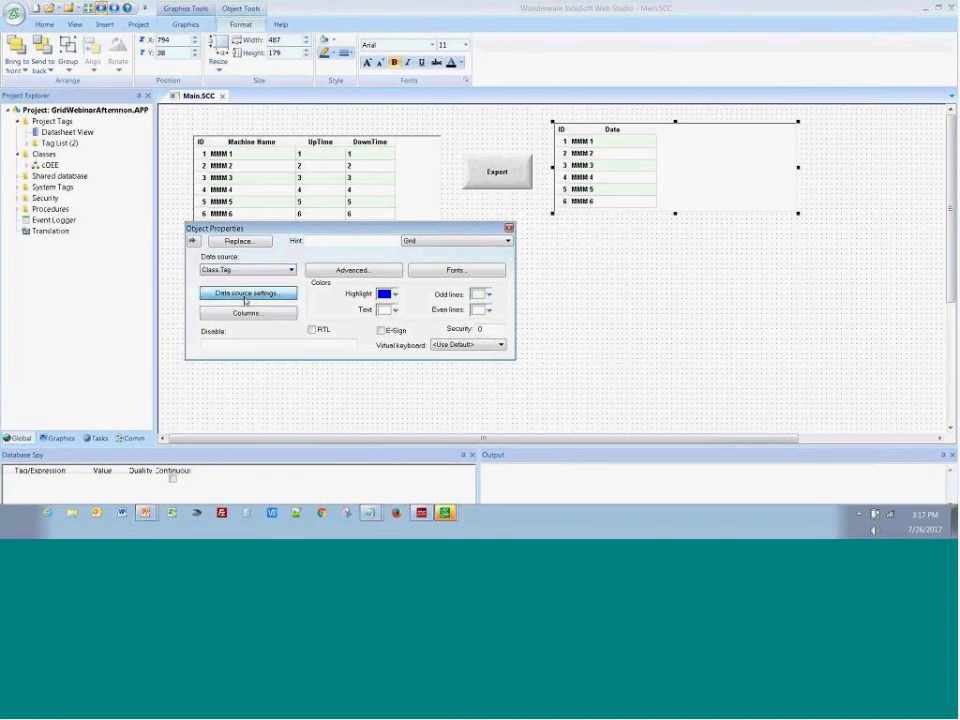
{"action": "left_click", "coordinate": [244, 298]}
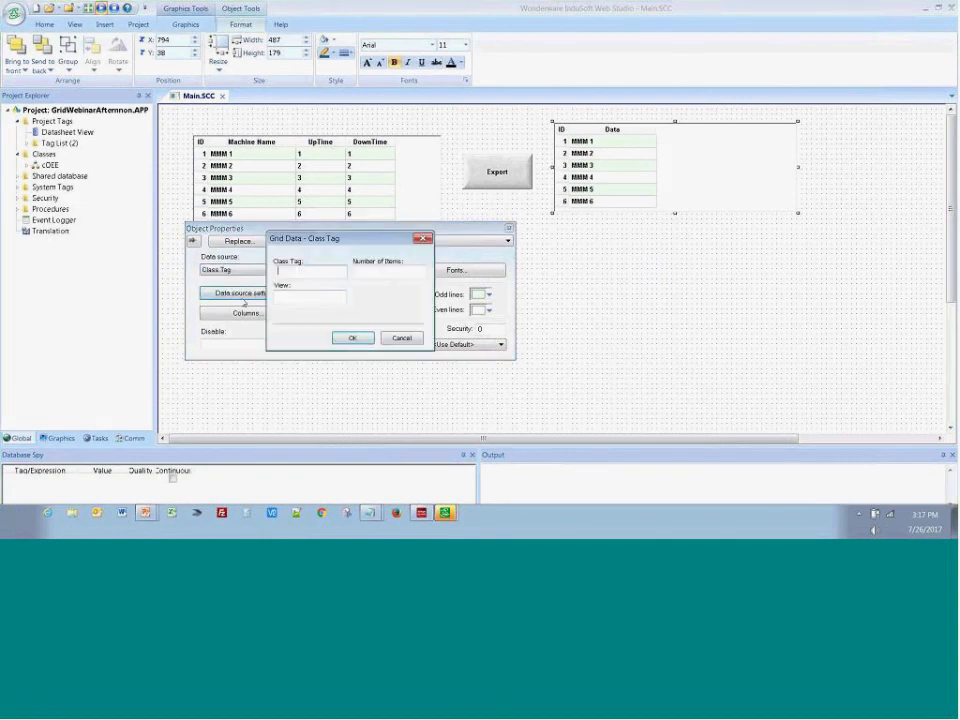
{"action": "left_click", "coordinate": [318, 277]}
{"action": "type", "text": "OEE"}
{"action": "key", "text": "Tab"}
{"action": "type", "text": "3"}
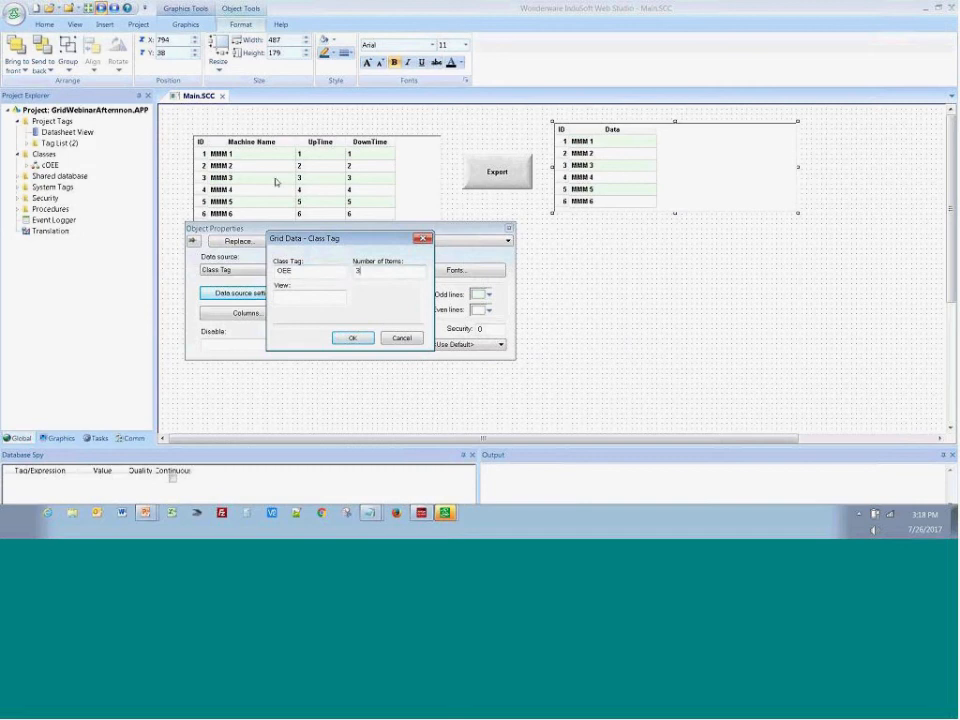
{"action": "left_click", "coordinate": [351, 338]}
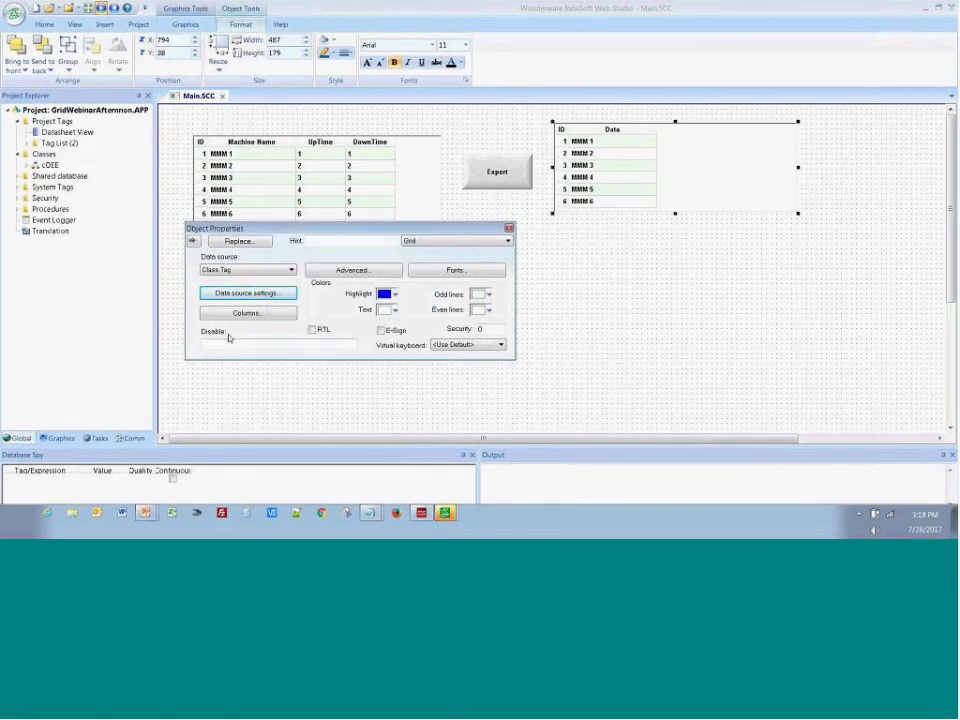
{"action": "left_click", "coordinate": [555, 393]}
Switch to Notepad to check the machine rows in OEE.txt, and close the file
{"action": "left_click", "coordinate": [369, 514]}
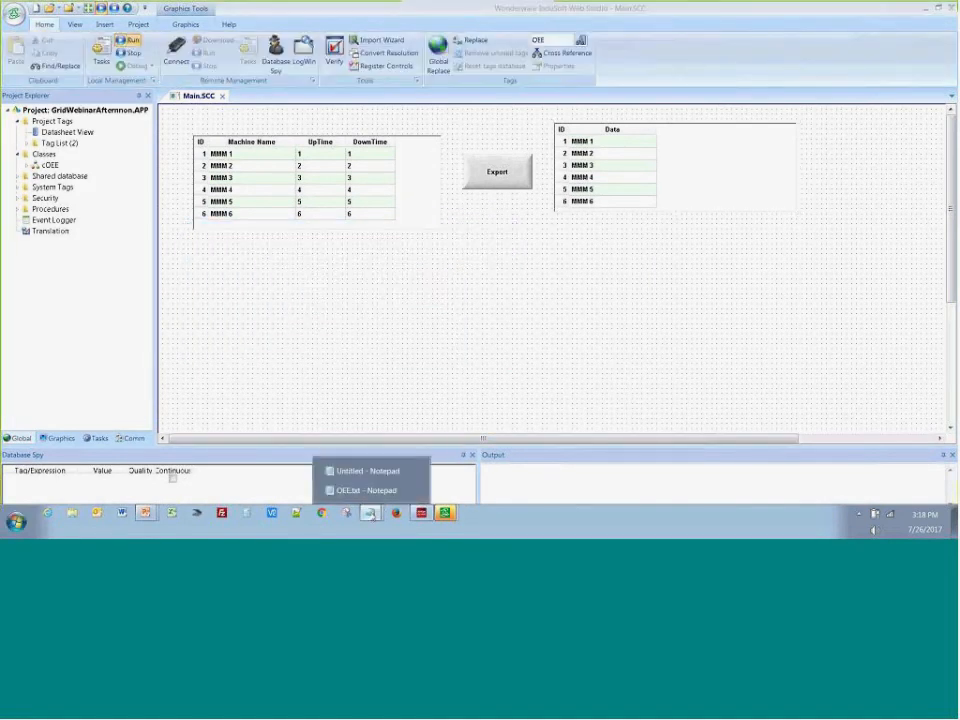
{"action": "left_click", "coordinate": [358, 490]}
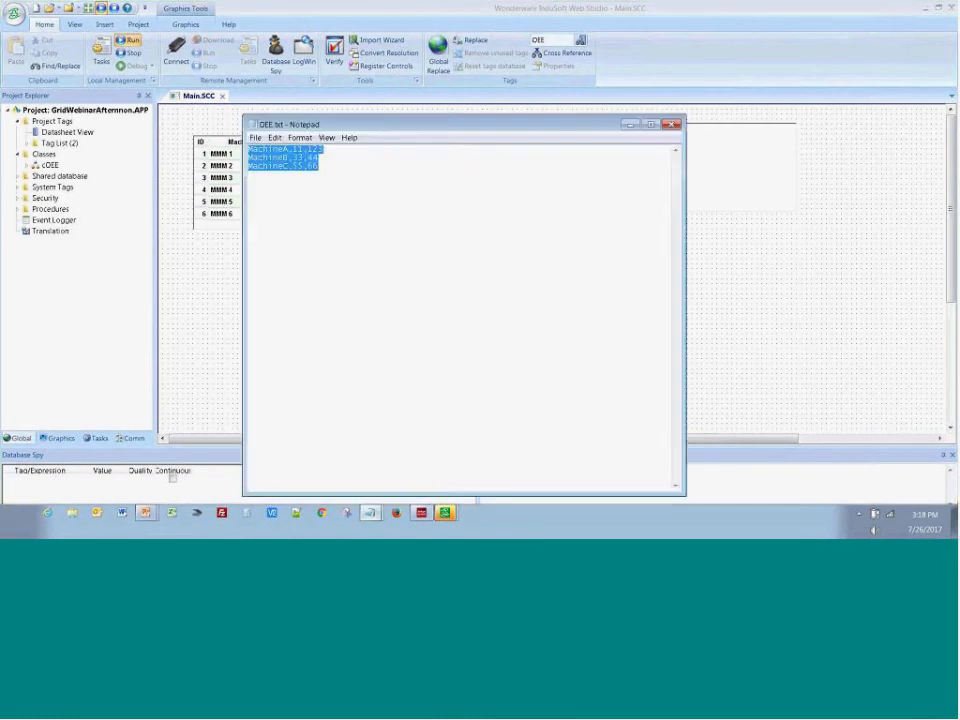
{"action": "left_click", "coordinate": [670, 124]}
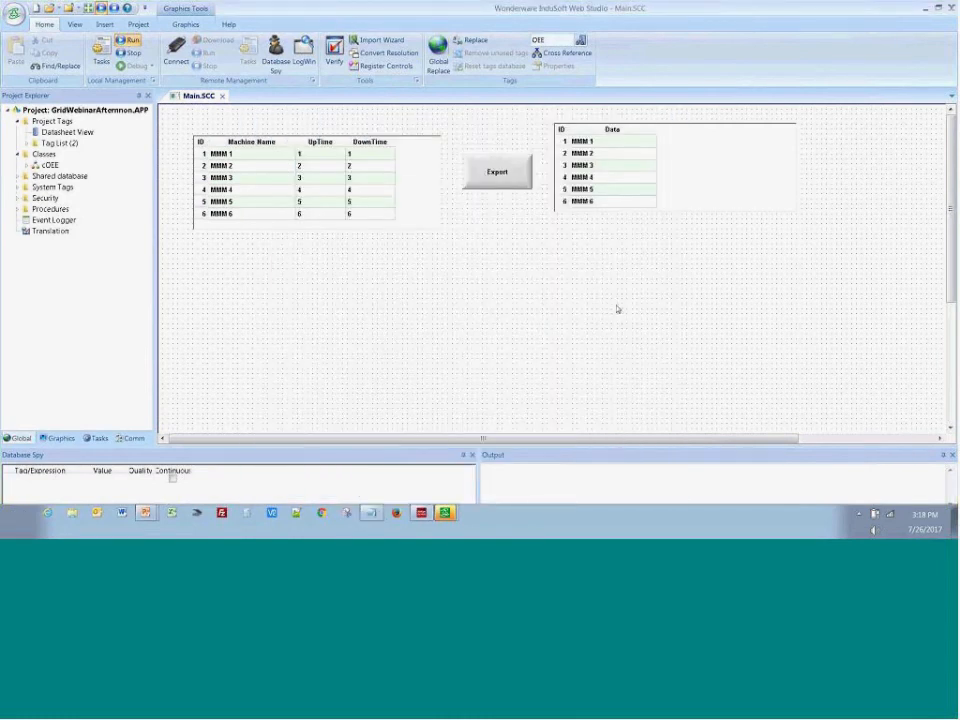
{"action": "double_click", "coordinate": [644, 209]}
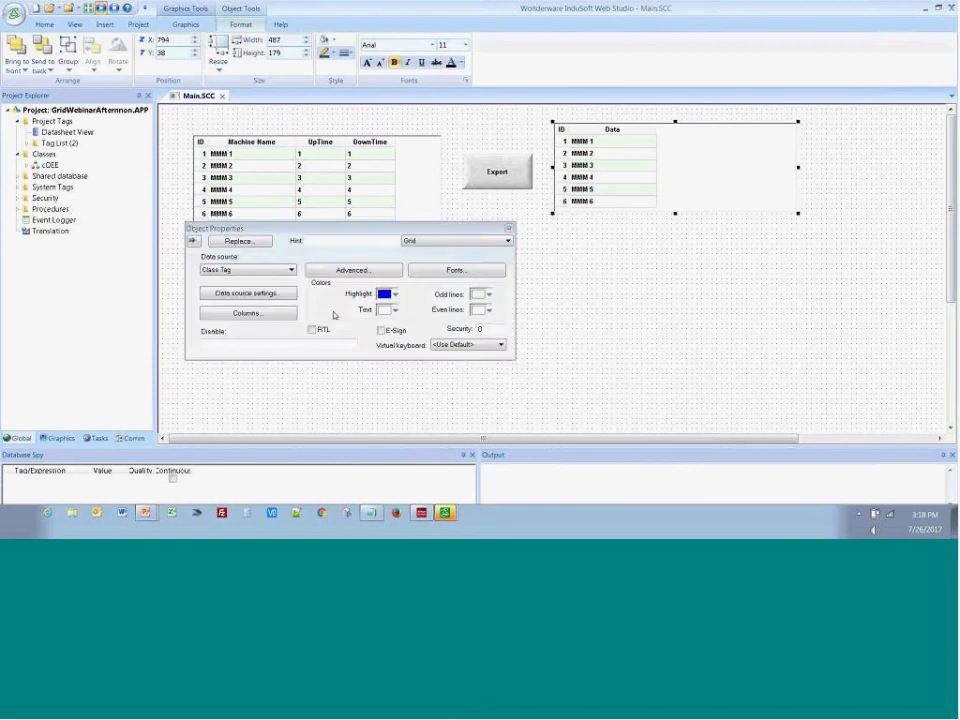
{"action": "left_click", "coordinate": [282, 317]}
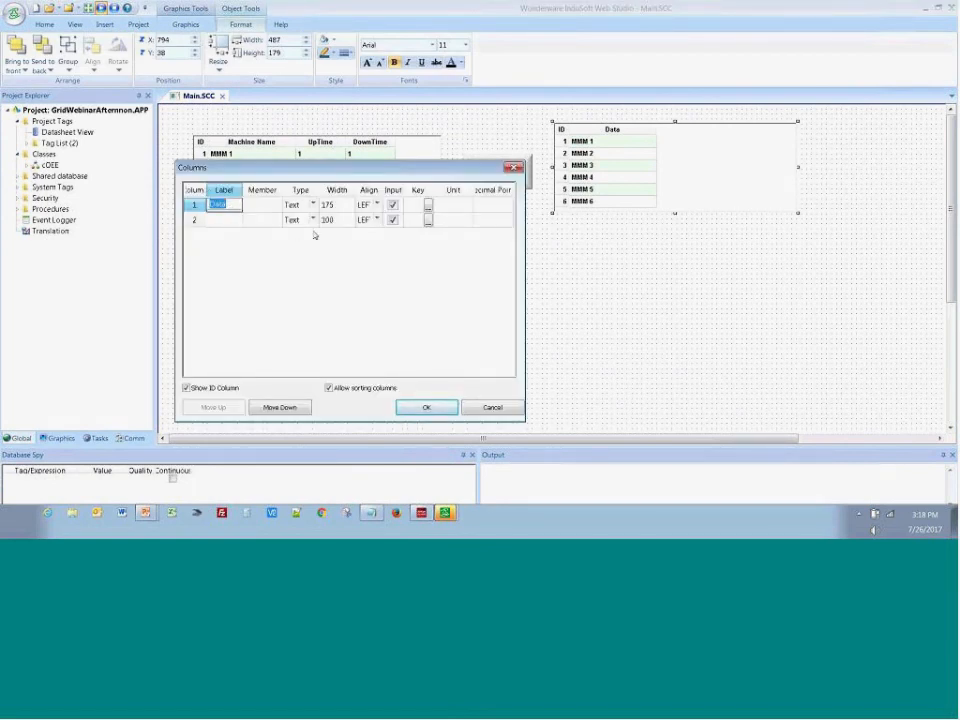
{"action": "type", "text": "Mach"}
{"action": "key", "text": "Tab"}
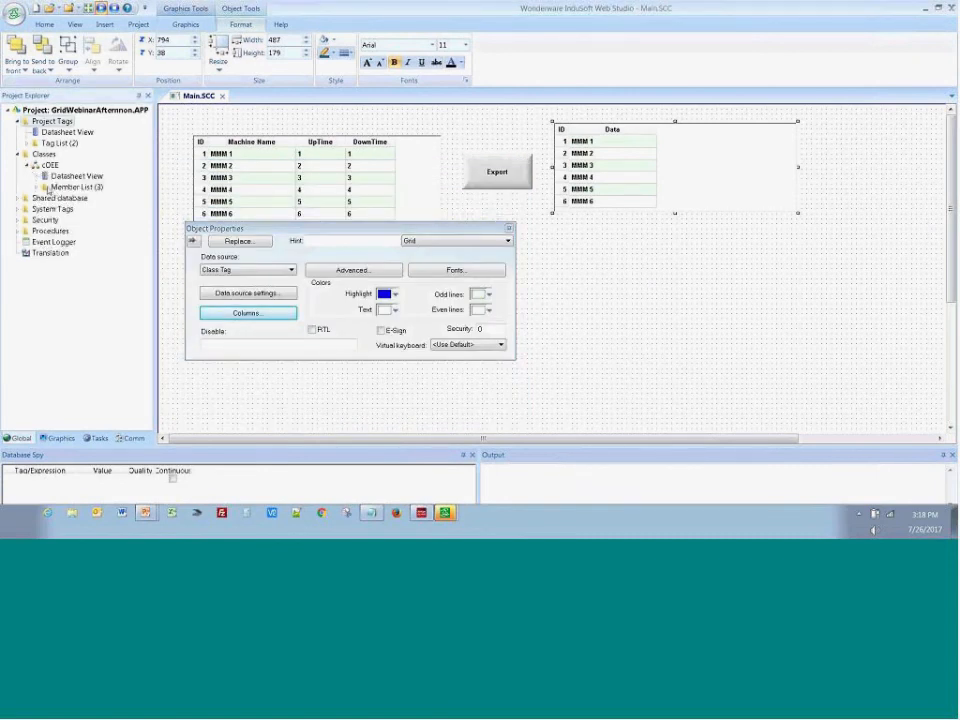
Give the second grid's first column the label Mach and the class member Machine
{"action": "double_click", "coordinate": [75, 189]}
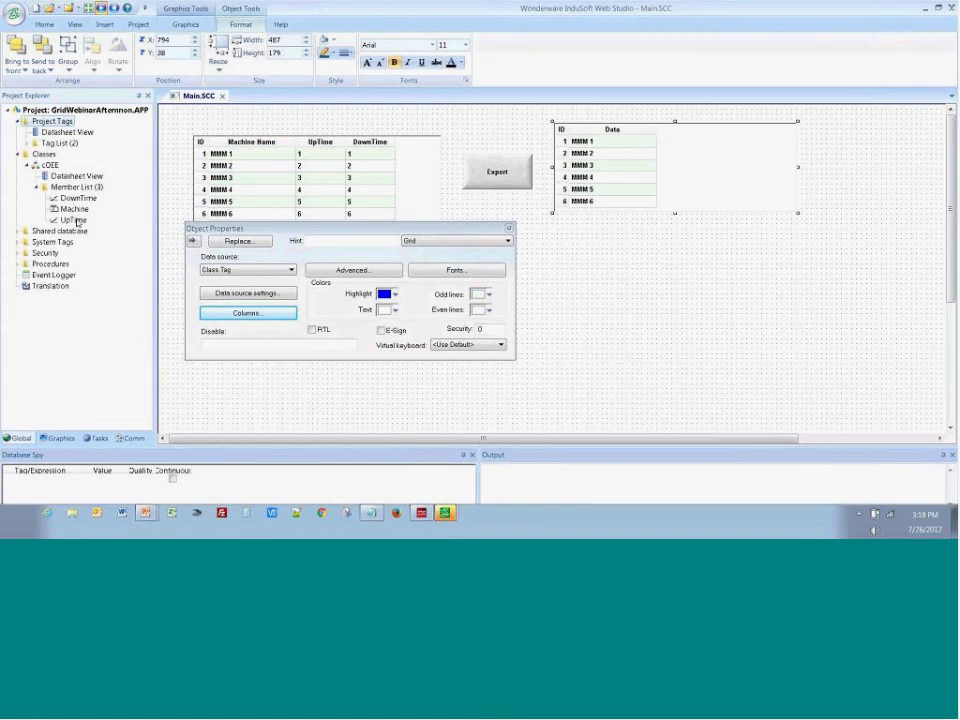
{"action": "left_click", "coordinate": [270, 314]}
{"action": "key", "text": "Tab"}
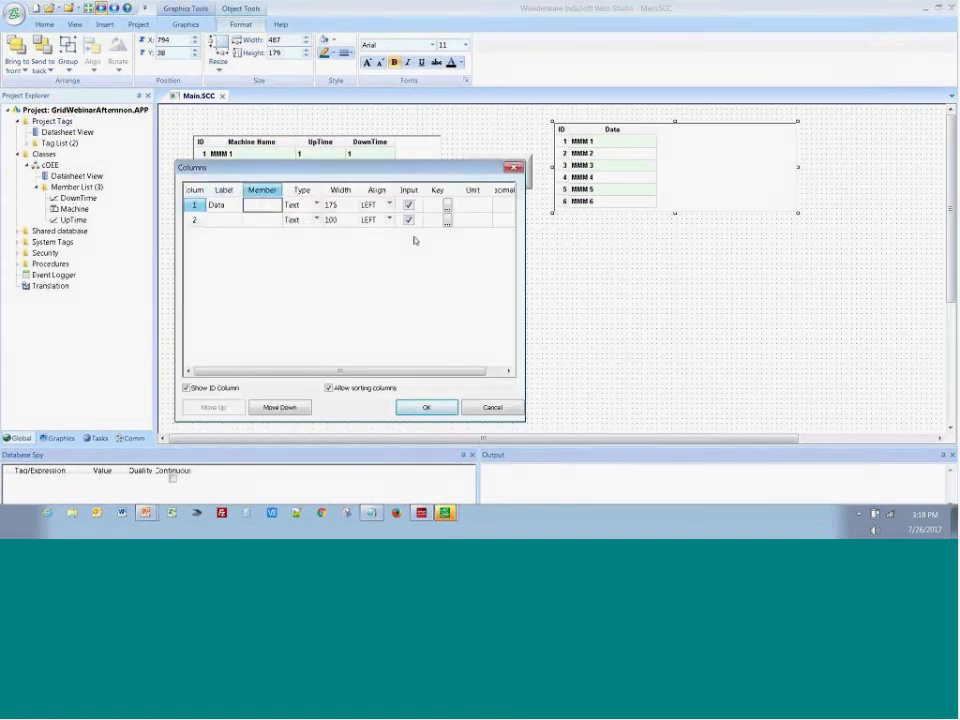
{"action": "type", "text": "Machine"}
{"action": "key", "text": "Down"}
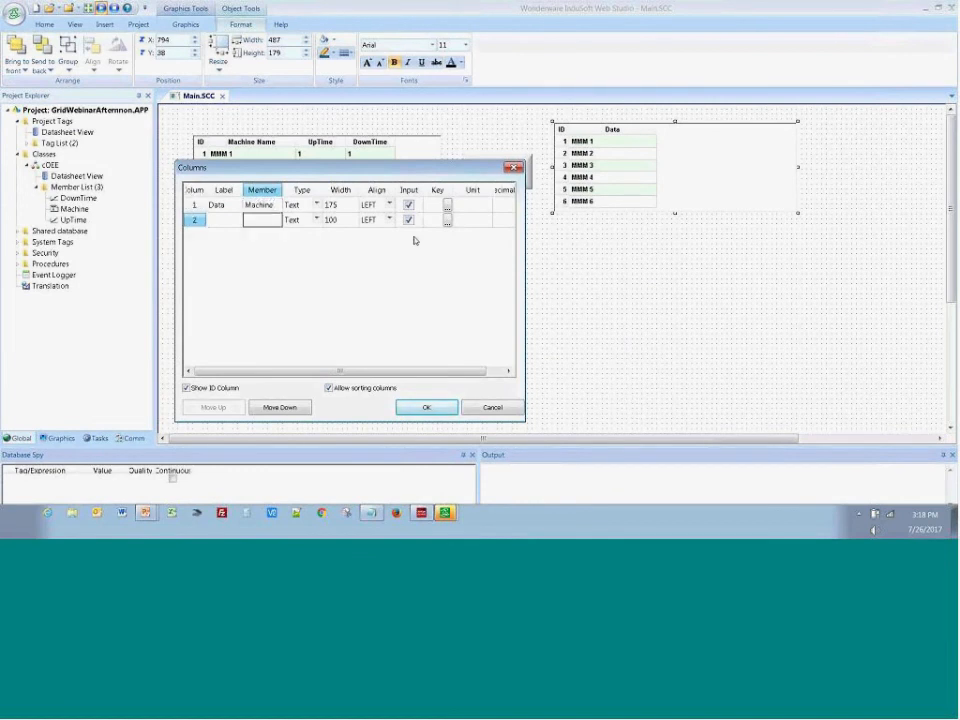
{"action": "left_click", "coordinate": [220, 205]}
{"action": "type", "text": "Mach"}
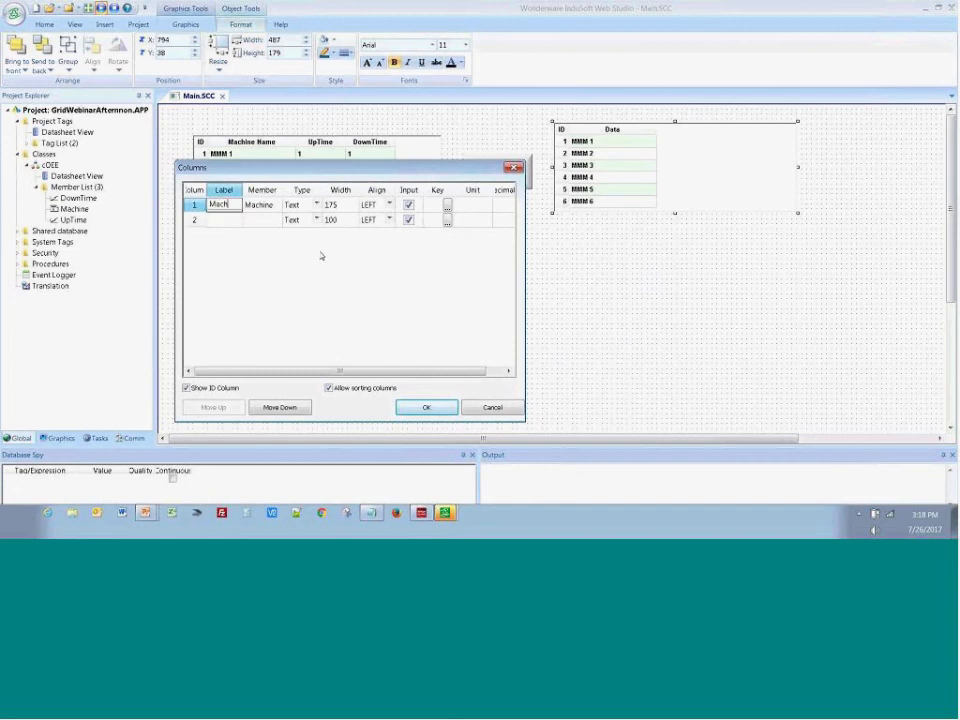
Add a second column labelled Up that reads the UpTime member
{"action": "left_click", "coordinate": [230, 224]}
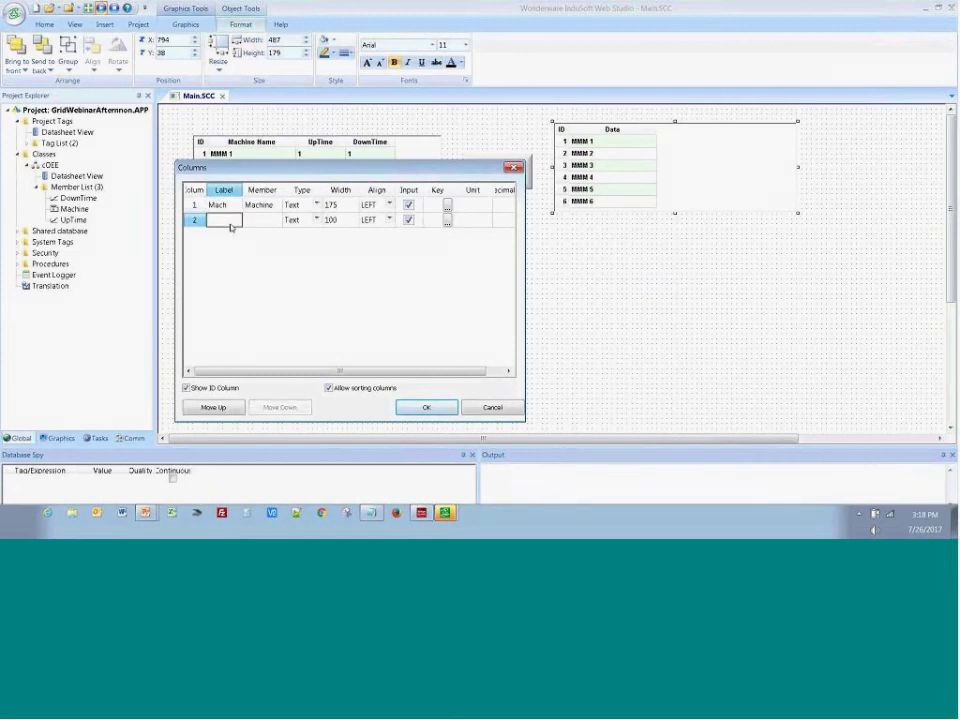
{"action": "type", "text": "Up"}
{"action": "left_click", "coordinate": [258, 220]}
{"action": "type", "text": "UpT"}
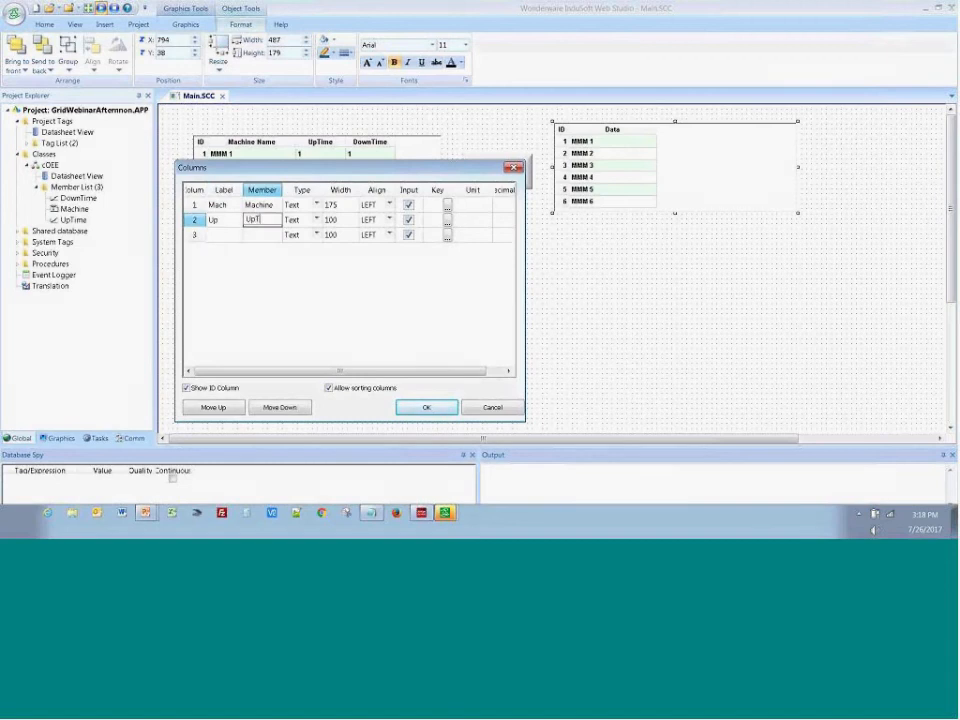
{"action": "type", "text": "ime"}
Add a third column labelled Dn that reads the DownTime member
{"action": "left_click", "coordinate": [214, 235]}
{"action": "type", "text": "Dn"}
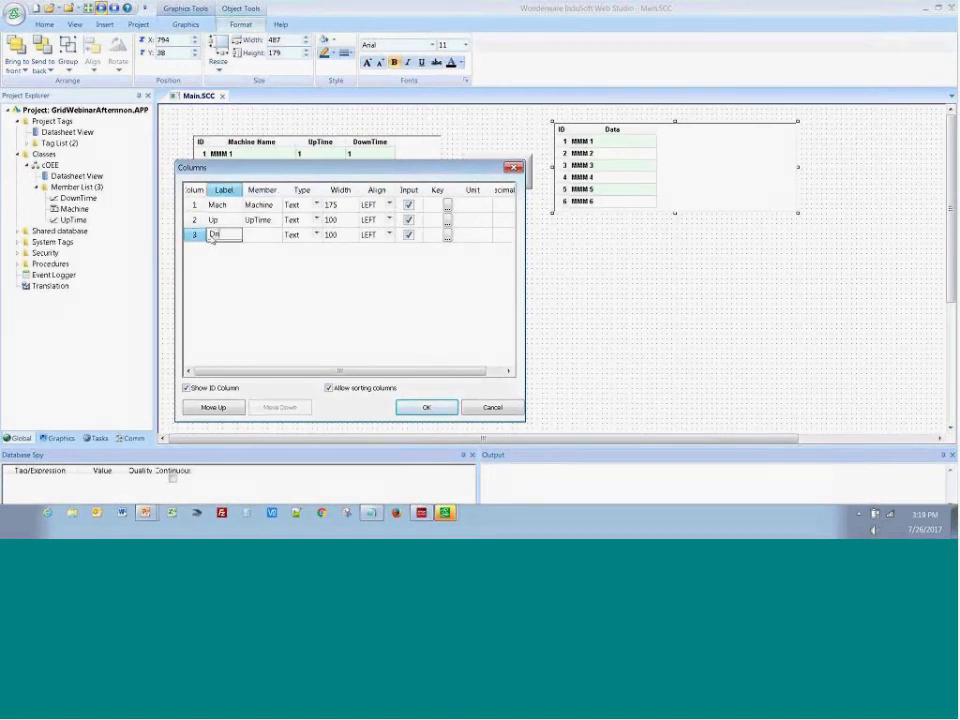
{"action": "key", "text": "Tab"}
{"action": "type", "text": "Down"}
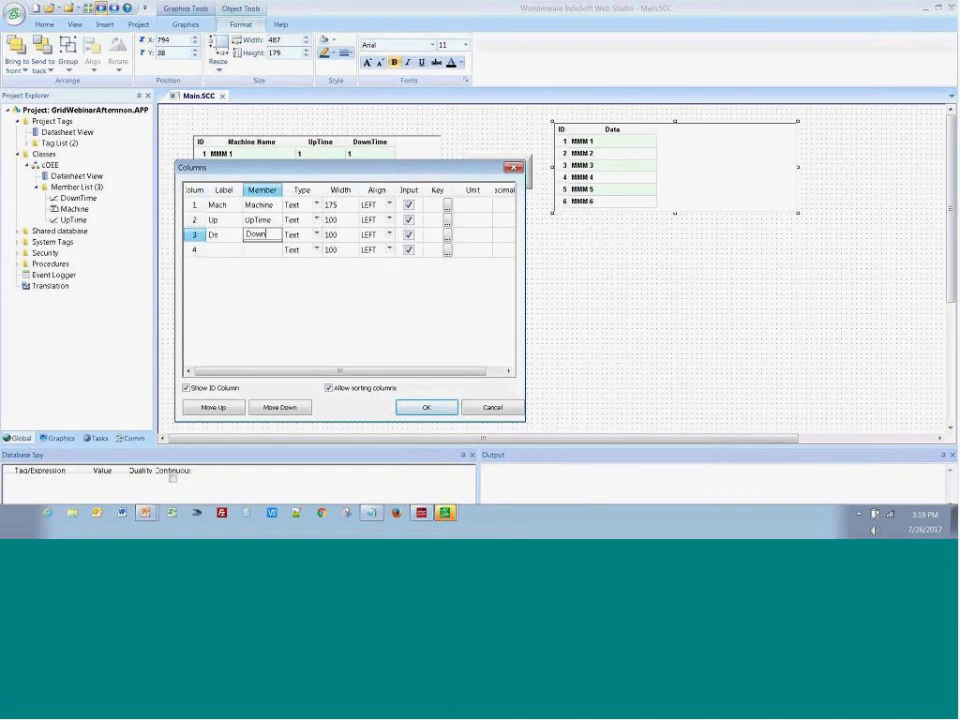
{"action": "type", "text": "Time"}
{"action": "left_click", "coordinate": [291, 317]}
Set the Up and Dn columns to the Numeric type and accept the column definitions
{"action": "left_click", "coordinate": [302, 219]}
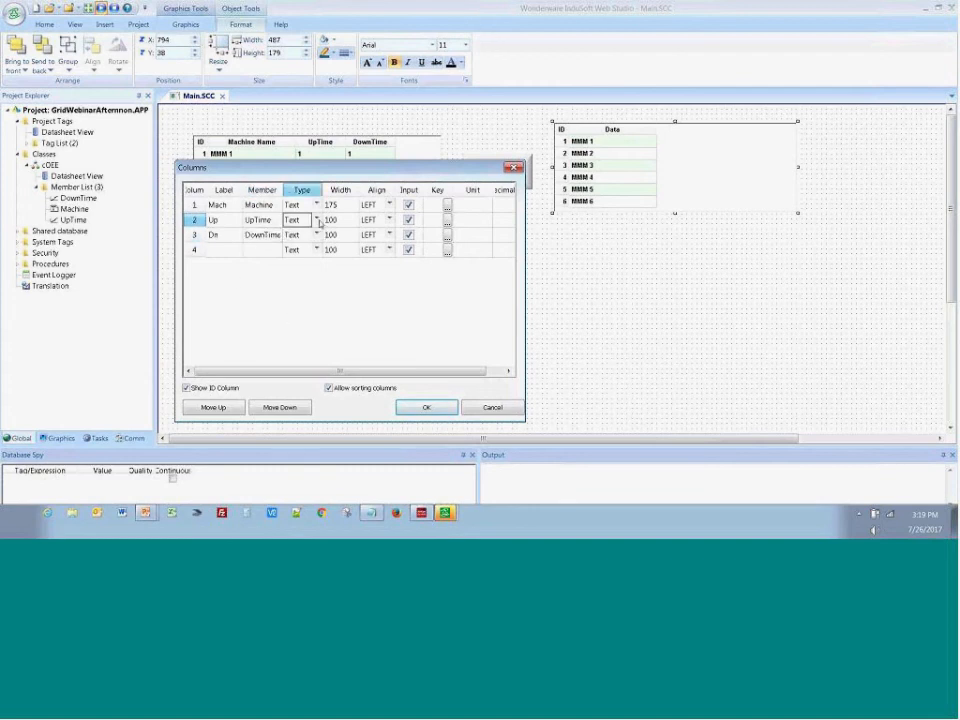
{"action": "left_click", "coordinate": [316, 219]}
{"action": "left_click", "coordinate": [306, 239]}
{"action": "left_click", "coordinate": [302, 234]}
{"action": "left_click", "coordinate": [316, 234]}
{"action": "left_click", "coordinate": [306, 259]}
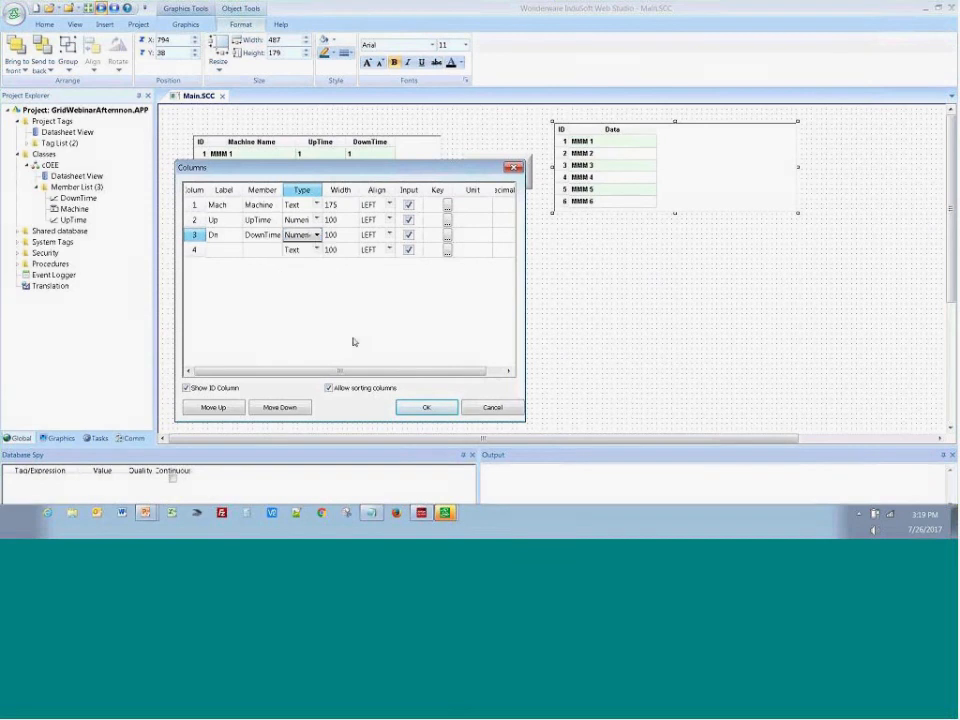
{"action": "left_click", "coordinate": [426, 408]}
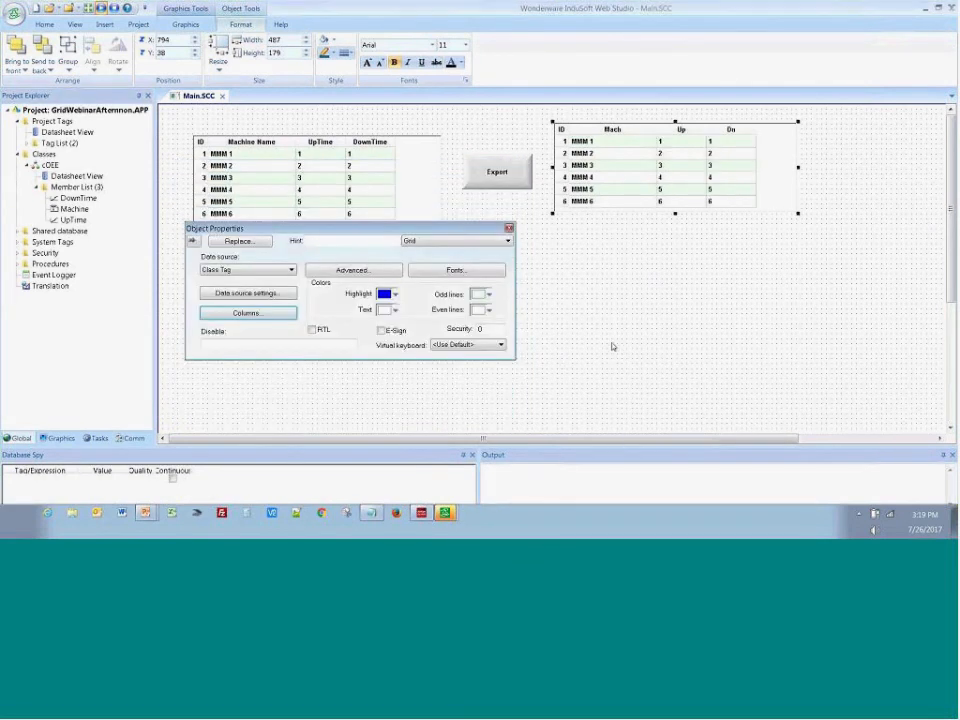
Close the grid's properties, run the Export button on the runtime screen and return to the editor
{"action": "left_click", "coordinate": [613, 345]}
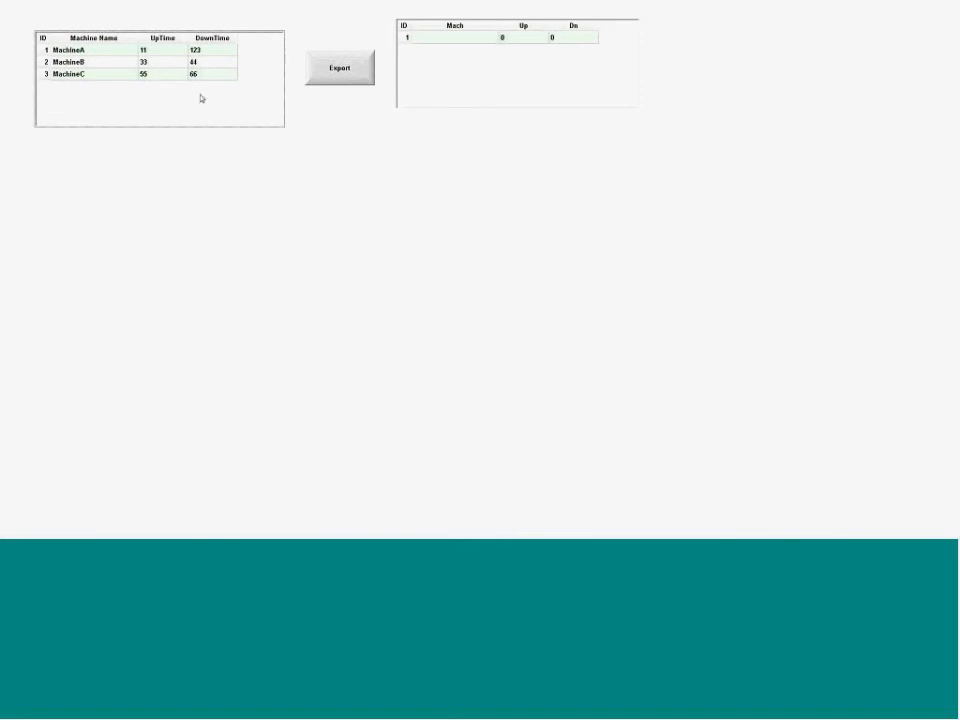
{"action": "left_click", "coordinate": [340, 82]}
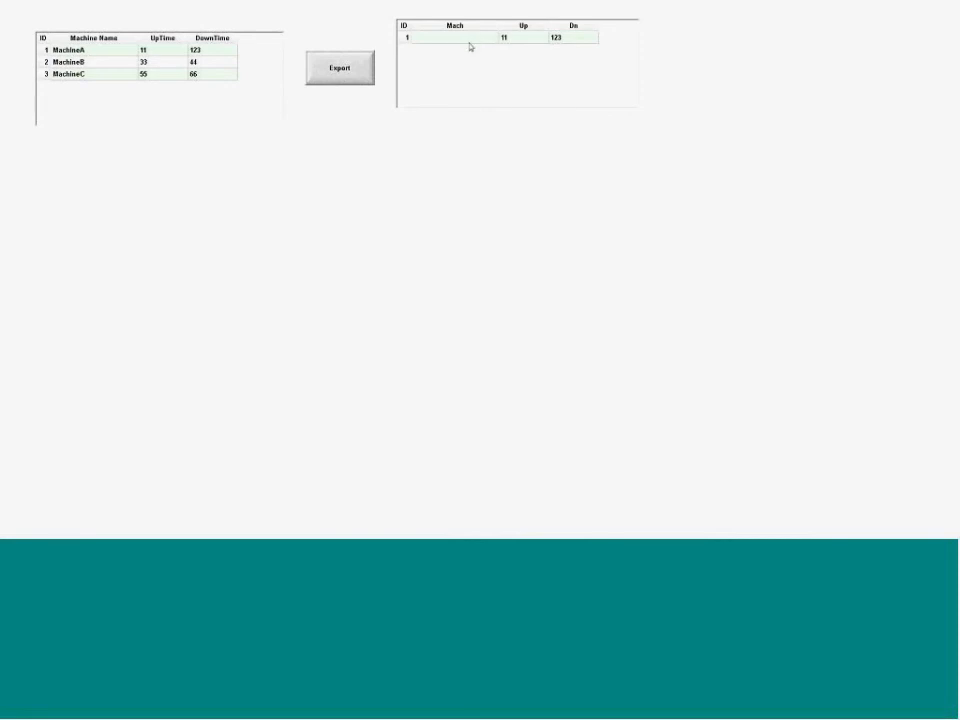
{"action": "key", "text": "alt+Tab"}
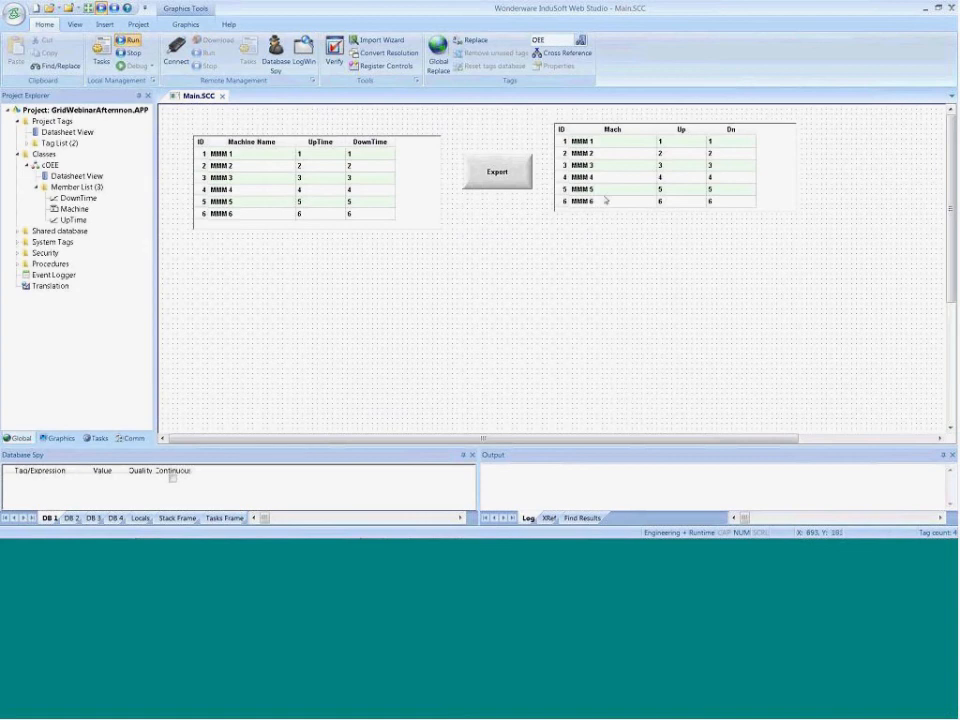
Review the second grid's Class Tag source and column definitions, and the Export button's script, leaving them as they are
{"action": "double_click", "coordinate": [605, 200]}
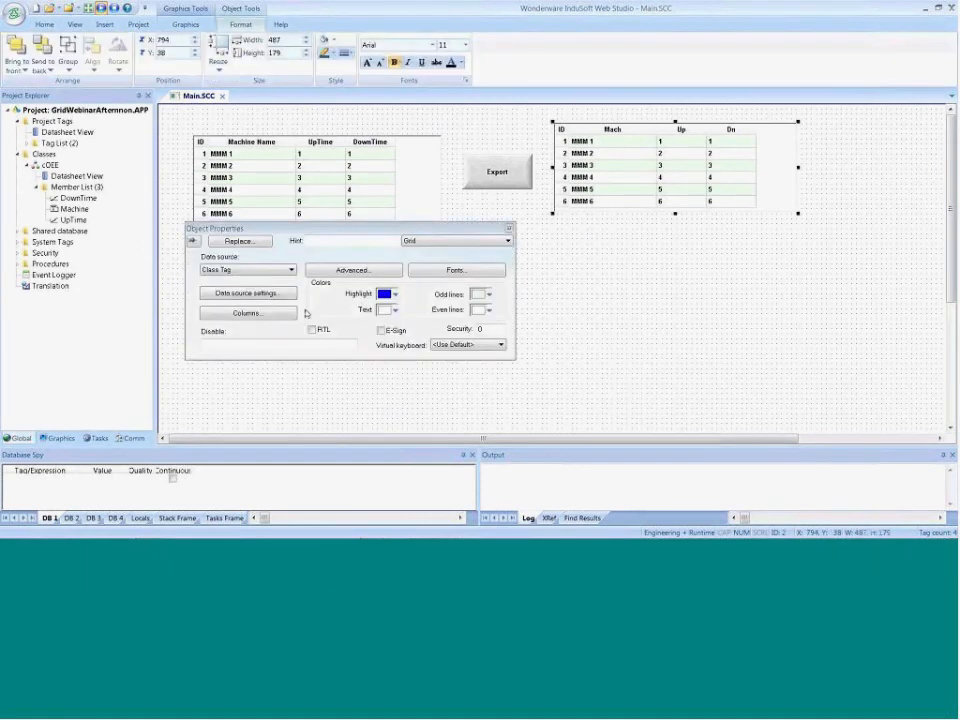
{"action": "left_click", "coordinate": [250, 293]}
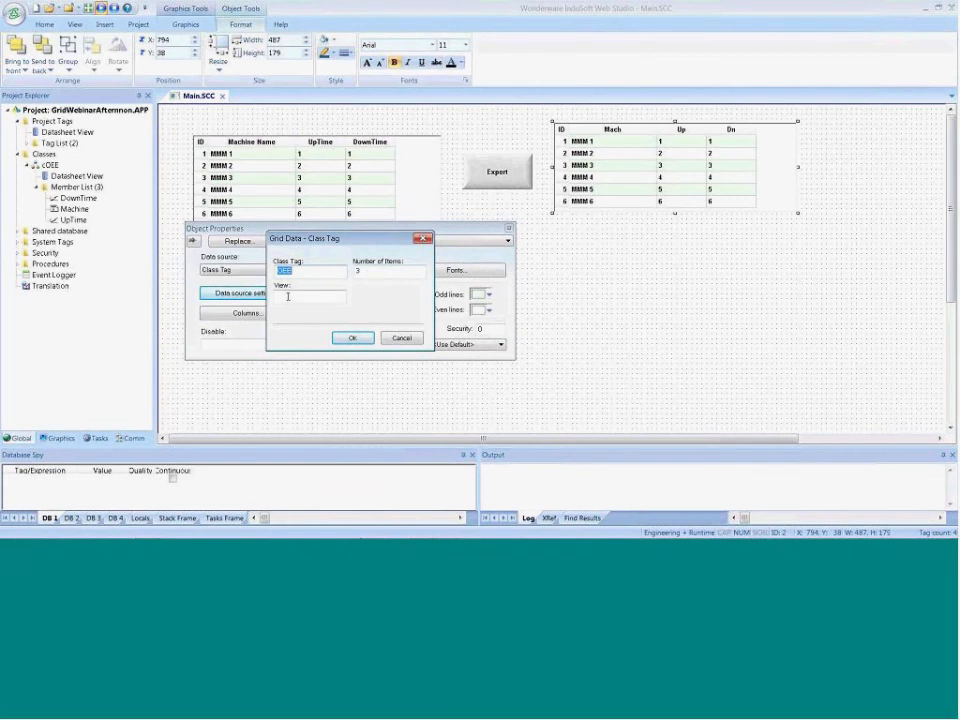
{"action": "left_click", "coordinate": [403, 338]}
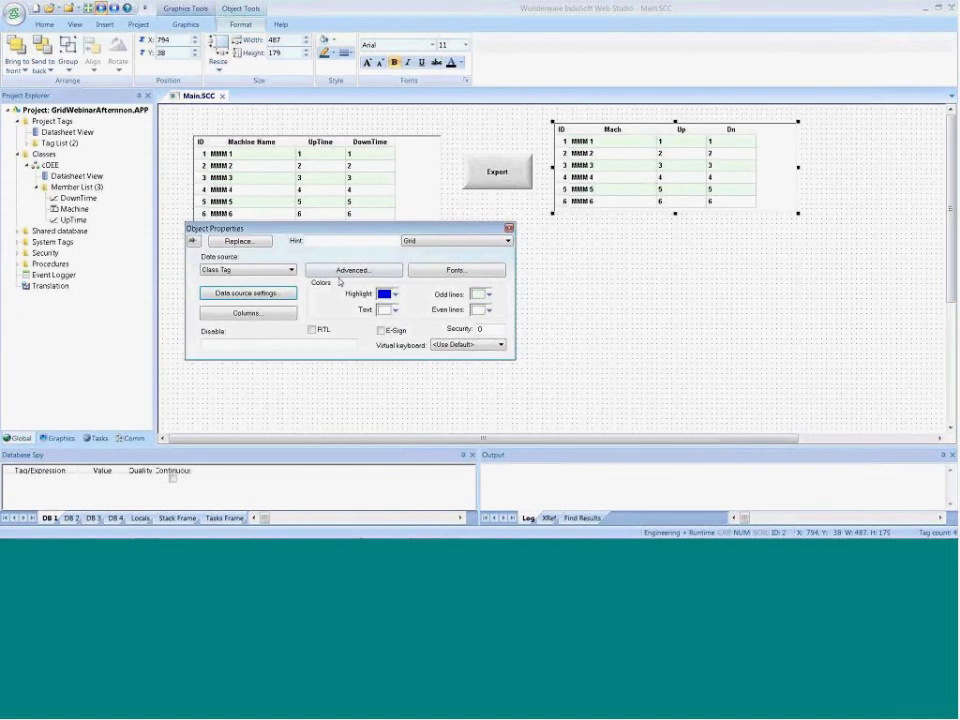
{"action": "left_click", "coordinate": [248, 313]}
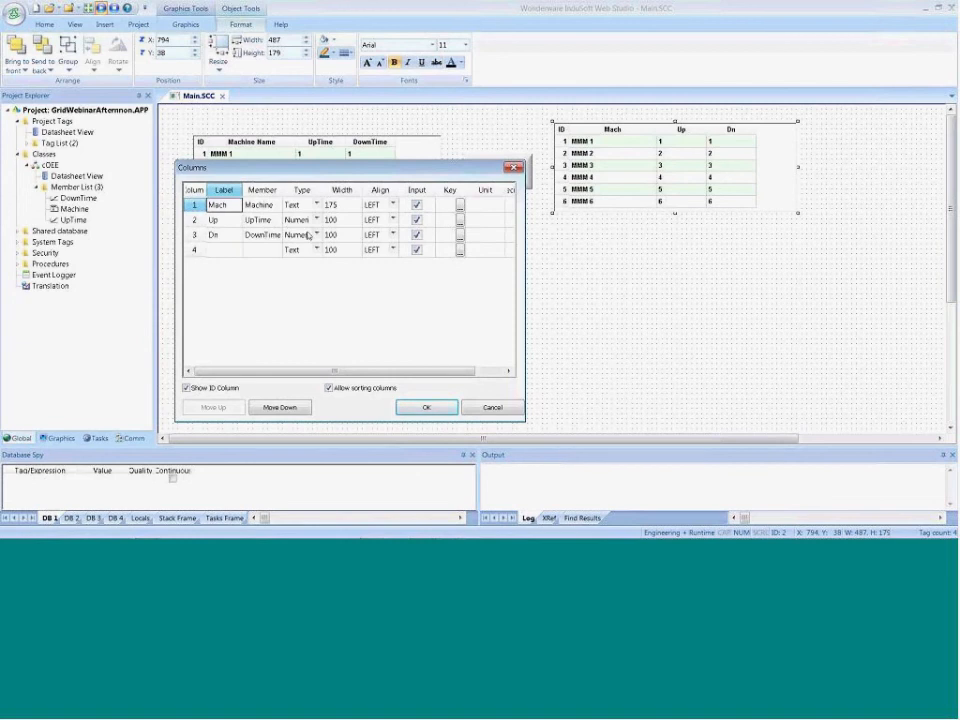
{"action": "left_click", "coordinate": [420, 407]}
{"action": "left_click", "coordinate": [461, 389]}
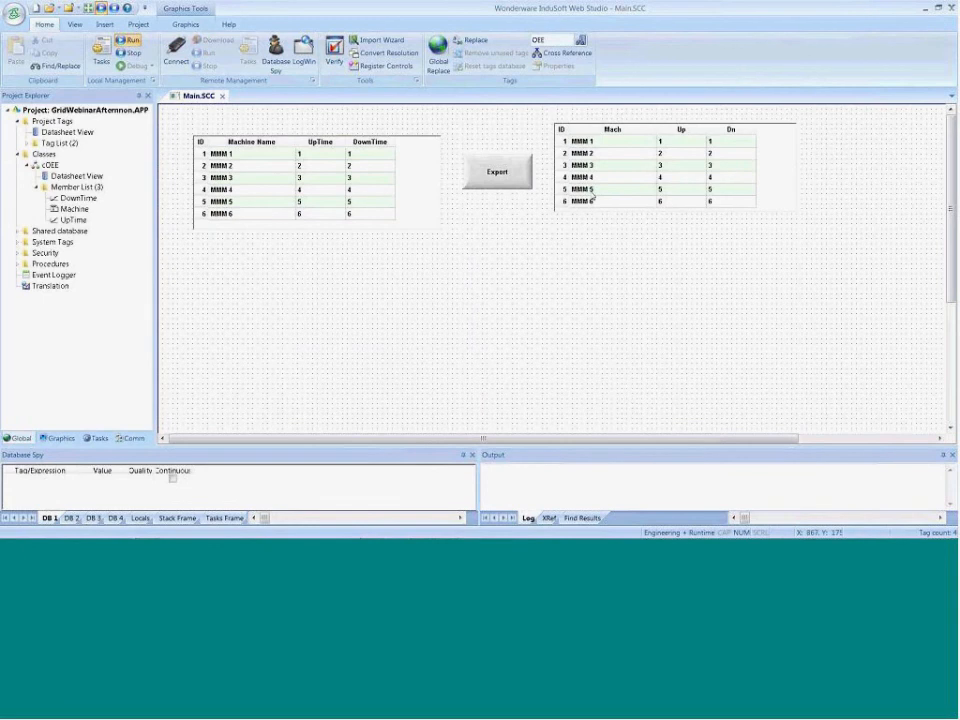
{"action": "double_click", "coordinate": [497, 172]}
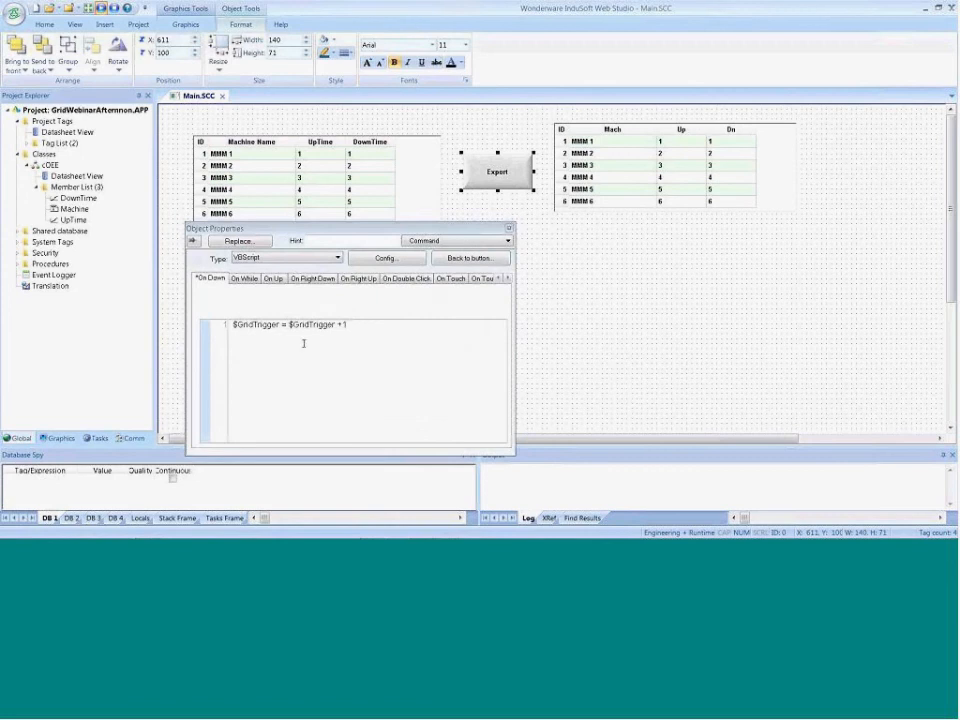
{"action": "left_click", "coordinate": [604, 337]}
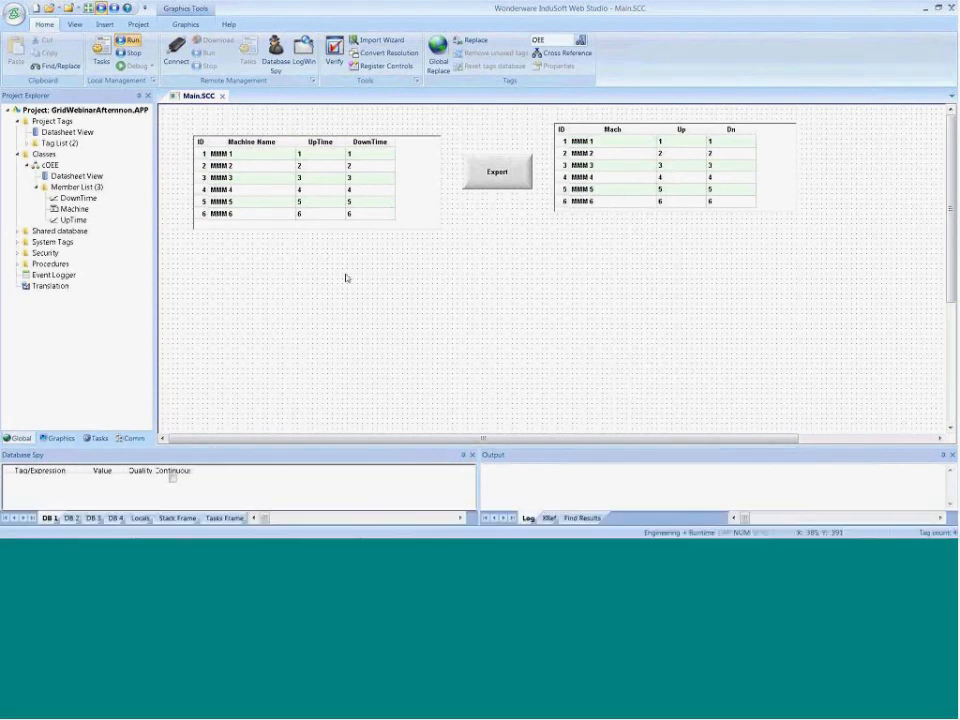
Enable input for the first grid's Machine Name column and close its properties
{"action": "double_click", "coordinate": [243, 161]}
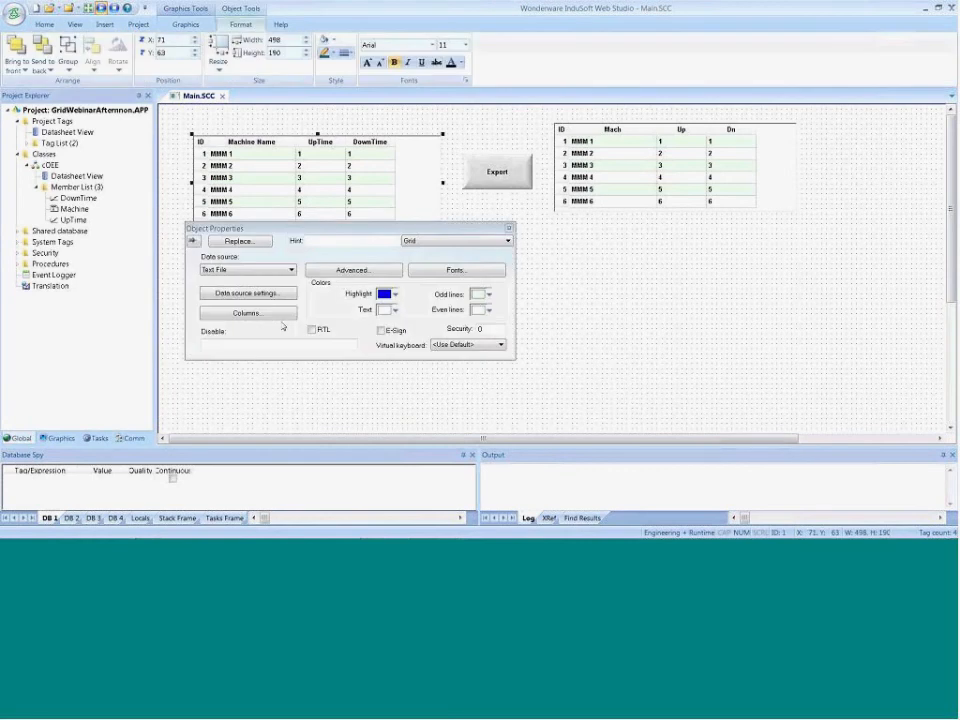
{"action": "left_click", "coordinate": [248, 313]}
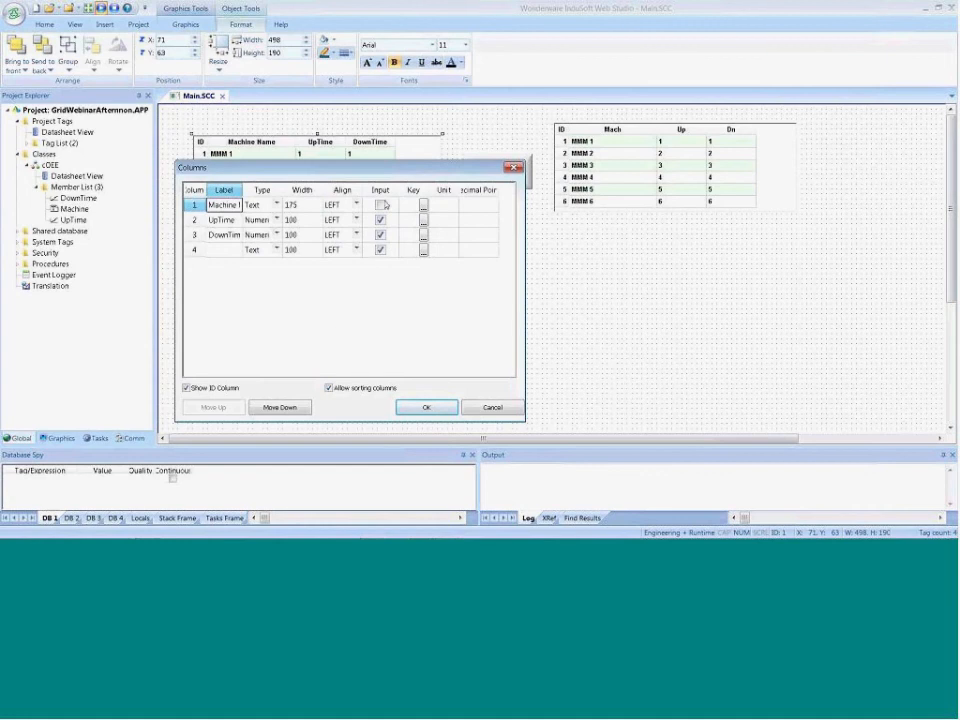
{"action": "left_click", "coordinate": [380, 204]}
{"action": "left_click", "coordinate": [437, 407]}
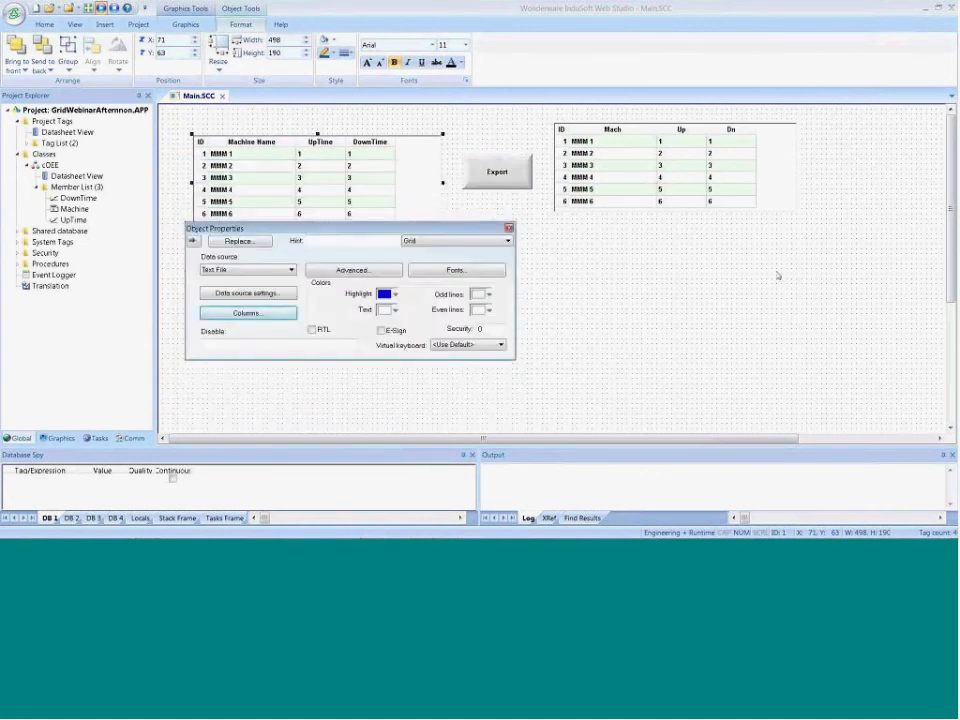
{"action": "left_click", "coordinate": [778, 275]}
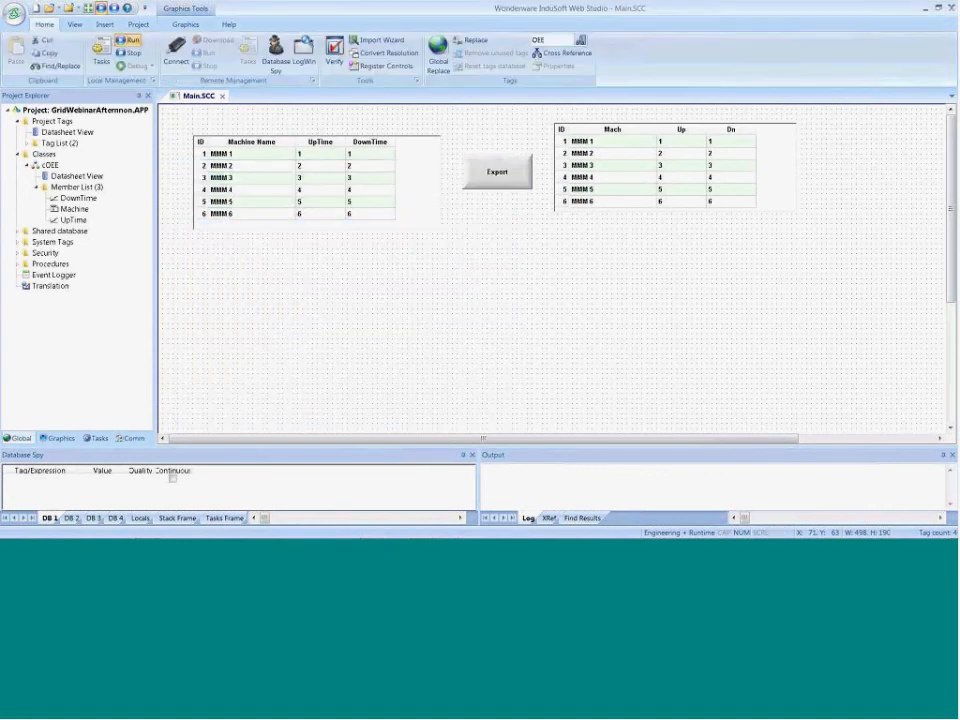
Bring up the runtime screen, export the first grid once more and go back to the editor
{"action": "left_click", "coordinate": [246, 113]}
{"action": "left_click", "coordinate": [130, 53]}
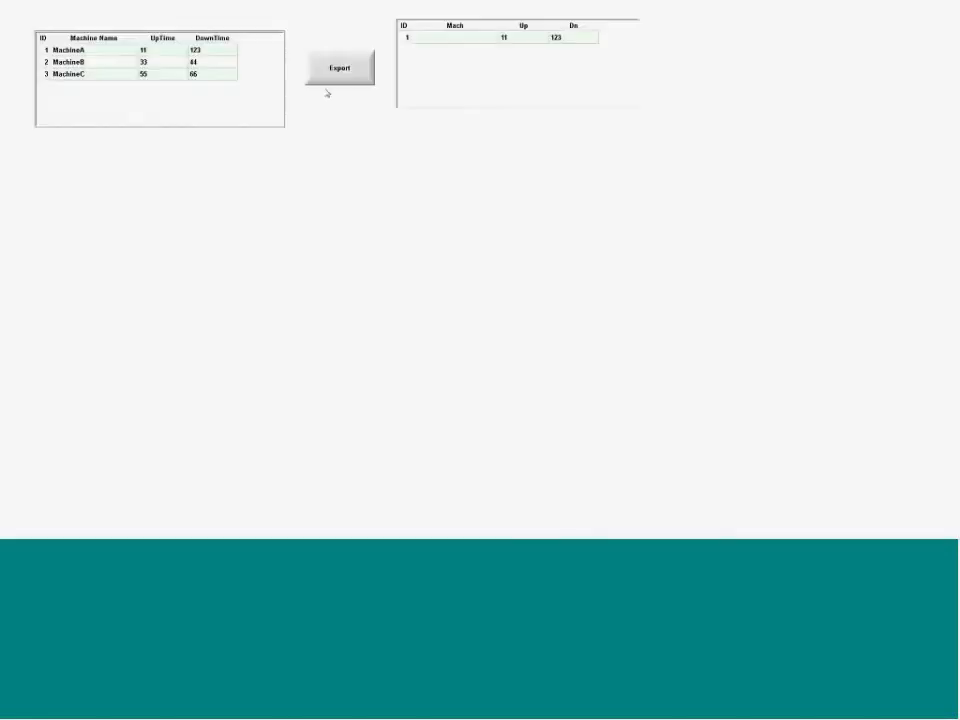
{"action": "left_click", "coordinate": [341, 71]}
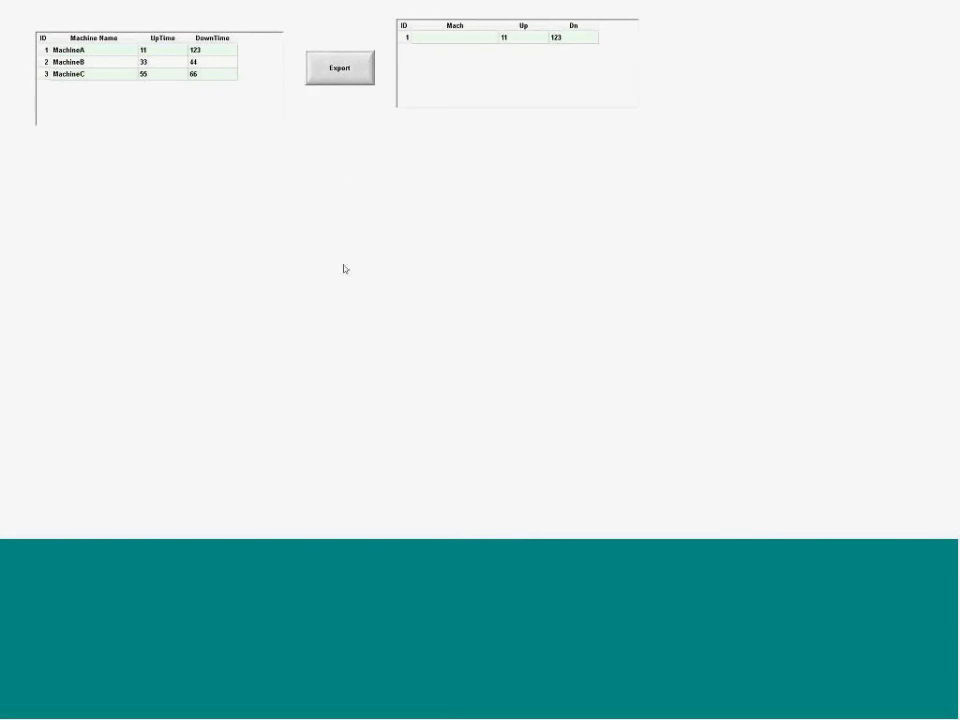
{"action": "key", "text": "alt+Tab"}
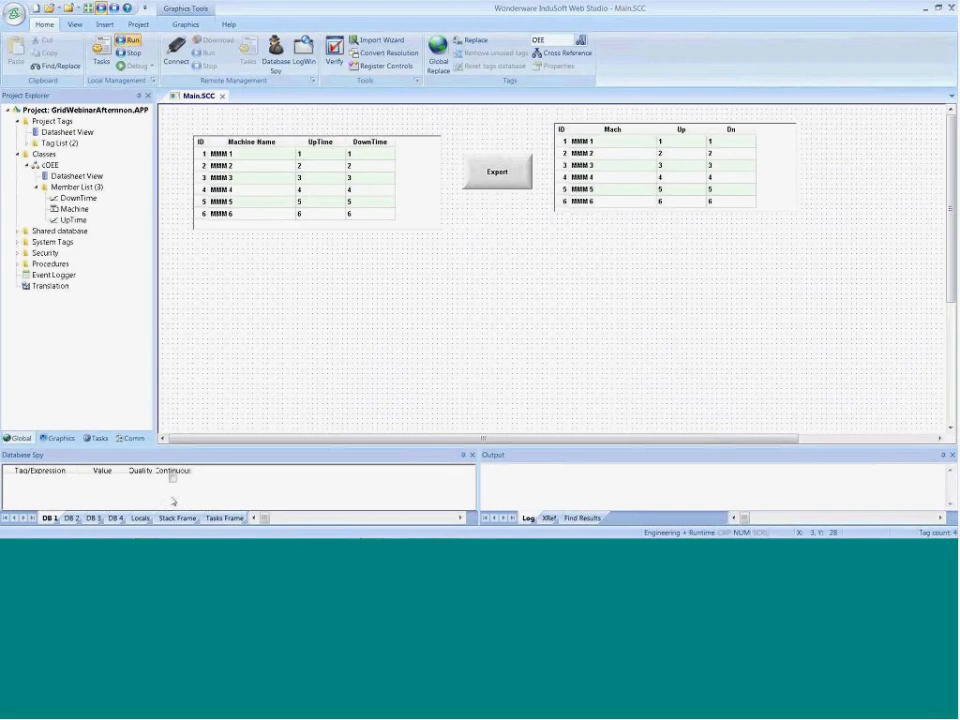
{"action": "double_click", "coordinate": [38, 480]}
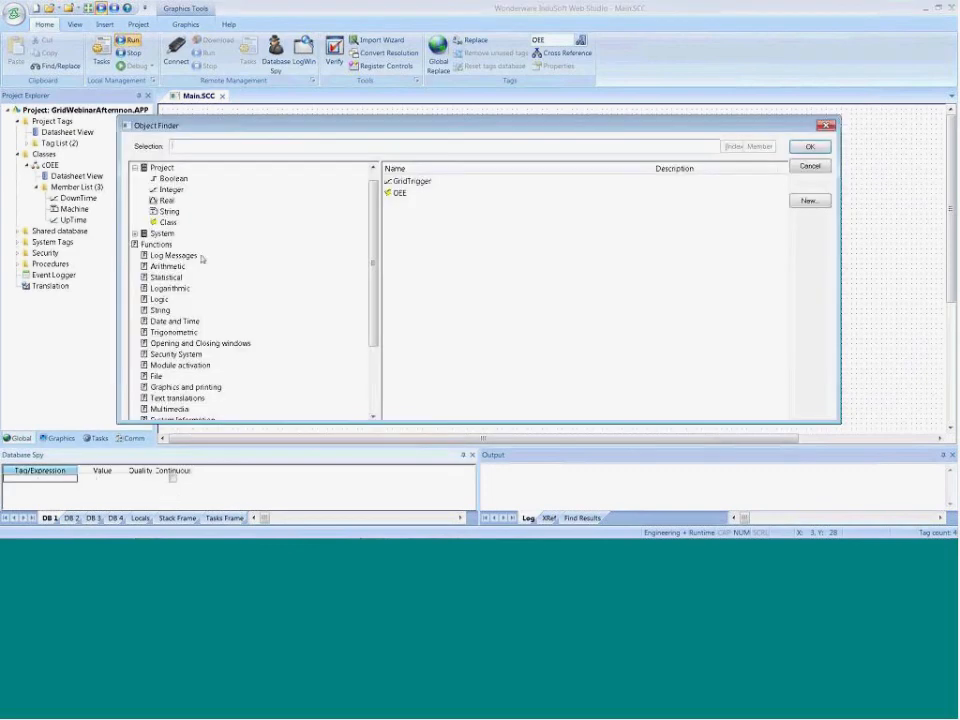
{"action": "left_click", "coordinate": [399, 194]}
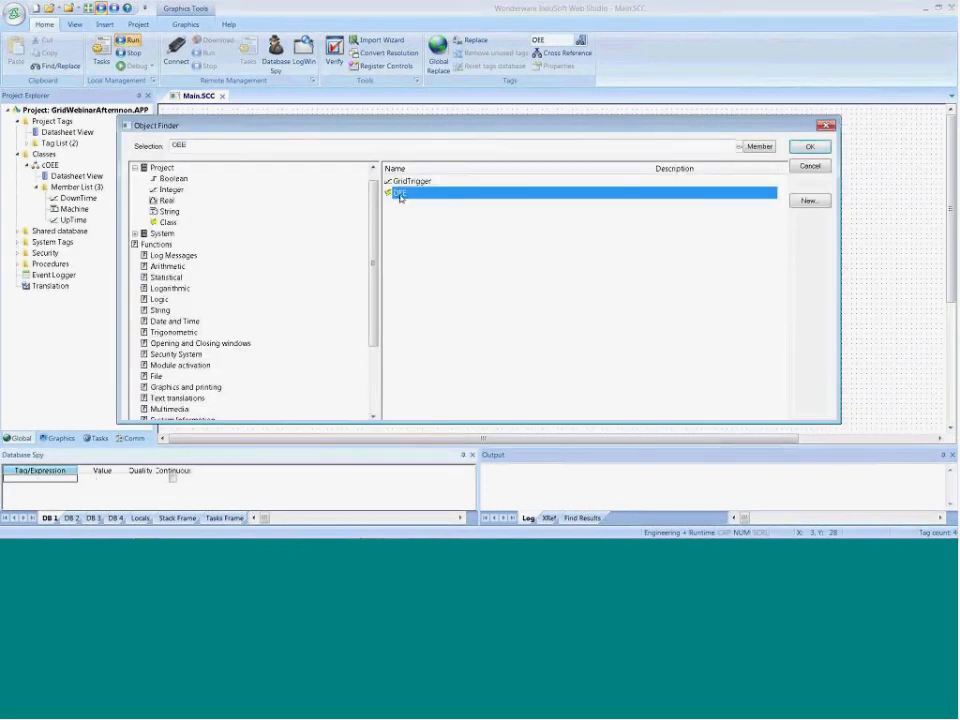
{"action": "double_click", "coordinate": [399, 194]}
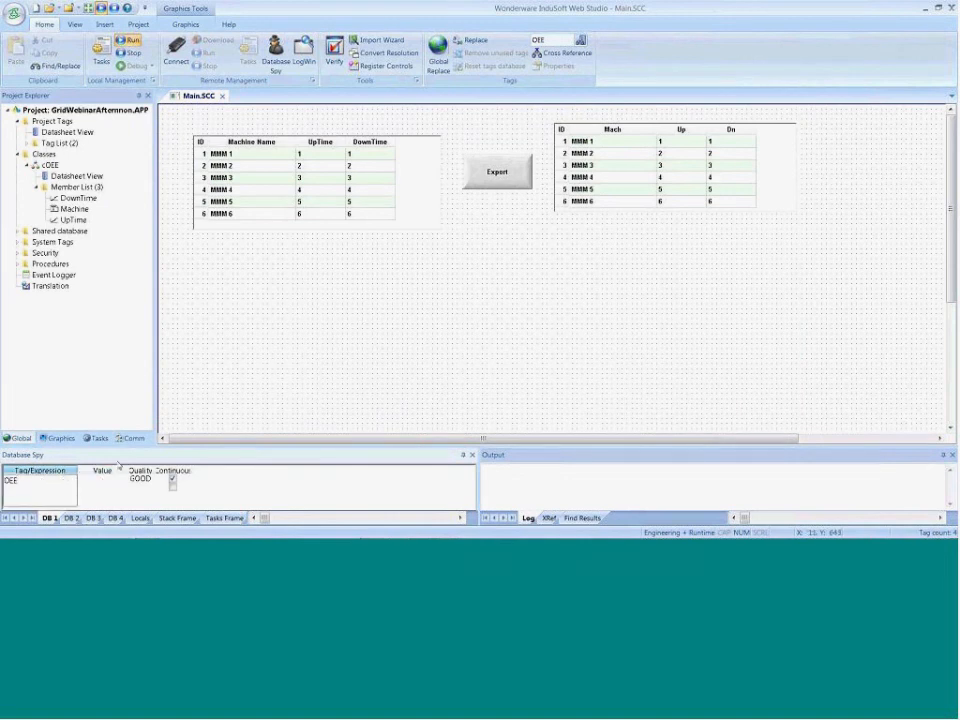
{"action": "left_click", "coordinate": [56, 480]}
{"action": "key", "text": "Delete"}
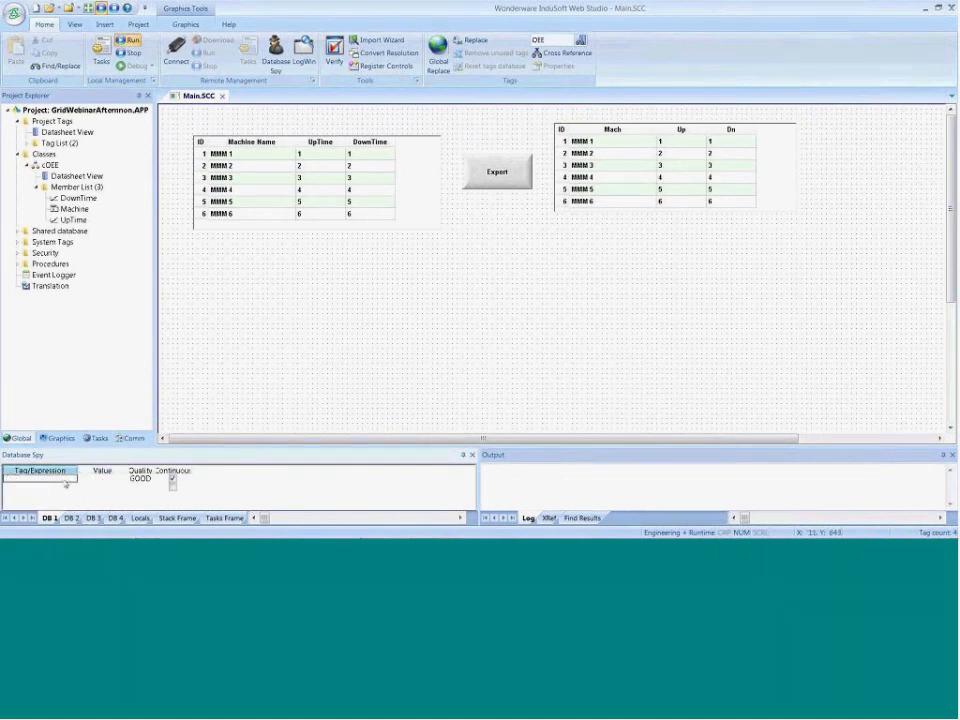
{"action": "key", "text": "Tab"}
Add the Machine member of the OEE class tag to the Database Spy watch list
{"action": "double_click", "coordinate": [68, 485]}
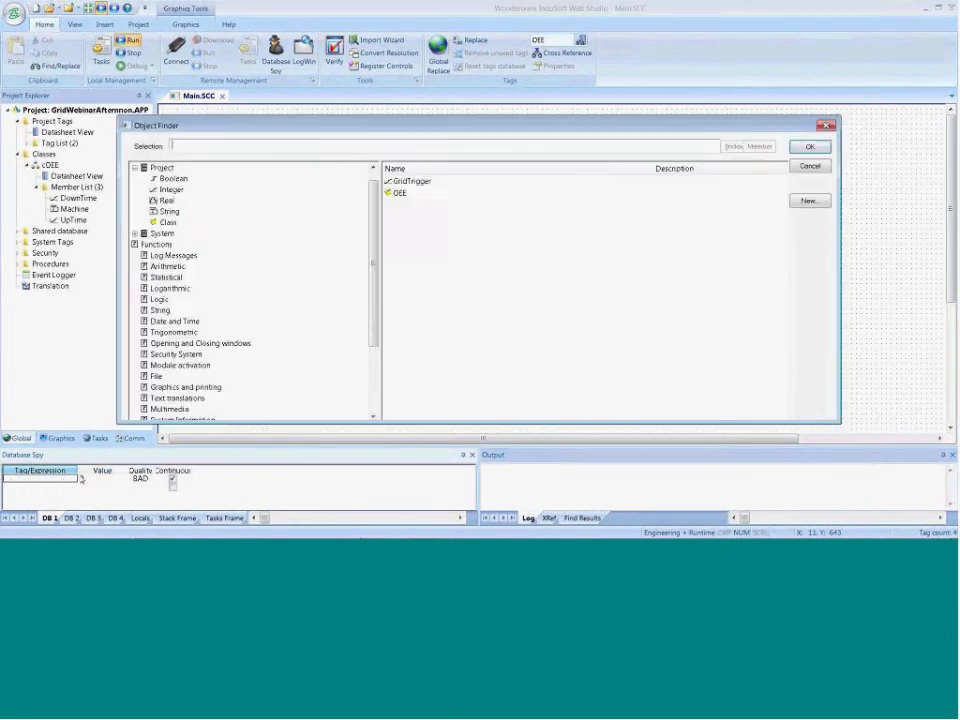
{"action": "type", "text": "OEE"}
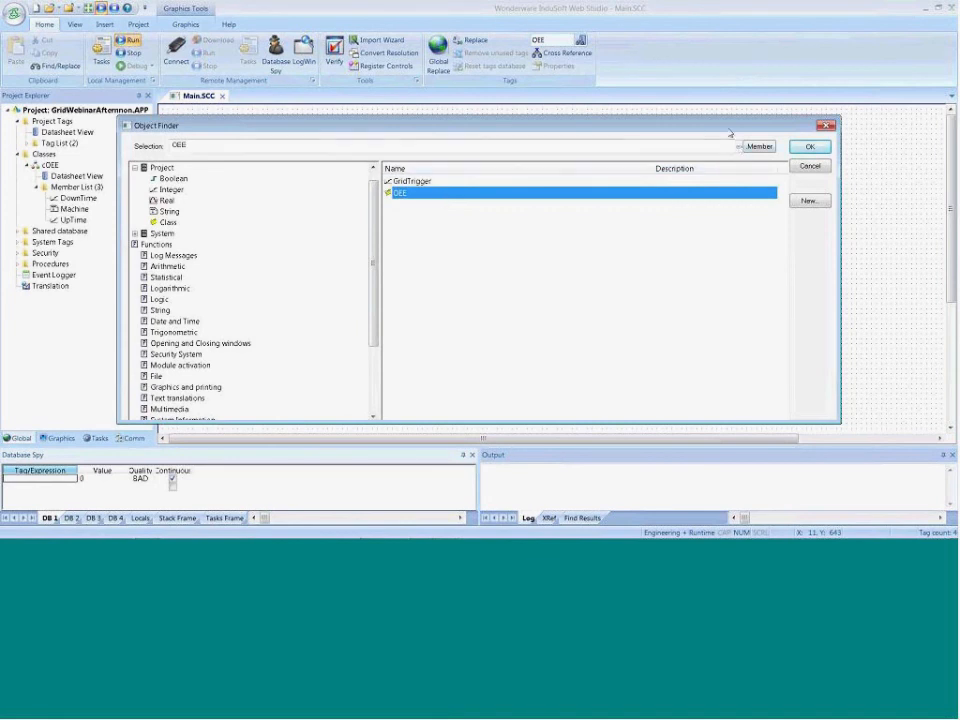
{"action": "left_click", "coordinate": [758, 147]}
{"action": "left_click", "coordinate": [386, 244]}
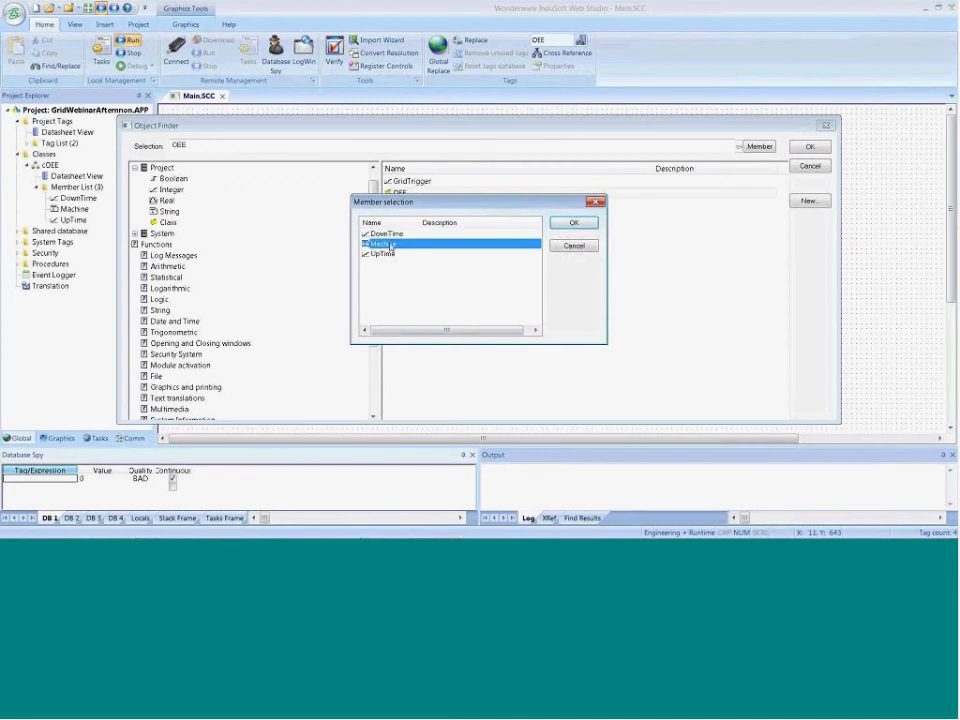
{"action": "left_click", "coordinate": [571, 223]}
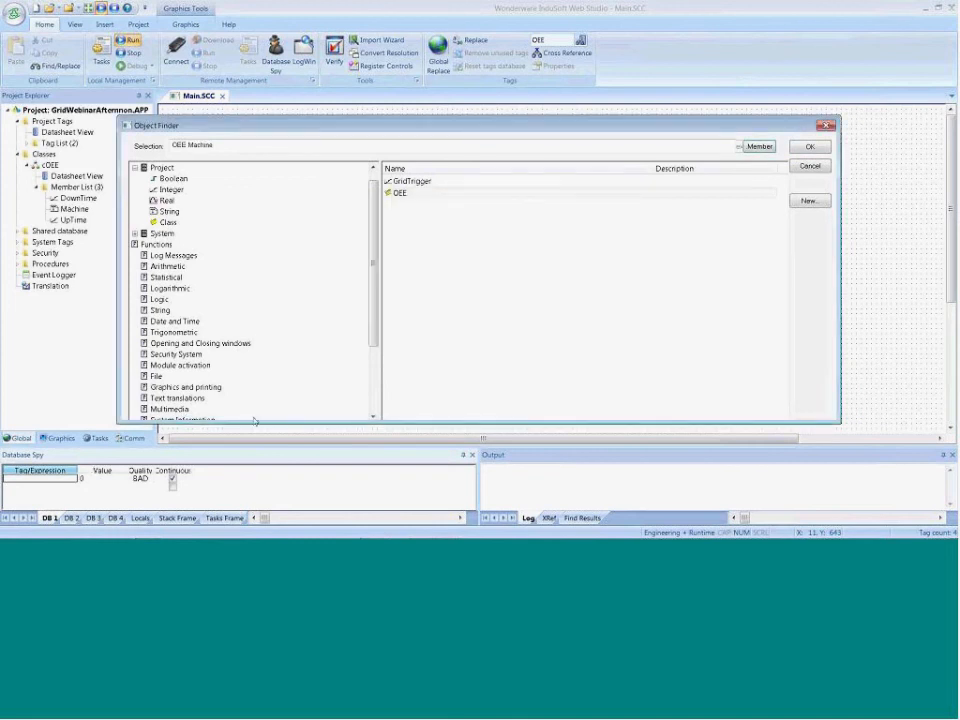
{"action": "left_click", "coordinate": [809, 147]}
Set the value of OEE.Machine to test in the Database Spy and check the second grid on the runtime screen
{"action": "left_click", "coordinate": [92, 479]}
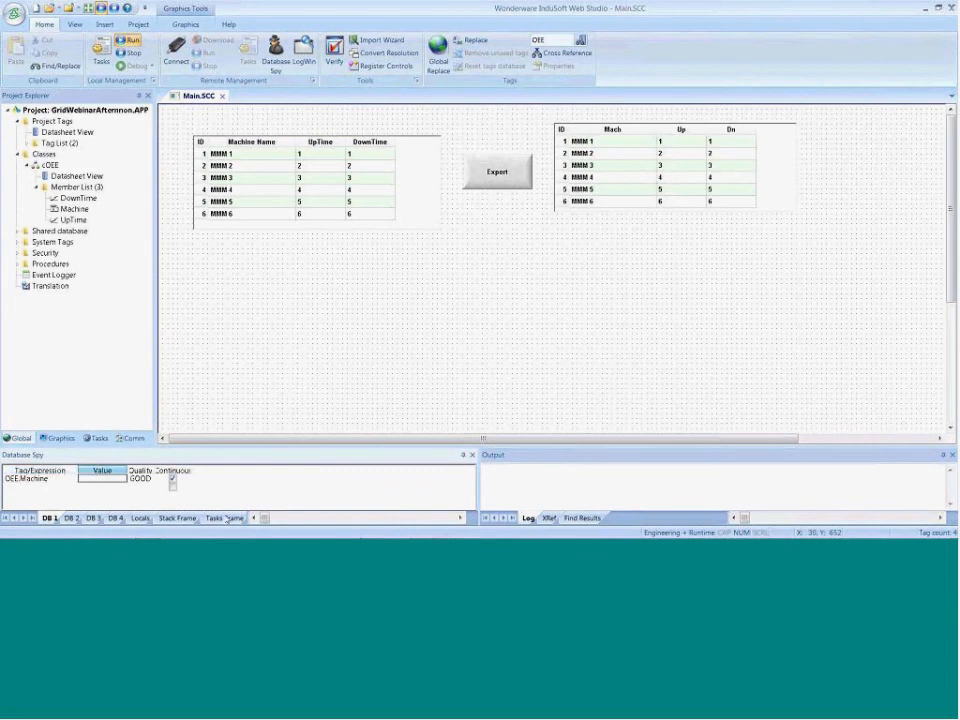
{"action": "type", "text": "test"}
{"action": "key", "text": "Return"}
{"action": "key", "text": "alt+Tab"}
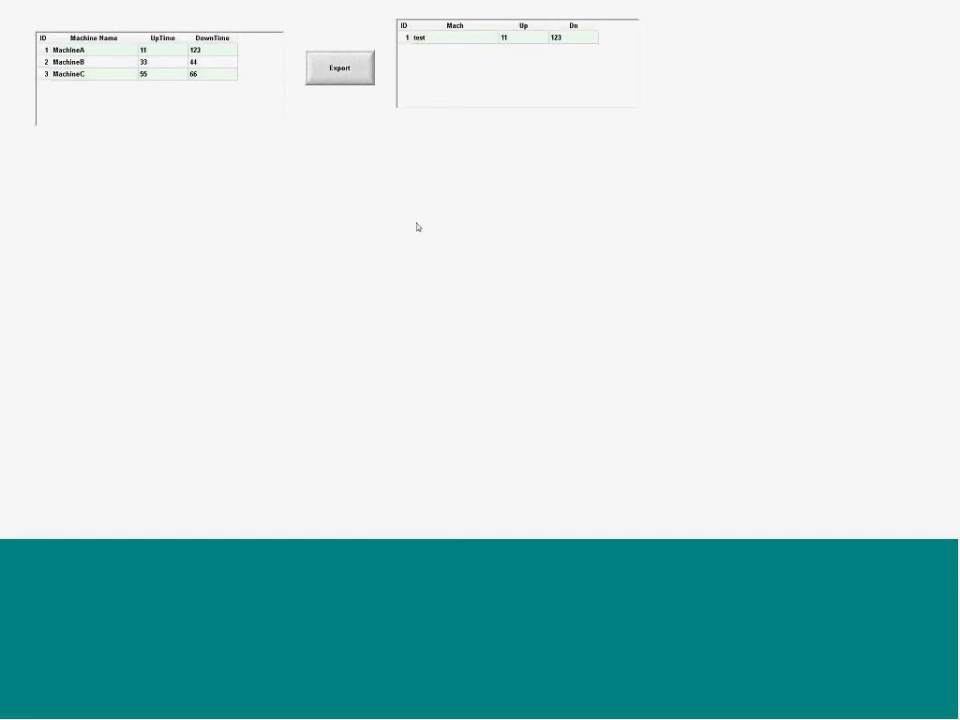
{"action": "key", "text": "alt+Tab"}
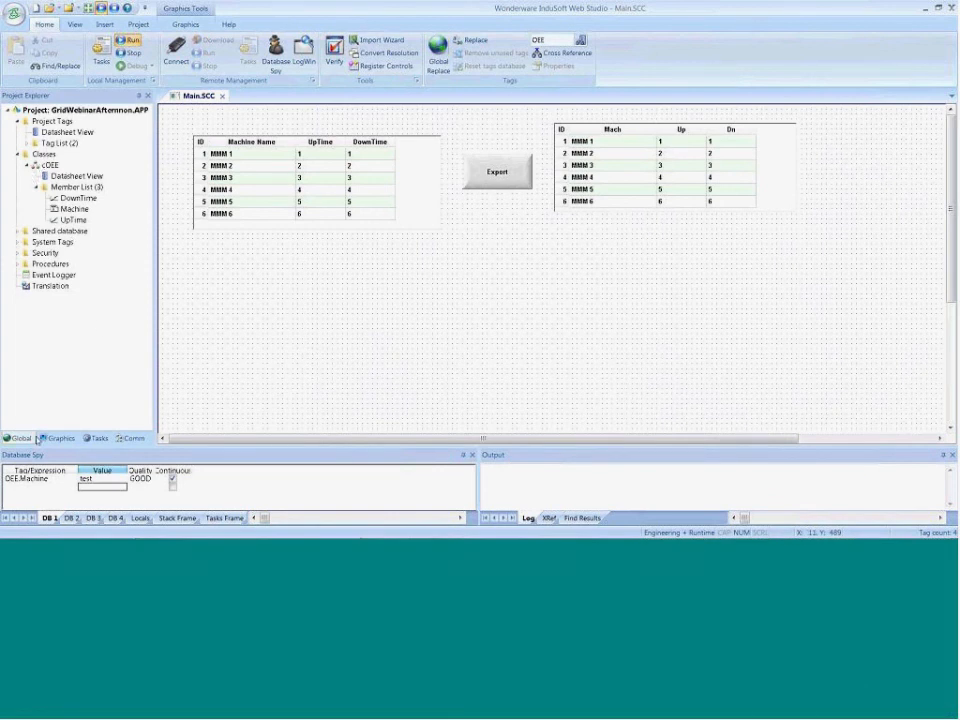
Set the OEE tag's array size to 3 in the project tags datasheet and close the datasheet
{"action": "double_click", "coordinate": [45, 132]}
{"action": "left_click", "coordinate": [331, 133]}
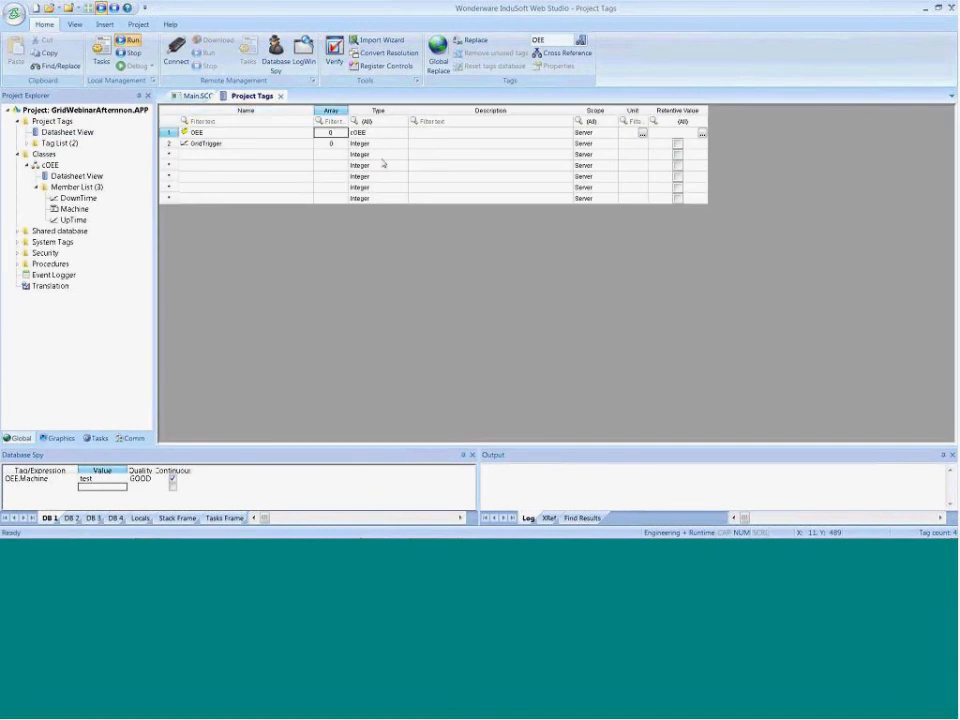
{"action": "type", "text": "3"}
{"action": "left_click", "coordinate": [281, 96]}
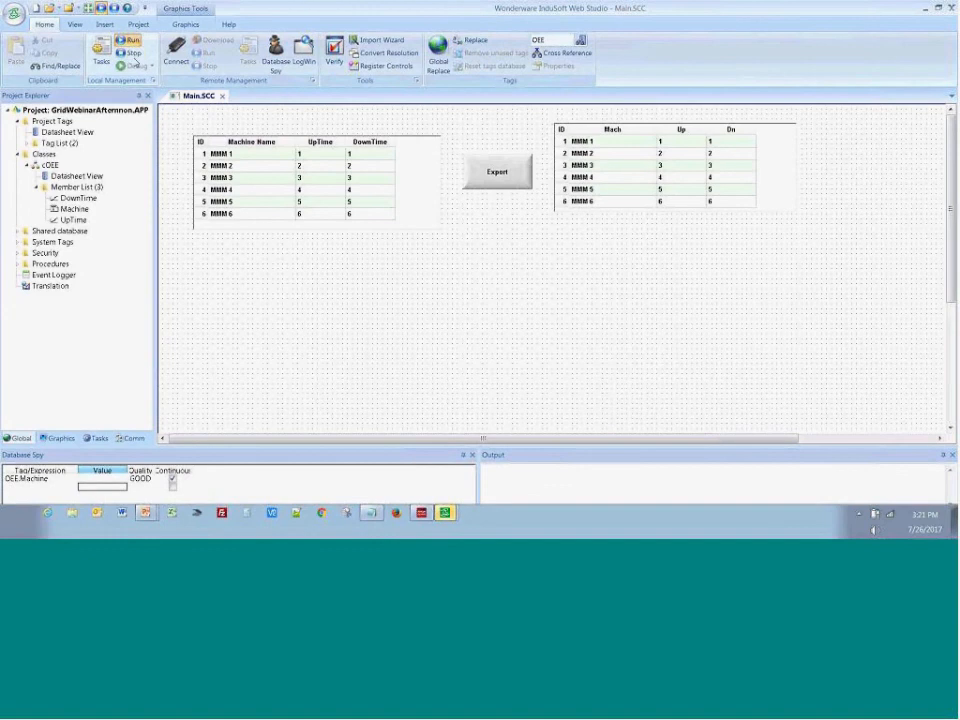
Run the project, export the first grid into the resized OEE array, compare both grids and return to the editor
{"action": "left_click", "coordinate": [128, 41]}
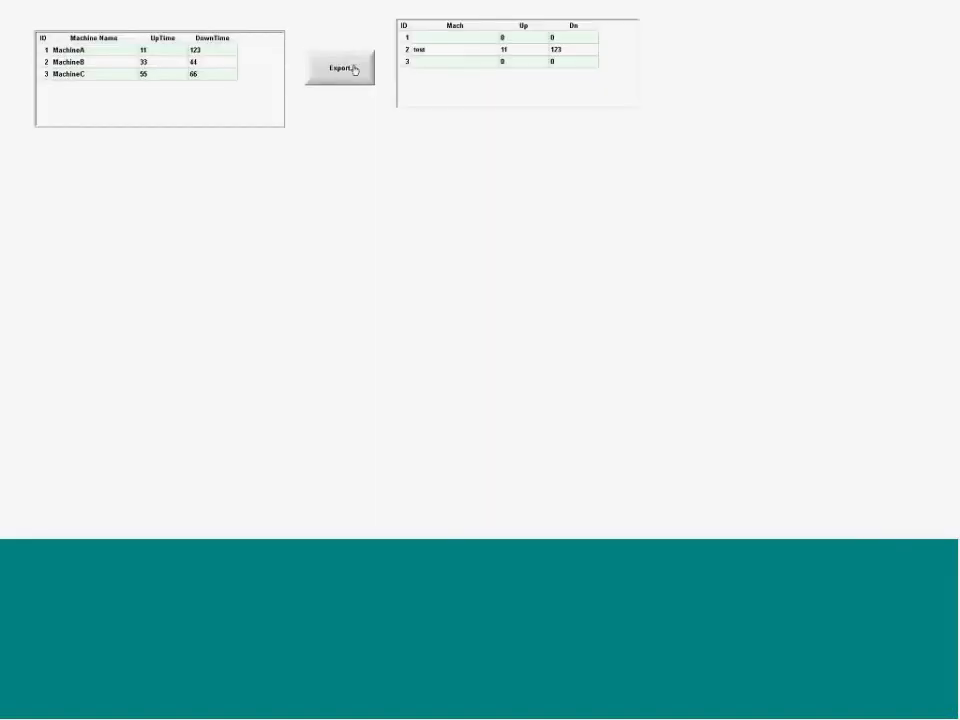
{"action": "left_click", "coordinate": [354, 69]}
{"action": "key", "text": "alt+Tab"}
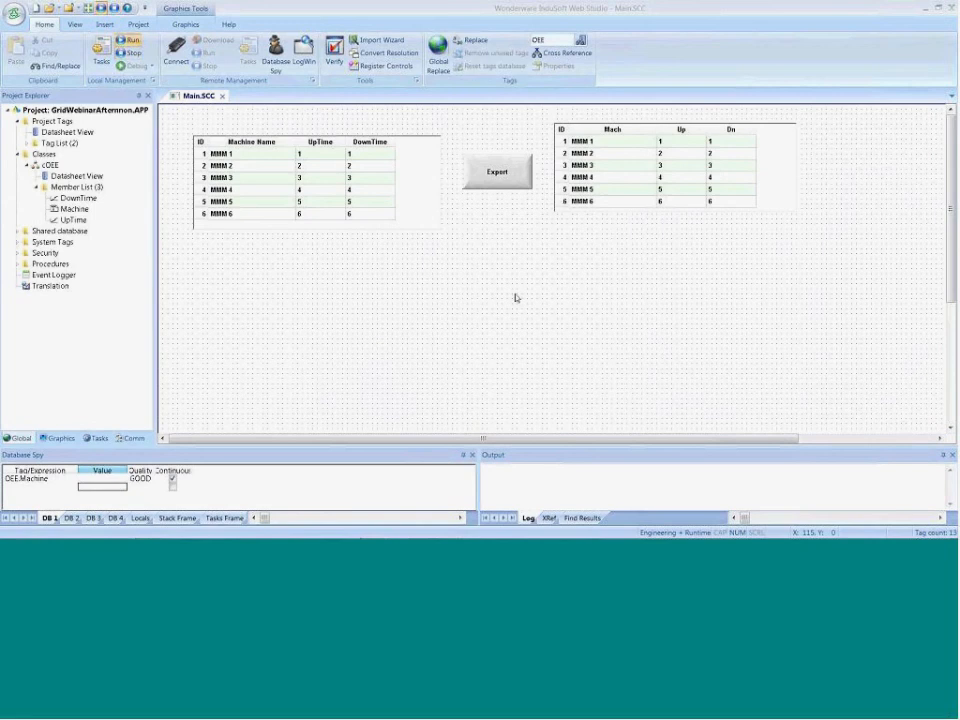
{"action": "key", "text": "alt+Tab"}
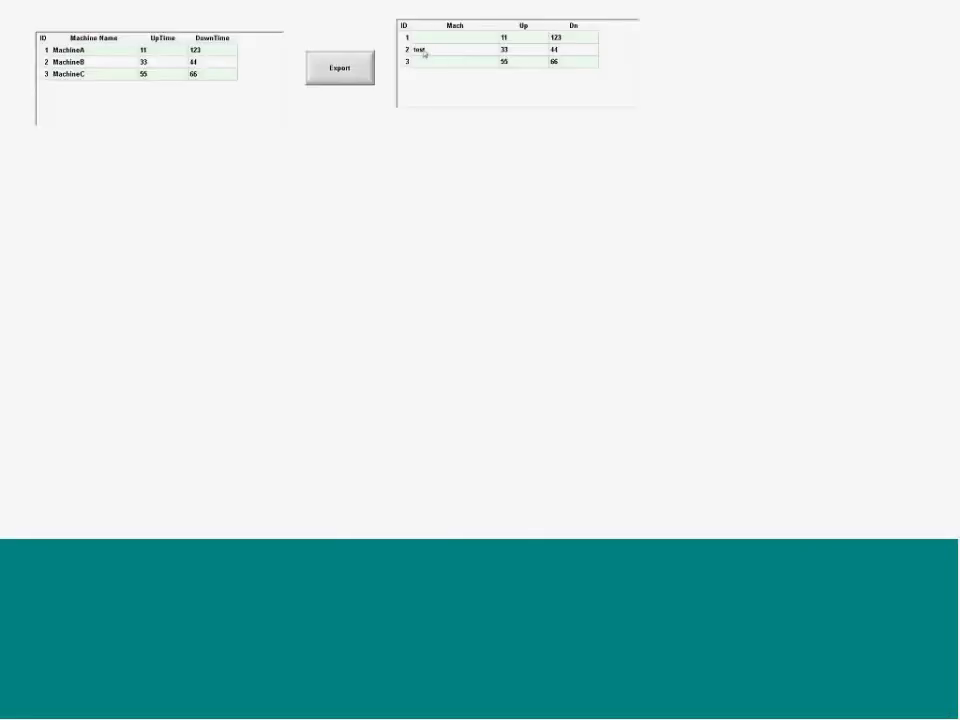
{"action": "key", "text": "alt+Tab"}
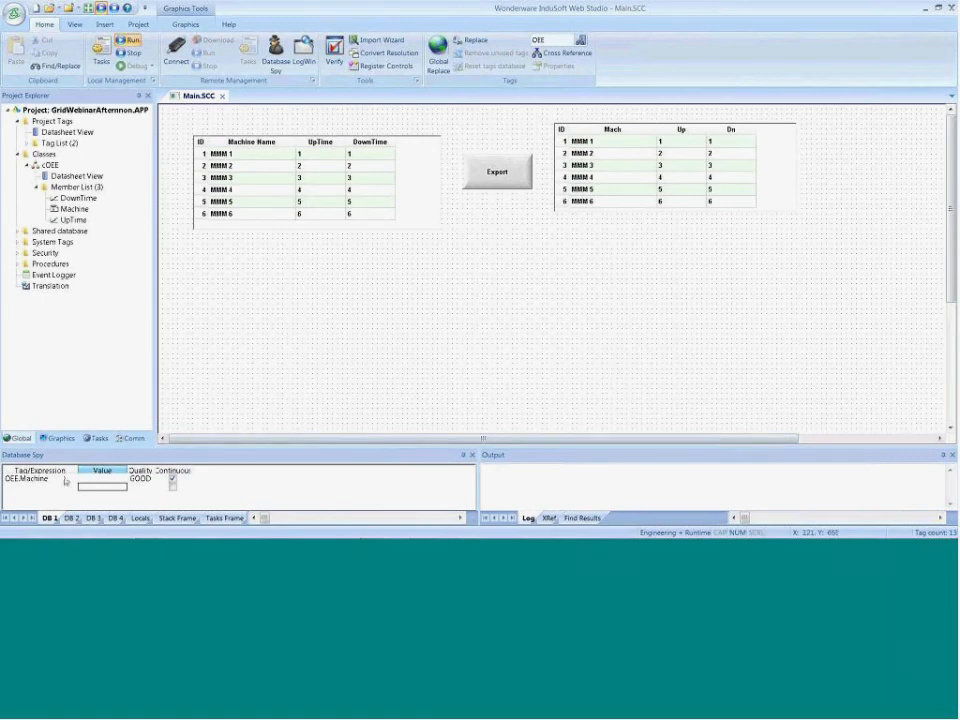
Examine the second grid's column definitions with the Member column widened to show the full names, and close them
{"action": "double_click", "coordinate": [638, 164]}
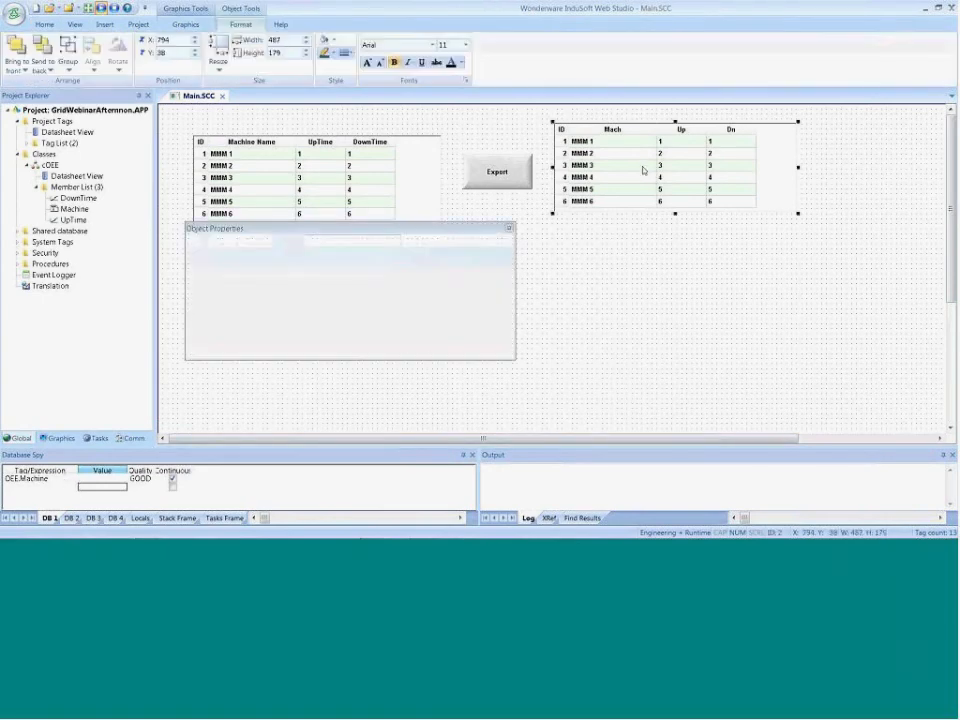
{"action": "left_click", "coordinate": [274, 315]}
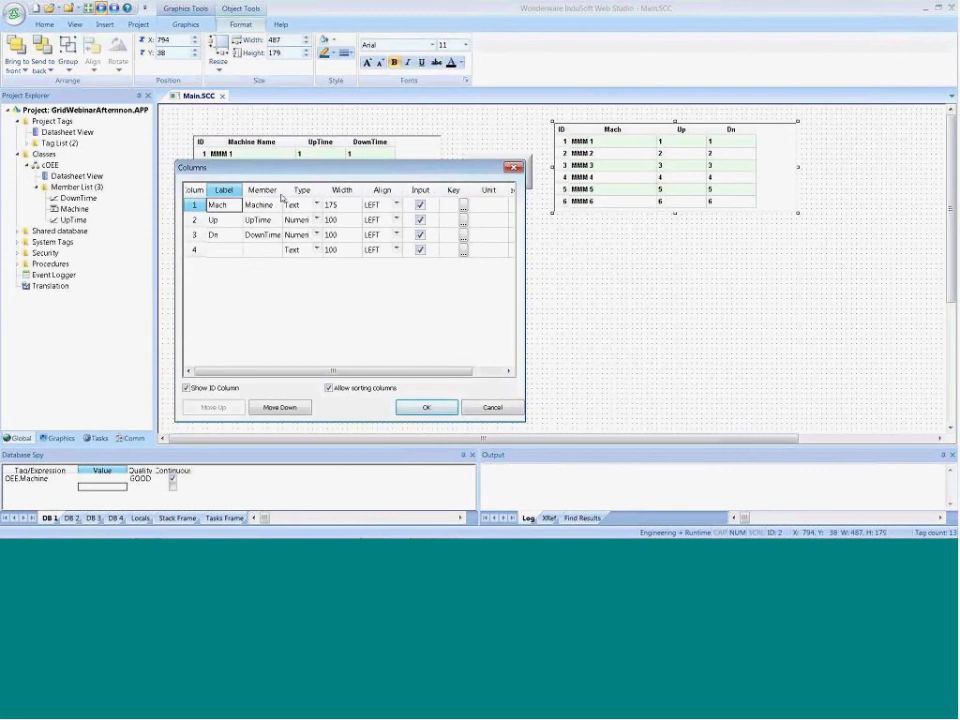
{"action": "left_click_drag", "start_coordinate": [282, 189], "coordinate": [304, 190]}
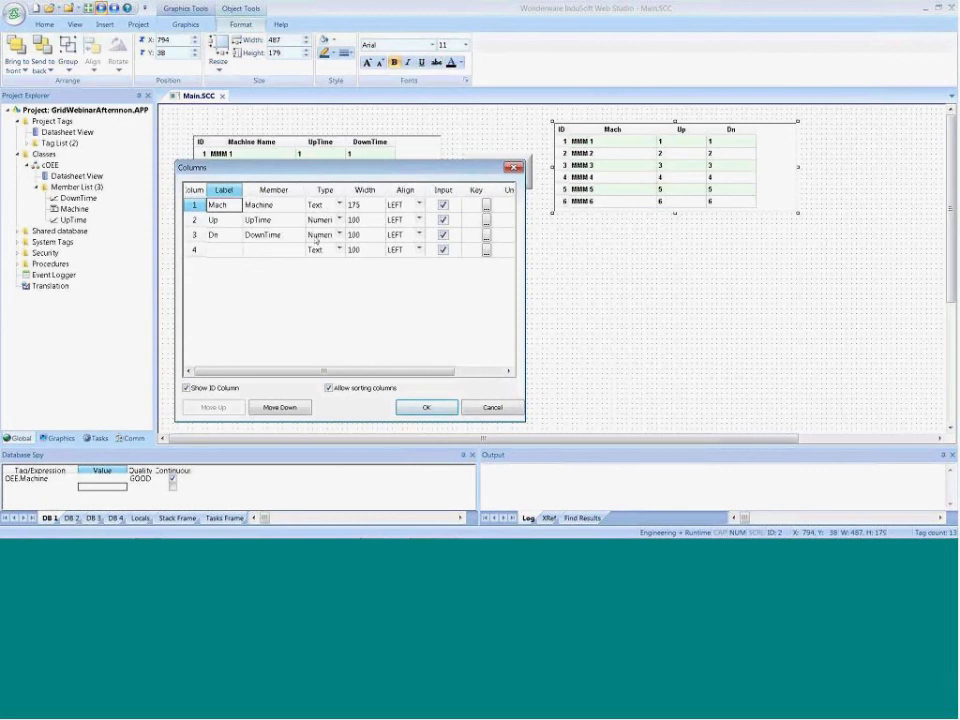
{"action": "left_click", "coordinate": [452, 407]}
{"action": "left_click", "coordinate": [475, 410]}
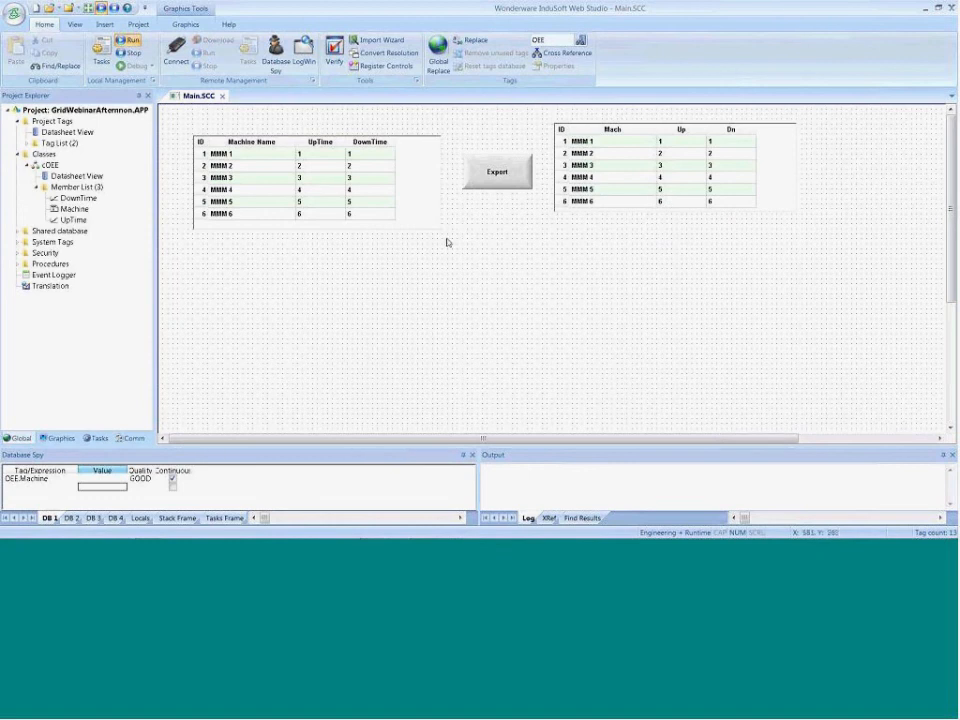
Change the type of the first grid's DownTime column to Picture and confirm the column settings
{"action": "double_click", "coordinate": [351, 213]}
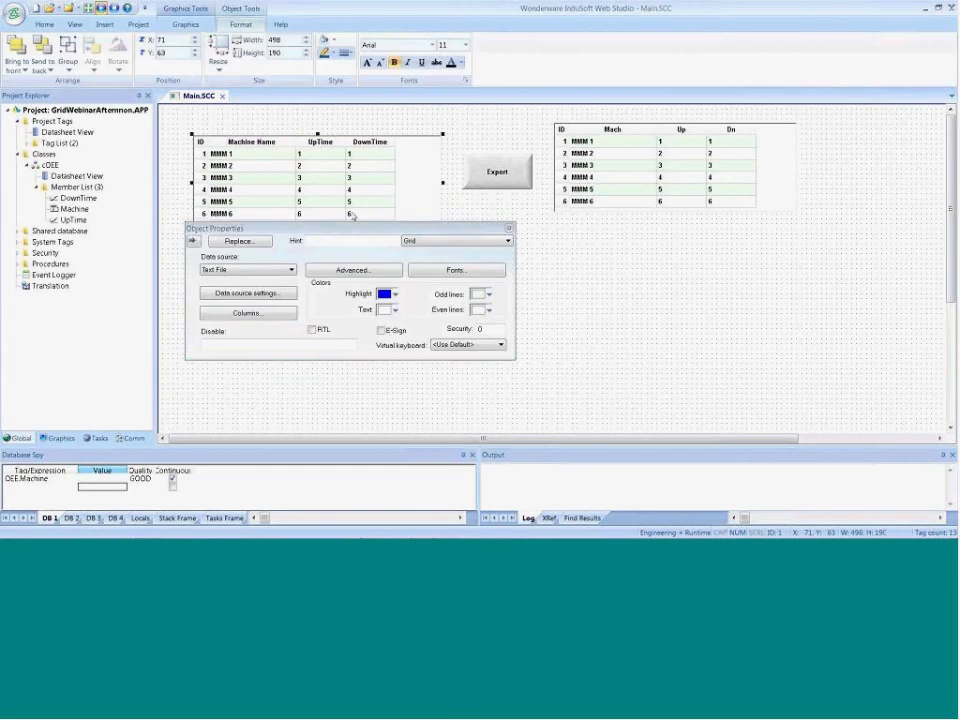
{"action": "left_click", "coordinate": [248, 313]}
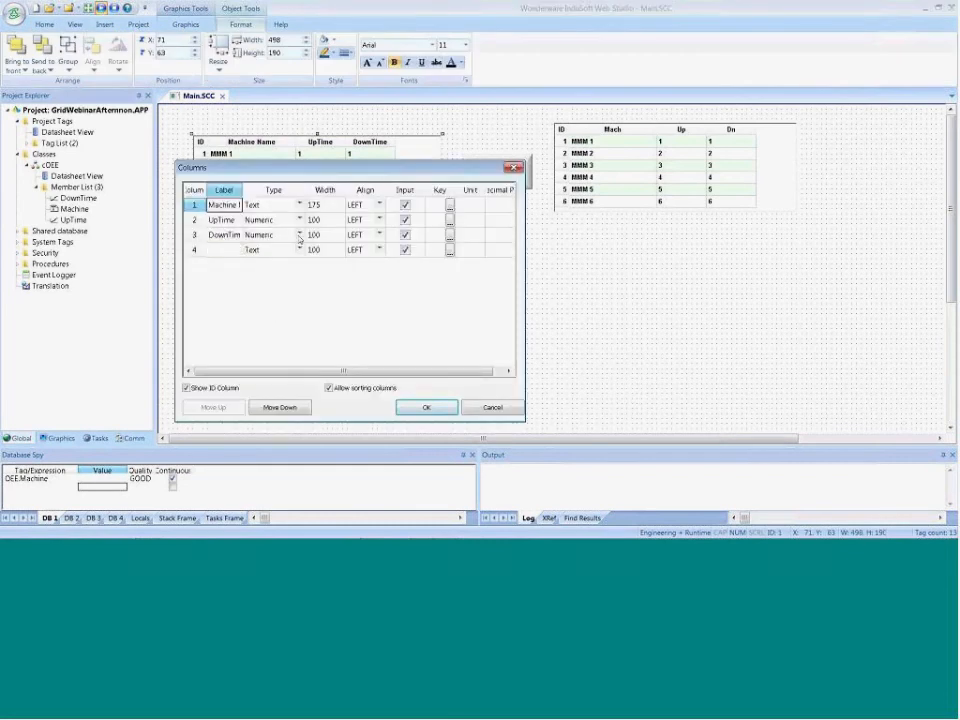
{"action": "left_click", "coordinate": [296, 236]}
{"action": "left_click", "coordinate": [299, 235]}
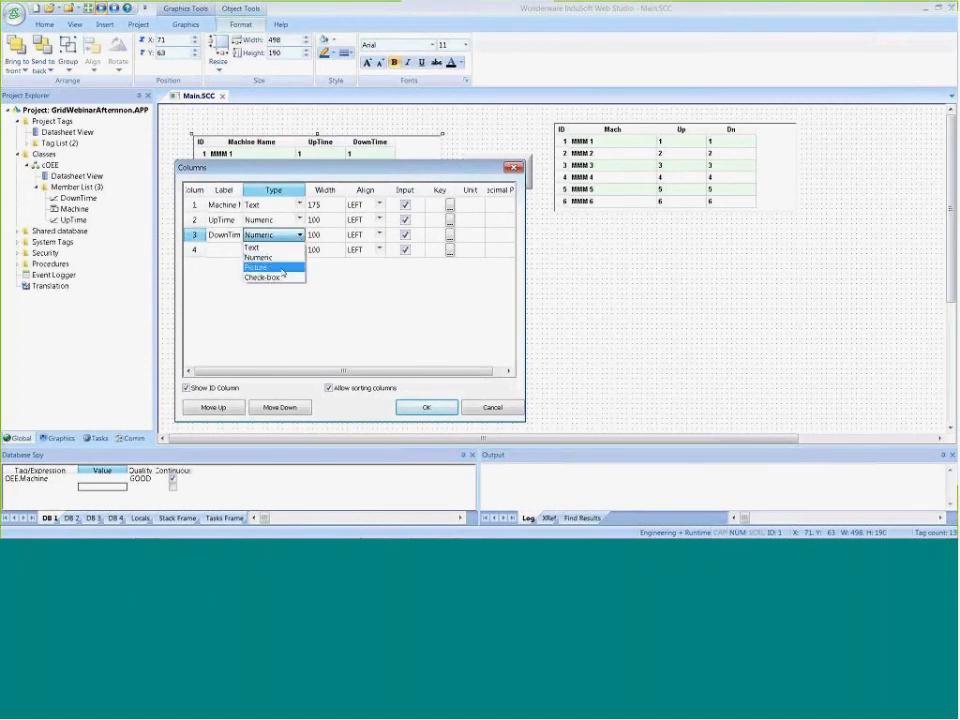
{"action": "left_click", "coordinate": [283, 269]}
{"action": "left_click", "coordinate": [405, 409]}
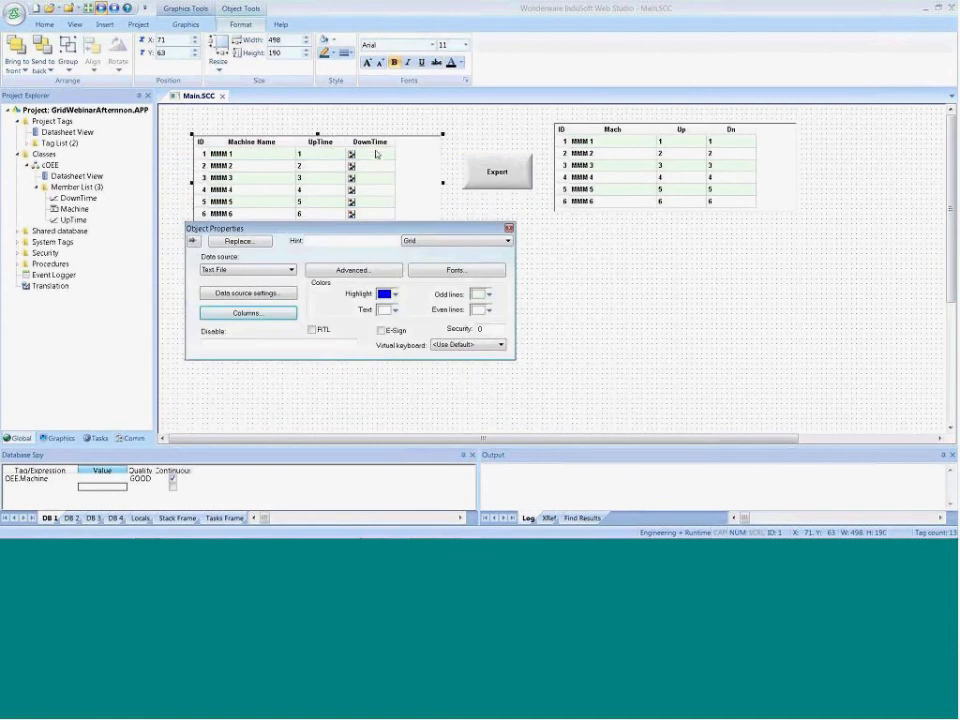
Open OEE.txt from the project's folder in the Test 8.0 Projects library with Notepad and select MachineA's downtime value
{"action": "mouse_move", "coordinate": [368, 525]}
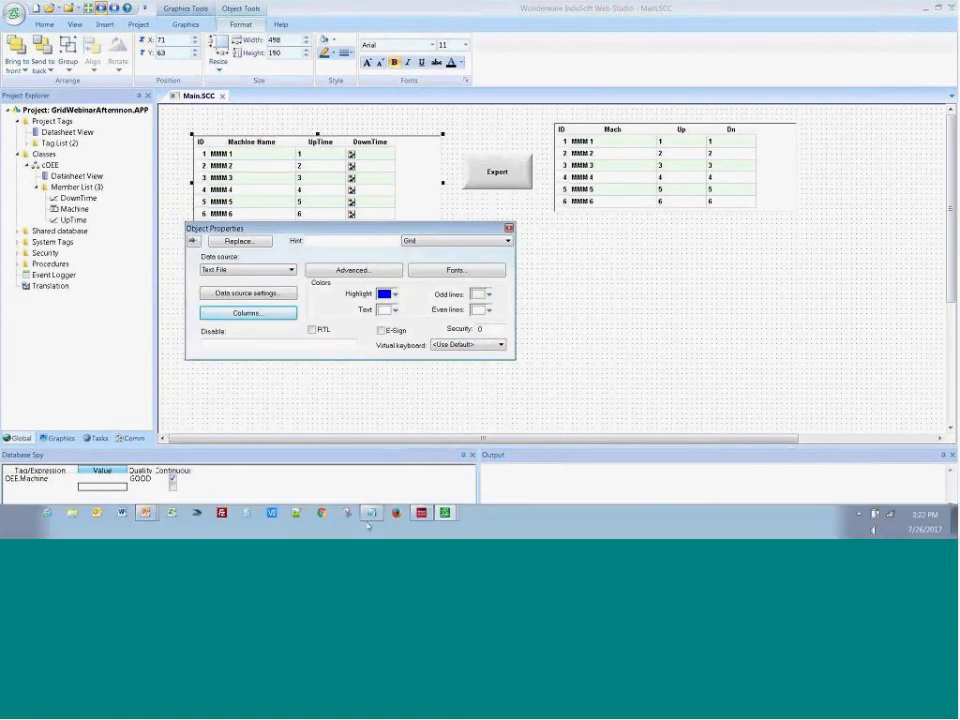
{"action": "left_click", "coordinate": [73, 515]}
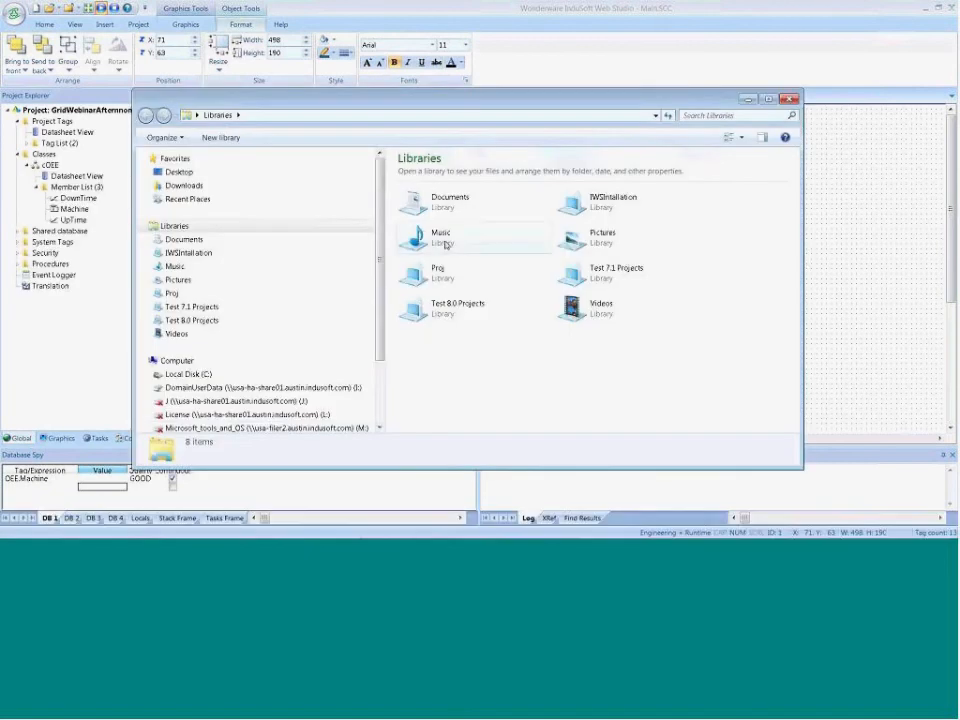
{"action": "left_click", "coordinate": [214, 325]}
{"action": "scroll", "coordinate": [470, 330], "scroll_direction": "down", "scroll_amount": 10}
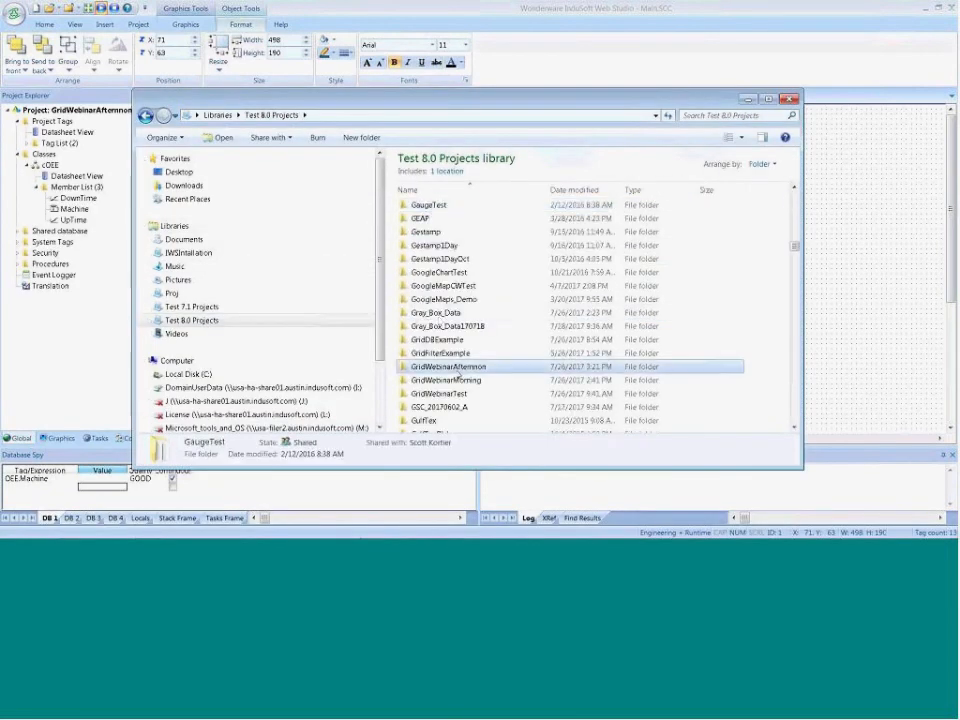
{"action": "double_click", "coordinate": [458, 368]}
{"action": "left_click", "coordinate": [430, 357]}
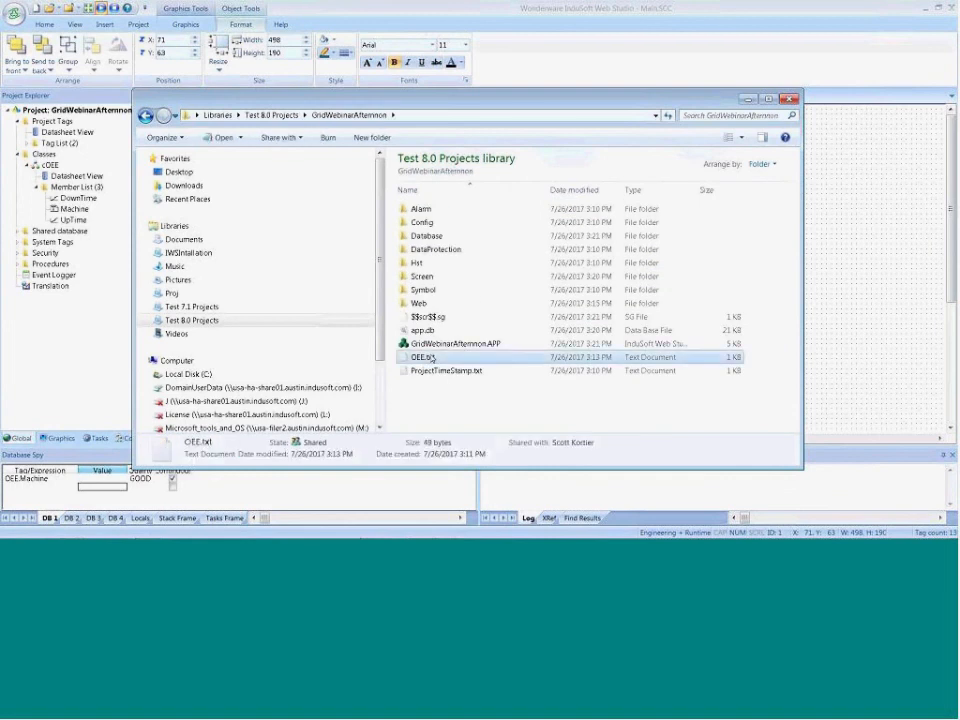
{"action": "right_click", "coordinate": [431, 357]}
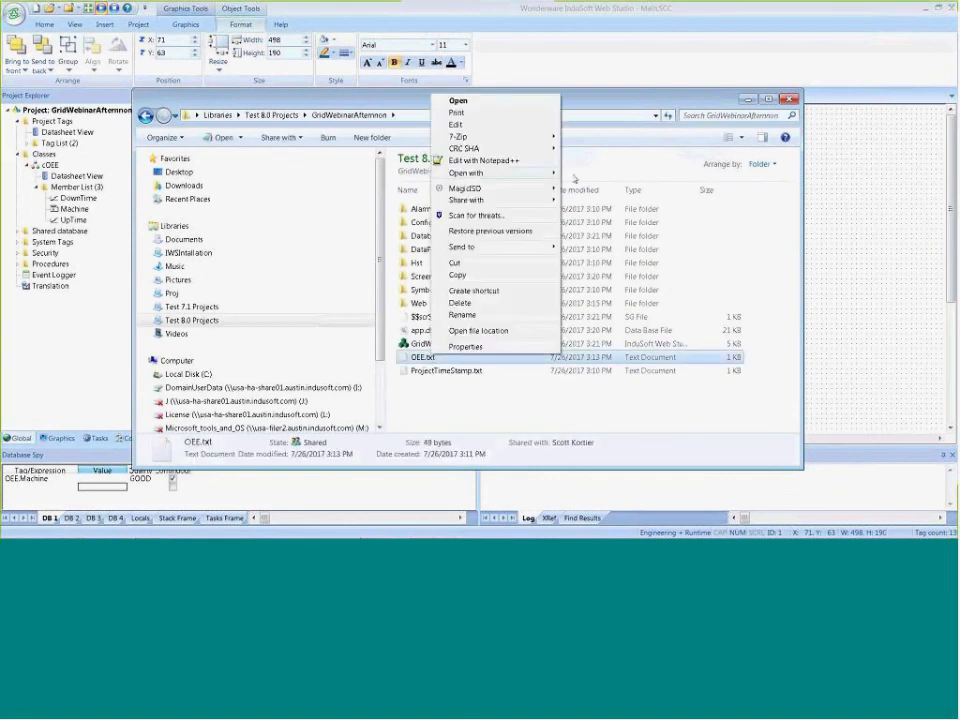
{"action": "mouse_move", "coordinate": [497, 173]}
{"action": "left_click", "coordinate": [595, 227]}
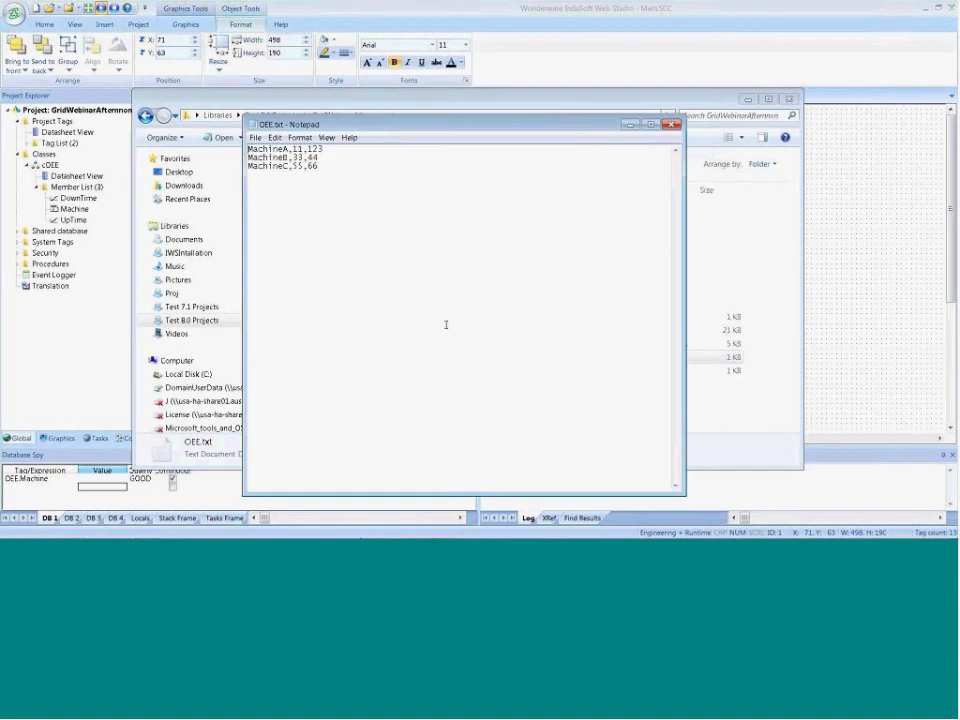
{"action": "left_click_drag", "start_coordinate": [334, 150], "coordinate": [311, 149]}
Switch to the file explorer, open Documents > Training > Stuff for training, and preview the Maint.bmp and MaintRed.bmp images
{"action": "mouse_move", "coordinate": [128, 537]}
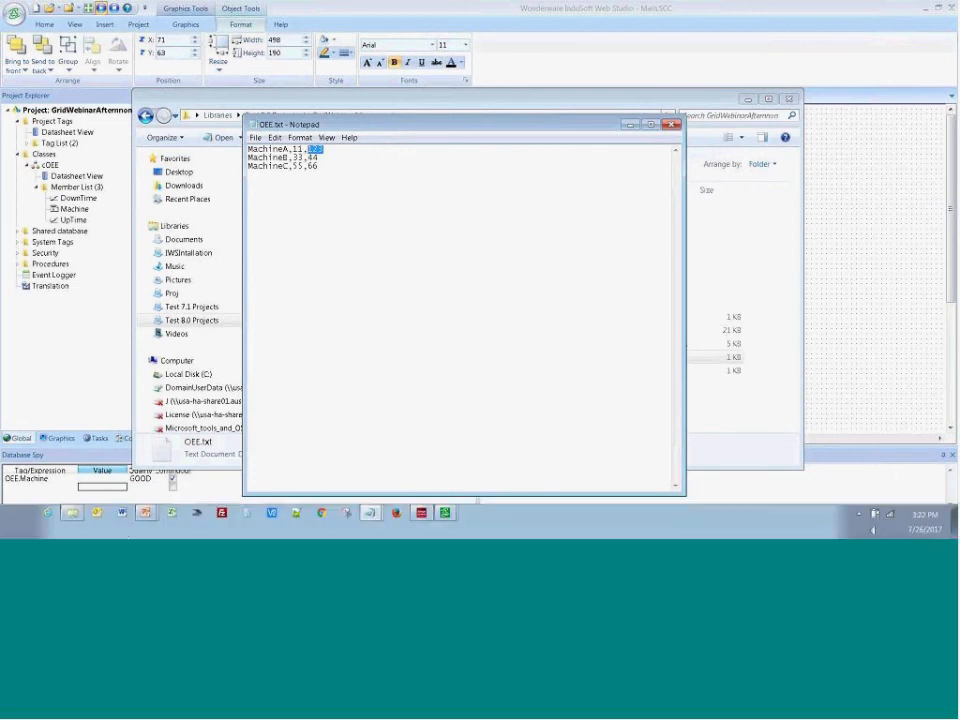
{"action": "left_click", "coordinate": [72, 512]}
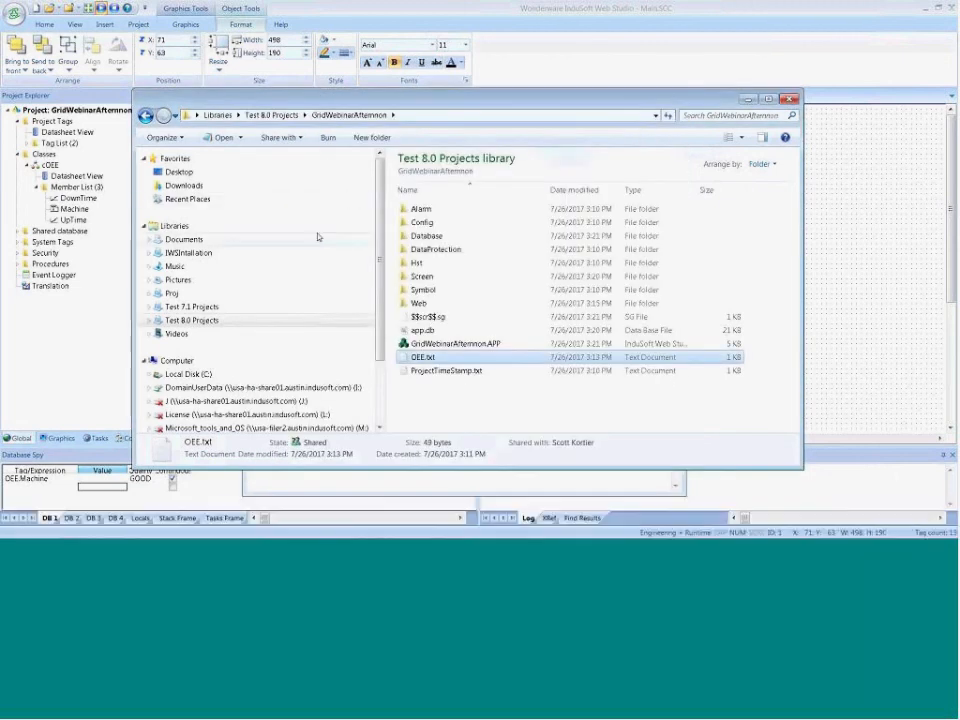
{"action": "left_click", "coordinate": [185, 240]}
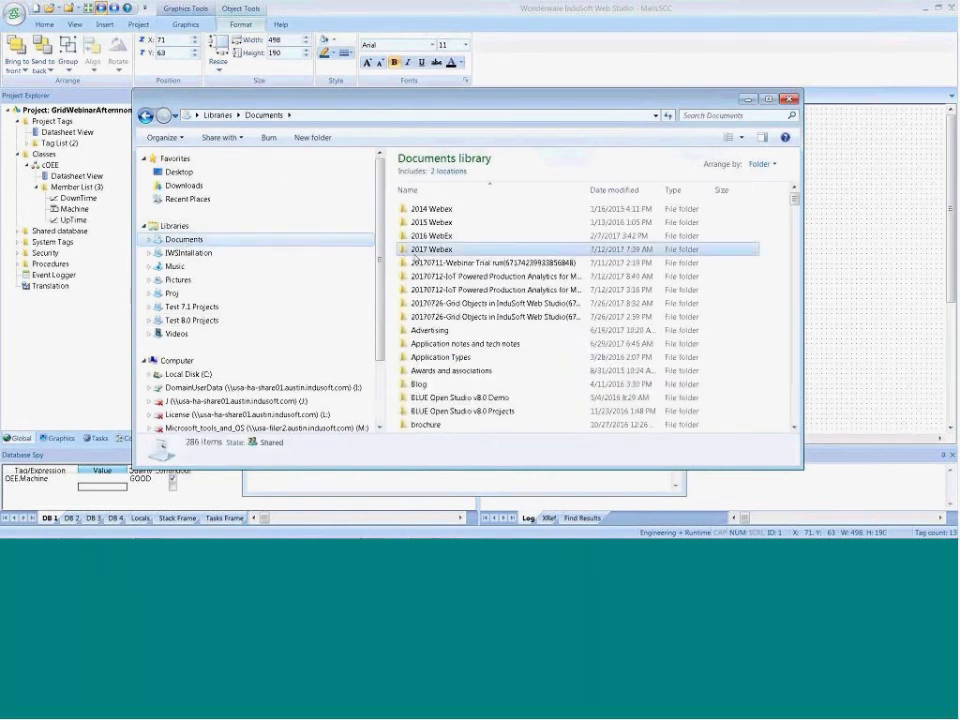
{"action": "key", "text": "t"}
{"action": "double_click", "coordinate": [431, 279]}
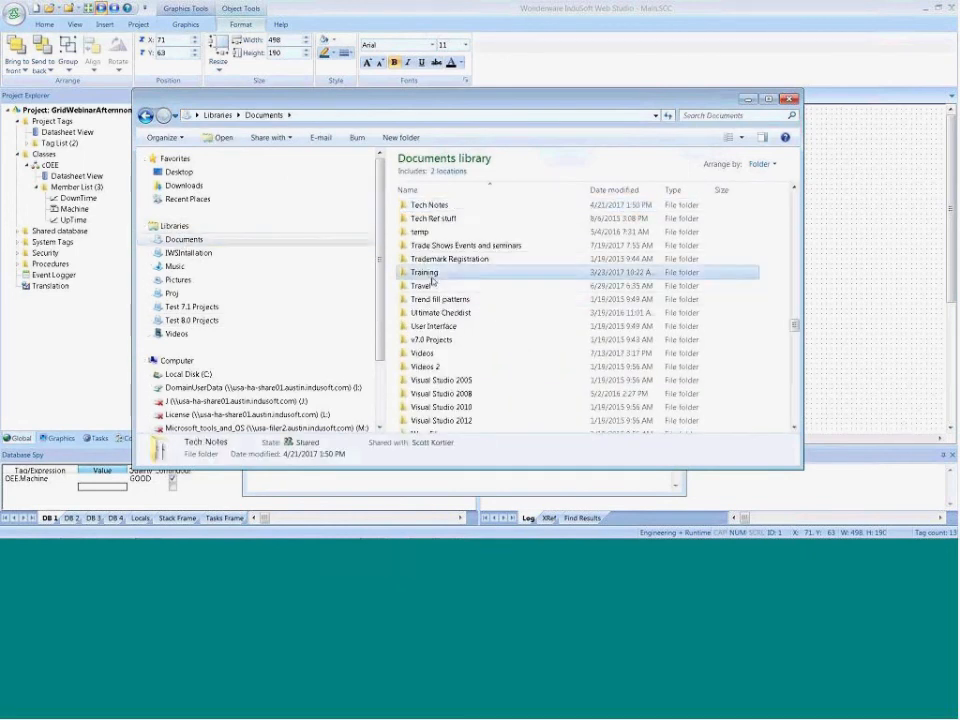
{"action": "key", "text": "s"}
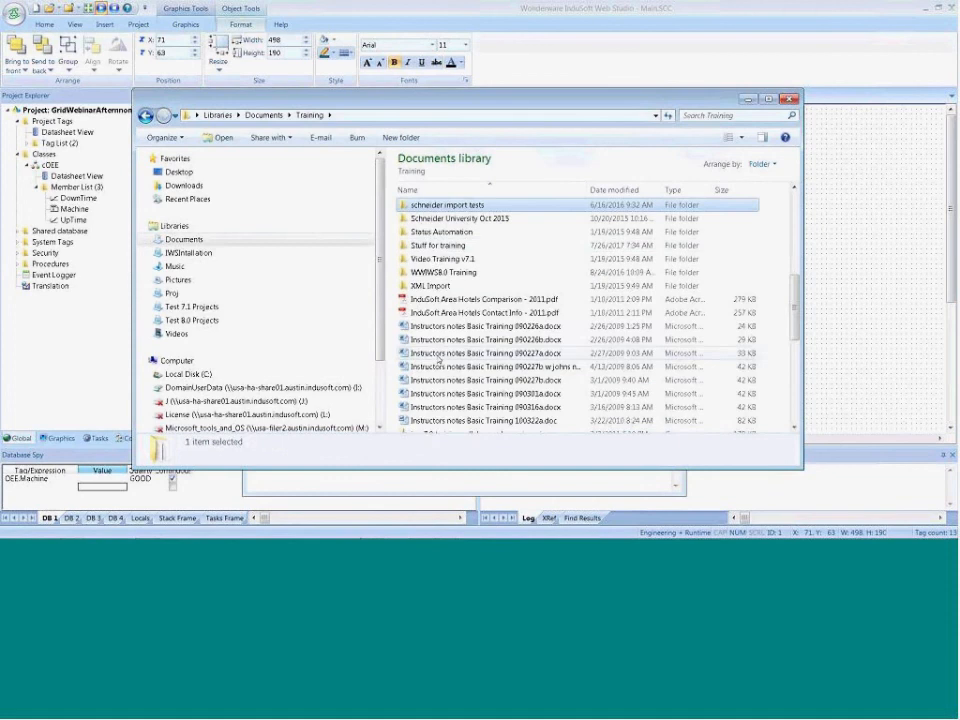
{"action": "double_click", "coordinate": [450, 245]}
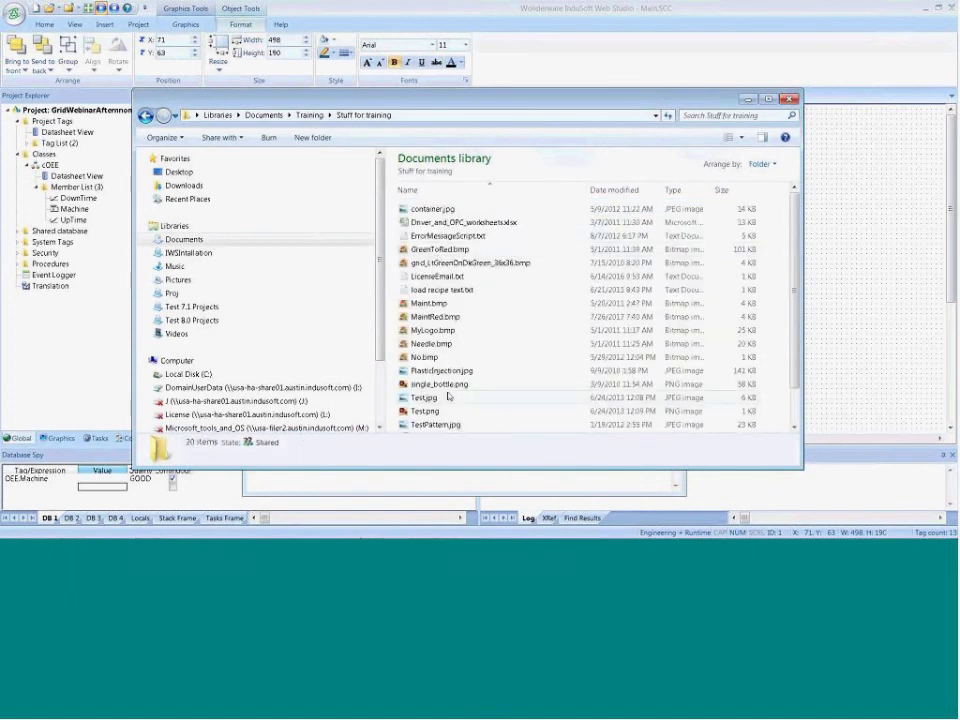
{"action": "key", "text": "m"}
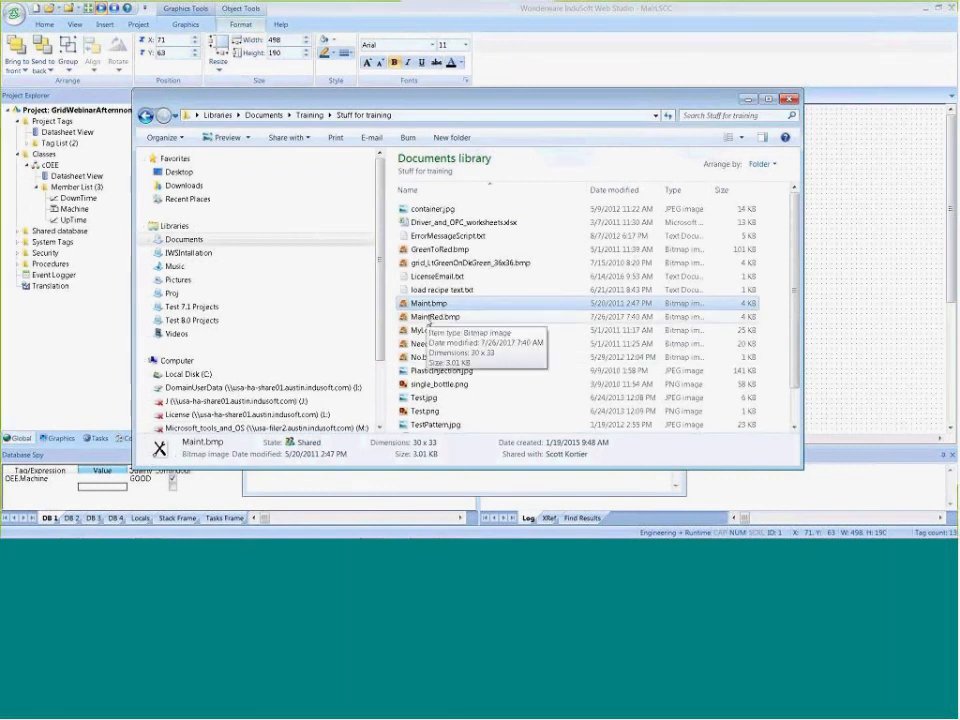
{"action": "left_click", "coordinate": [428, 318]}
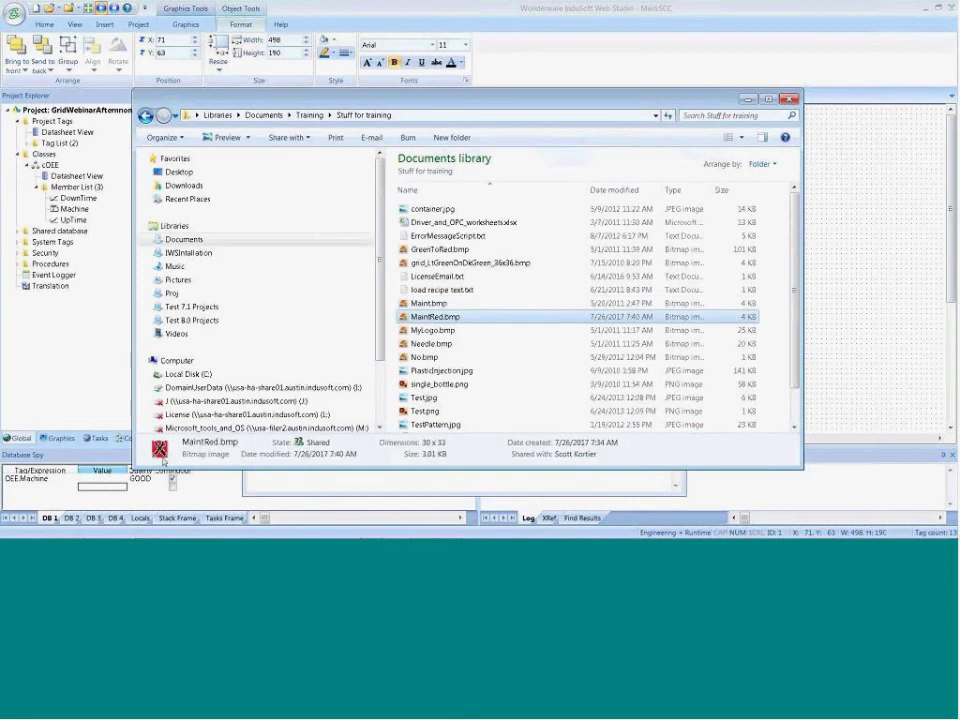
Copy Maint.bmp and MaintRed.bmp into the GridWebinarAfternnon folder of the Test 8.0 Projects library and minimize the file explorer
{"action": "left_click", "coordinate": [420, 303], "text": "ctrl"}
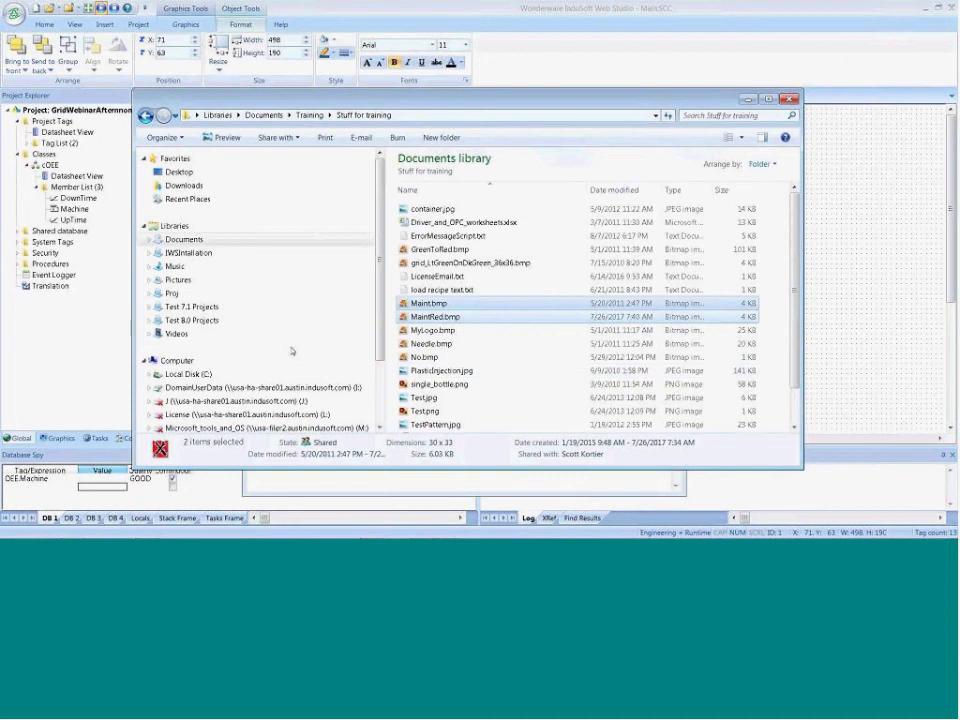
{"action": "left_click", "coordinate": [192, 320]}
{"action": "left_click", "coordinate": [422, 336]}
{"action": "key", "text": "g"}
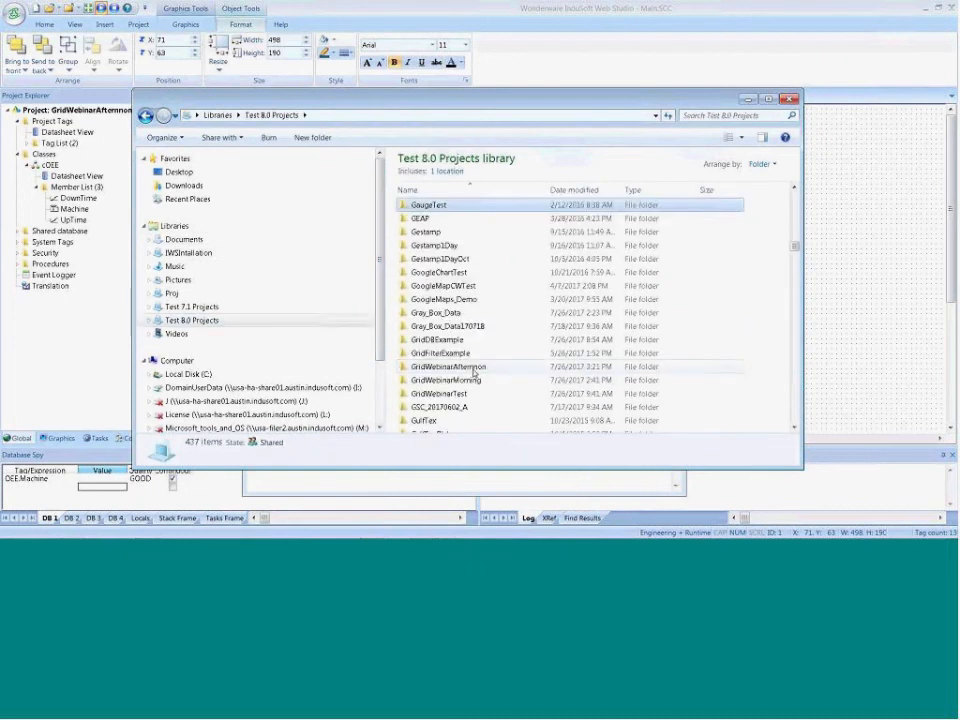
{"action": "left_click", "coordinate": [457, 370]}
{"action": "double_click", "coordinate": [456, 370]}
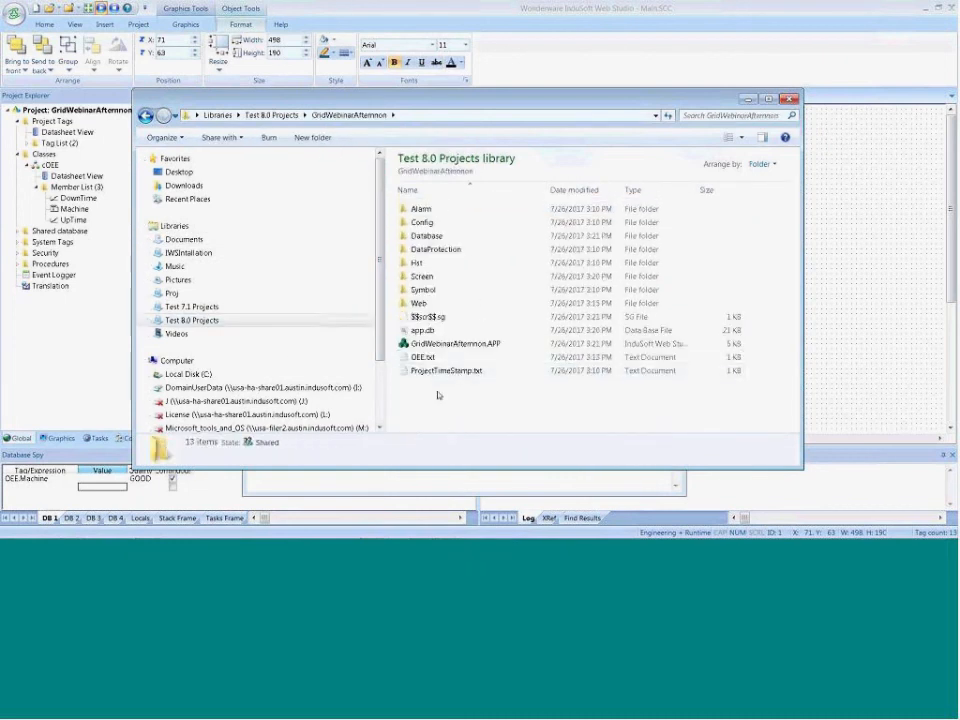
{"action": "key", "text": "ctrl+v"}
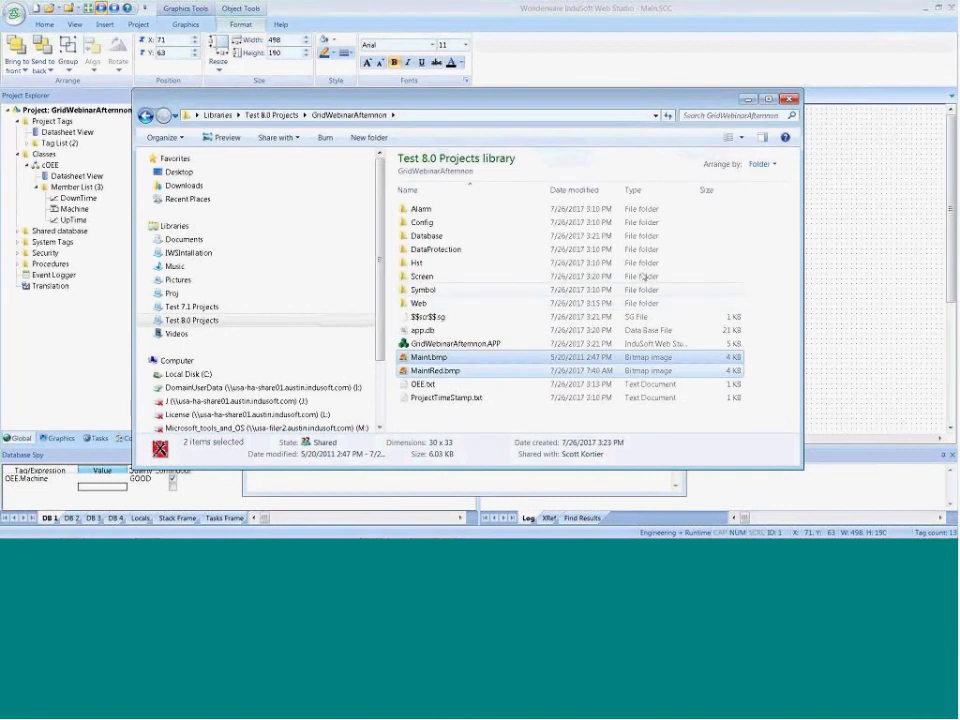
{"action": "left_click", "coordinate": [748, 100]}
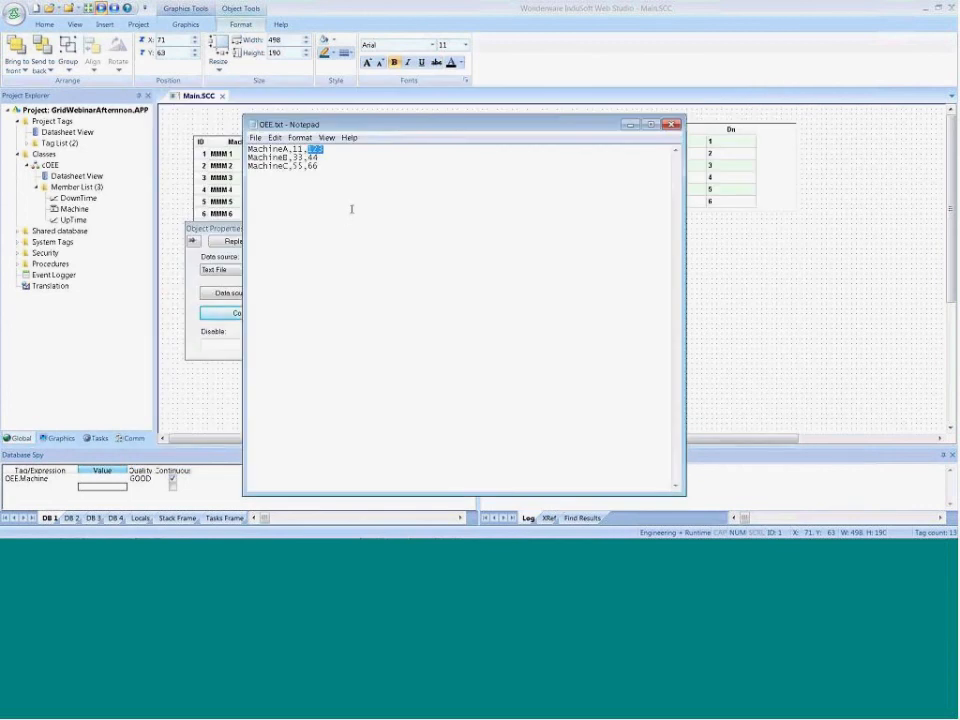
In OEE.txt, replace the downtime values with Maint.bmp for MachineA, MaintRed.bmp for MachineB and Maint.bmp for MachineC
{"action": "type", "text": "Maint.bmp"}
{"action": "left_click_drag", "start_coordinate": [356, 149], "coordinate": [307, 150]}
{"action": "key", "text": "ctrl+c"}
{"action": "left_click", "coordinate": [325, 158]}
{"action": "double_click", "coordinate": [314, 157]}
{"action": "key", "text": "ctrl+v"}
{"action": "left_click", "coordinate": [333, 158]}
{"action": "type", "text": "Red"}
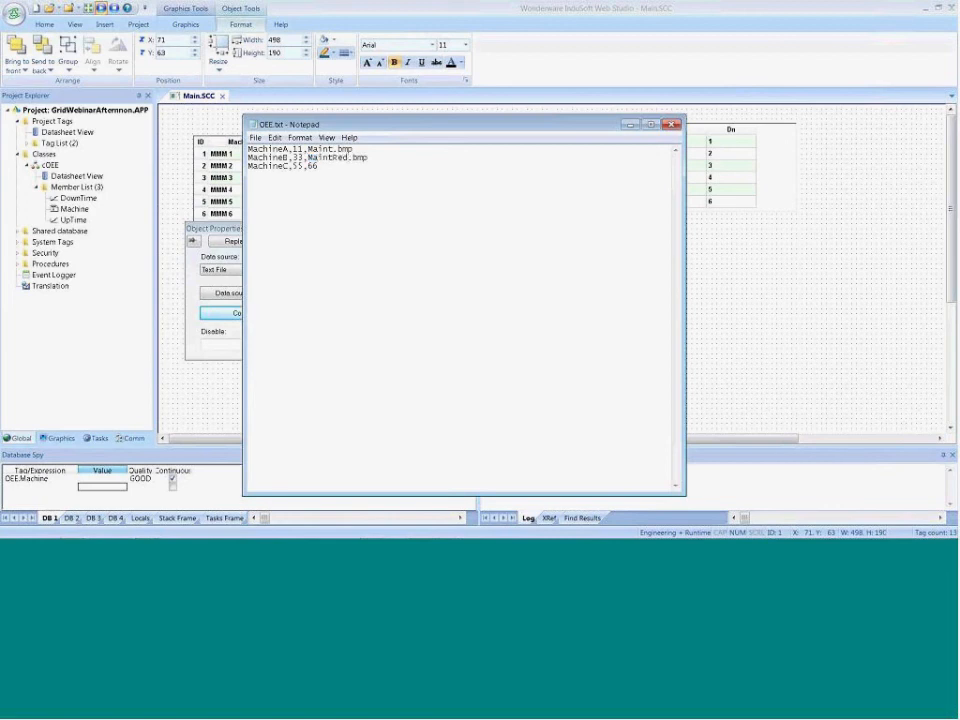
{"action": "left_click_drag", "start_coordinate": [329, 169], "coordinate": [309, 157]}
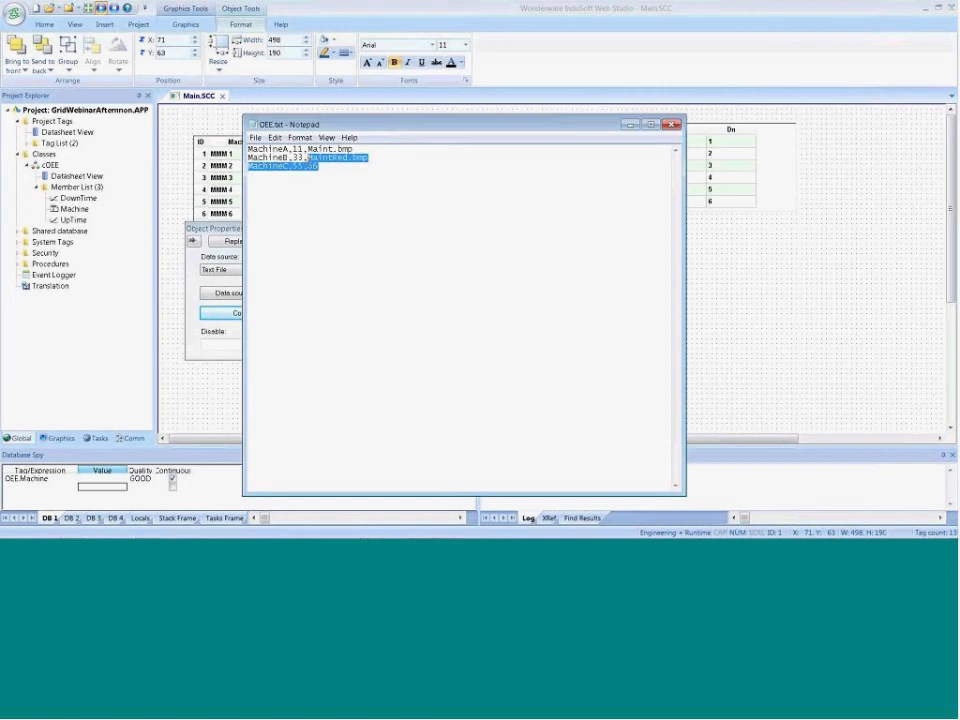
{"action": "double_click", "coordinate": [312, 166]}
{"action": "key", "text": "ctrl+v"}
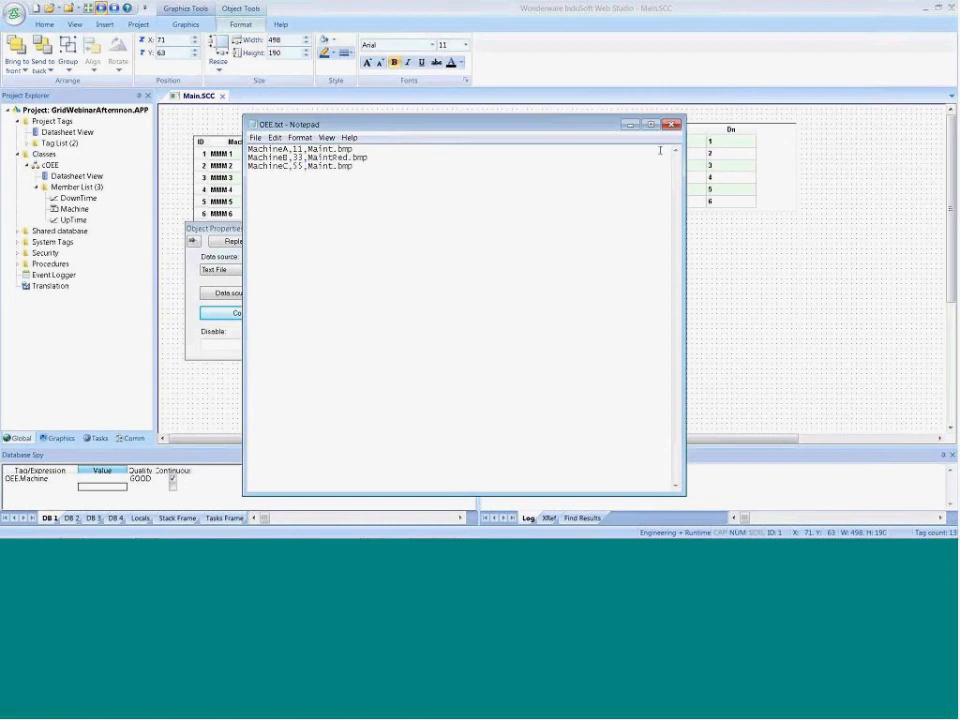
Try to save the edited OEE.txt in the project folder
{"action": "left_click", "coordinate": [255, 137]}
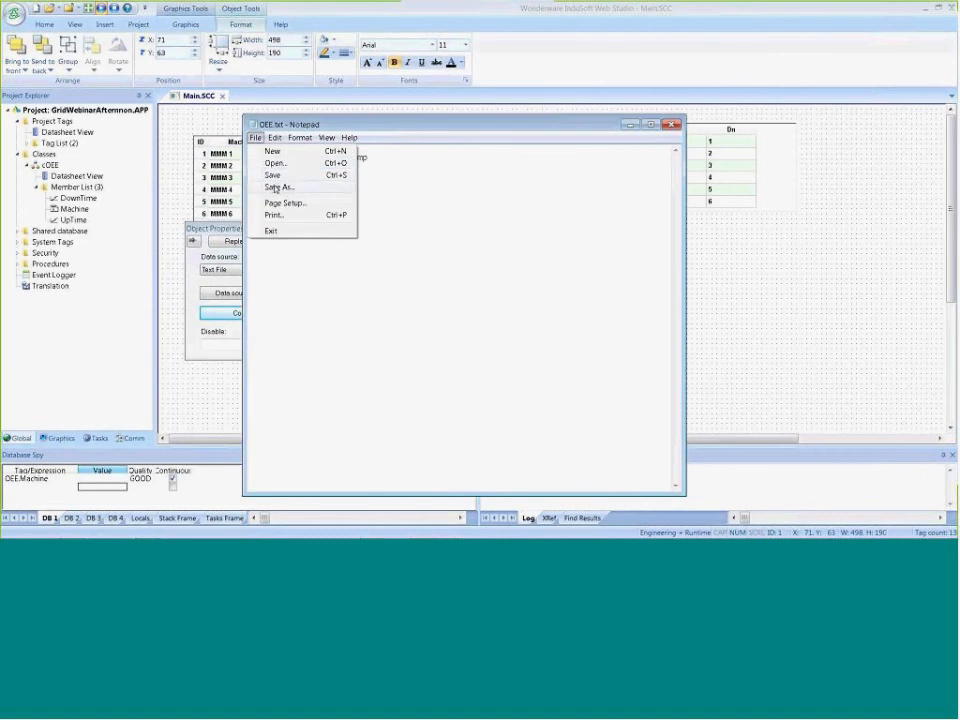
{"action": "left_click", "coordinate": [270, 175]}
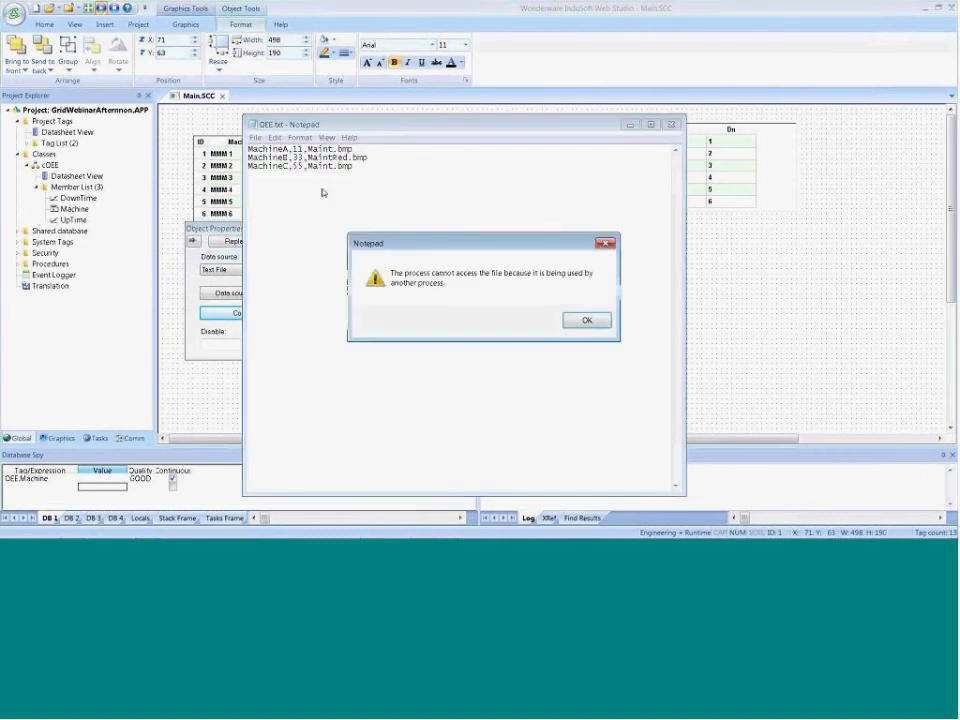
{"action": "left_click", "coordinate": [584, 321]}
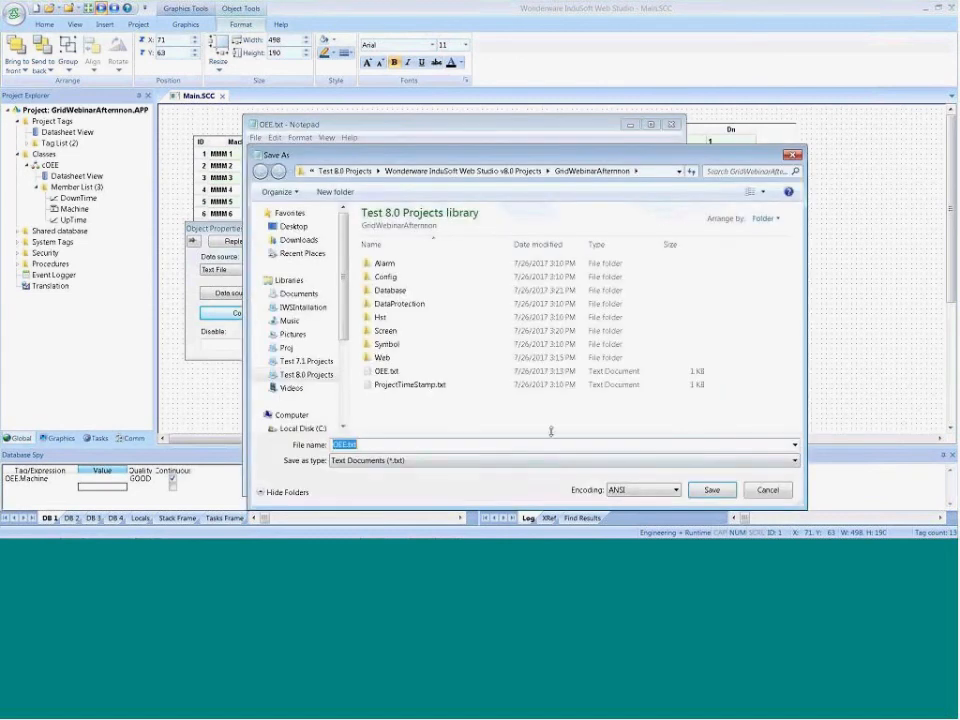
{"action": "left_click", "coordinate": [766, 490]}
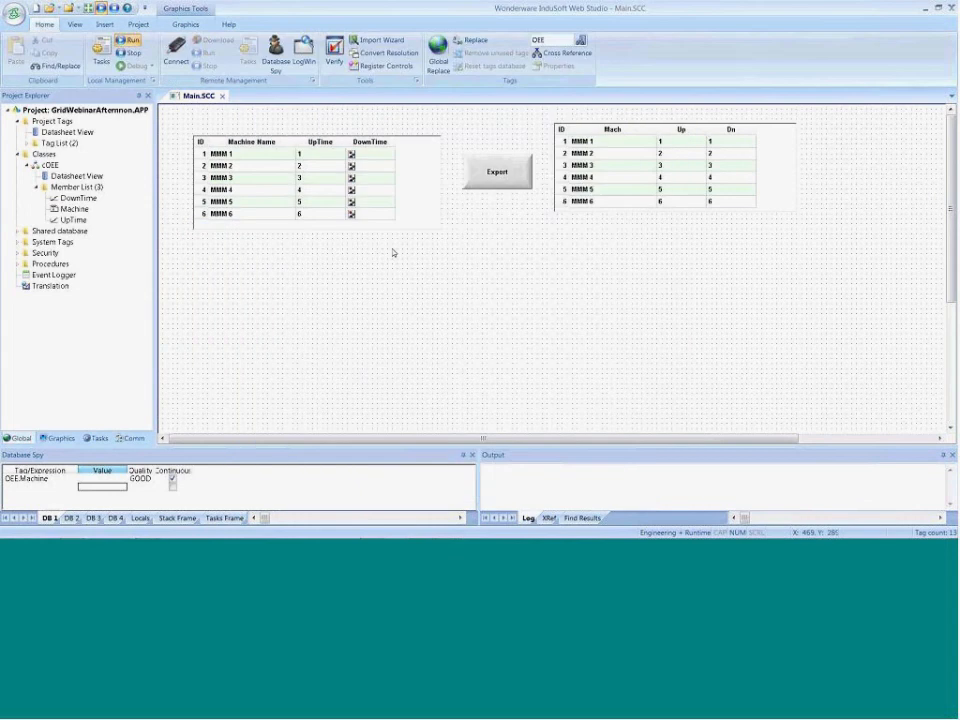
Close the Main.SCC screen with its changes saved and stop the running project
{"action": "left_click", "coordinate": [222, 95]}
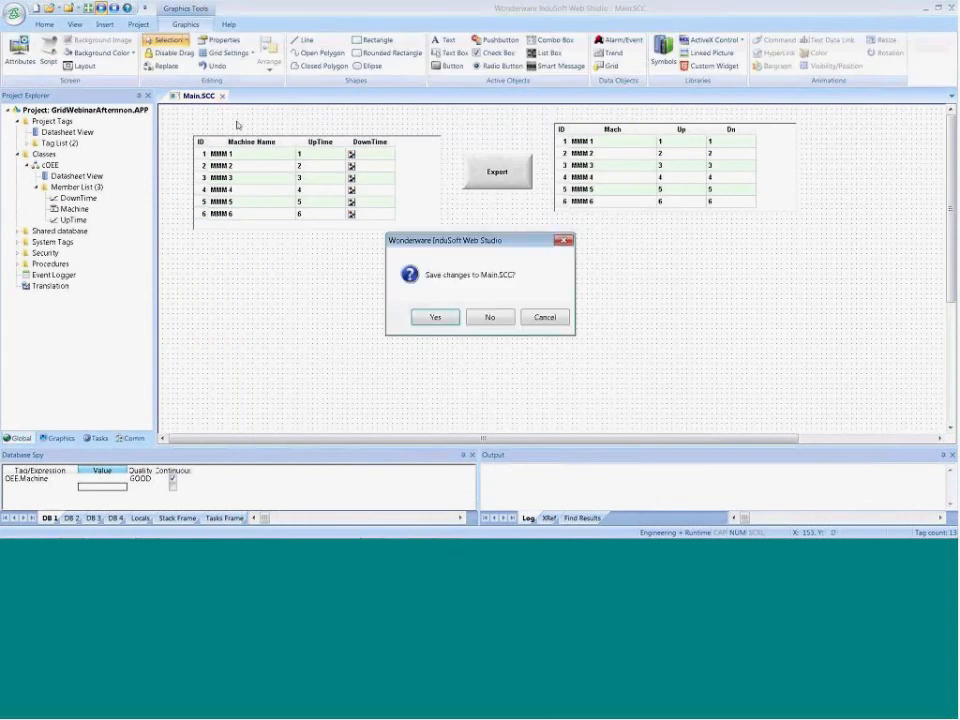
{"action": "left_click", "coordinate": [430, 317]}
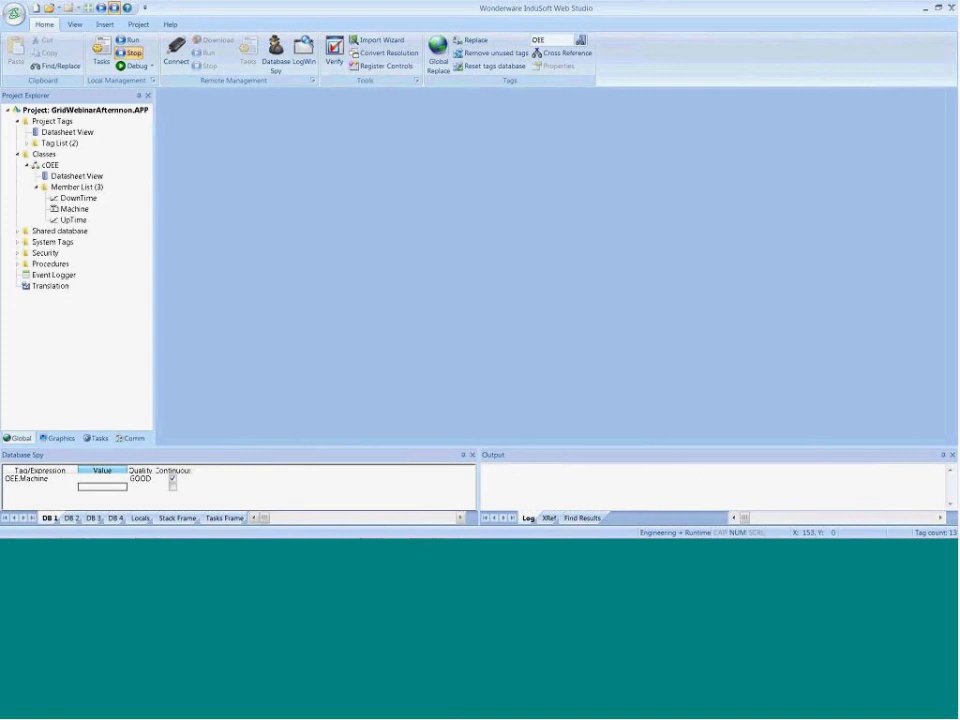
Switch to the OEE.txt window in Notepad, save the file and close it
{"action": "mouse_move", "coordinate": [375, 530]}
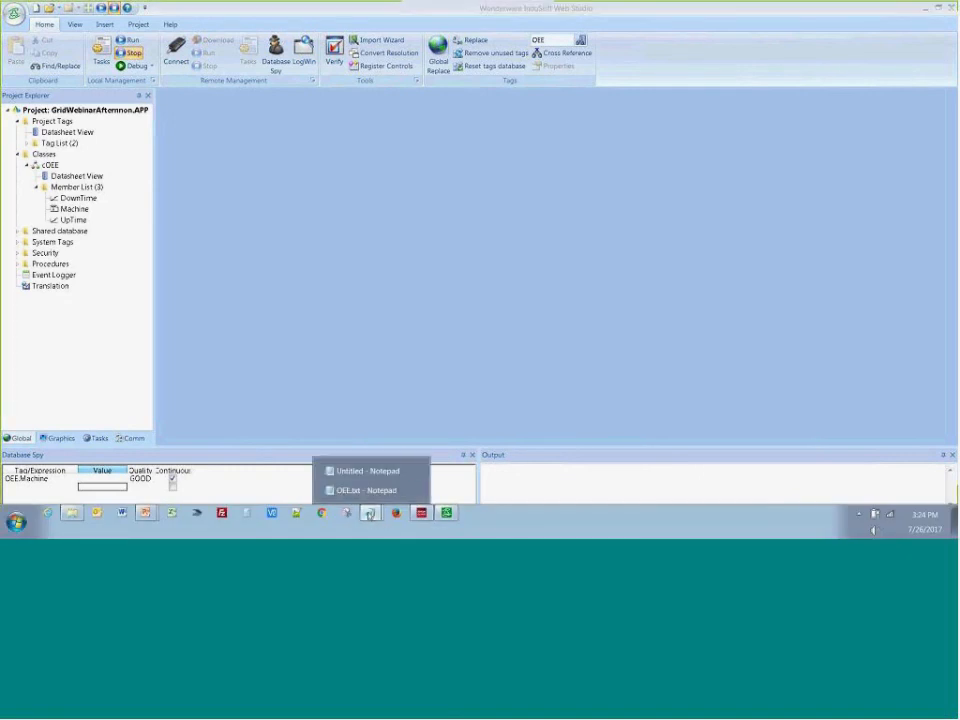
{"action": "left_click", "coordinate": [345, 490]}
{"action": "left_click", "coordinate": [256, 137]}
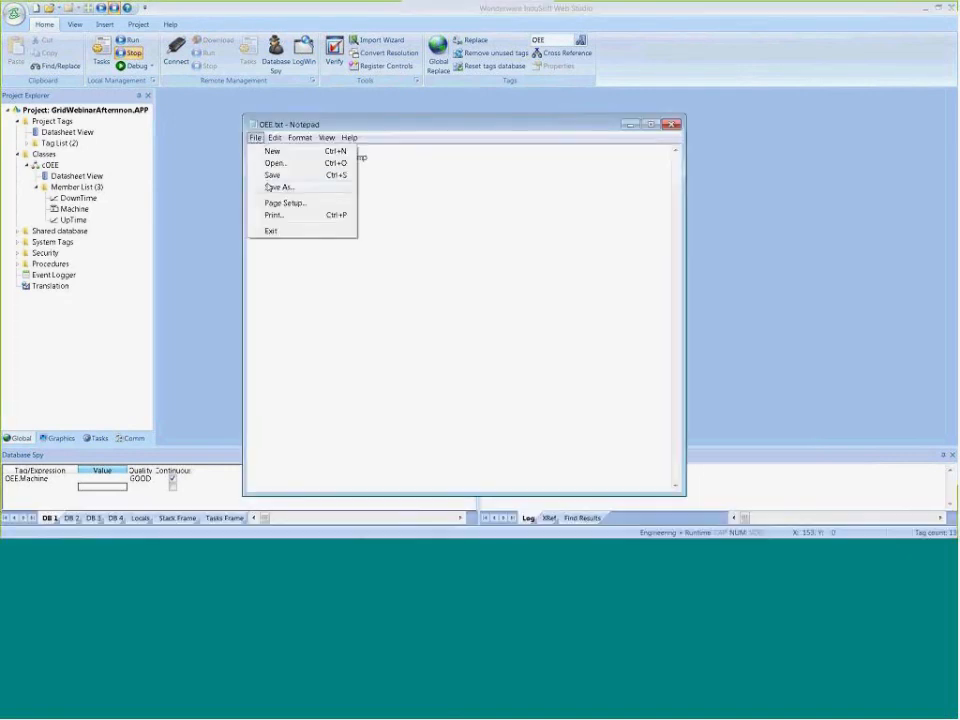
{"action": "left_click", "coordinate": [269, 177]}
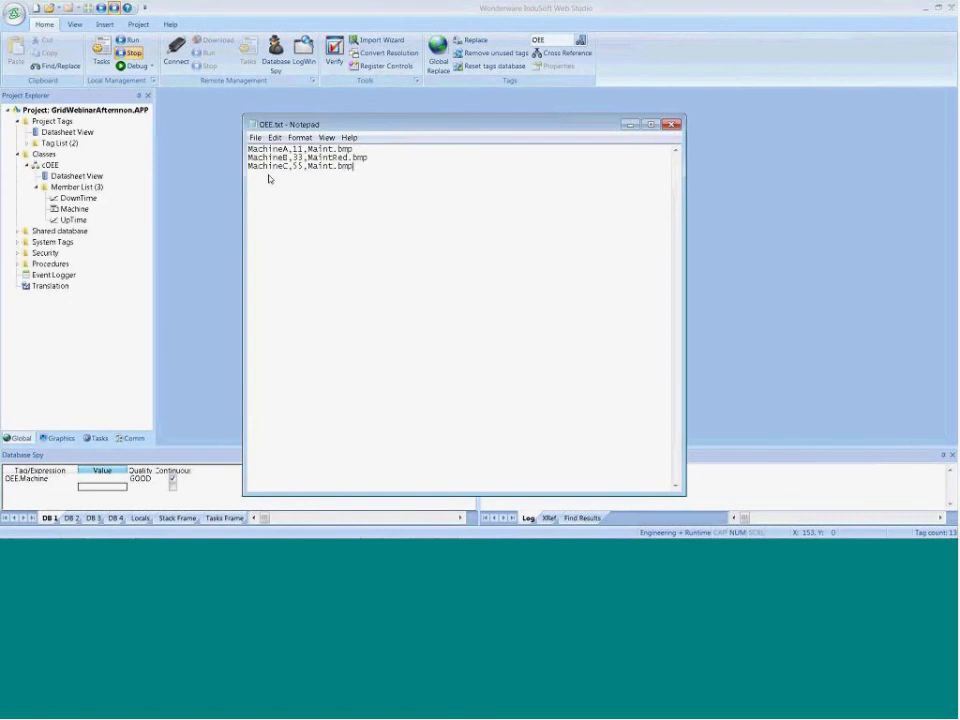
{"action": "left_click", "coordinate": [670, 124]}
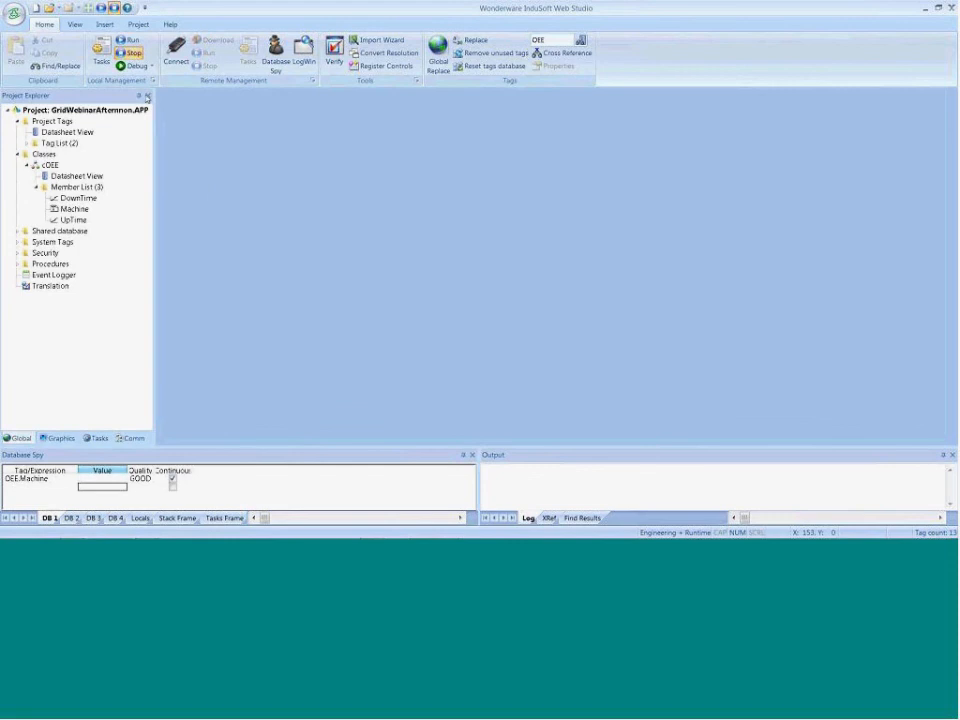
Run the project to check the pictures in the first grid's DownTime column, and return to InduSoft Web Studio
{"action": "left_click", "coordinate": [128, 41]}
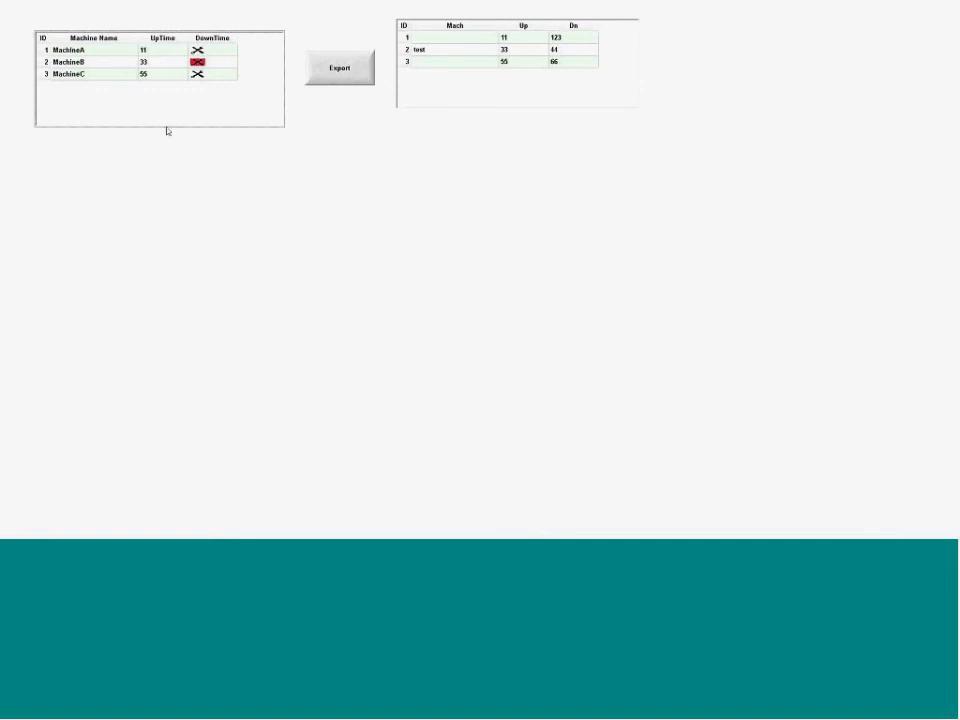
{"action": "key", "text": "alt+Tab"}
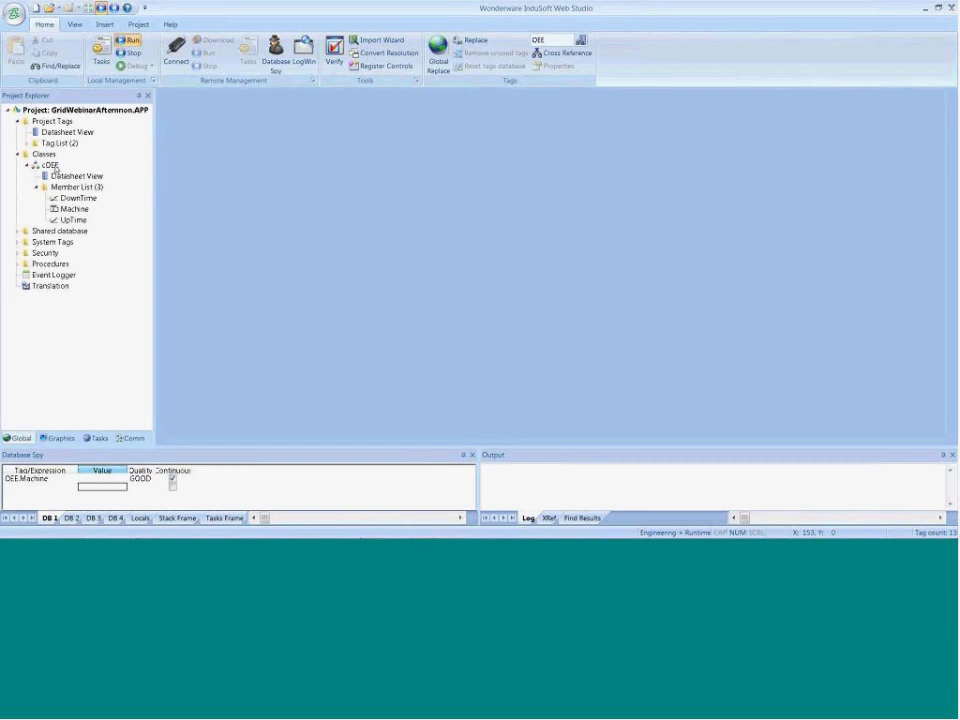
Reopen the Main screen, change the type of the first grid's DownTime column to Check-box and confirm the column settings
{"action": "left_click", "coordinate": [58, 438]}
{"action": "double_click", "coordinate": [48, 131]}
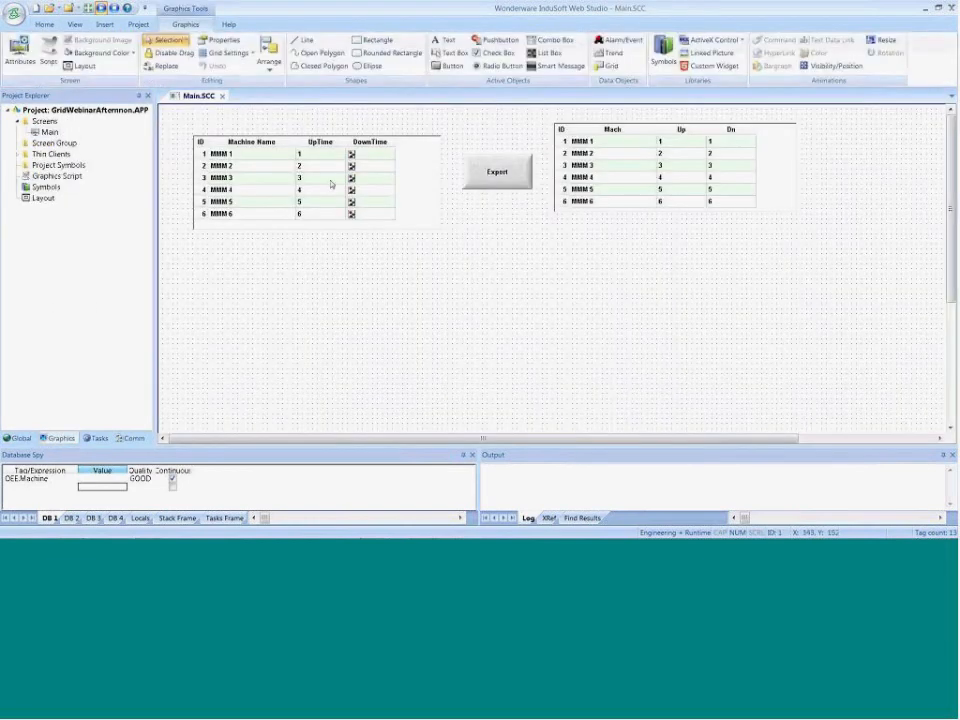
{"action": "double_click", "coordinate": [340, 187]}
{"action": "left_click", "coordinate": [247, 313]}
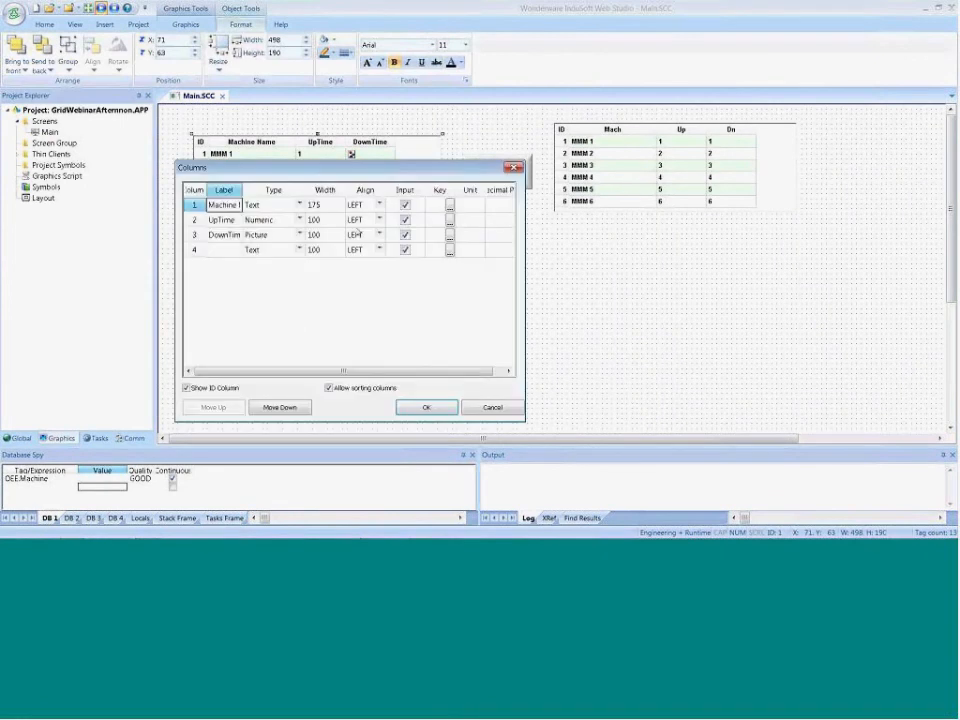
{"action": "left_click", "coordinate": [283, 236]}
{"action": "left_click", "coordinate": [299, 234]}
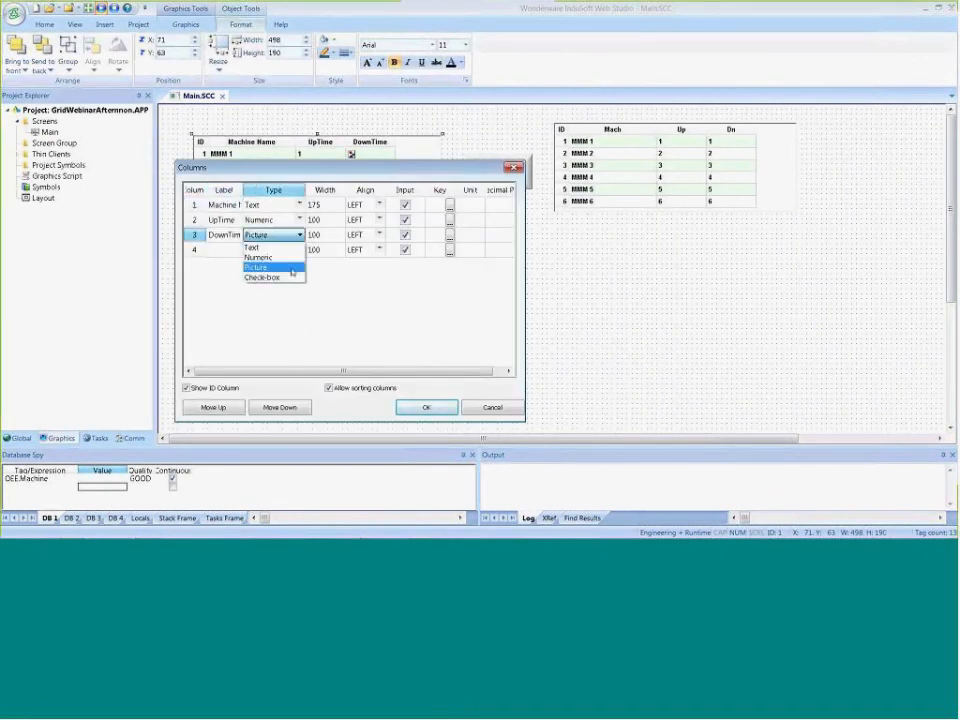
{"action": "left_click", "coordinate": [284, 279]}
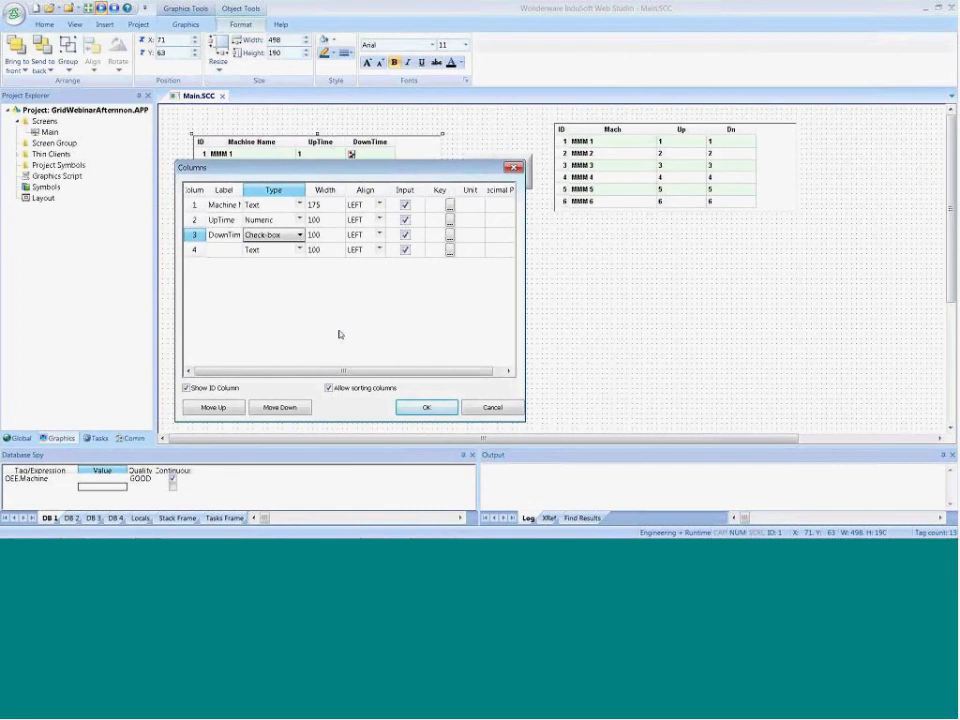
{"action": "left_click", "coordinate": [416, 408]}
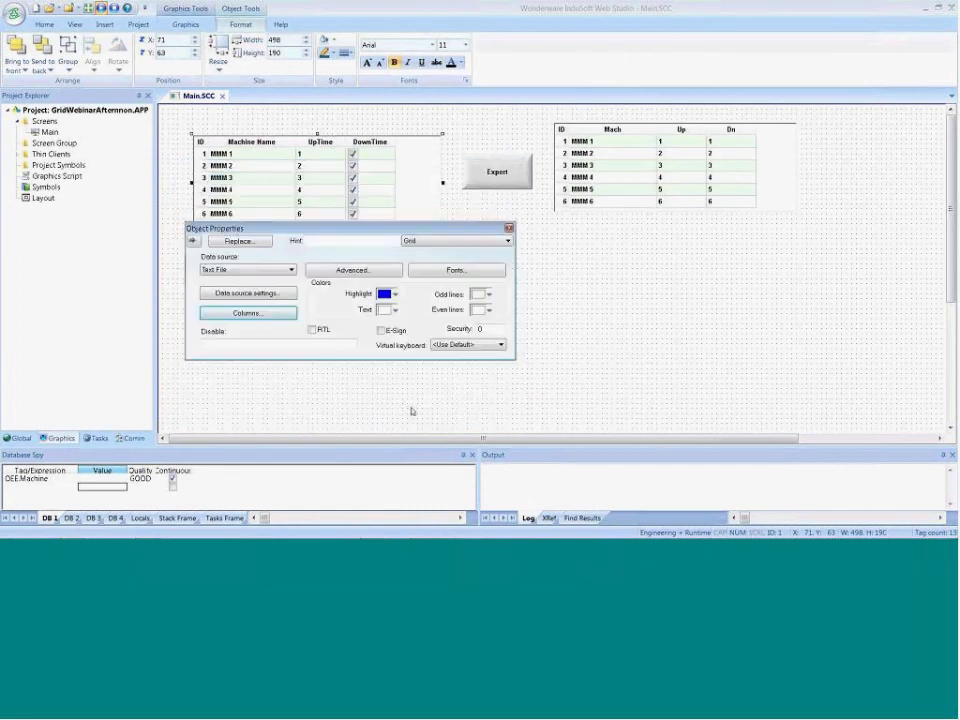
Run the project to check the check boxes in the first grid's DownTime column, and stop it again in InduSoft Web Studio
{"action": "mouse_move", "coordinate": [375, 511]}
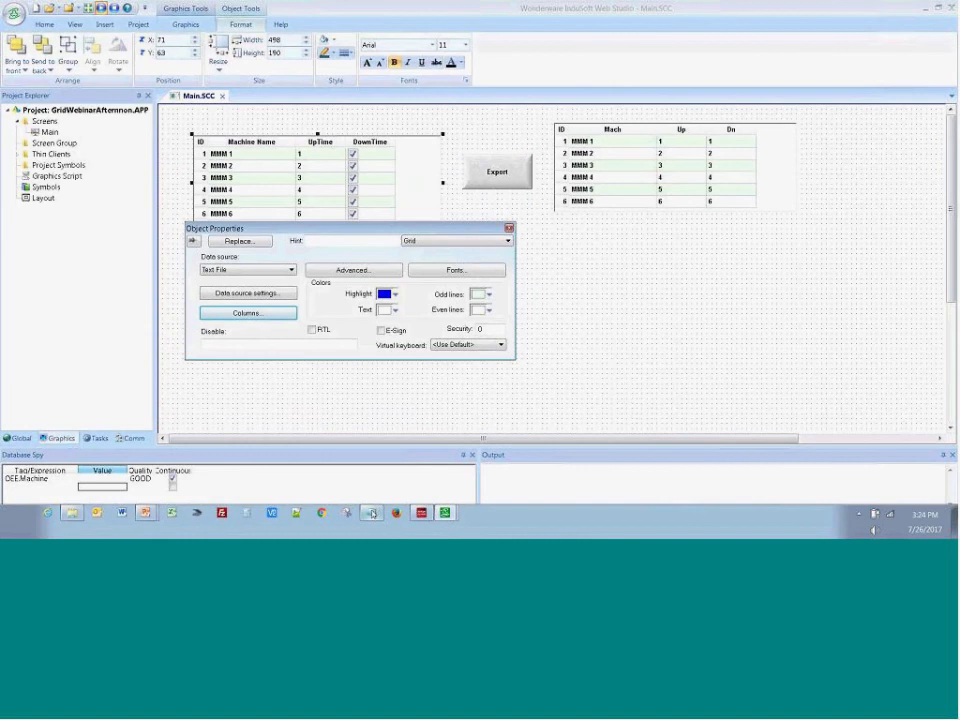
{"action": "left_click", "coordinate": [357, 427]}
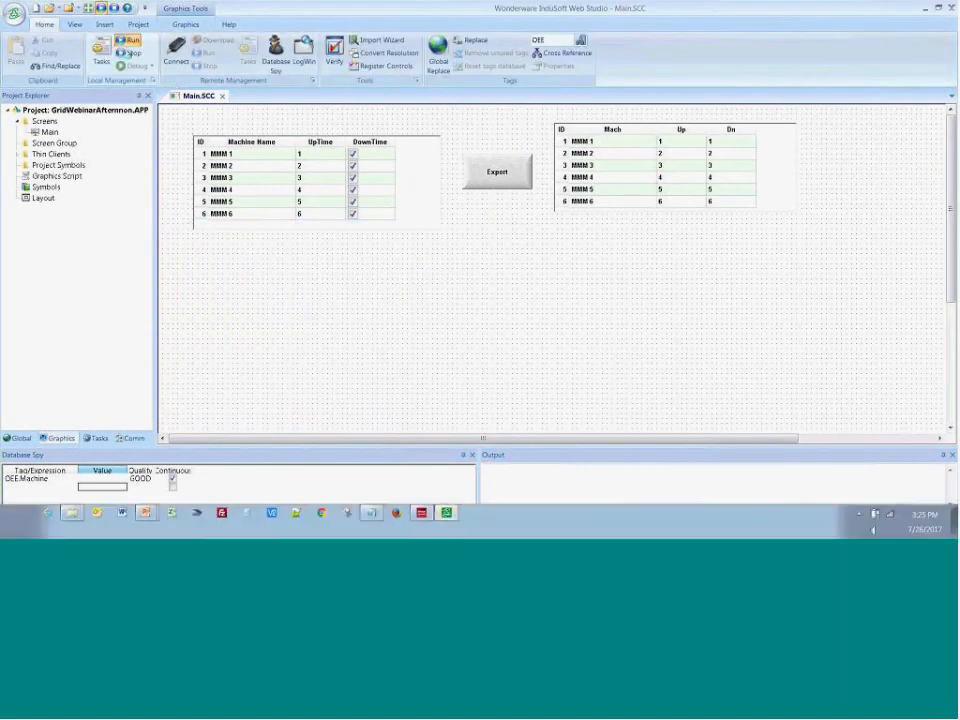
{"action": "left_click", "coordinate": [128, 40]}
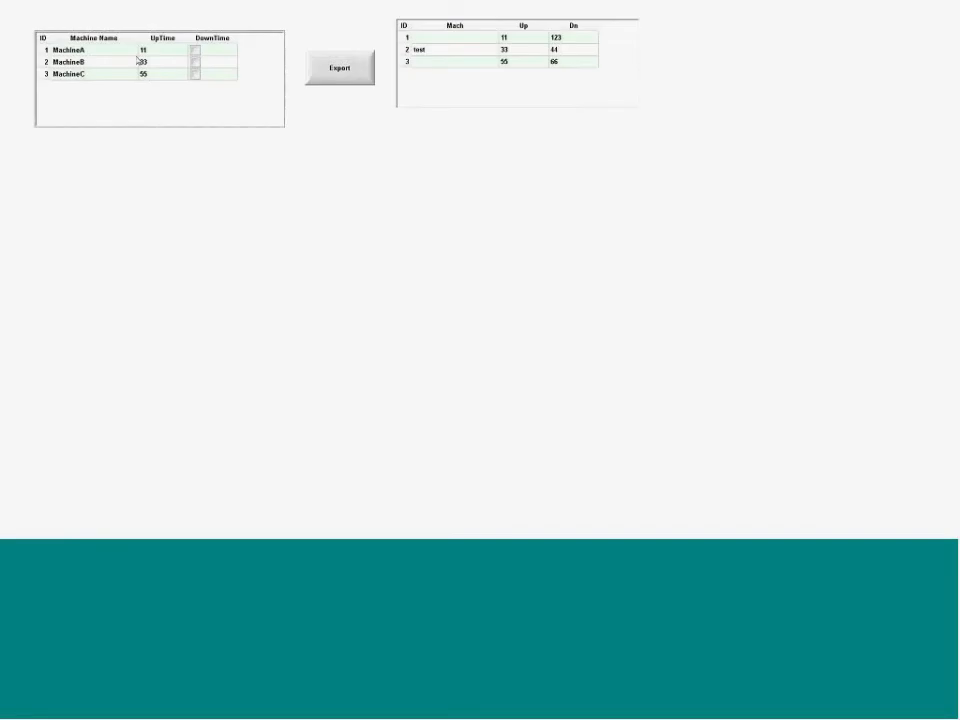
{"action": "key", "text": "alt+Tab"}
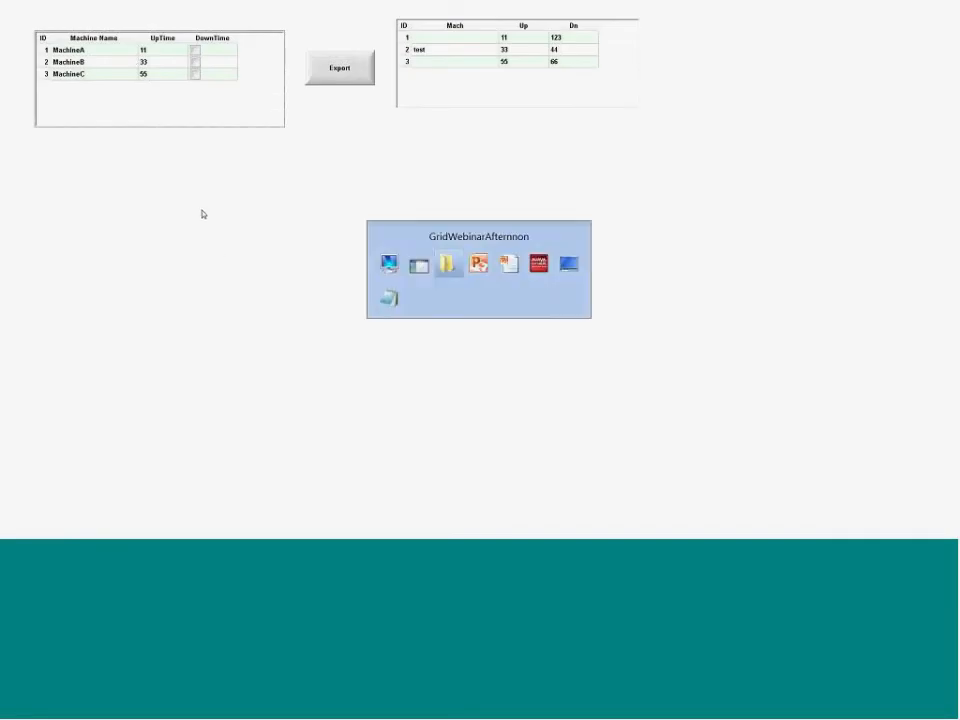
{"action": "key", "text": "alt+Tab"}
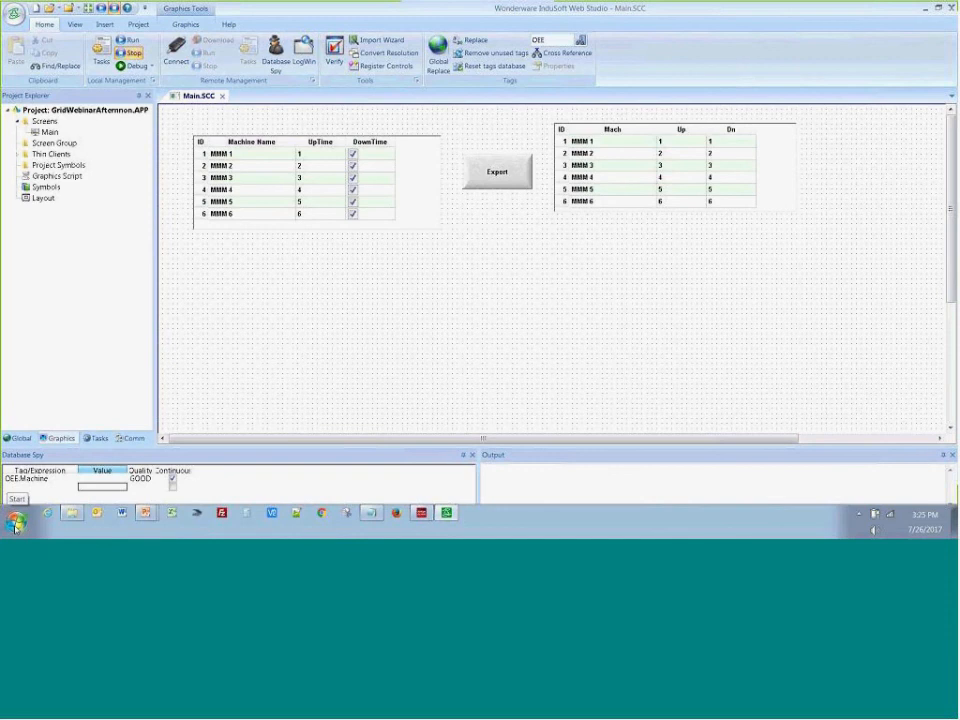
Switch to the file explorer and open OEE.txt from the GridWebinarAfternnon folder with Notepad
{"action": "left_click", "coordinate": [71, 513]}
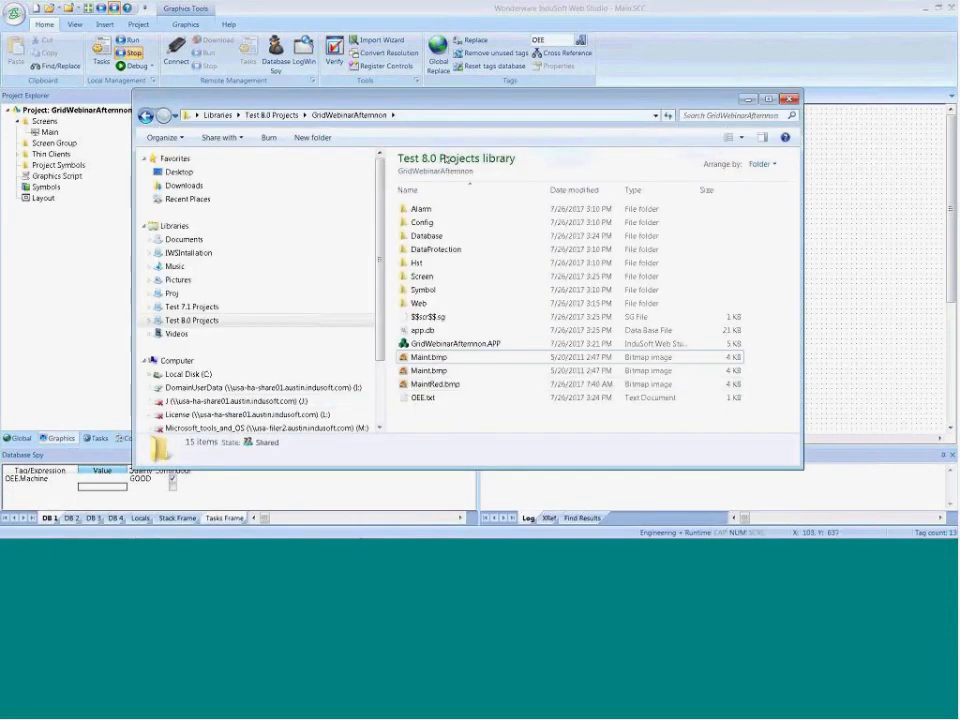
{"action": "right_click", "coordinate": [426, 398]}
{"action": "mouse_move", "coordinate": [500, 216]}
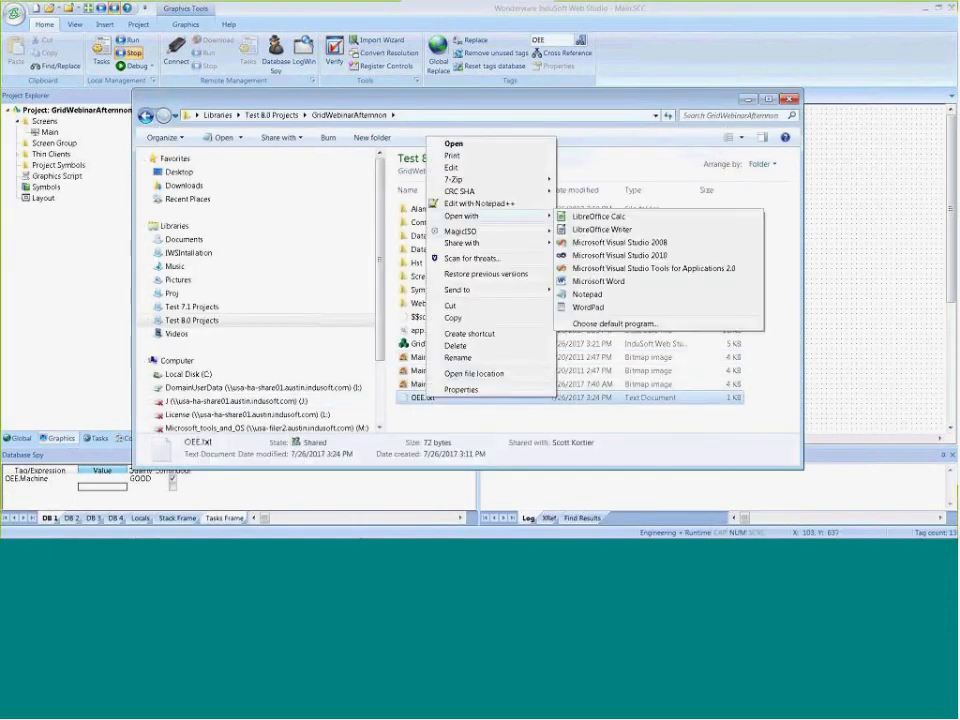
{"action": "left_click", "coordinate": [587, 294]}
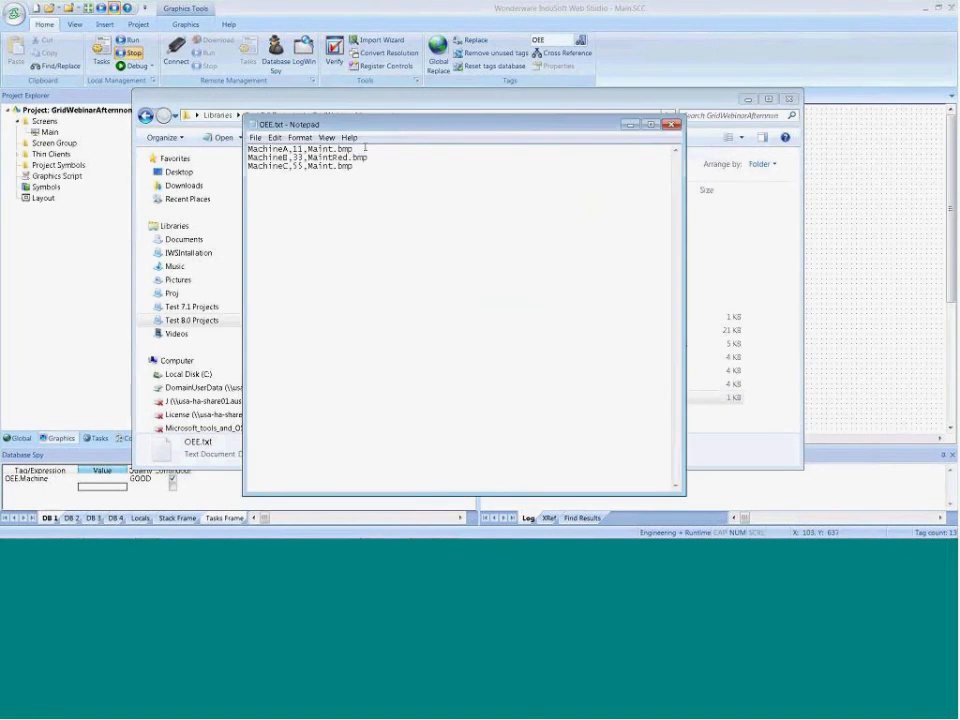
Replace the picture names of MachineA, MachineB and MachineC in OEE.txt with 1, 0 and 1, save the file and return to InduSoft Web Studio
{"action": "left_click_drag", "start_coordinate": [365, 148], "coordinate": [308, 149]}
{"action": "type", "text": "1"}
{"action": "left_click_drag", "start_coordinate": [368, 158], "coordinate": [308, 158]}
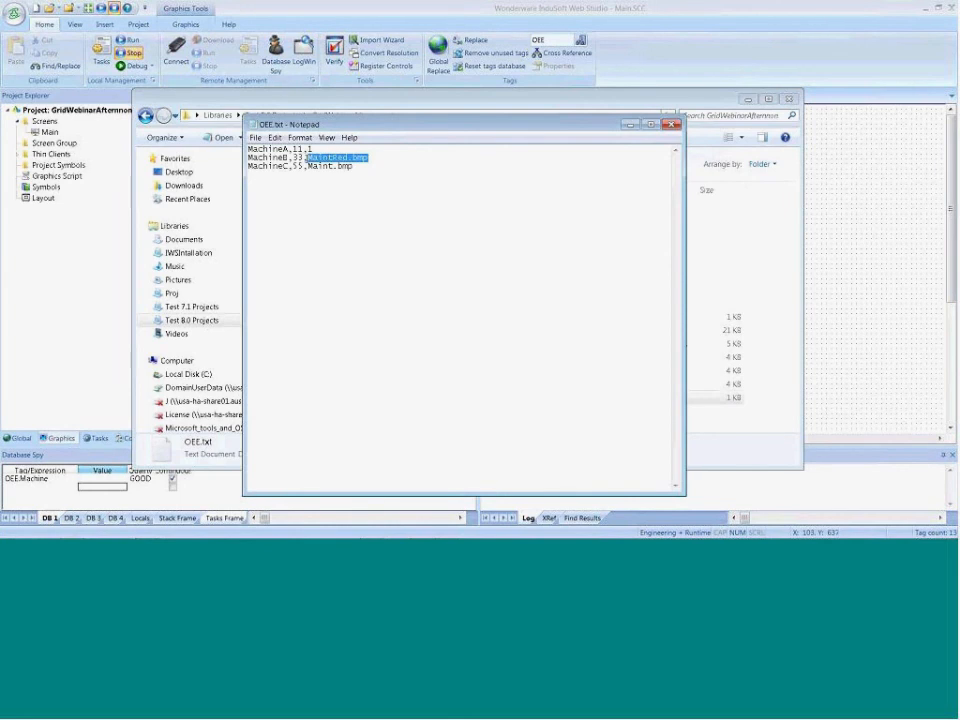
{"action": "type", "text": "0"}
{"action": "left_click_drag", "start_coordinate": [355, 166], "coordinate": [308, 167]}
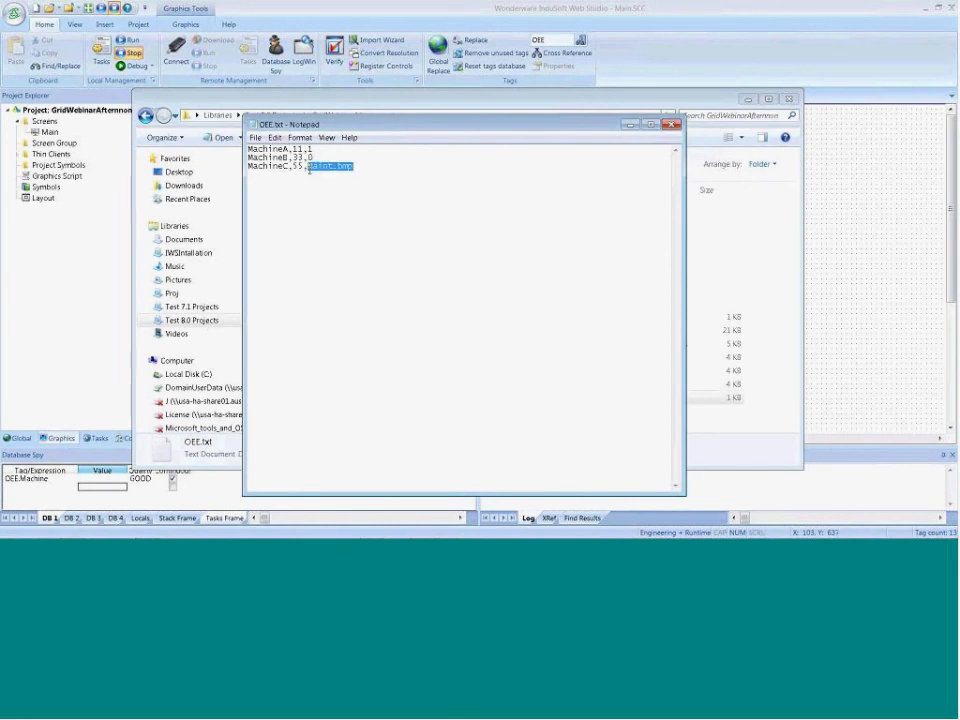
{"action": "type", "text": "1"}
{"action": "left_click", "coordinate": [256, 137]}
{"action": "left_click", "coordinate": [270, 174]}
{"action": "left_click", "coordinate": [671, 124]}
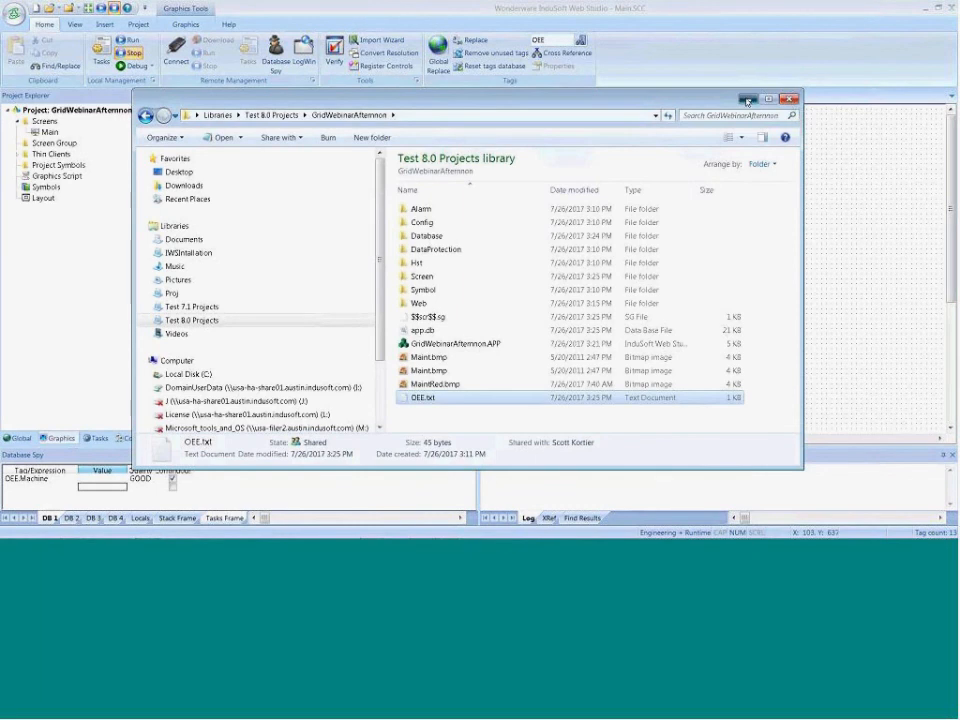
{"action": "left_click", "coordinate": [789, 100]}
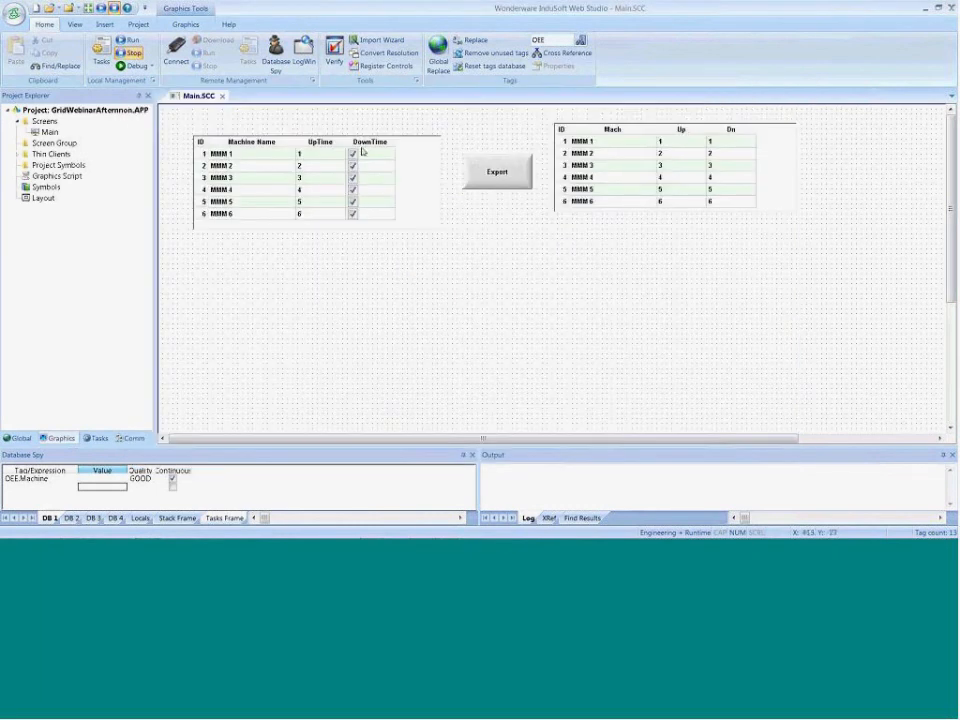
Run the project, tick MachineB's DownTime check box and clear MachineC's in the first grid
{"action": "left_click", "coordinate": [129, 41]}
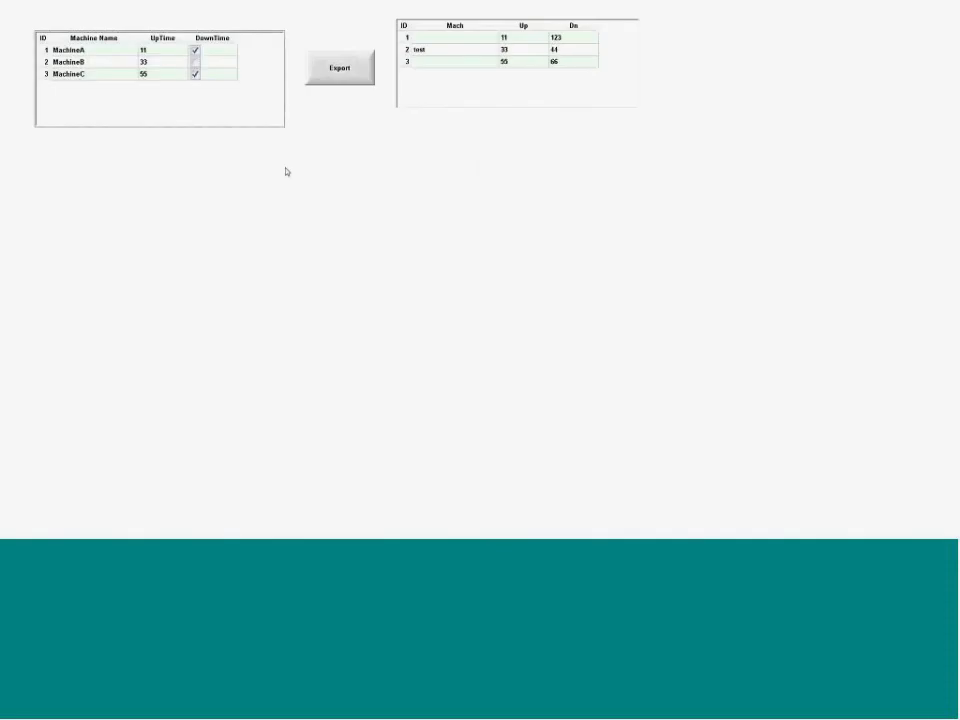
{"action": "left_click", "coordinate": [194, 64]}
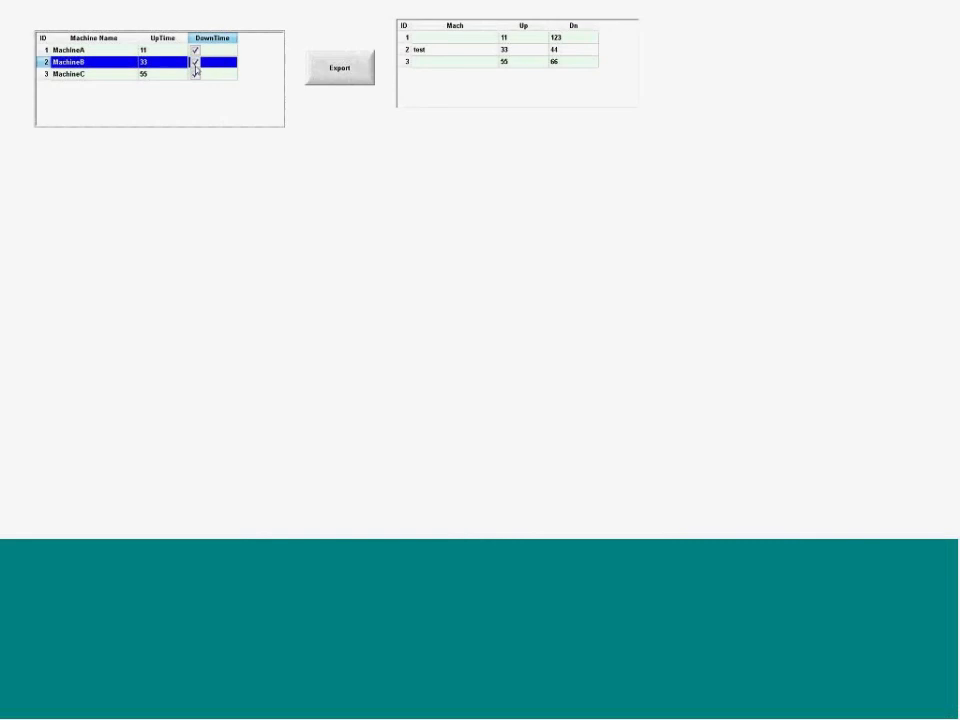
{"action": "left_click", "coordinate": [195, 74]}
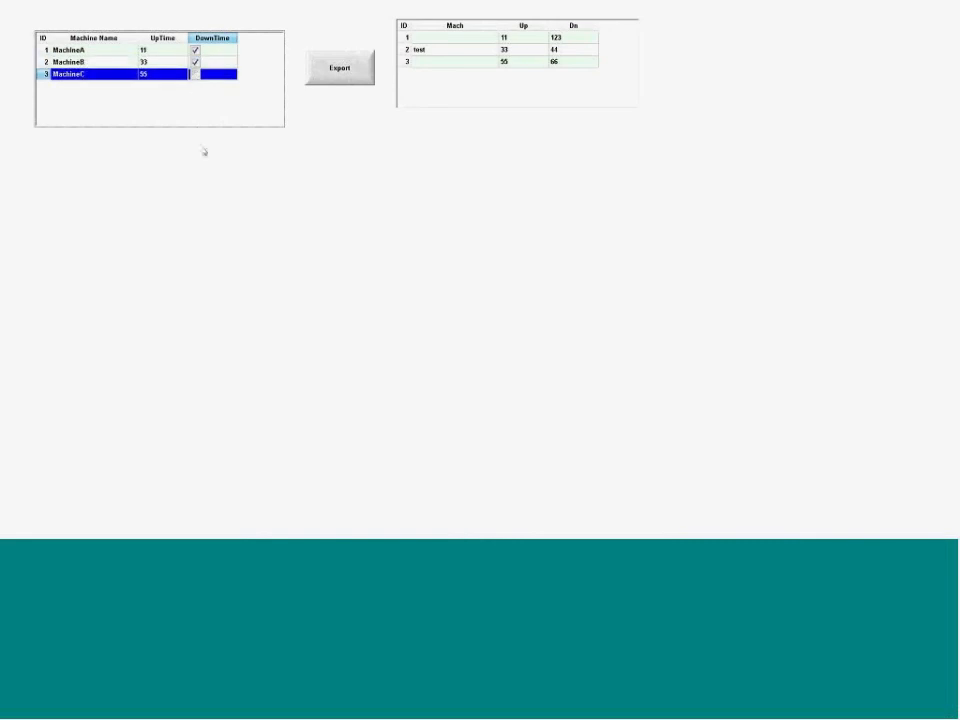
Switch to the file explorer, open OEE.txt with Notepad to check the values written by the grid, and return to the running project
{"action": "key", "text": "alt+Tab"}
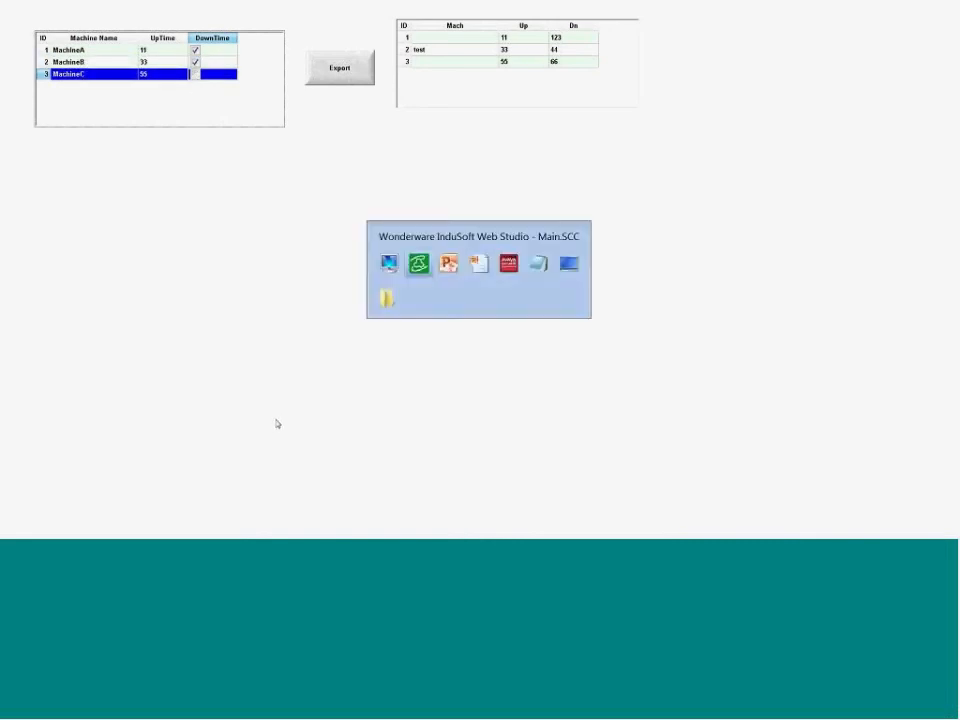
{"action": "key", "text": "super"}
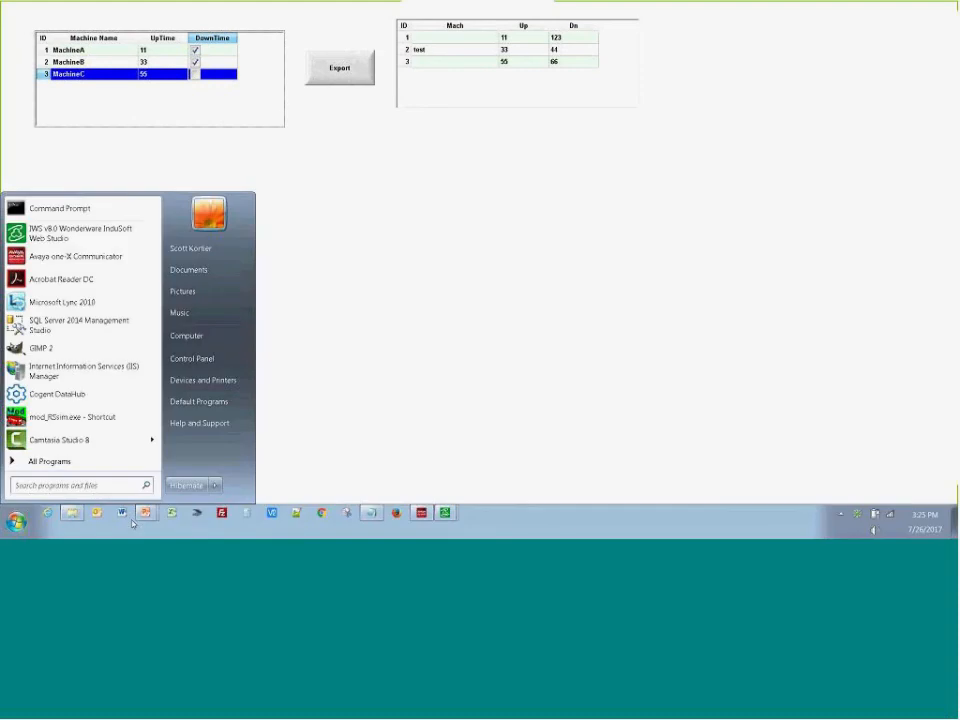
{"action": "left_click", "coordinate": [75, 516]}
{"action": "right_click", "coordinate": [416, 397]}
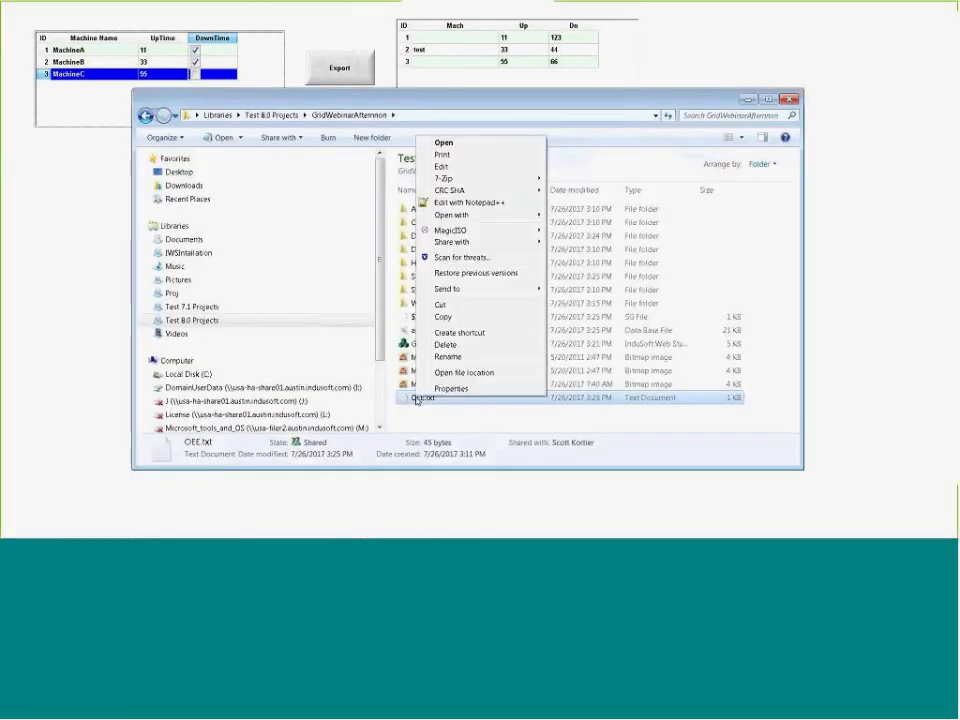
{"action": "mouse_move", "coordinate": [460, 215]}
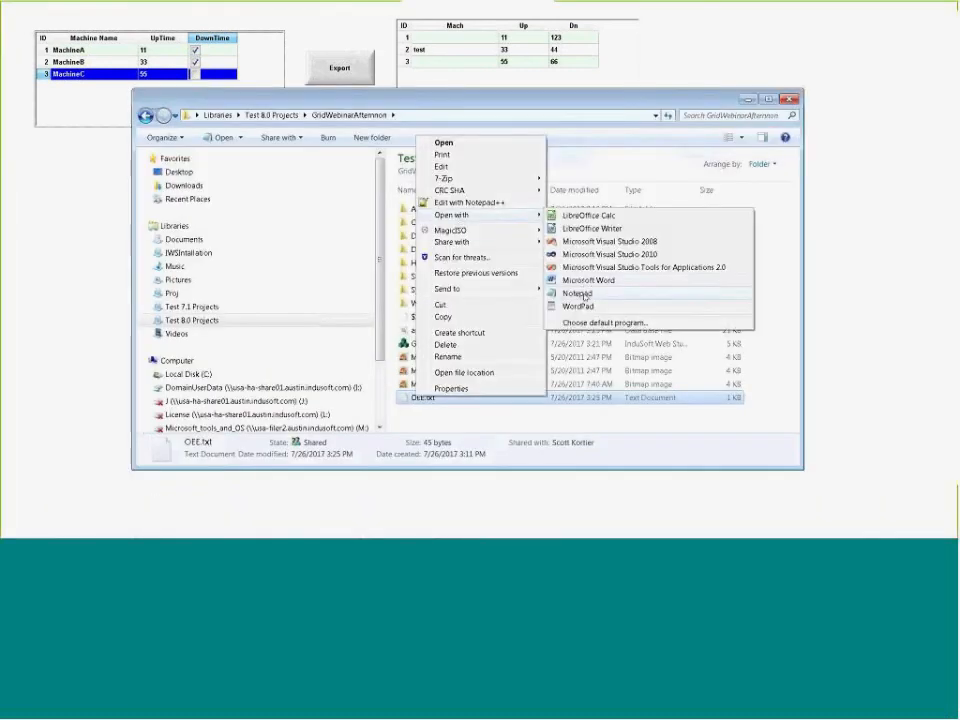
{"action": "left_click", "coordinate": [577, 293]}
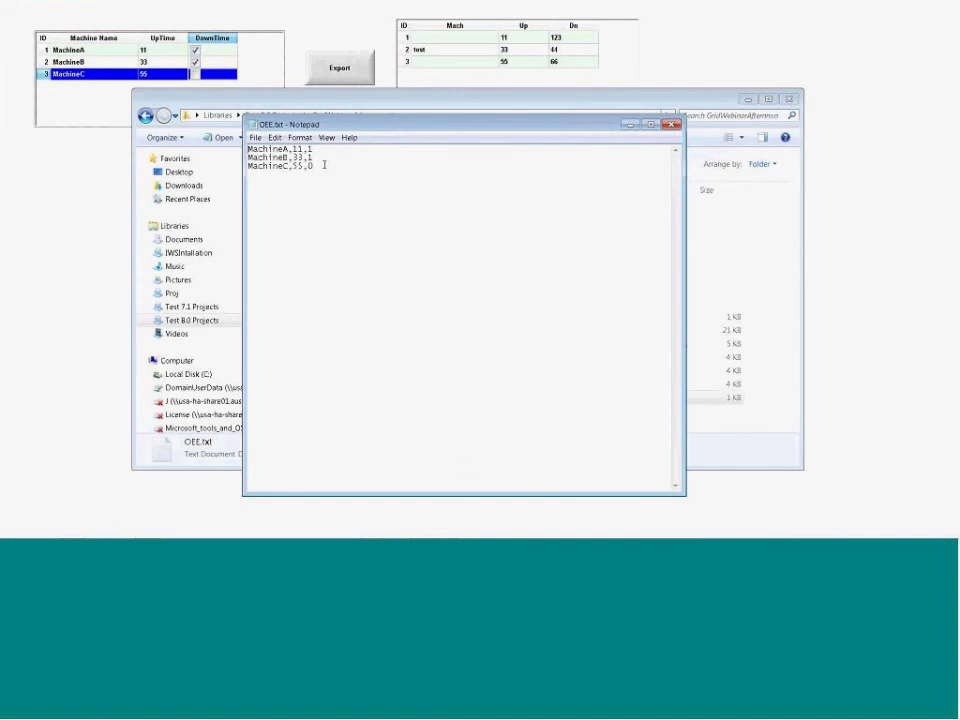
{"action": "left_click", "coordinate": [670, 124]}
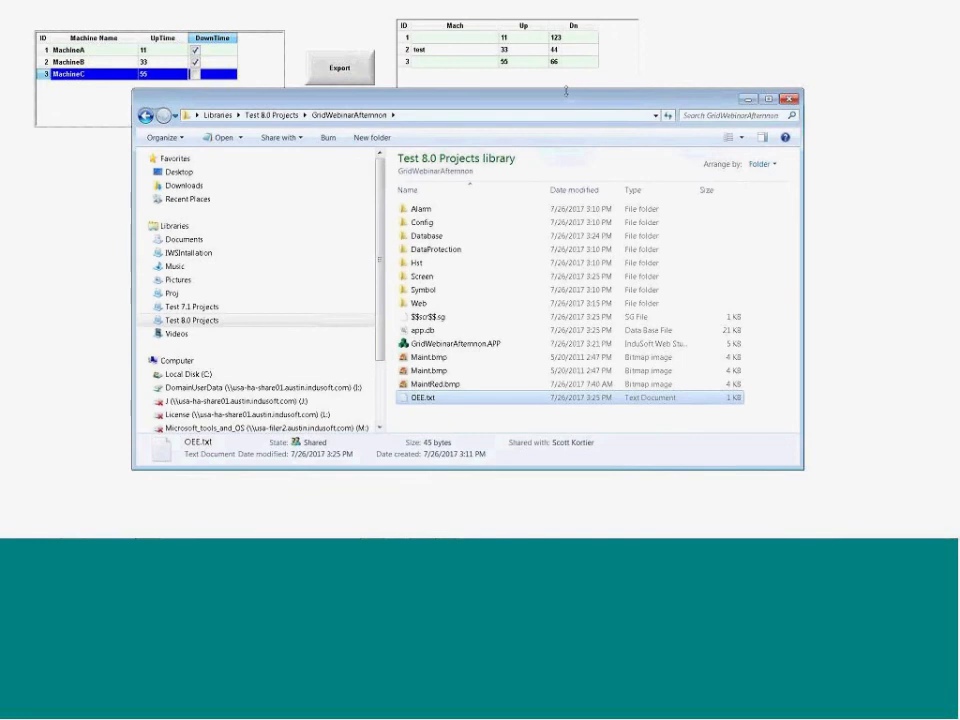
{"action": "left_click", "coordinate": [746, 101]}
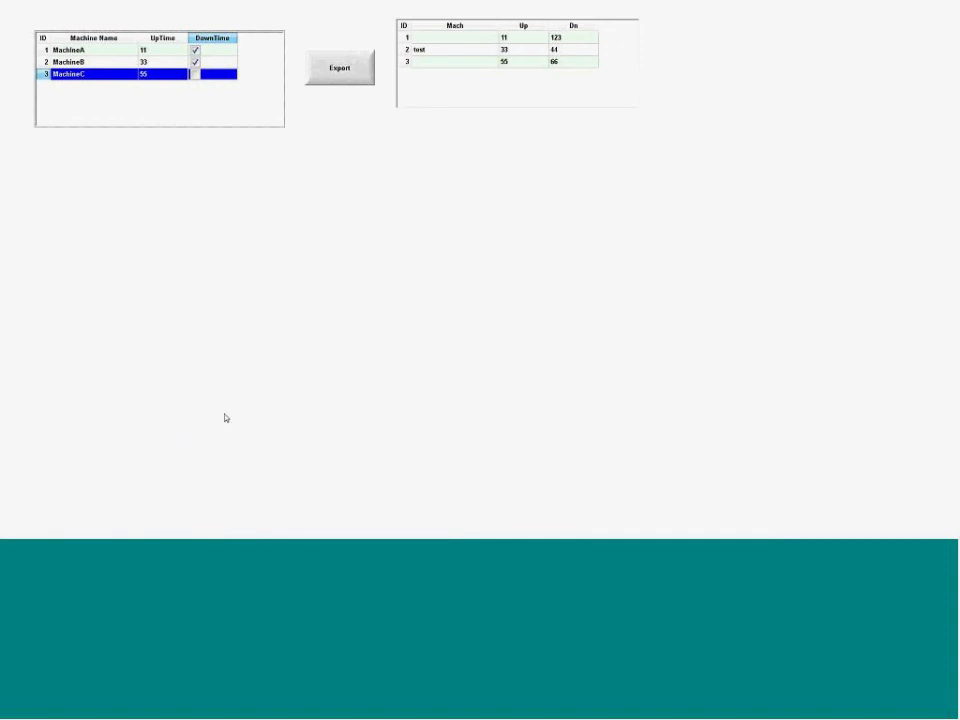
Switch to the PowerPoint presentation and advance to the Class Tag Source slide
{"action": "key", "text": "alt+Tab"}
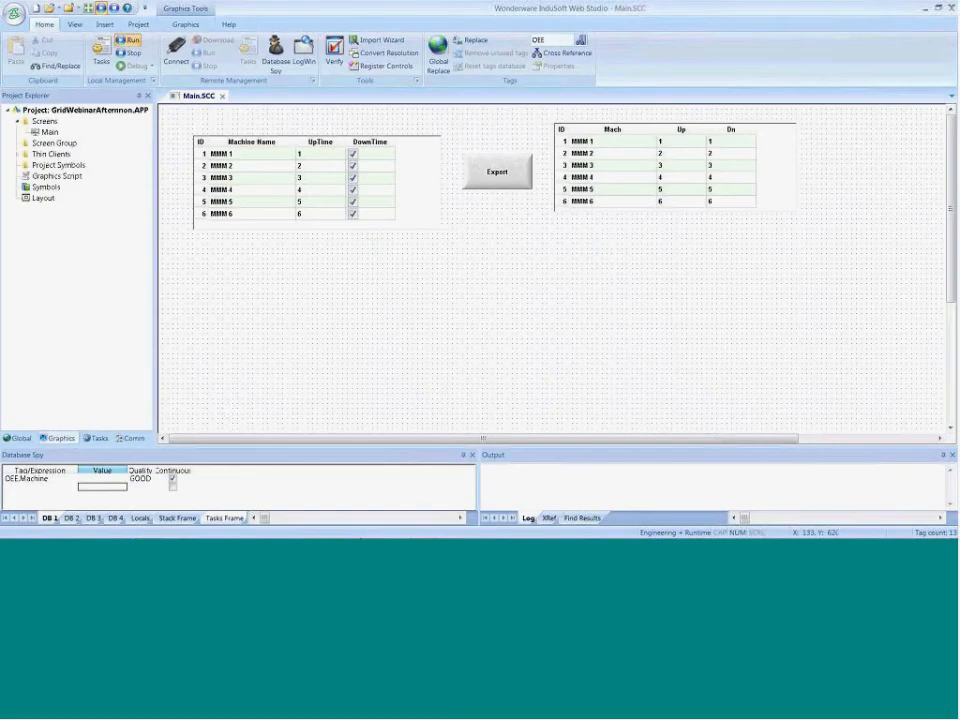
{"action": "key", "text": "alt+Tab"}
{"action": "key", "text": "alt+Tab"}
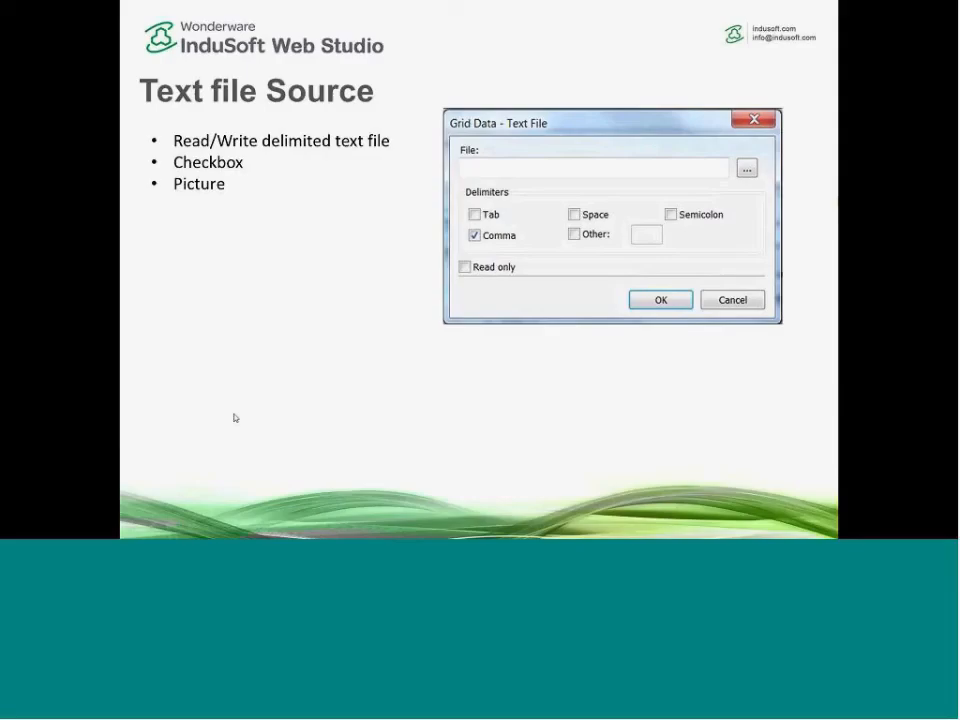
{"action": "left_click", "coordinate": [292, 351]}
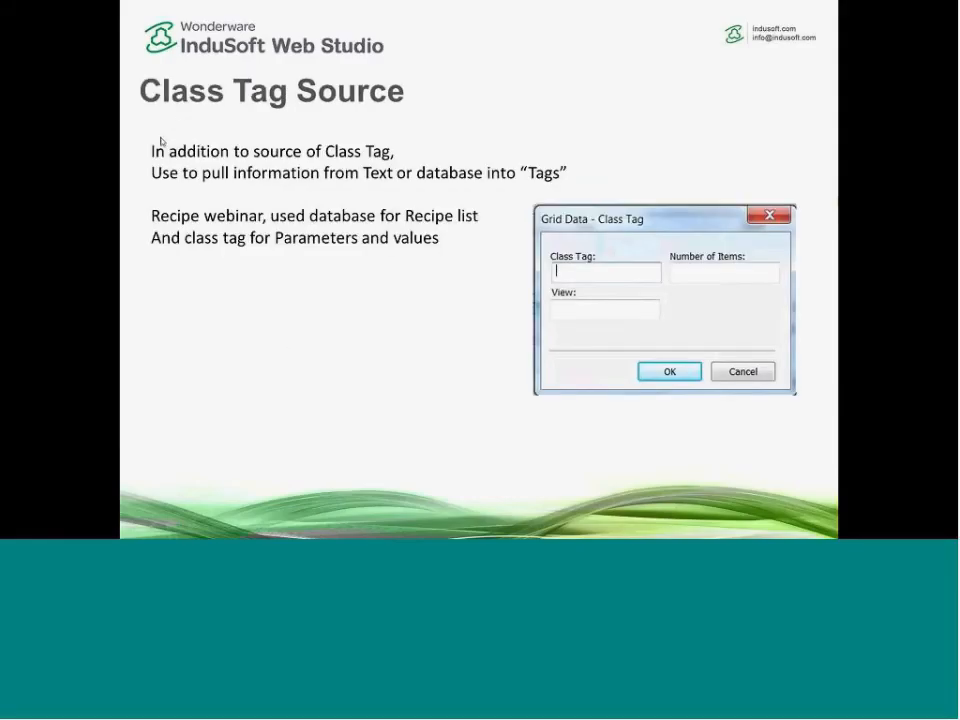
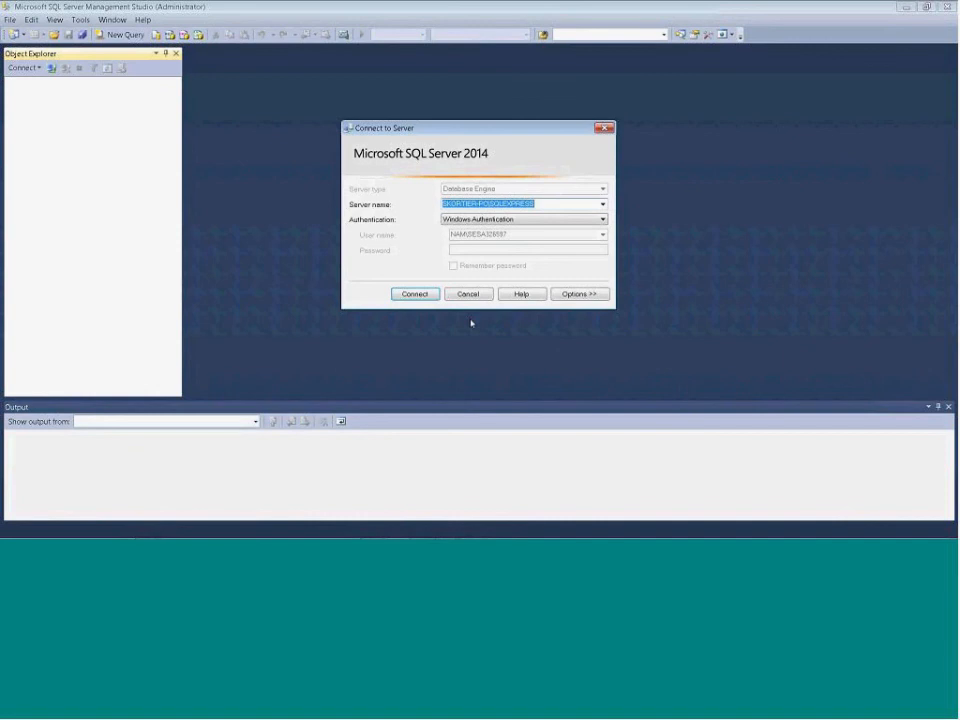
Connect to the local SQL Server Express instance and create a new database named GridWebinarAfternoon
{"action": "left_click", "coordinate": [414, 294]}
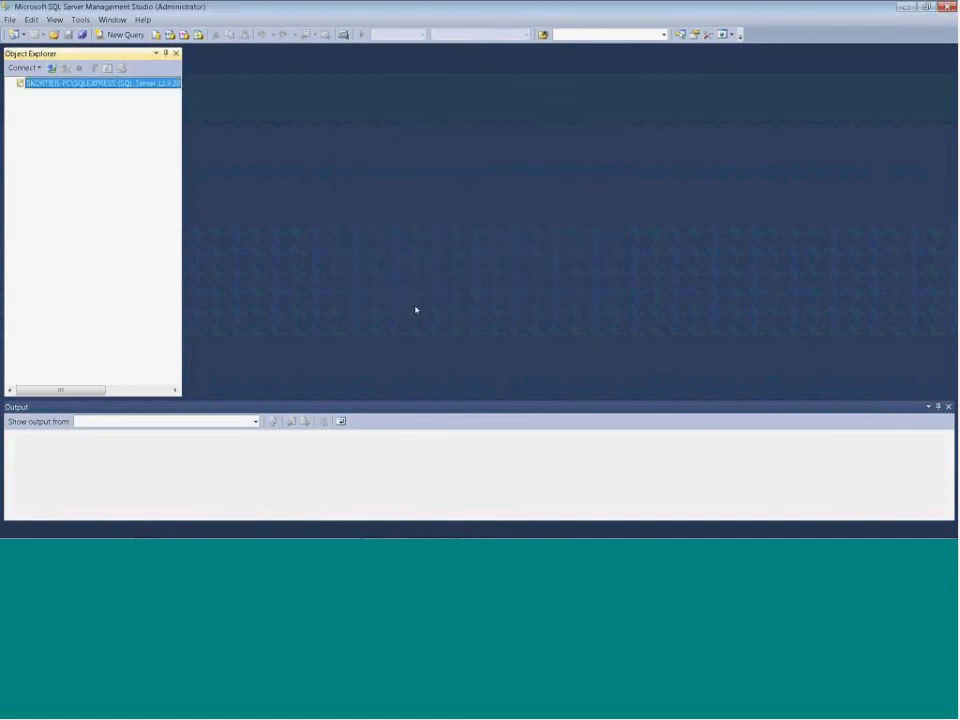
{"action": "left_click", "coordinate": [51, 94]}
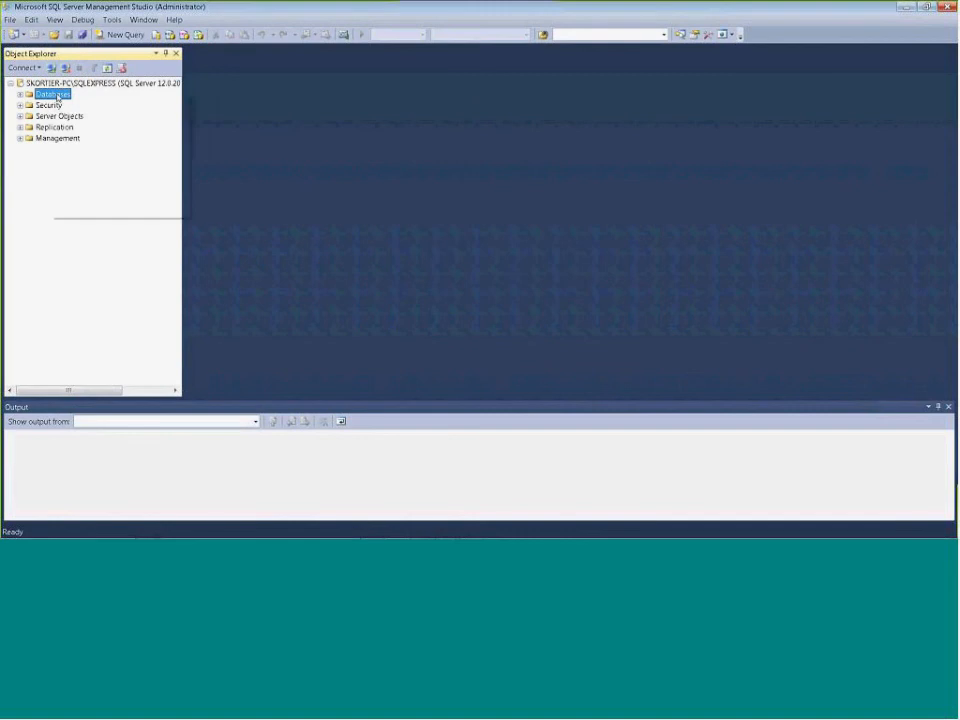
{"action": "right_click", "coordinate": [51, 94]}
{"action": "left_click", "coordinate": [78, 99]}
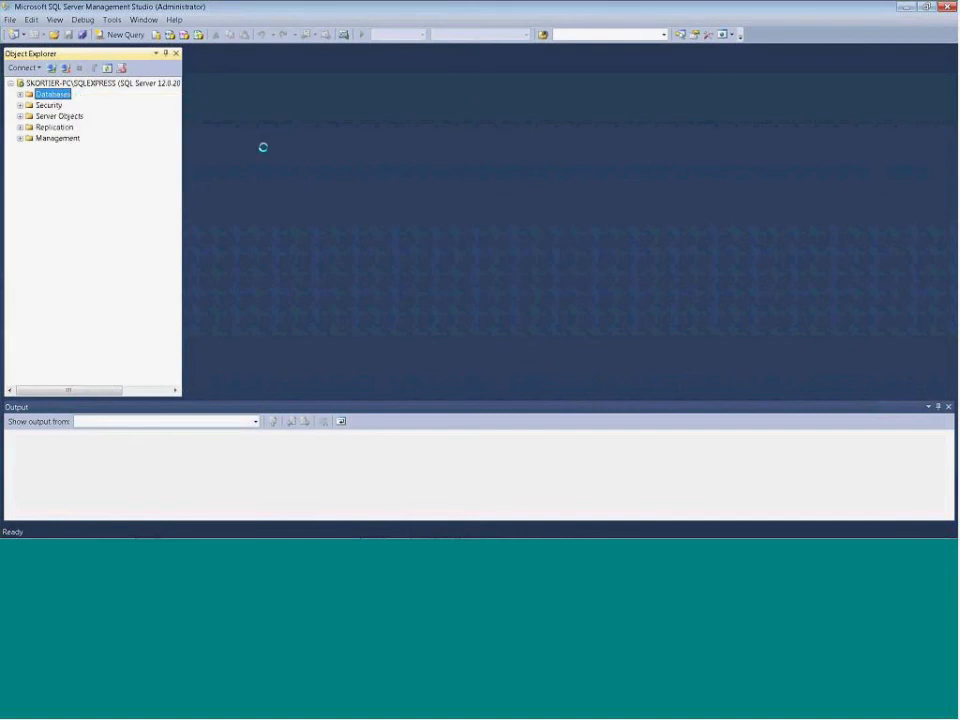
{"action": "type", "text": "GridW"}
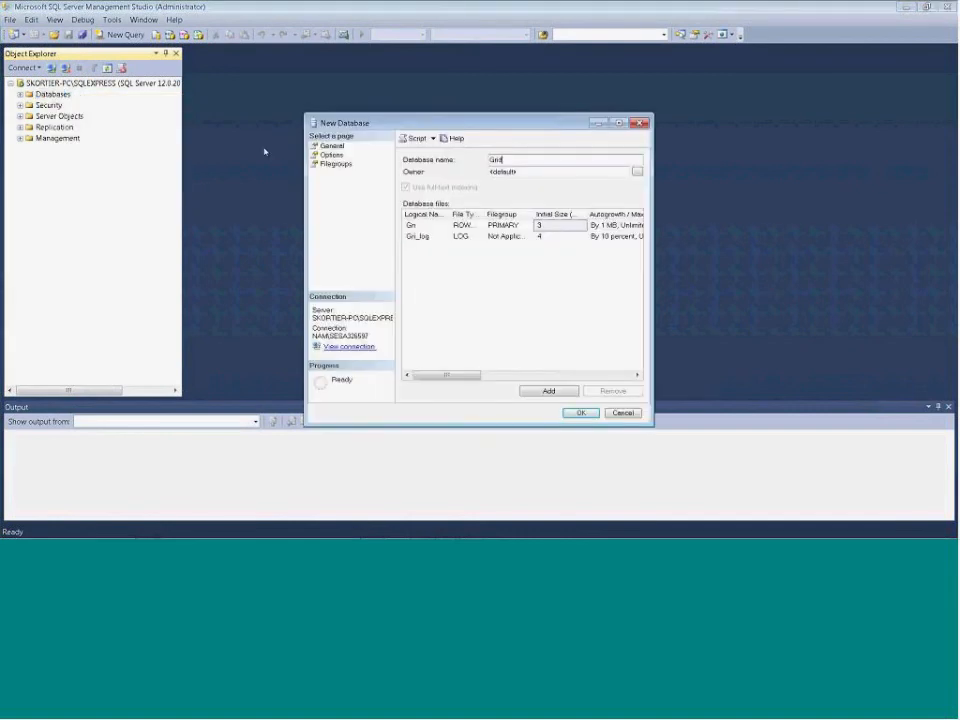
{"action": "type", "text": "ebinarsAfe"}
{"action": "type", "text": "ernoon"}
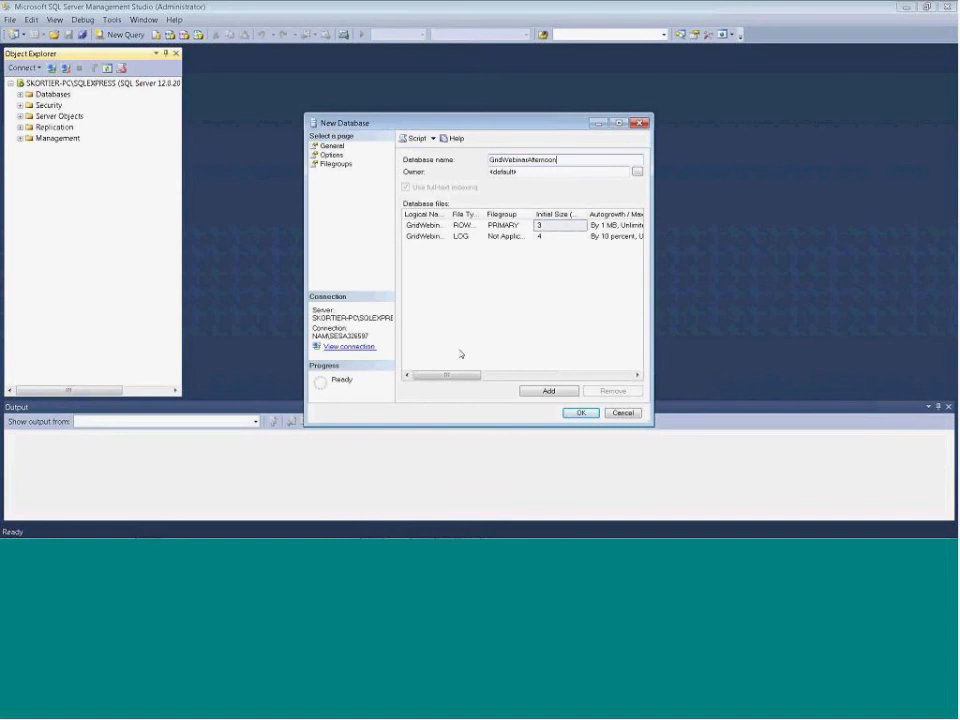
{"action": "left_click", "coordinate": [580, 412]}
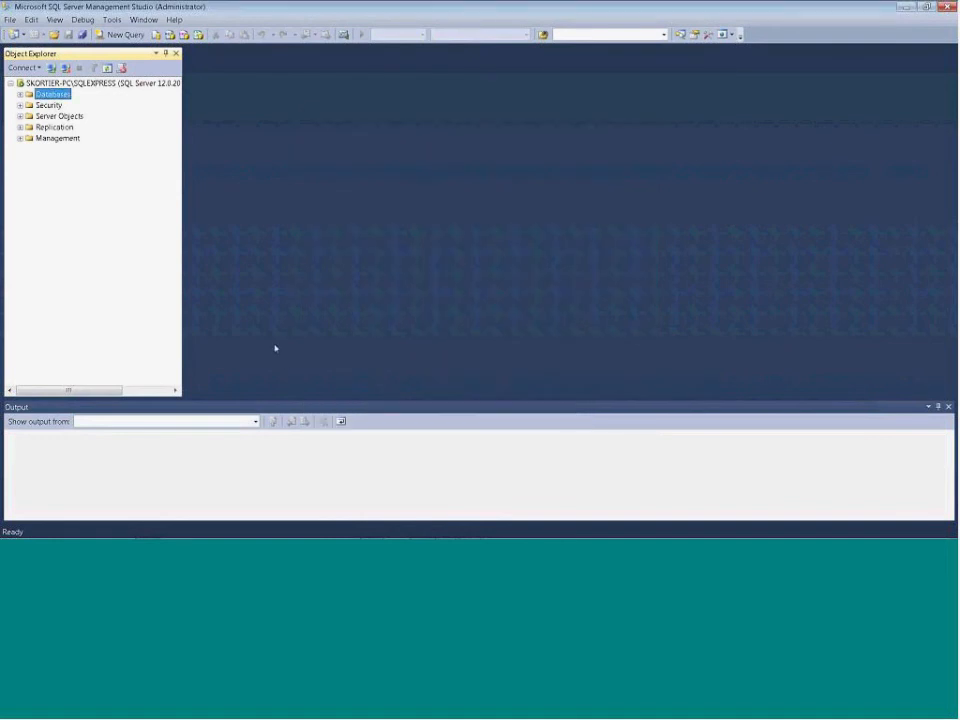
Switch to InduSoft Web Studio, close the Main screen and open the project's default database configuration
{"action": "key", "text": "alt+Tab"}
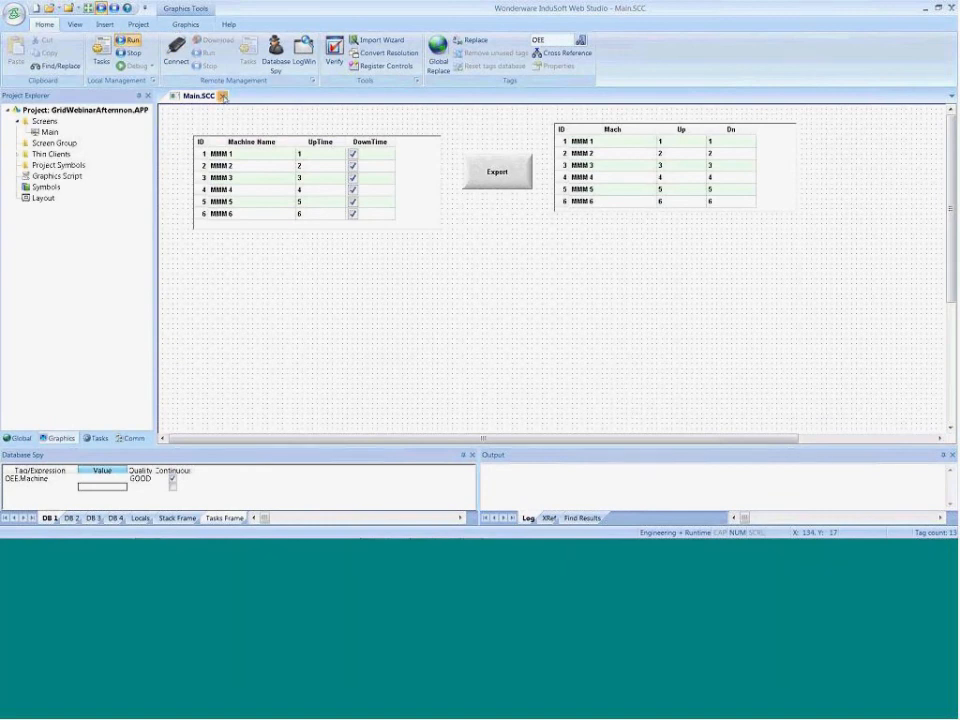
{"action": "left_click", "coordinate": [223, 96]}
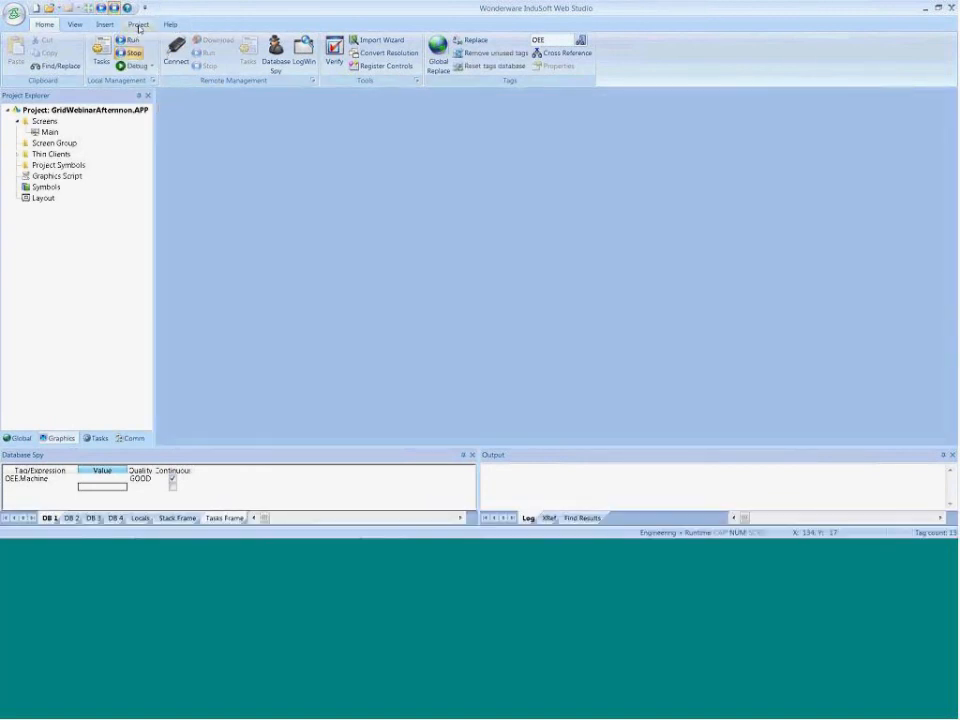
{"action": "left_click", "coordinate": [139, 25]}
{"action": "left_click", "coordinate": [113, 50]}
{"action": "left_click", "coordinate": [420, 302]}
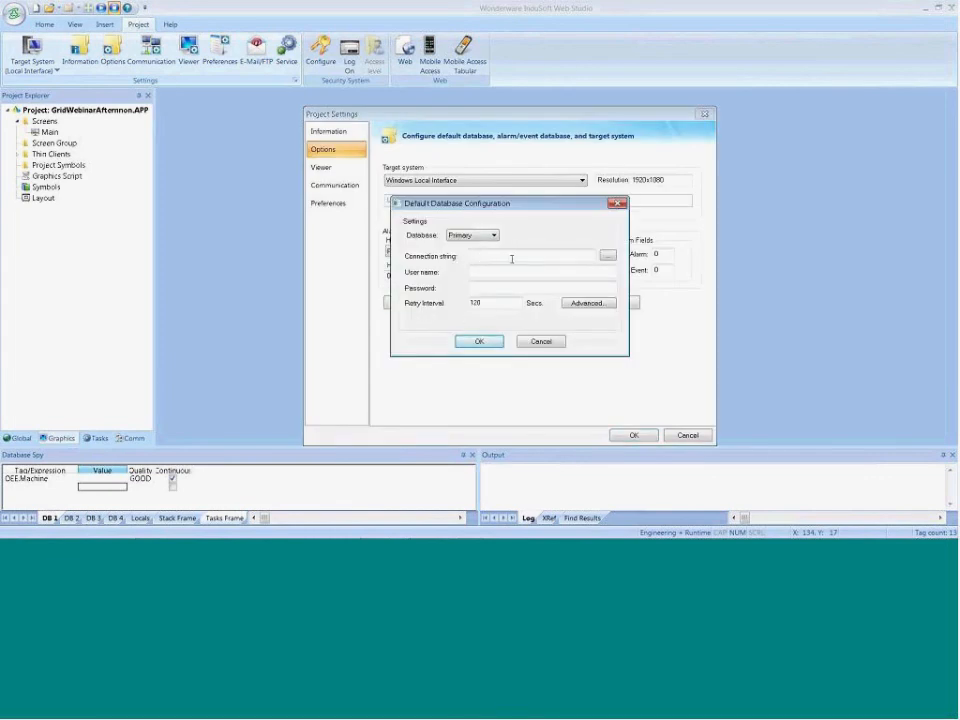
Choose Microsoft OLE DB Provider for SQL Server as the provider for the default database's connection string
{"action": "left_click", "coordinate": [608, 255]}
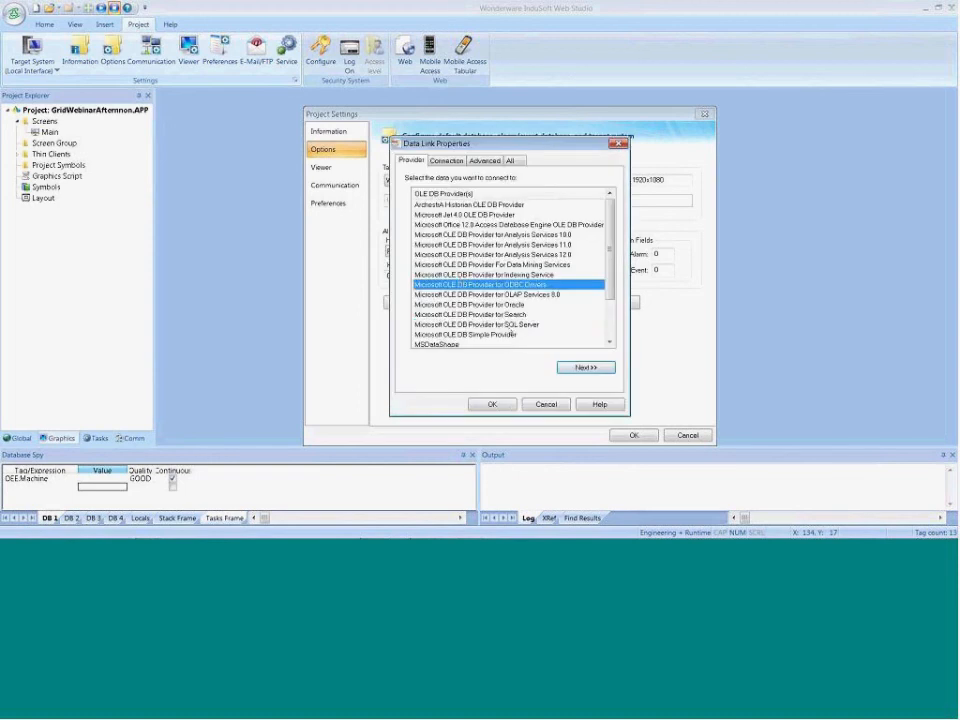
{"action": "left_click", "coordinate": [497, 325]}
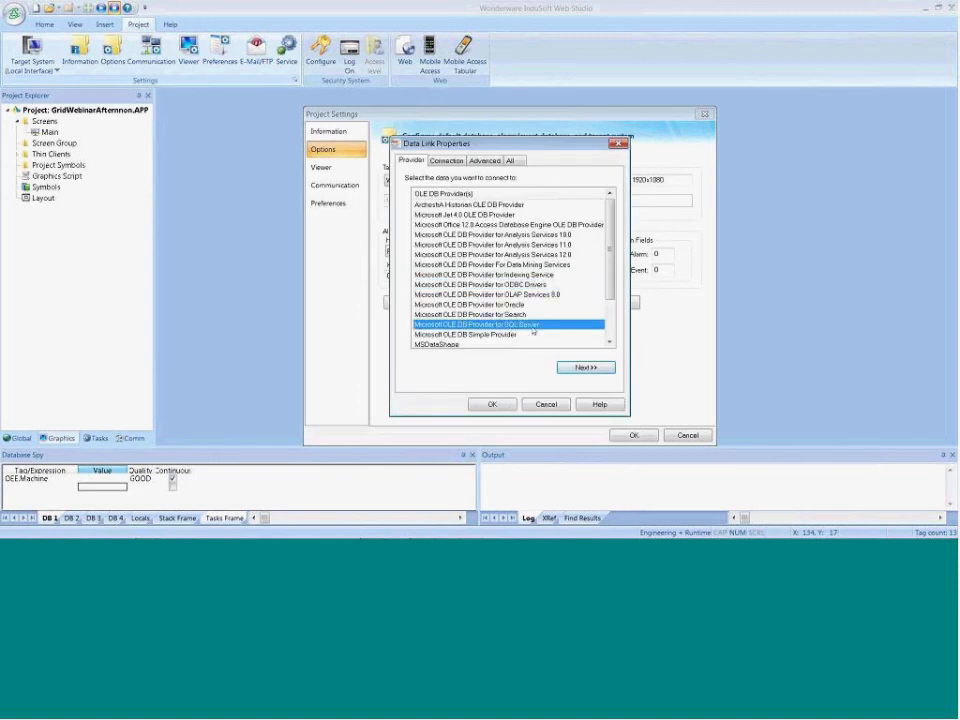
{"action": "left_click", "coordinate": [583, 368]}
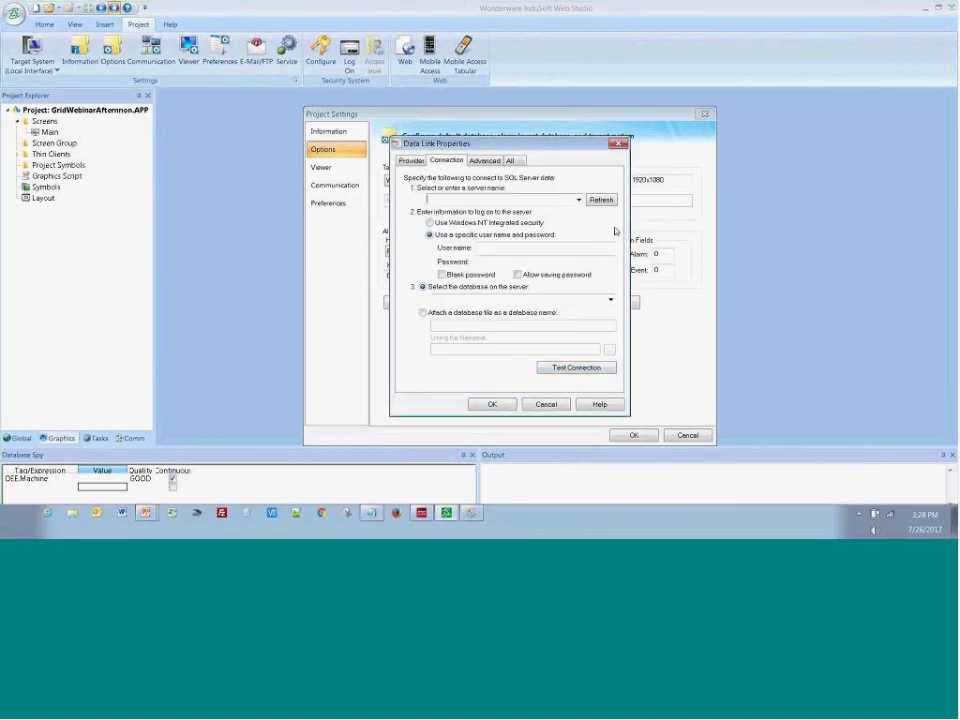
Set the connection's server to (local)\SQLExpress and log on with Windows NT Integrated security
{"action": "type", "text": "("}
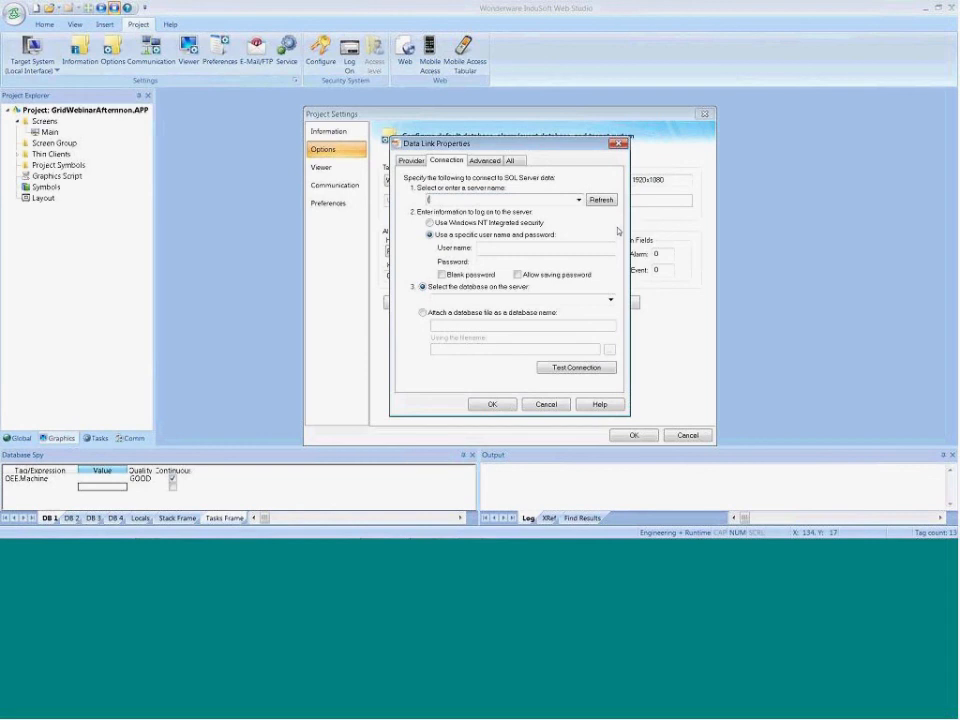
{"action": "type", "text": "local)\\SQLExpress"}
{"action": "left_click", "coordinate": [430, 222]}
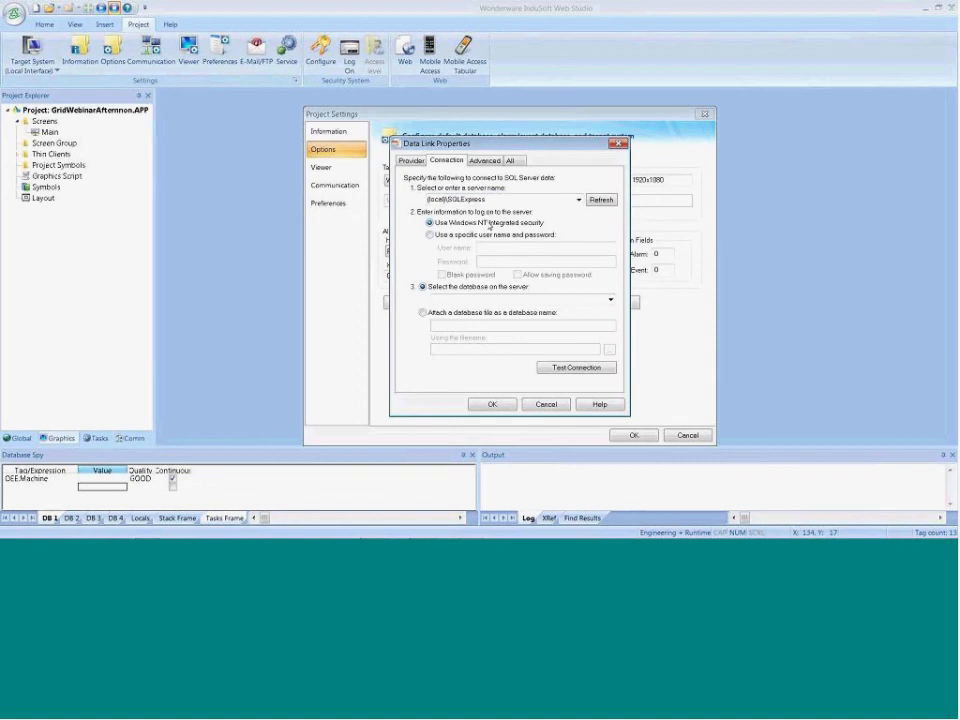
Select the GridWebinarAfternoon database, test the connection, and accept the database configuration and project settings
{"action": "left_click", "coordinate": [608, 299]}
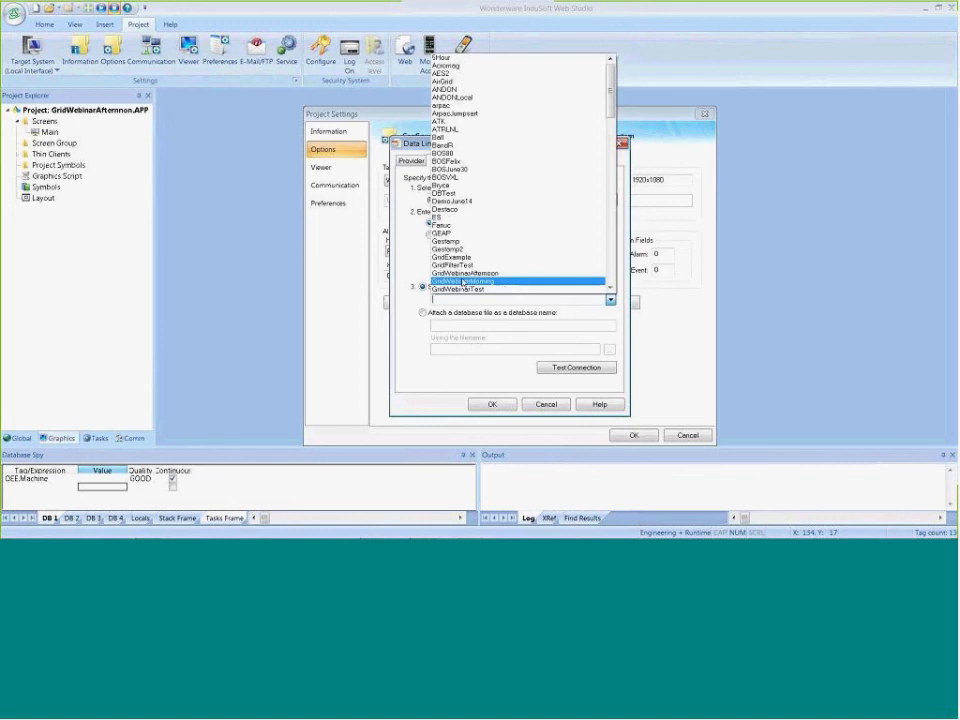
{"action": "left_click", "coordinate": [517, 273]}
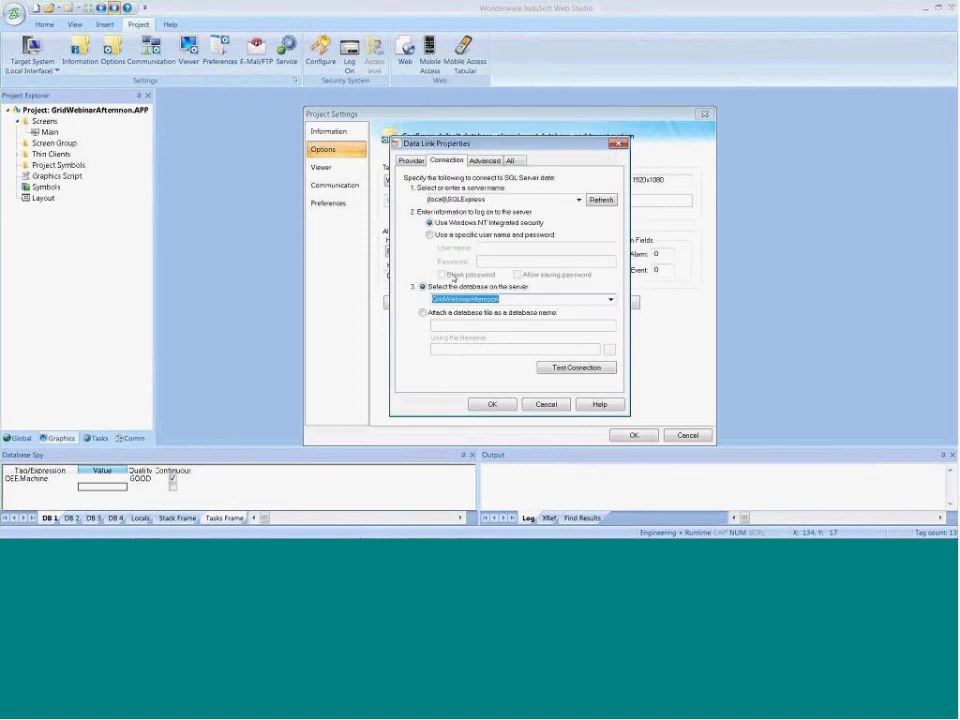
{"action": "left_click", "coordinate": [564, 368]}
{"action": "left_click", "coordinate": [527, 318]}
{"action": "left_click", "coordinate": [491, 403]}
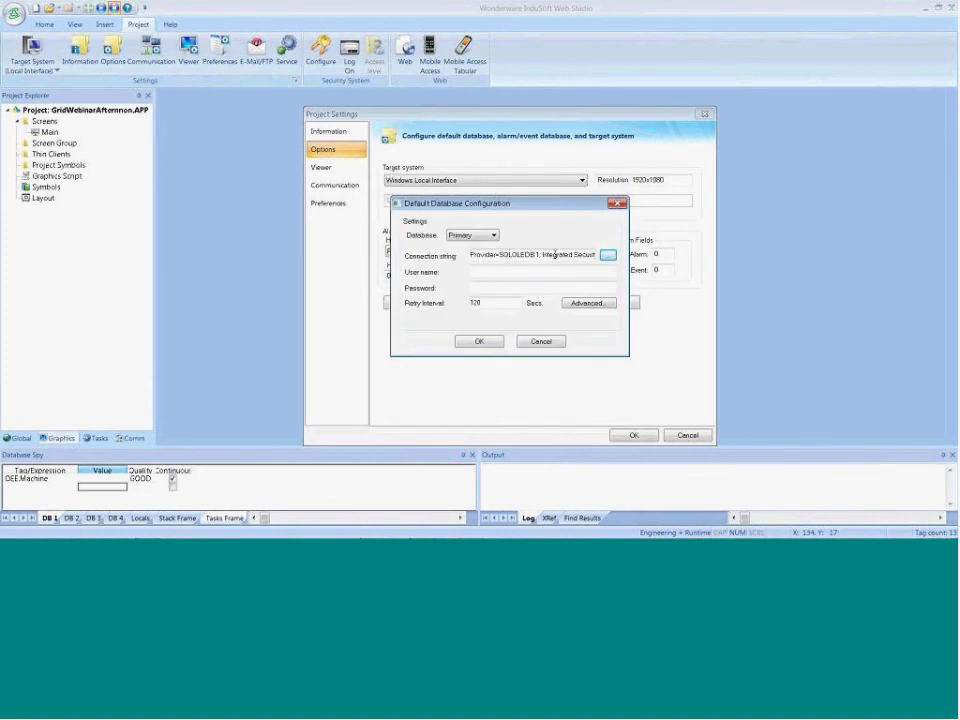
{"action": "left_click", "coordinate": [480, 342]}
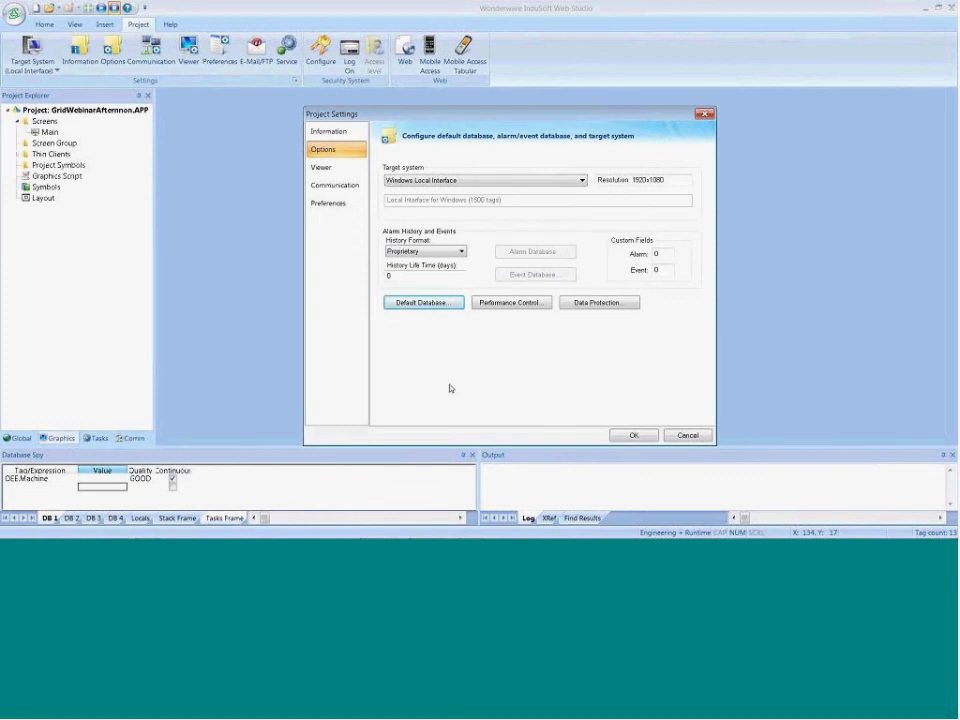
{"action": "left_click", "coordinate": [634, 435]}
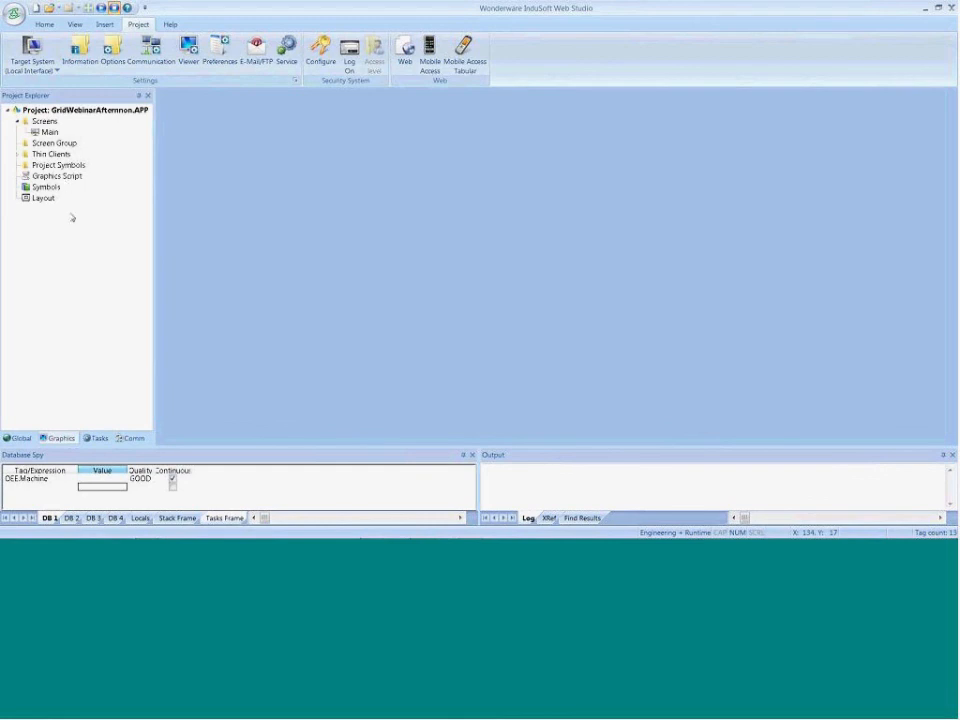
Insert a new trend worksheet and set its history format to Database, keeping the project default connection and default table name
{"action": "left_click", "coordinate": [104, 437]}
{"action": "right_click", "coordinate": [43, 137]}
{"action": "left_click", "coordinate": [62, 140]}
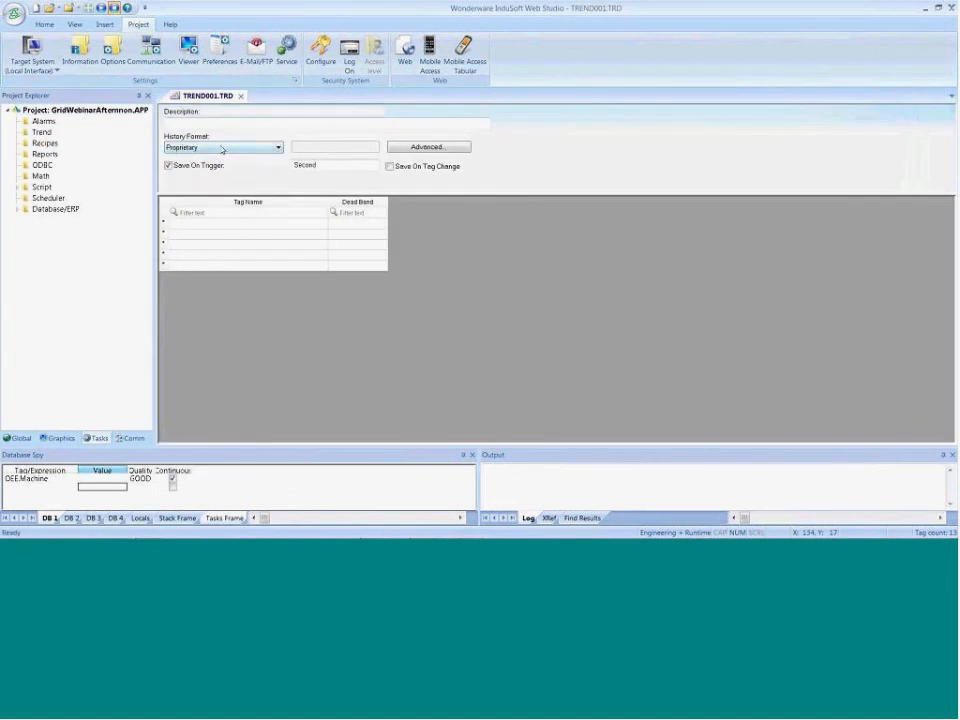
{"action": "left_click", "coordinate": [221, 148]}
{"action": "left_click", "coordinate": [200, 167]}
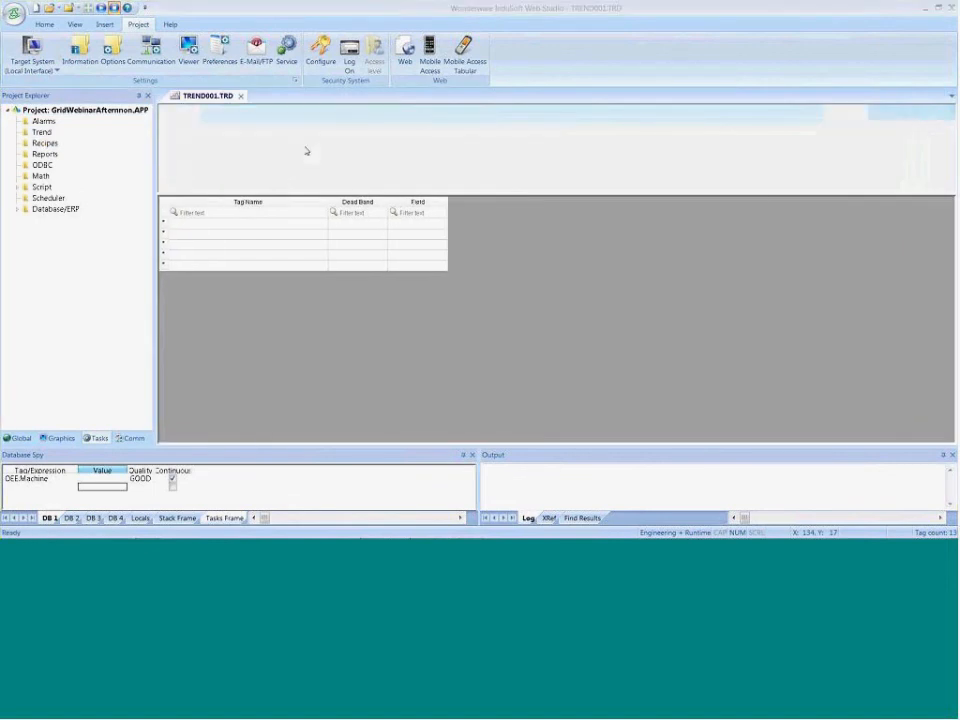
{"action": "left_click", "coordinate": [306, 151]}
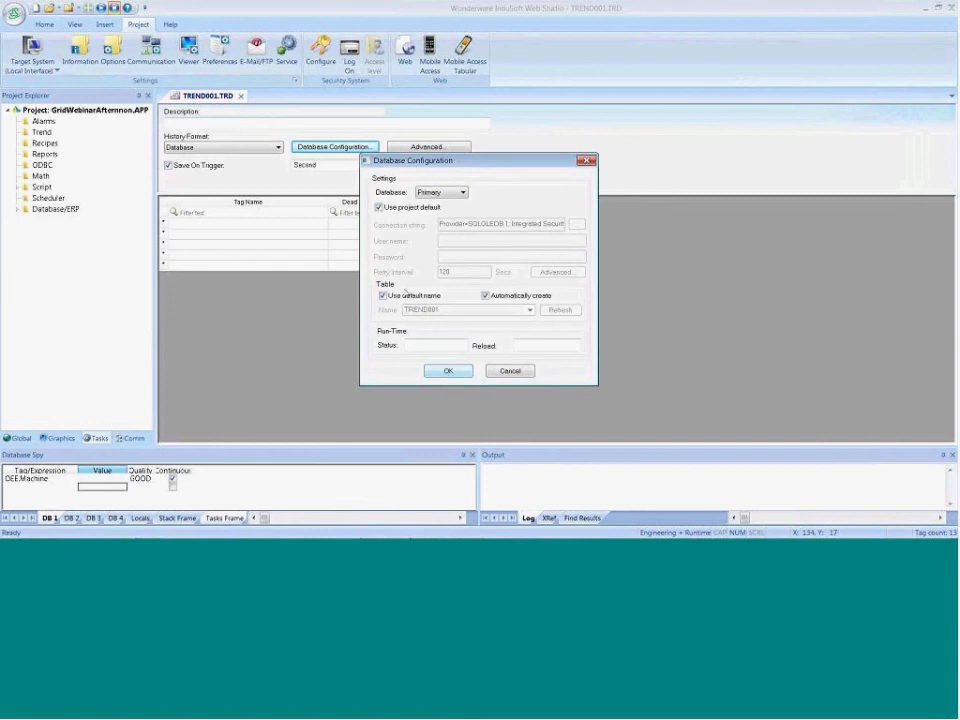
{"action": "left_click", "coordinate": [446, 372]}
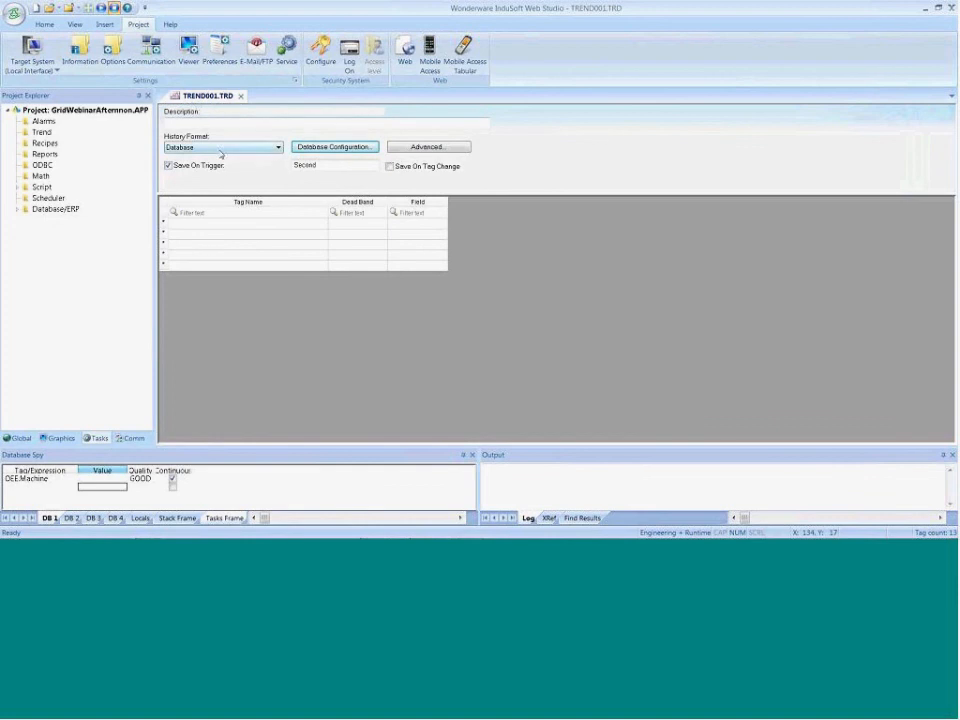
Enter Temperature as the trend worksheet's first tag and create it as an Integer tag with Server scope
{"action": "left_click", "coordinate": [243, 225]}
{"action": "double_click", "coordinate": [243, 225]}
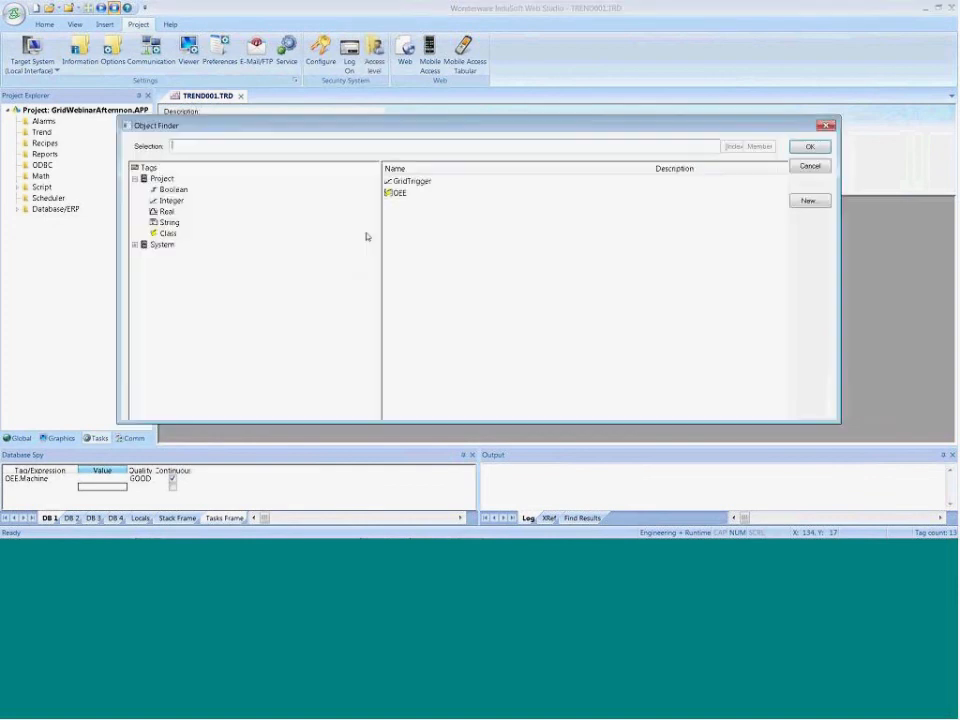
{"action": "left_click", "coordinate": [809, 145]}
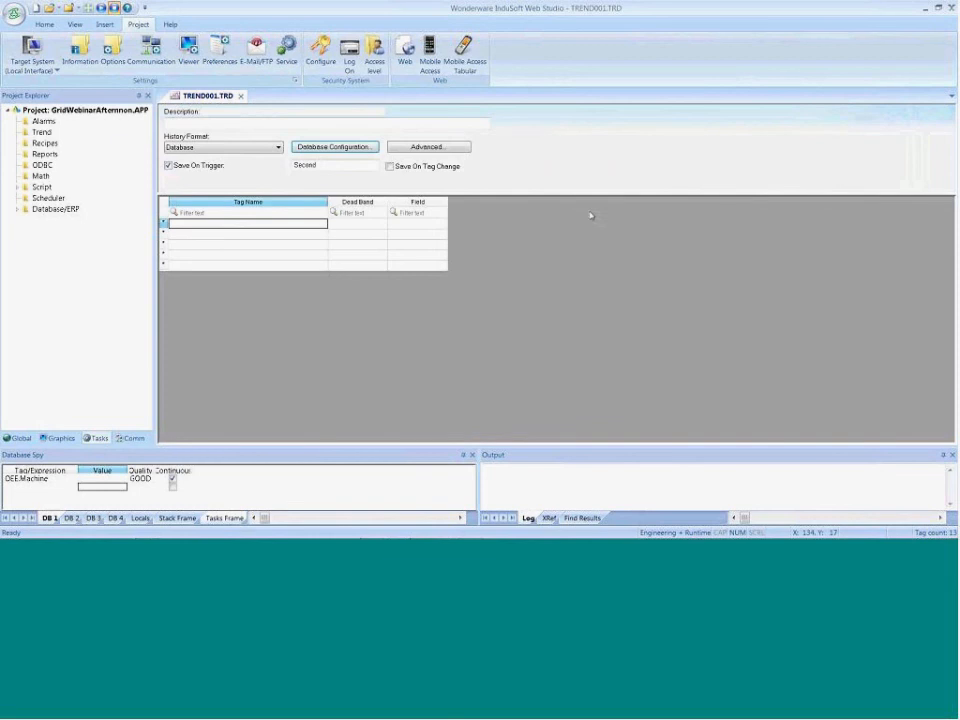
{"action": "type", "text": "Temperature"}
{"action": "key", "text": "Return"}
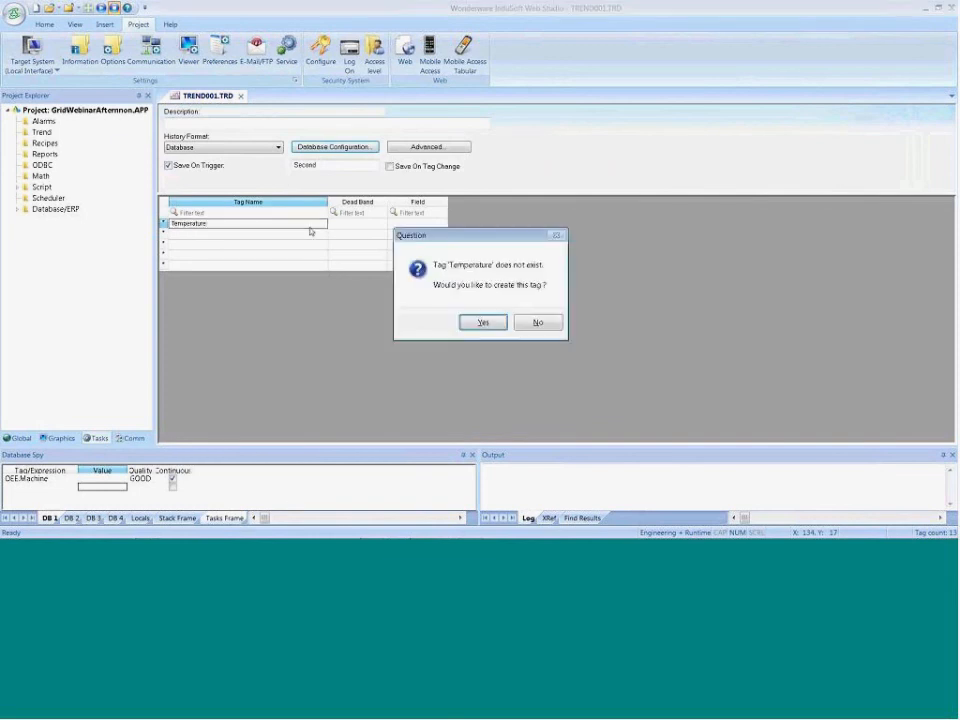
{"action": "left_click", "coordinate": [482, 321]}
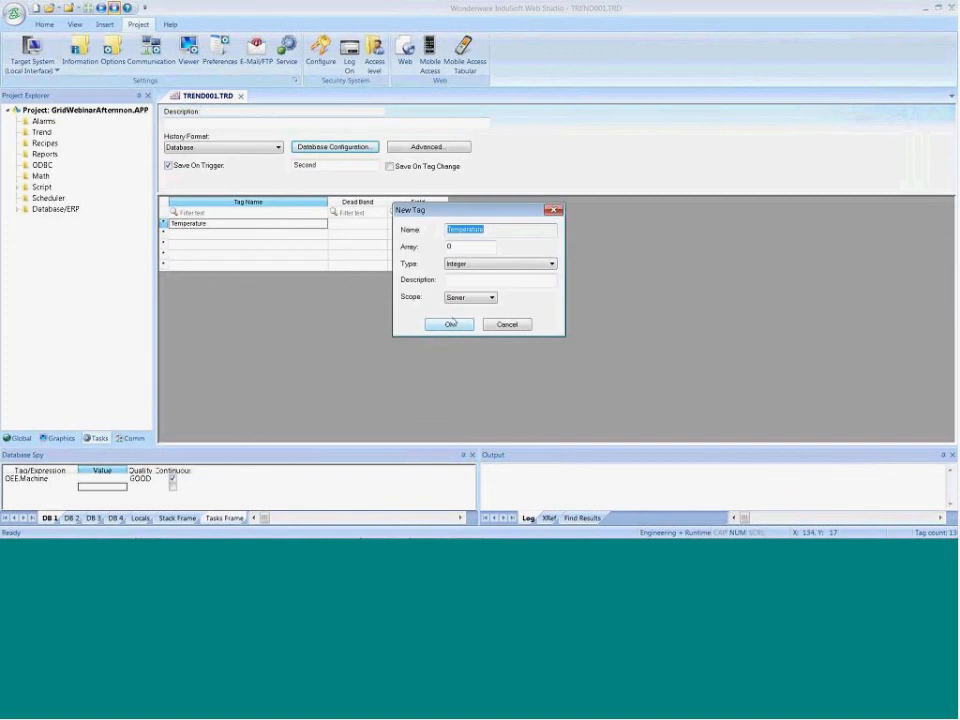
{"action": "left_click", "coordinate": [451, 324]}
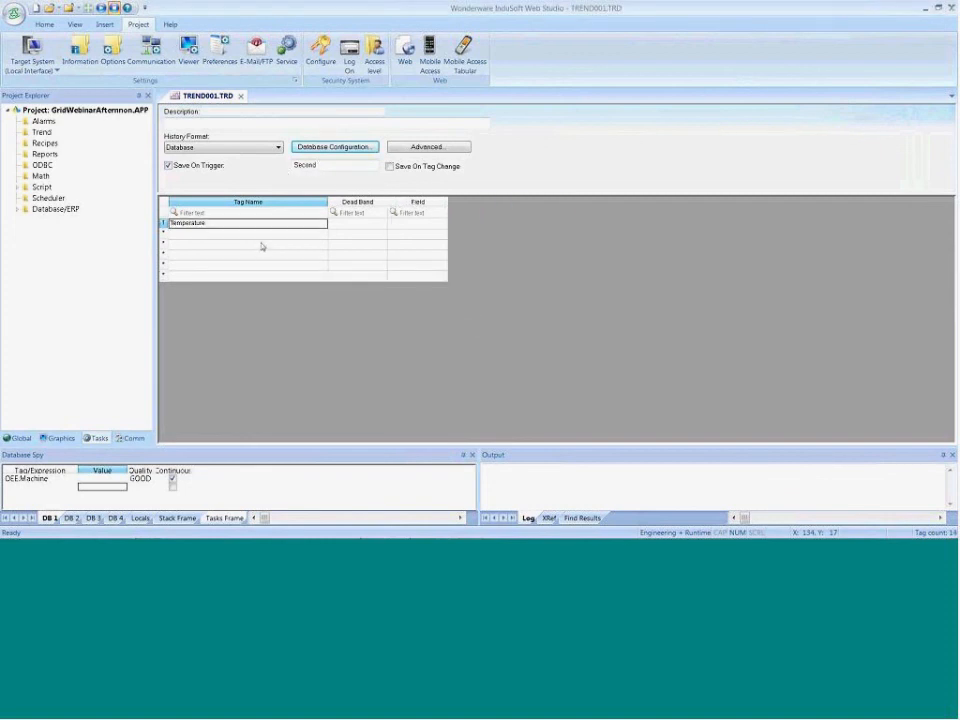
Close the trend worksheet and save it as sheet number 1
{"action": "left_click", "coordinate": [241, 96]}
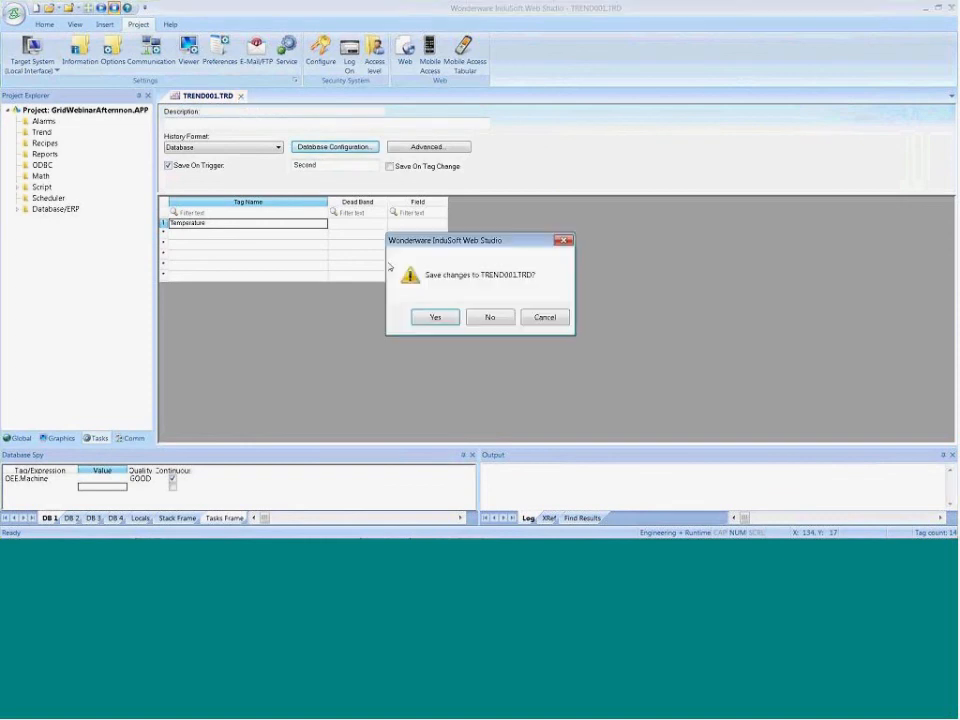
{"action": "left_click", "coordinate": [436, 317]}
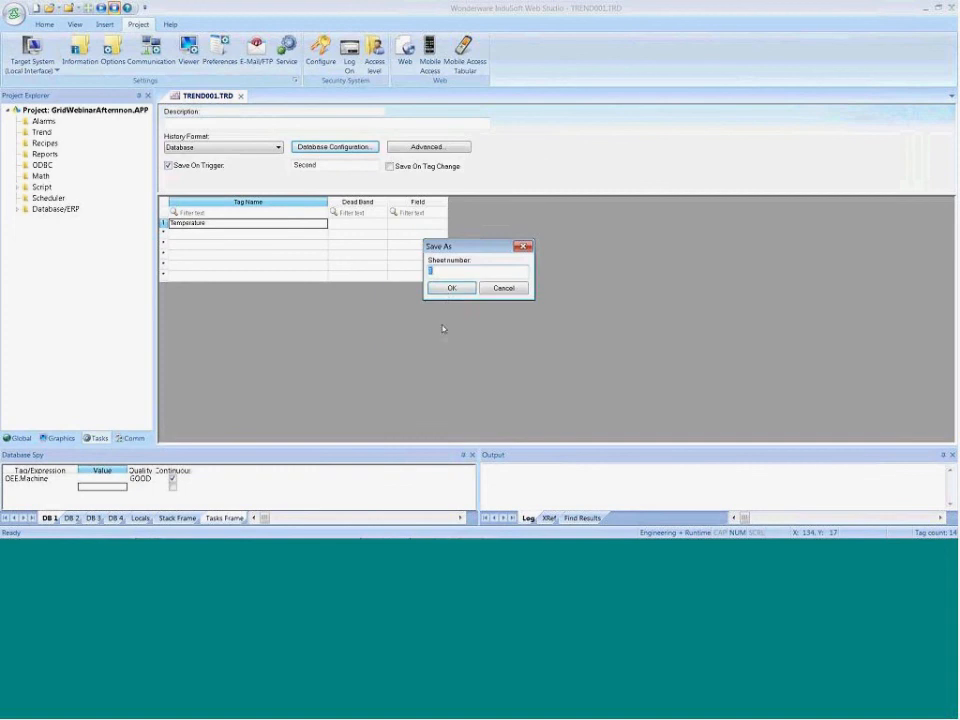
{"action": "left_click", "coordinate": [447, 286]}
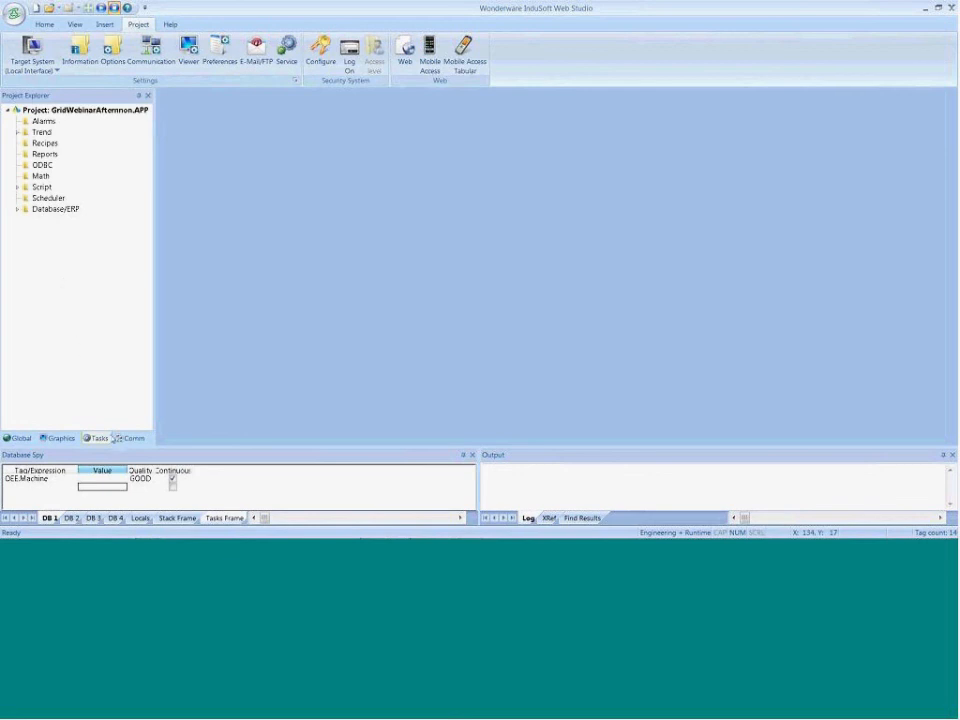
Insert a new script group with the description Simulation and the execution condition 1
{"action": "double_click", "coordinate": [40, 187]}
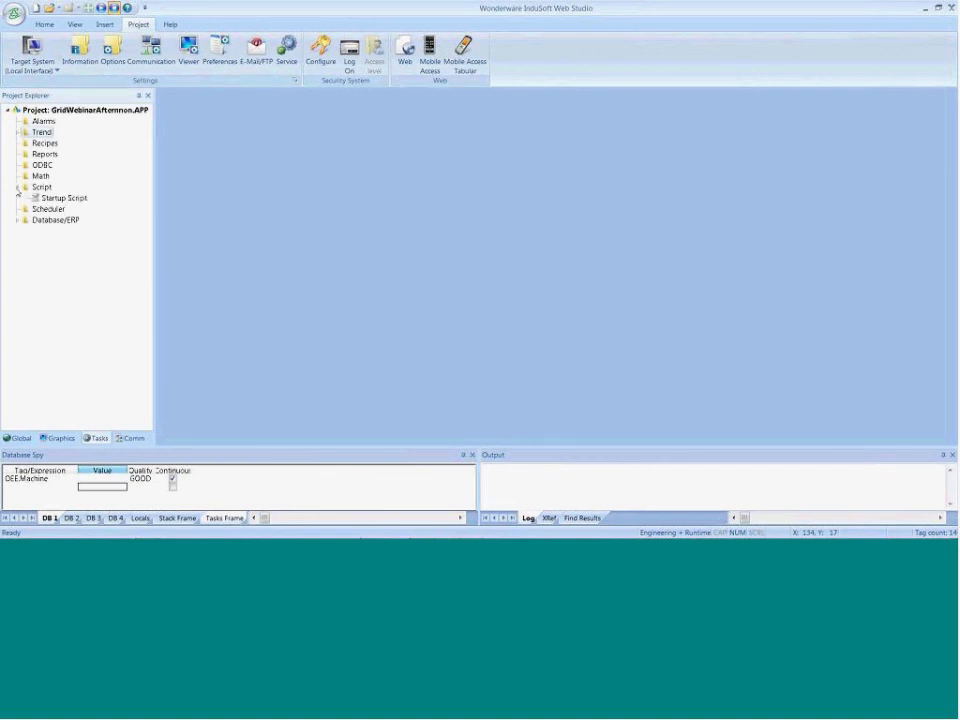
{"action": "right_click", "coordinate": [38, 188]}
{"action": "left_click", "coordinate": [54, 196]}
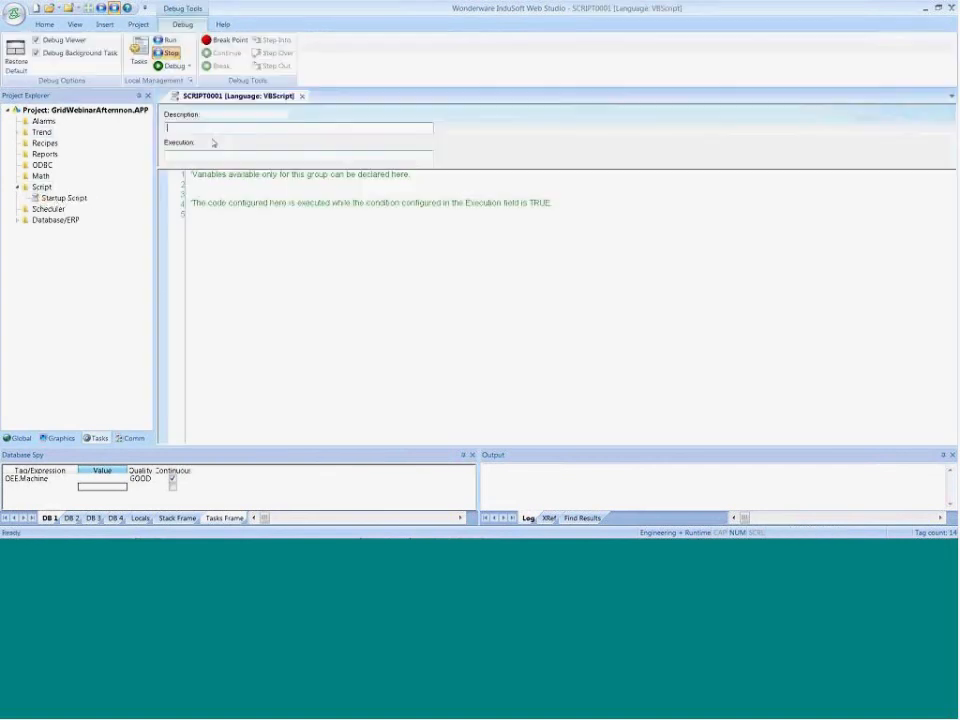
{"action": "type", "text": "Simulation"}
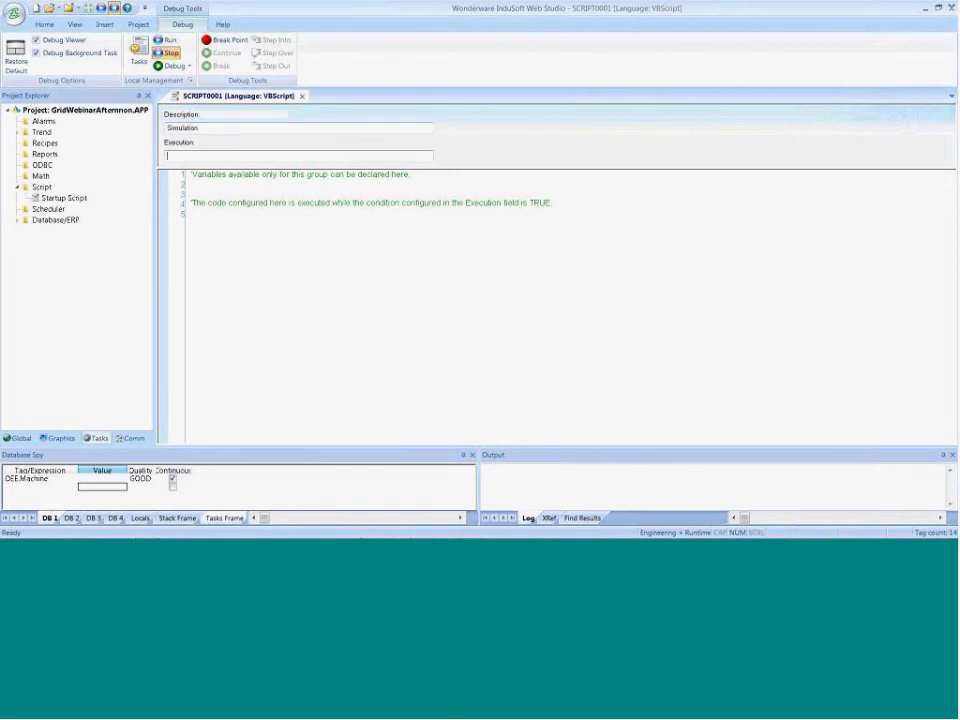
{"action": "key", "text": "Tab"}
{"action": "type", "text": "1"}
Write the script statement $Temperature = 100*$Rand() below the execution comment of the Simulation group
{"action": "left_click", "coordinate": [221, 220]}
{"action": "type", "text": "$Tem"}
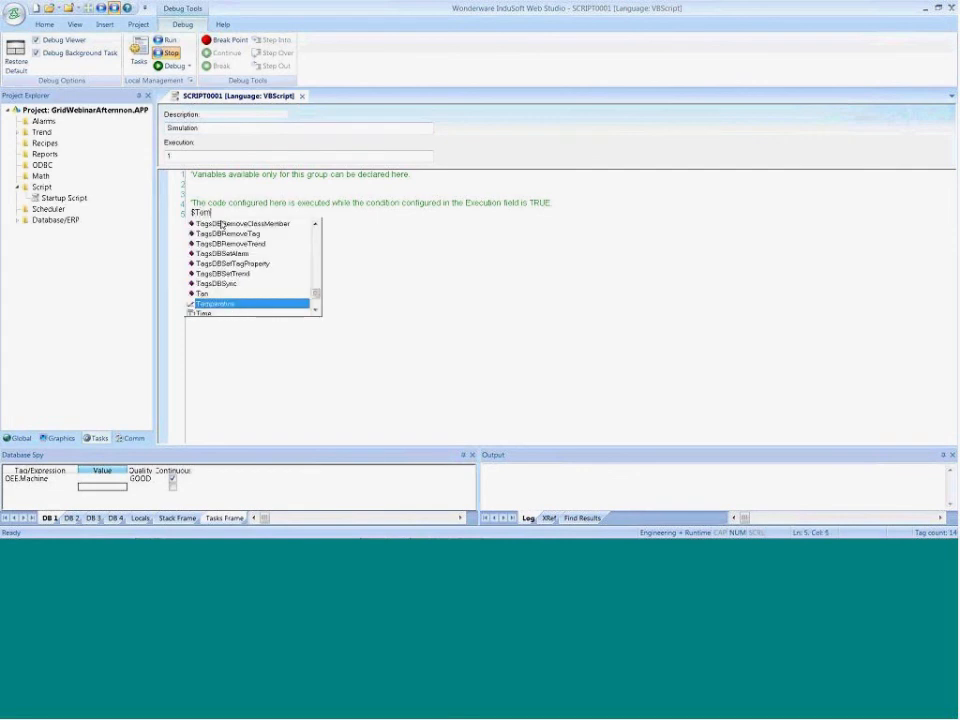
{"action": "key", "text": "Return"}
{"action": "type", "text": "= "}
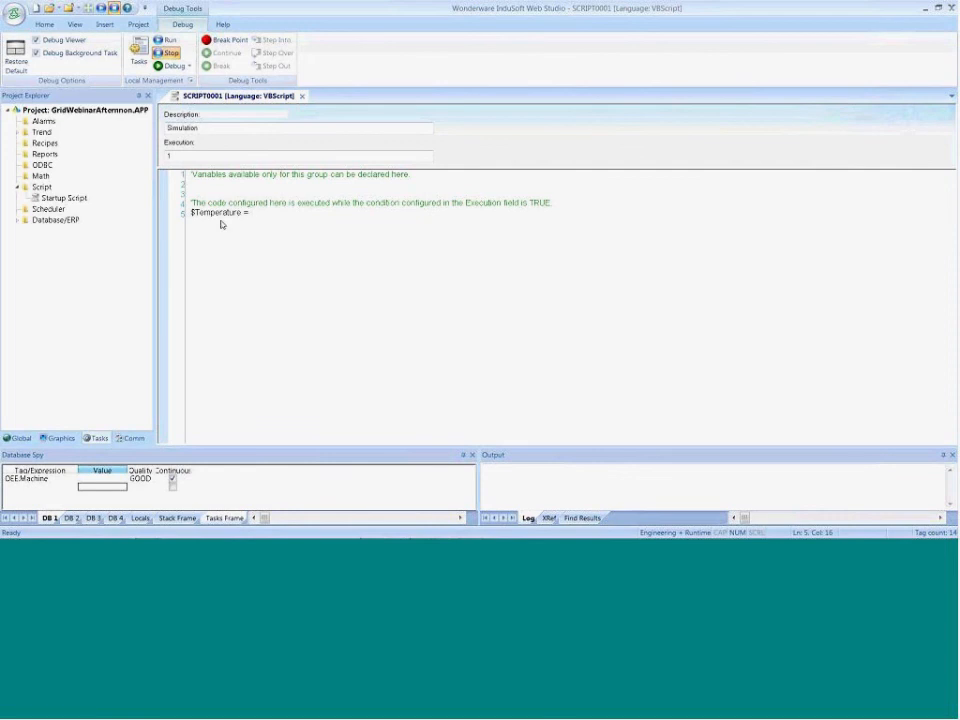
{"action": "type", "text": "$"}
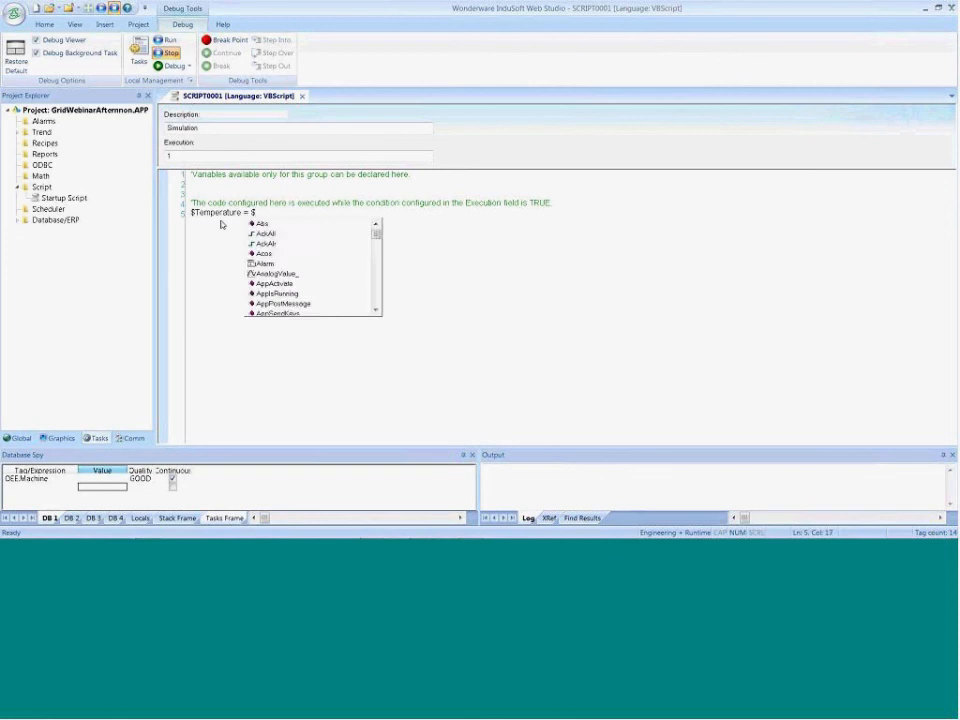
{"action": "type", "text": "Re"}
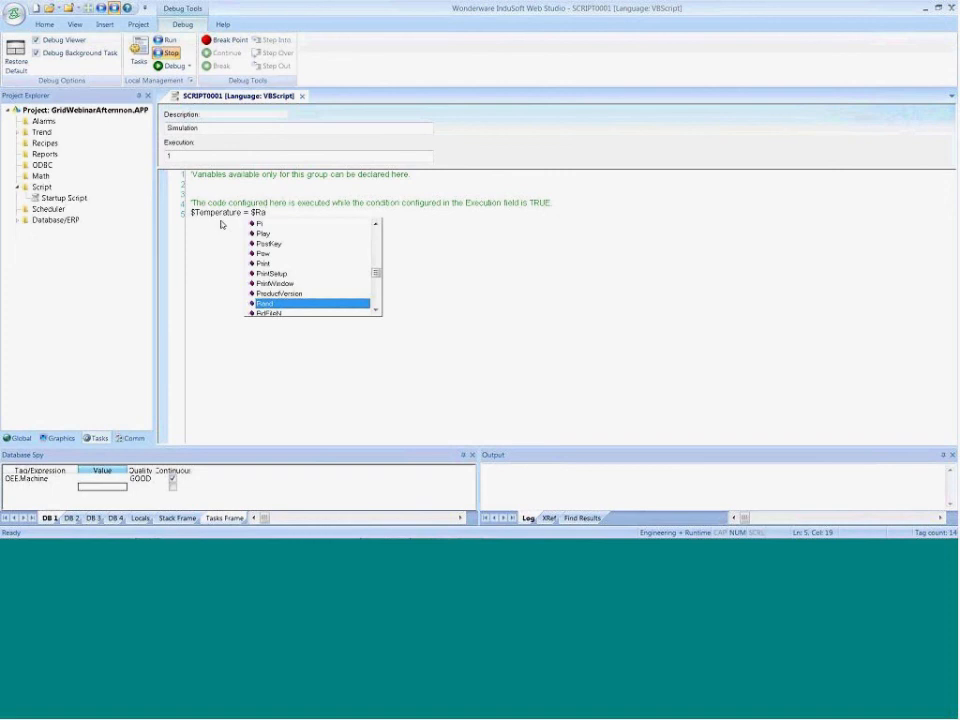
{"action": "key", "text": "Return"}
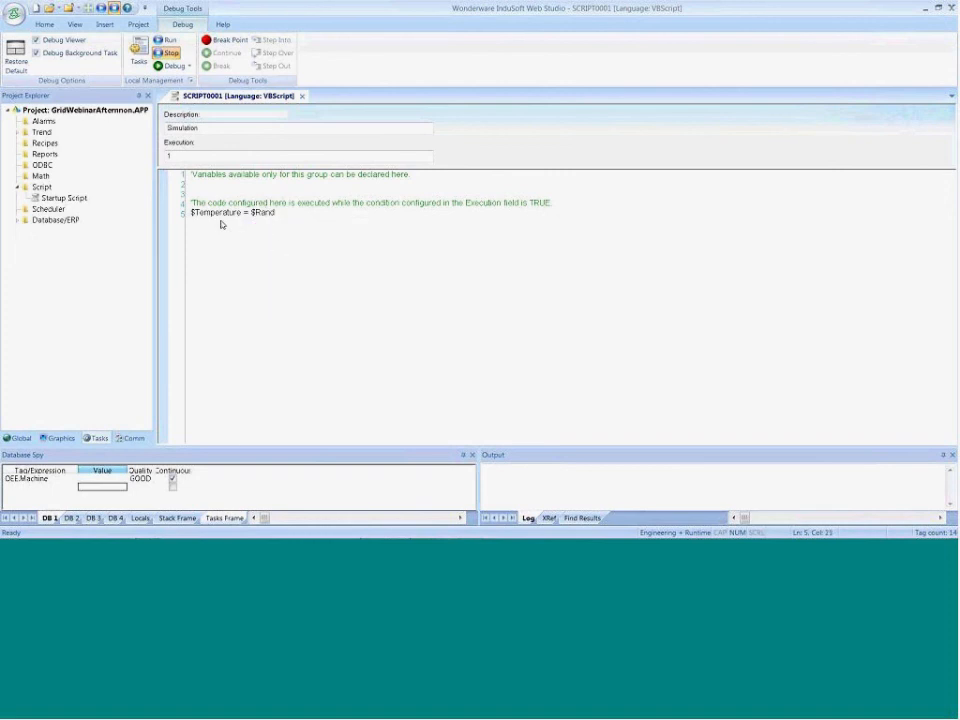
{"action": "type", "text": "()"}
{"action": "key", "text": "Left"}
{"action": "key", "text": "Left"}
{"action": "key", "text": "Left"}
{"action": "key", "text": "Left"}
{"action": "key", "text": "Left"}
{"action": "key", "text": "Left"}
{"action": "key", "text": "Left"}
{"action": "type", "text": "100*"}
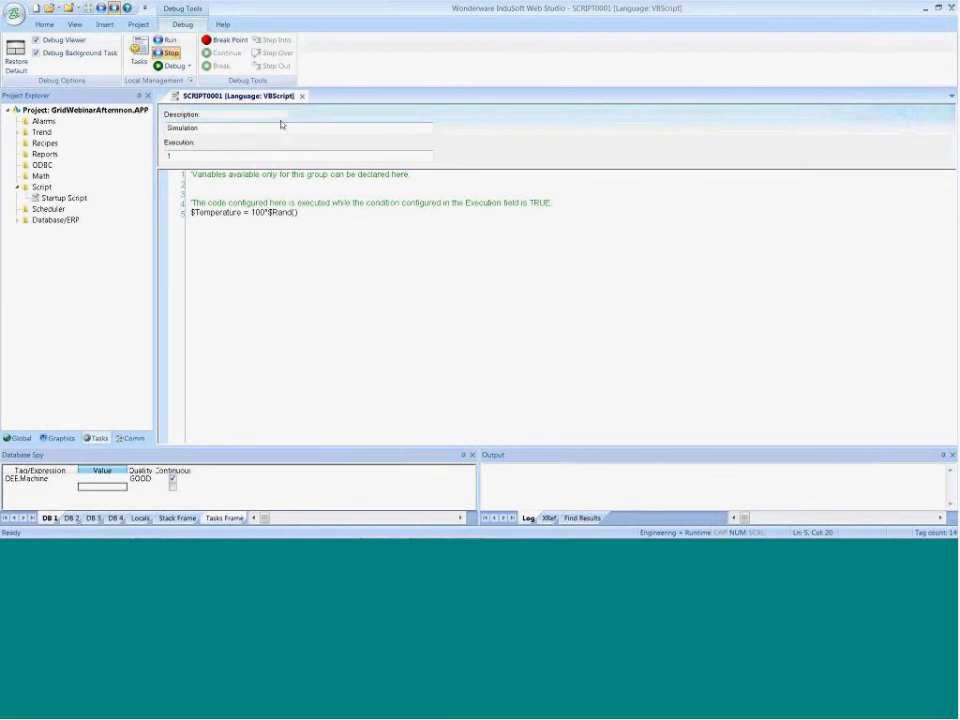
Close the Simulation script group and save its changes
{"action": "left_click", "coordinate": [302, 97]}
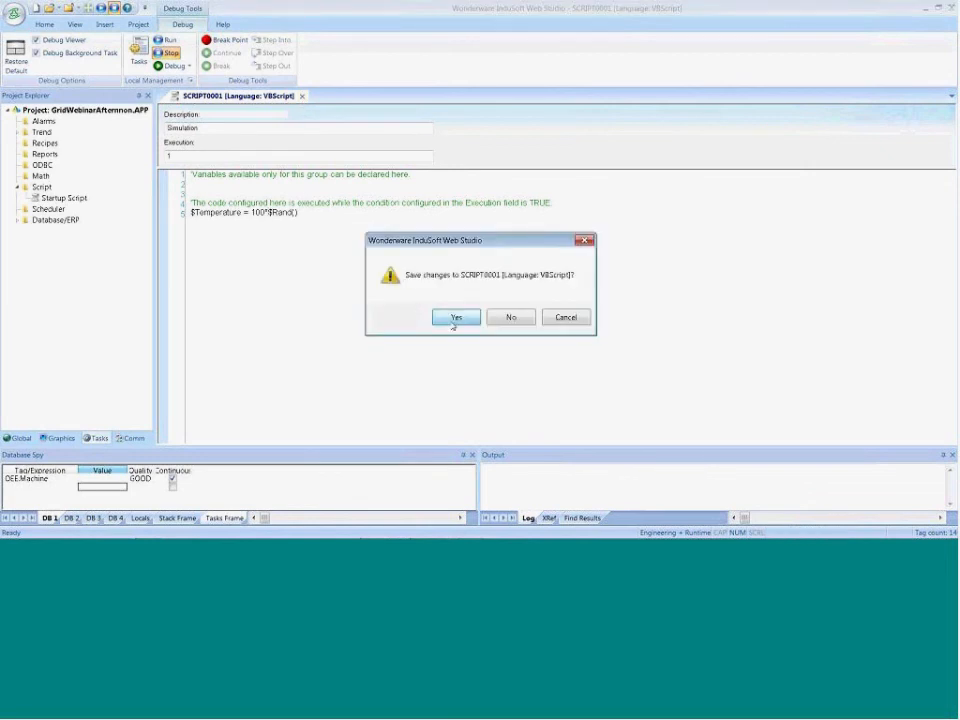
{"action": "left_click", "coordinate": [455, 318]}
{"action": "left_click", "coordinate": [450, 288]}
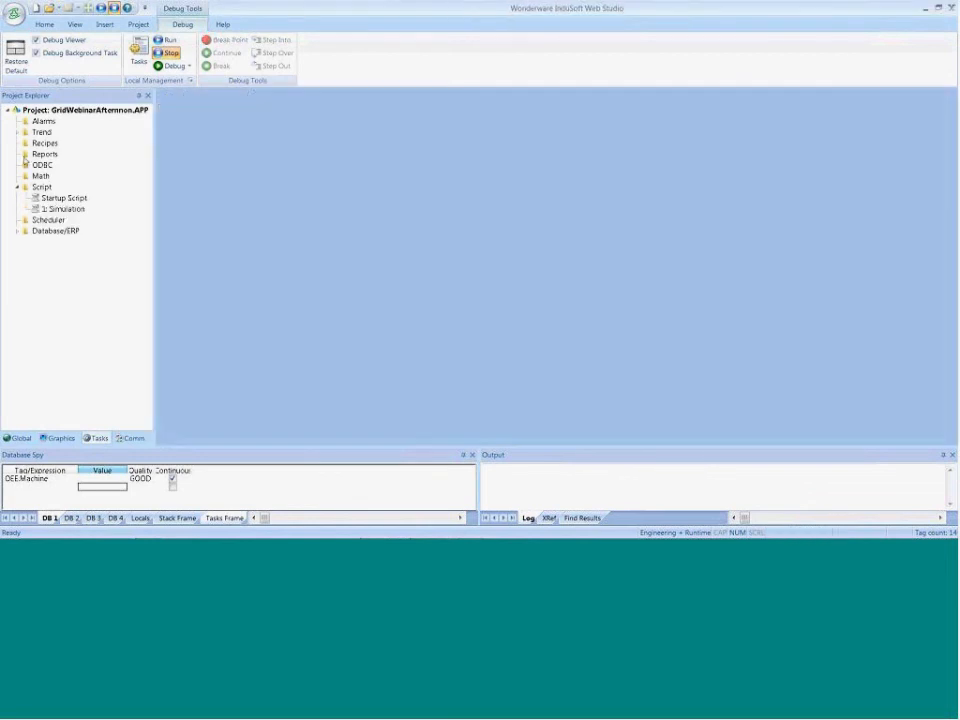
Open trend worksheet 1 to check its configuration, close it, and run the project
{"action": "left_click", "coordinate": [18, 132]}
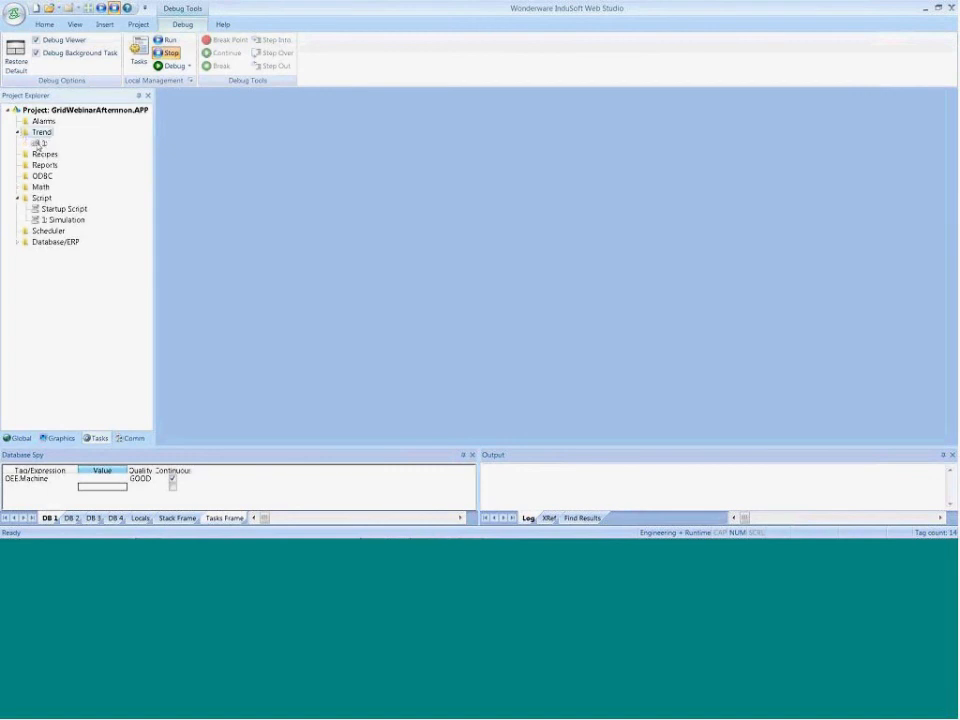
{"action": "double_click", "coordinate": [42, 143]}
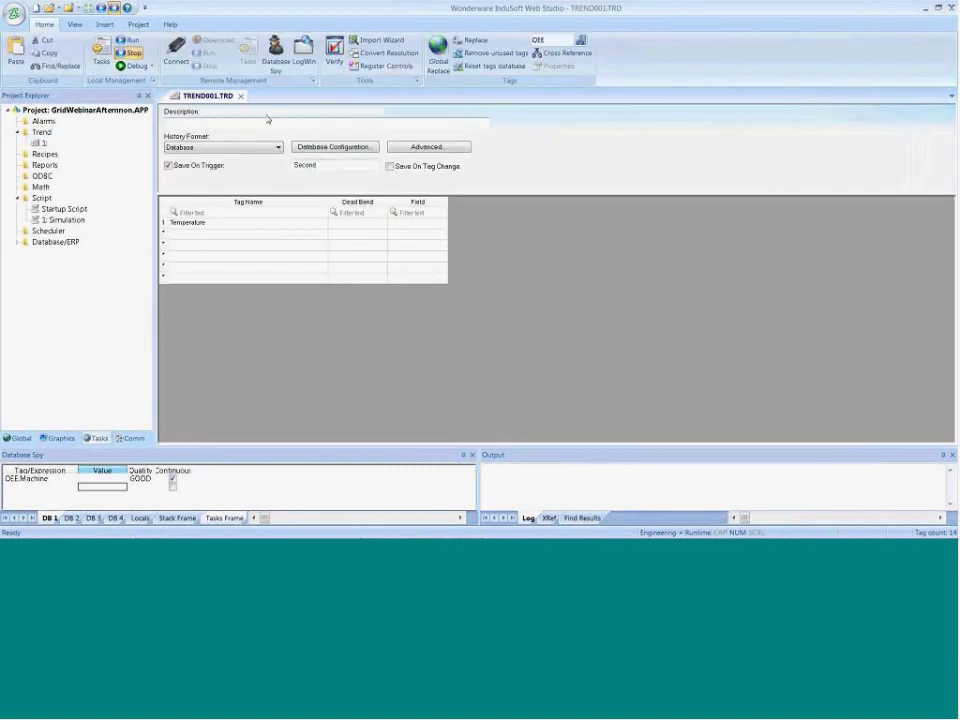
{"action": "left_click", "coordinate": [241, 96]}
{"action": "left_click", "coordinate": [104, 58]}
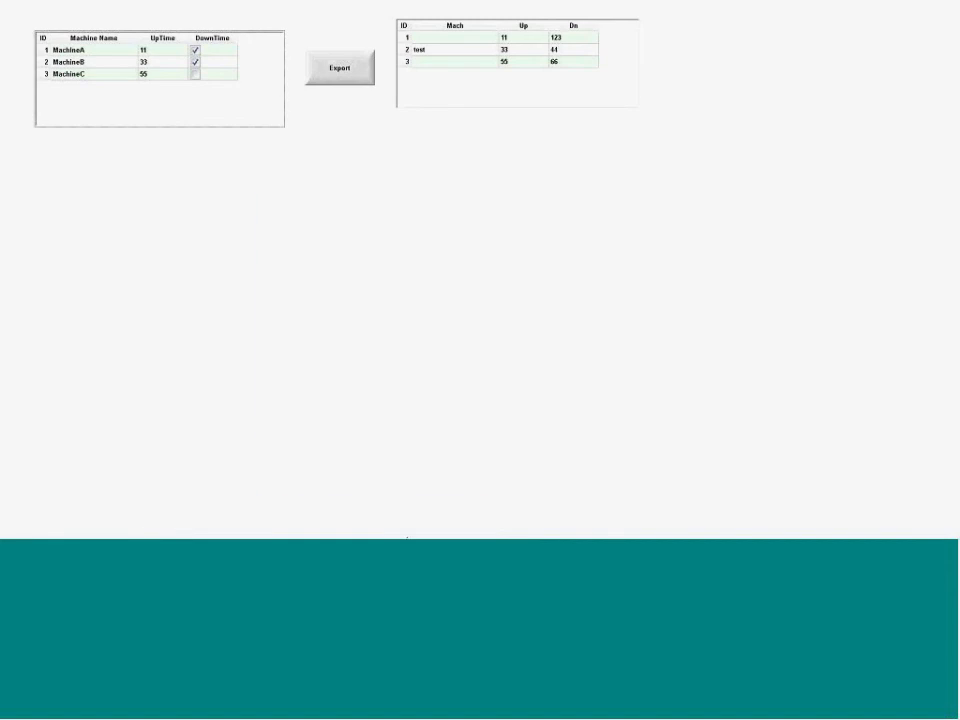
Switch to SQL Server Management Studio and open the rows of the dbo.TREND001 table in the GridWebinarAfternoon database
{"action": "key", "text": "super"}
{"action": "left_click", "coordinate": [470, 515]}
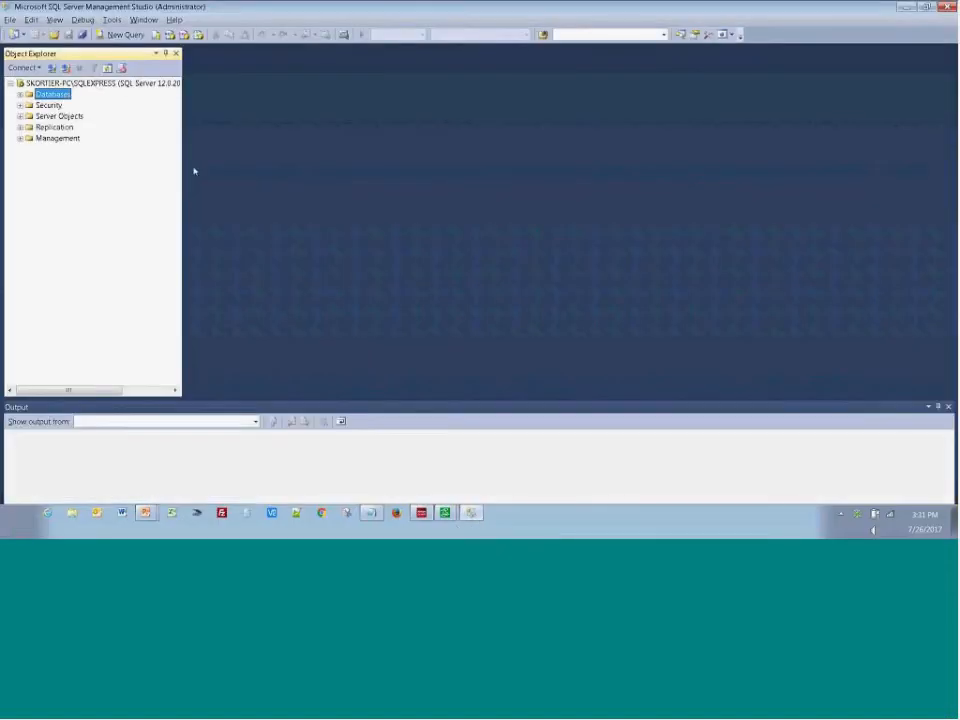
{"action": "left_click", "coordinate": [19, 94]}
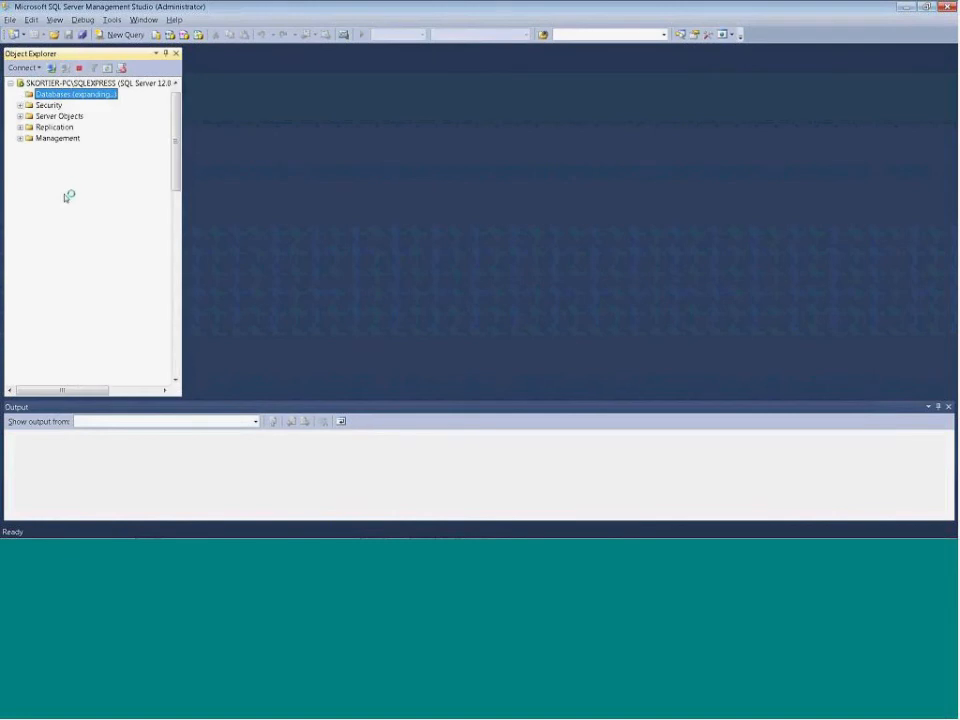
{"action": "scroll", "coordinate": [180, 137], "scroll_direction": "down", "scroll_amount": 5}
{"action": "left_click", "coordinate": [30, 258]}
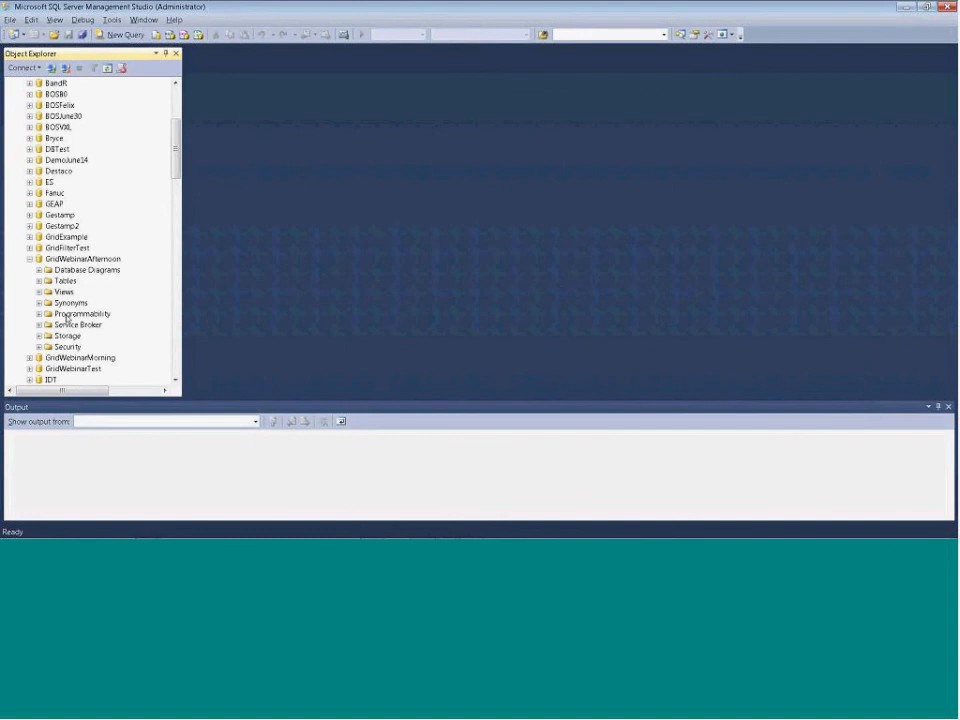
{"action": "left_click", "coordinate": [38, 281]}
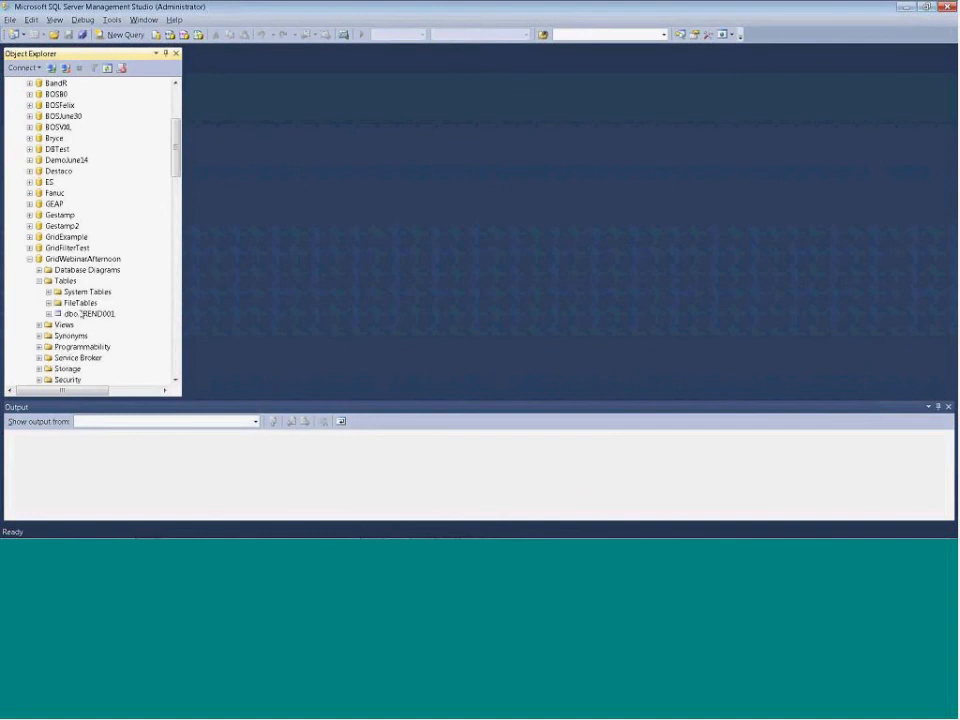
{"action": "right_click", "coordinate": [89, 314]}
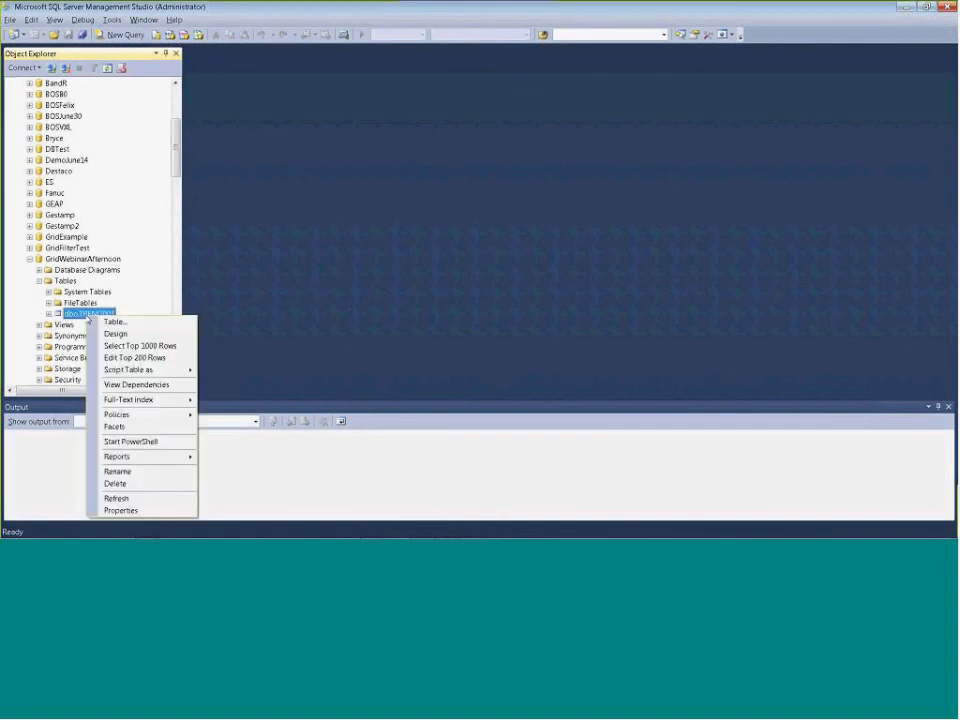
{"action": "left_click", "coordinate": [150, 346]}
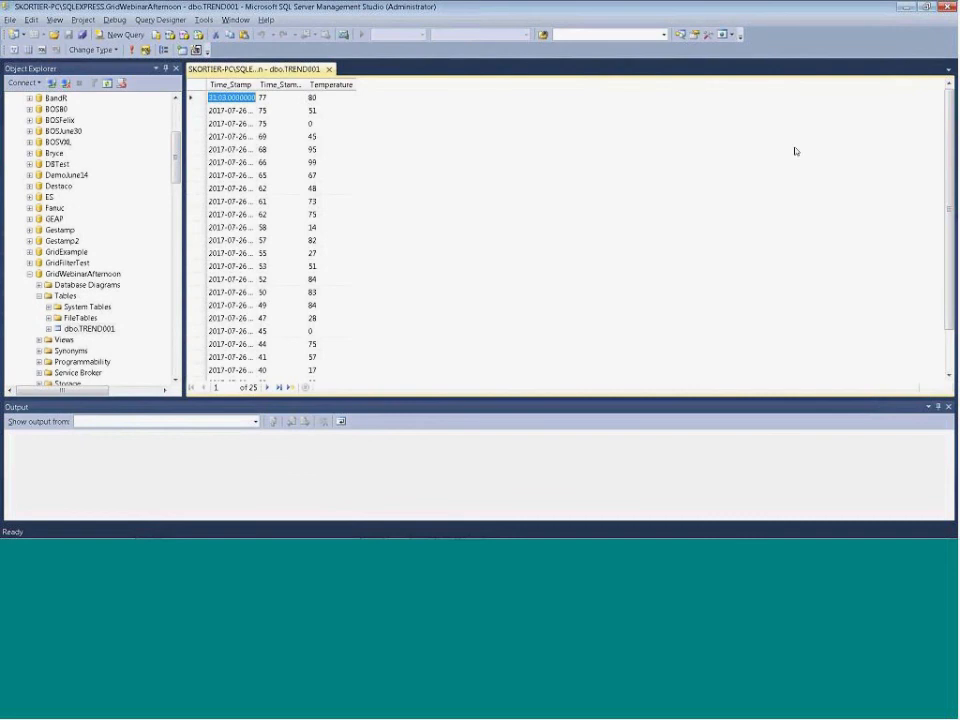
Examine the logged time stamp and Temperature rows from the start to the end of the table
{"action": "left_click", "coordinate": [908, 10]}
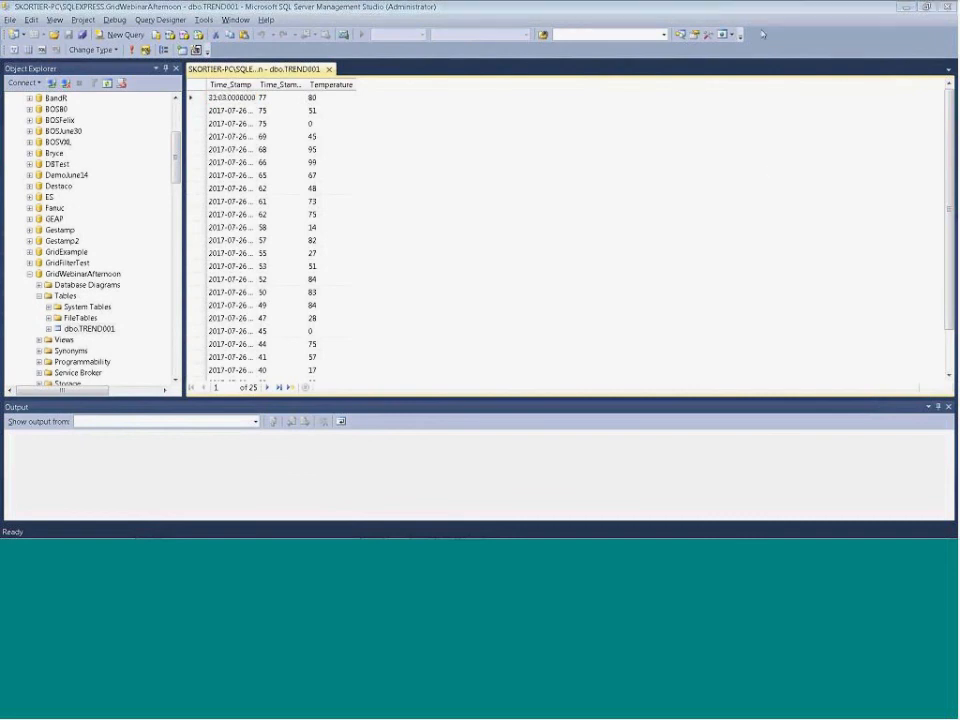
{"action": "left_click", "coordinate": [890, 91]}
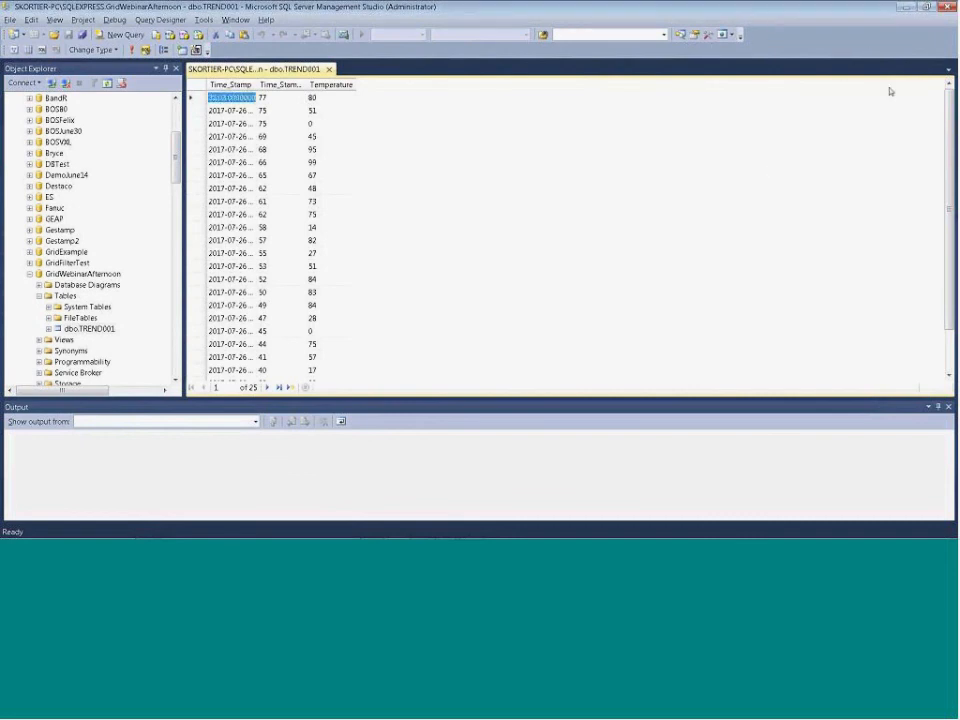
{"action": "left_click", "coordinate": [921, 167]}
{"action": "left_click_drag", "start_coordinate": [948, 128], "coordinate": [948, 220]}
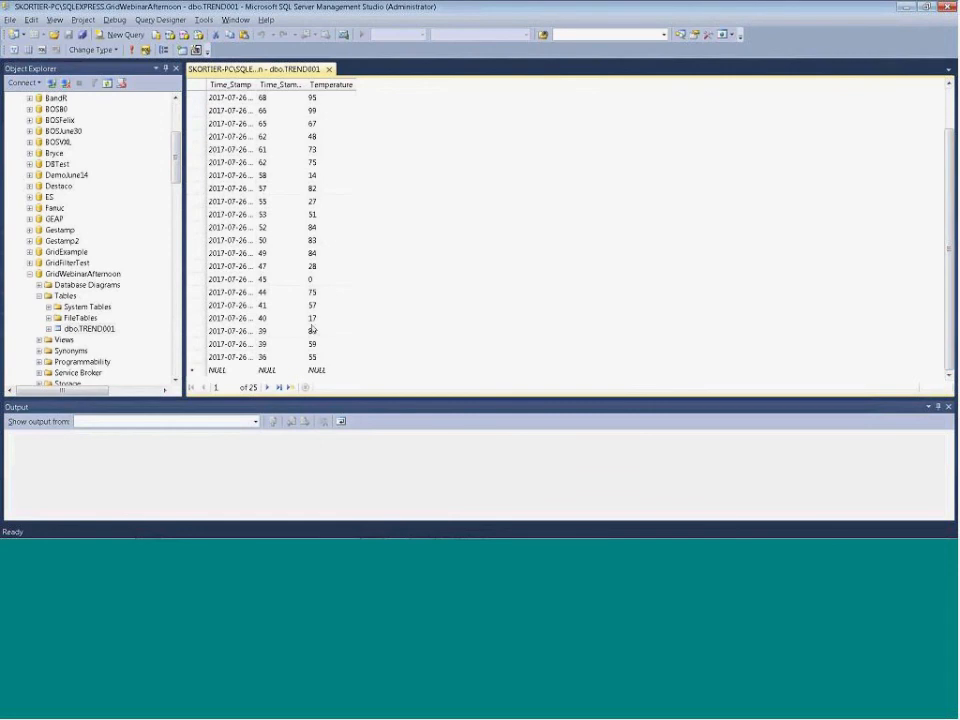
{"action": "key", "text": "ctrl+Home"}
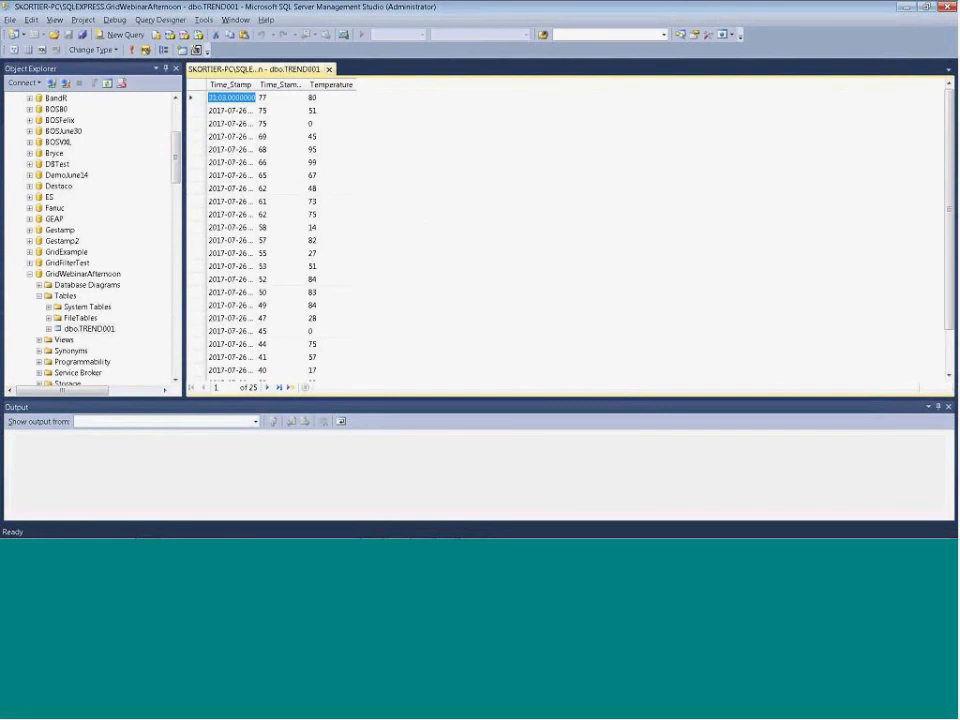
Close the table's row view, query the top 1000 rows of dbo.TREND001, and enlarge the results area
{"action": "left_click", "coordinate": [327, 69]}
{"action": "right_click", "coordinate": [80, 313]}
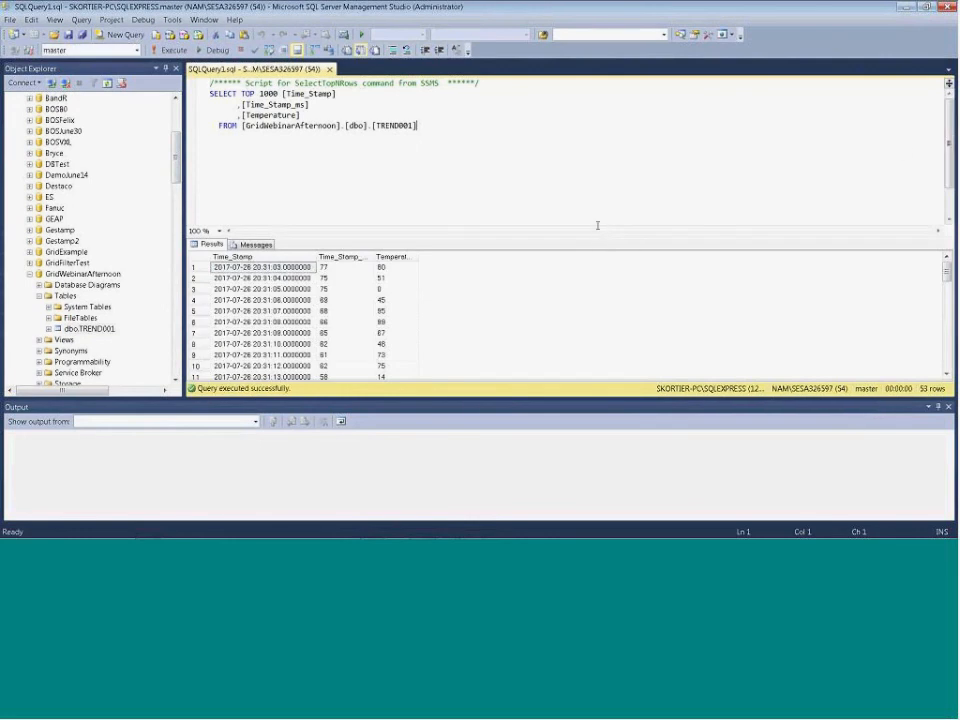
{"action": "left_click_drag", "start_coordinate": [594, 236], "coordinate": [591, 150]}
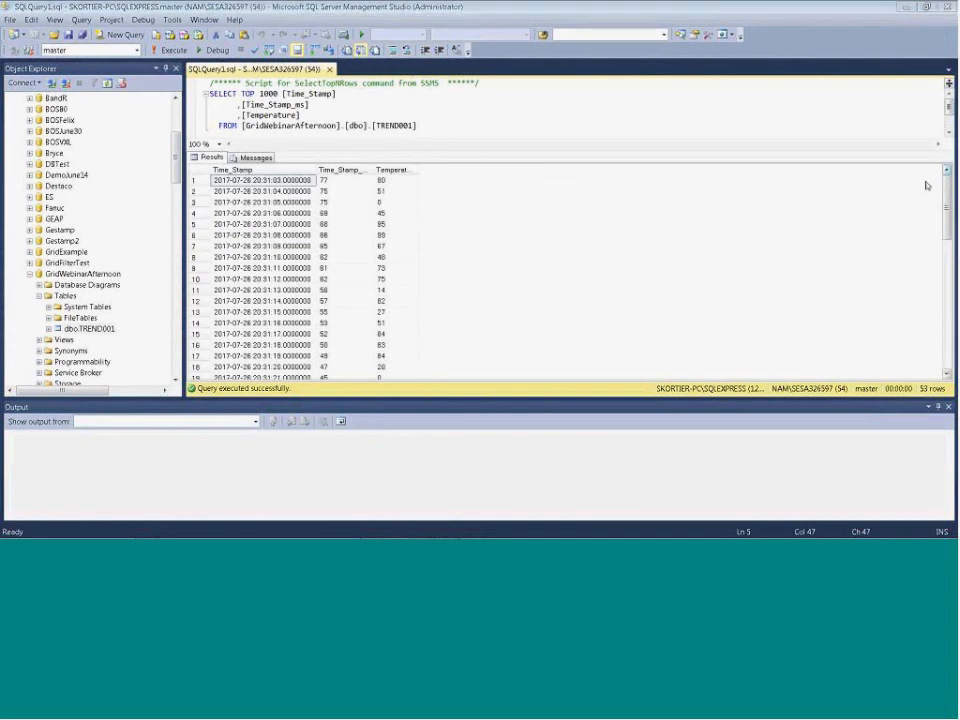
{"action": "mouse_move", "coordinate": [943, 186]}
{"action": "left_mouse_down"}
{"action": "mouse_move", "coordinate": [941, 364]}
{"action": "mouse_move", "coordinate": [943, 182]}
{"action": "left_mouse_up"}
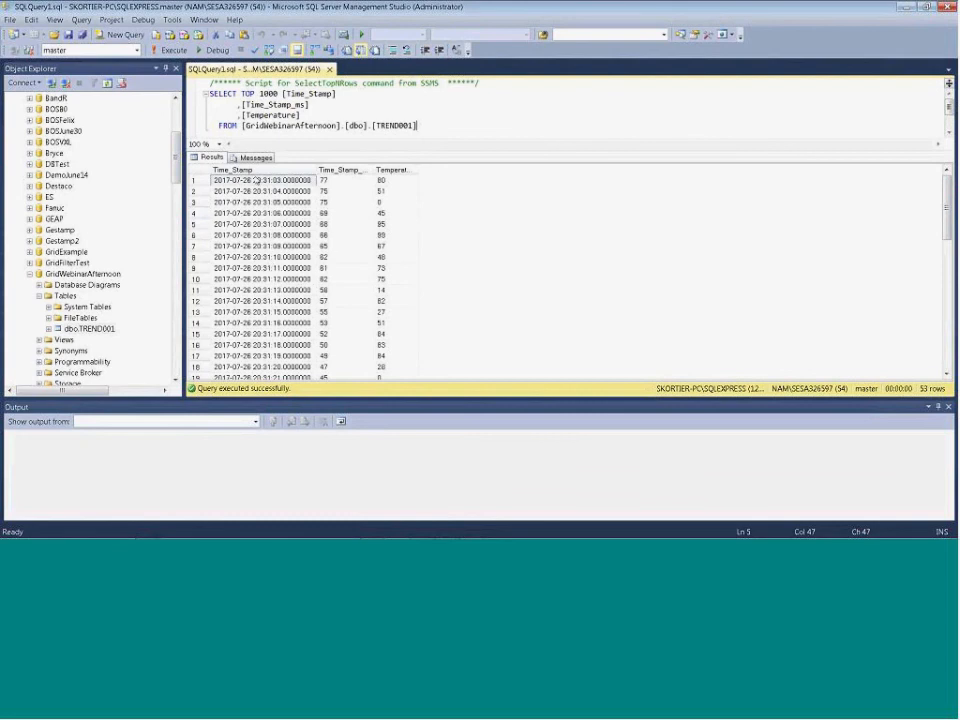
Widen the Time_Stamp_ms and Temperature result columns until their full headings fit
{"action": "left_click", "coordinate": [227, 171]}
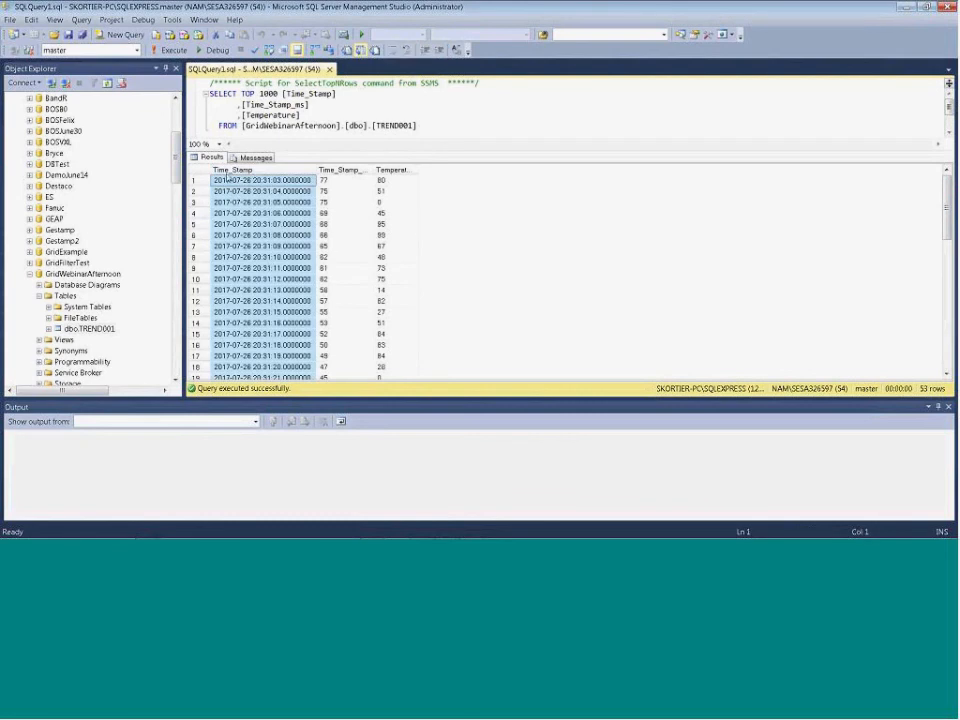
{"action": "left_click", "coordinate": [358, 171]}
{"action": "double_click", "coordinate": [373, 171]}
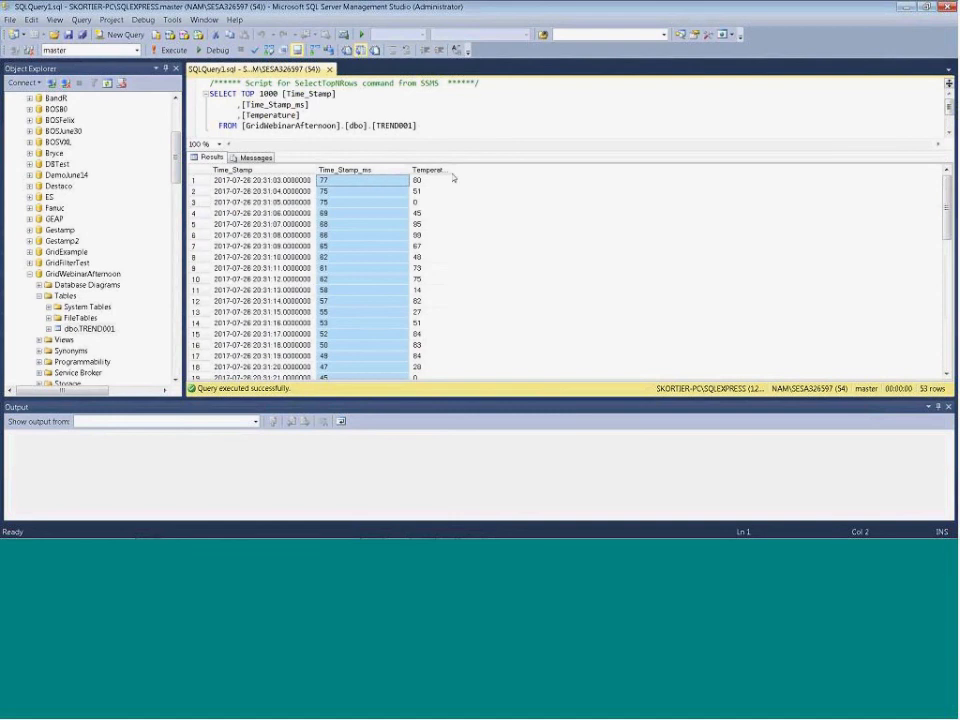
{"action": "left_click_drag", "start_coordinate": [452, 170], "coordinate": [511, 175]}
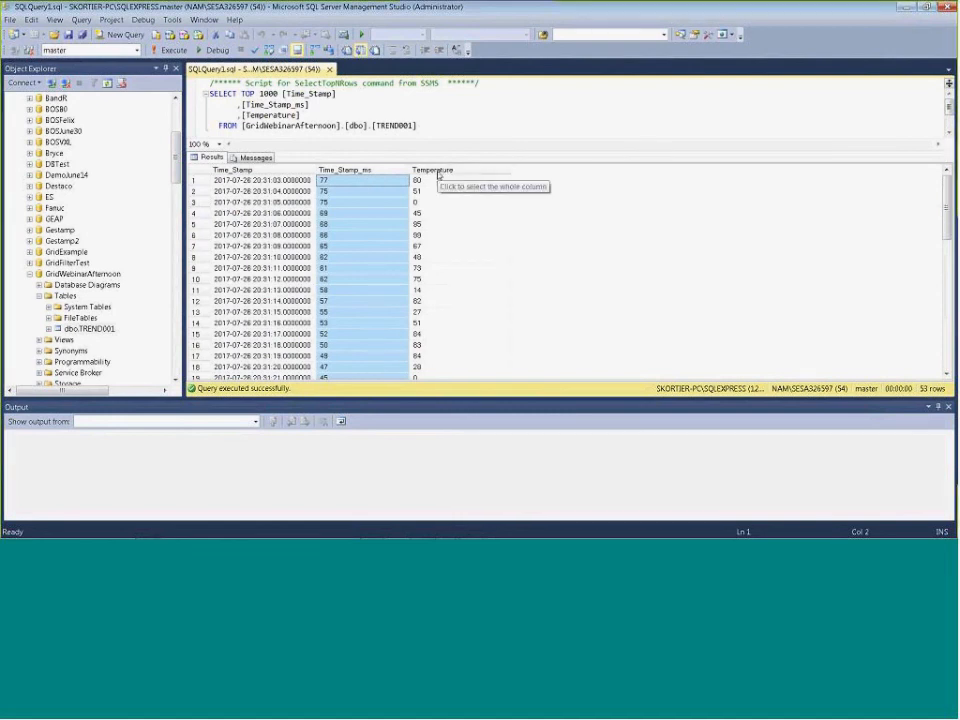
Switch to InduSoft Web Studio, open trend worksheet 1 to check its tag list, and return to SQL Server Management Studio
{"action": "key", "text": "alt+Tab"}
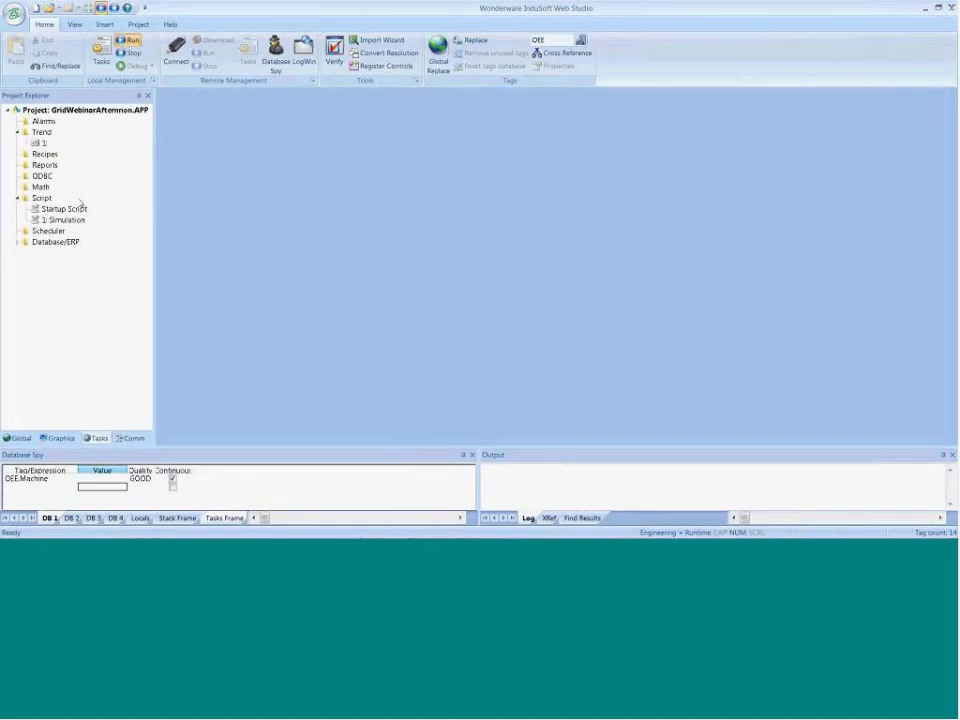
{"action": "double_click", "coordinate": [40, 144]}
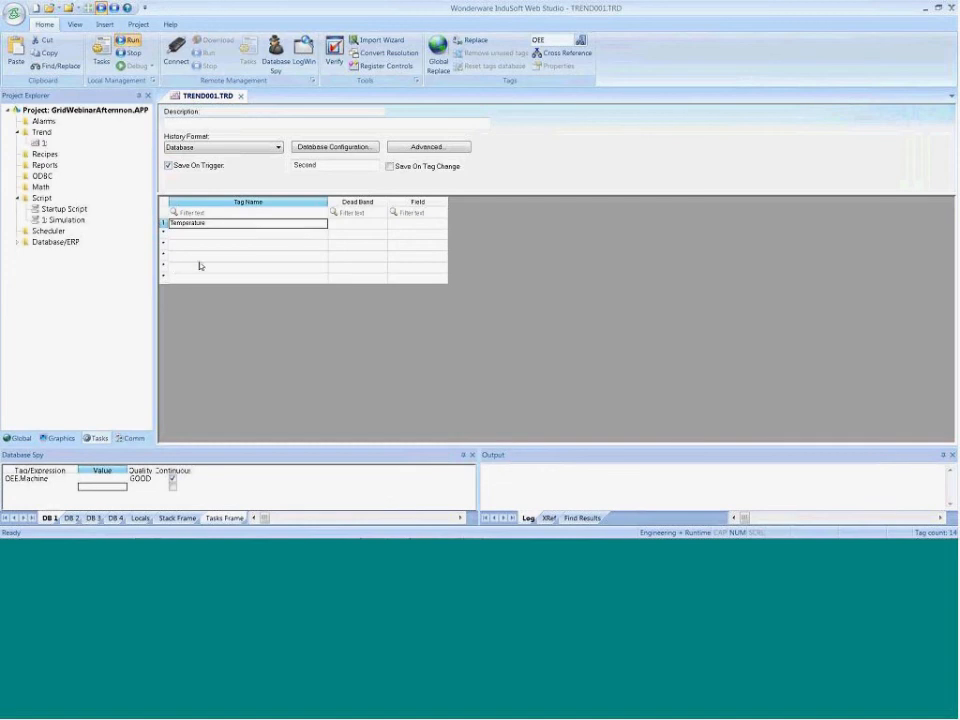
{"action": "key", "text": "alt+Tab"}
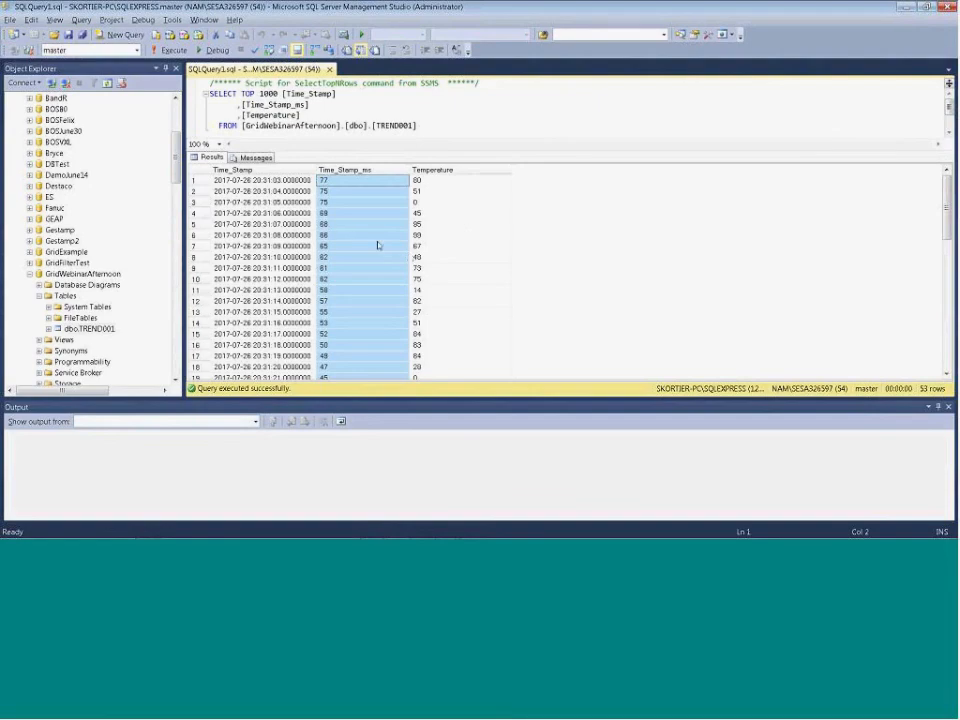
Examine the Time_Stamp result column and the query's SELECT and FROM clauses for the column and table names
{"action": "left_click", "coordinate": [247, 171]}
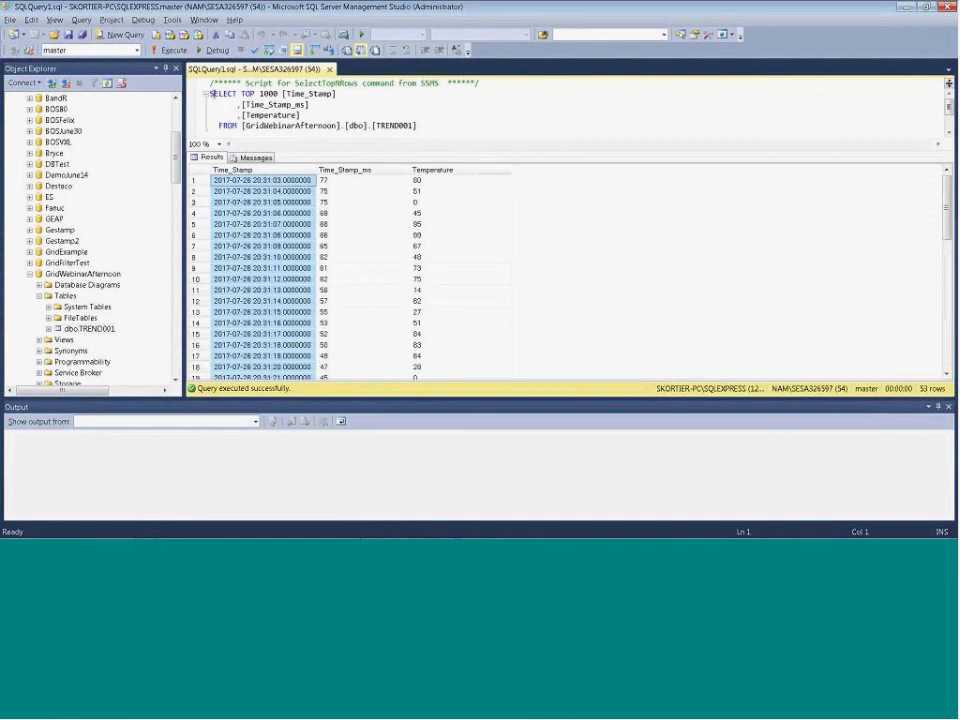
{"action": "left_click_drag", "start_coordinate": [211, 93], "coordinate": [236, 106]}
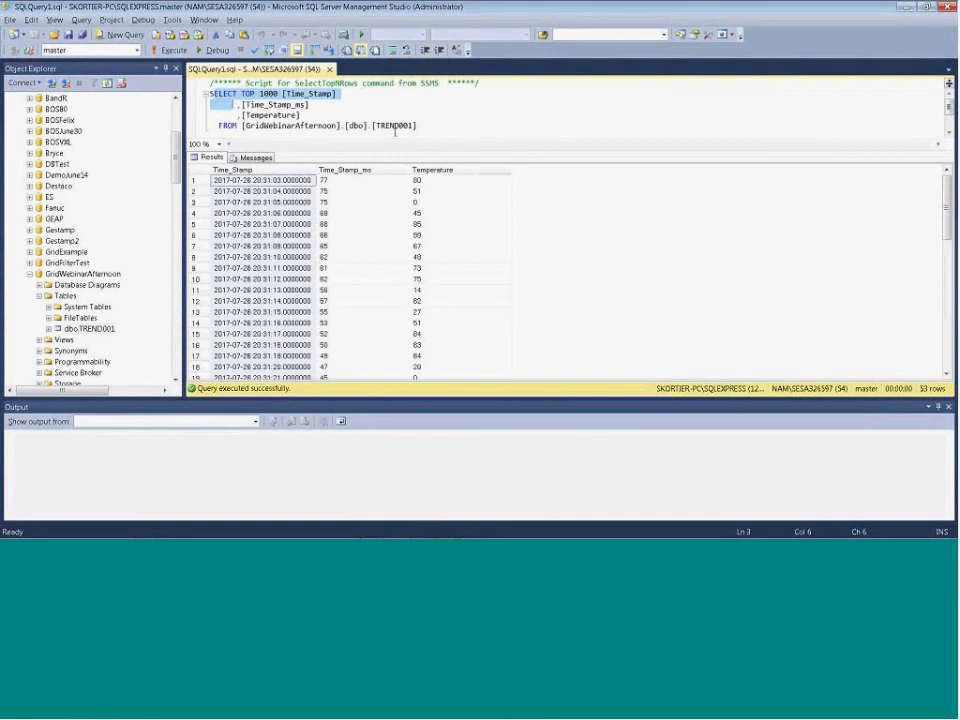
{"action": "left_click", "coordinate": [420, 126]}
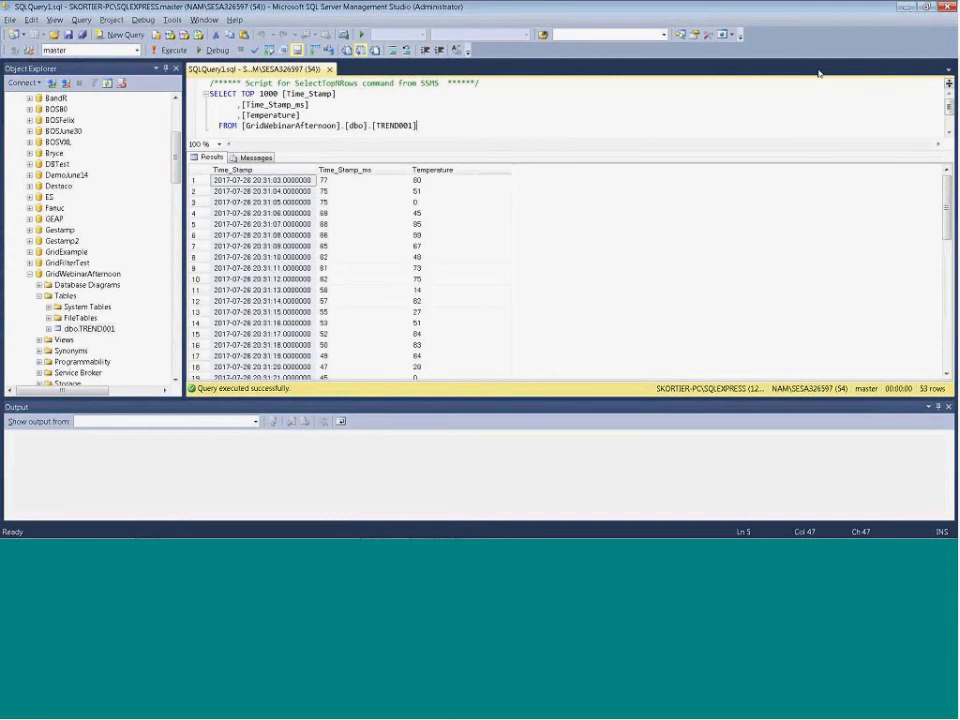
Minimize SQL Server Management Studio and switch to the PowerPoint slide on database tips and tricks
{"action": "left_click", "coordinate": [905, 7]}
{"action": "key", "text": "alt+Tab"}
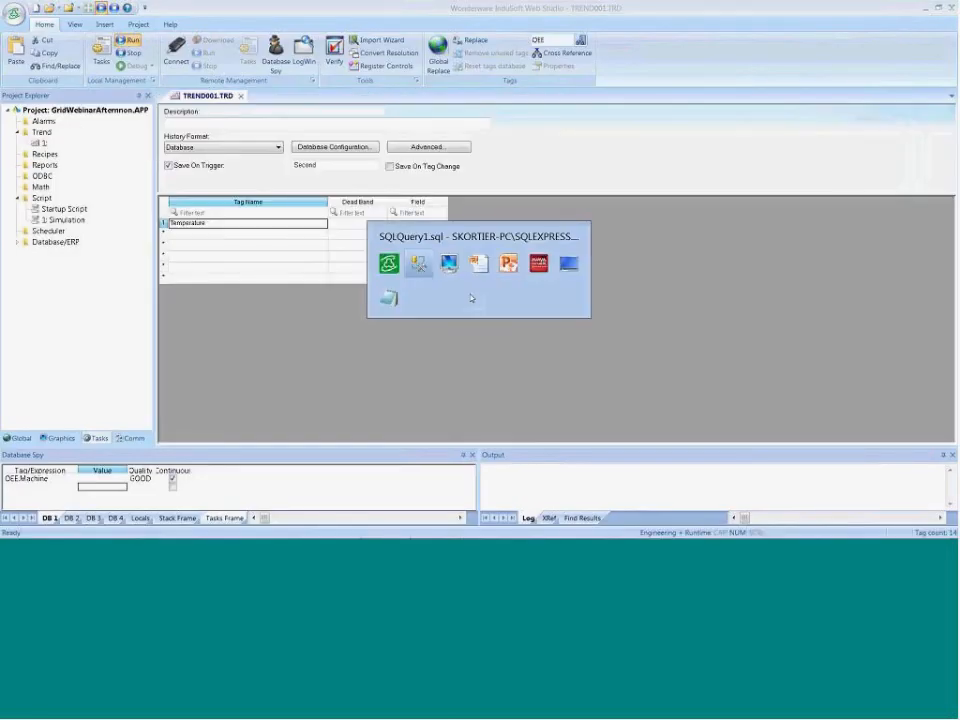
{"action": "key", "text": "alt+Tab"}
{"action": "key", "text": "alt+Tab"}
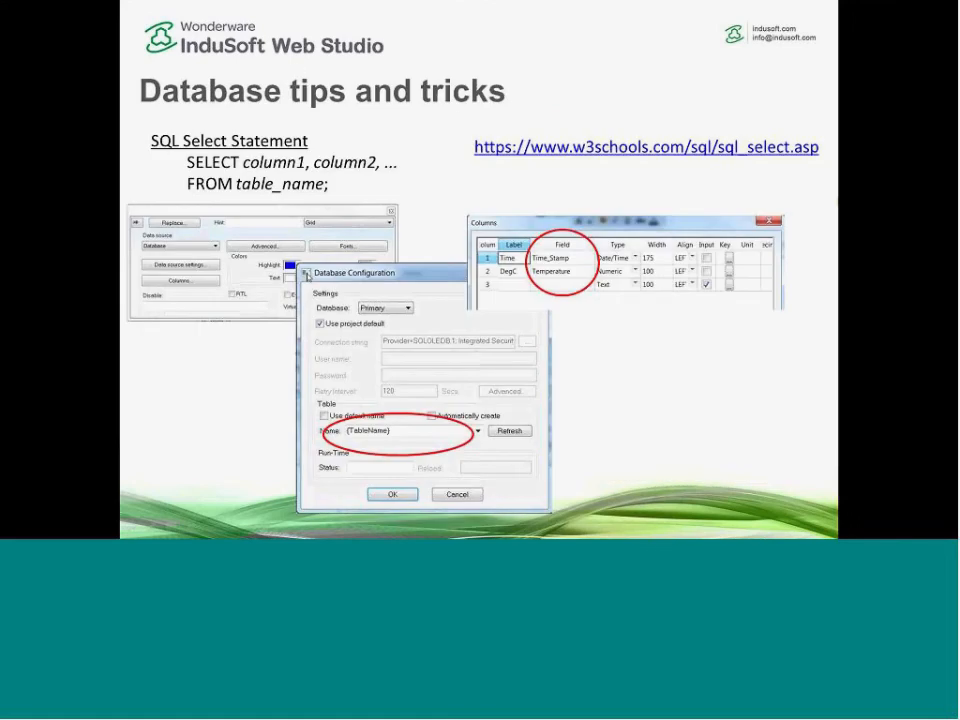
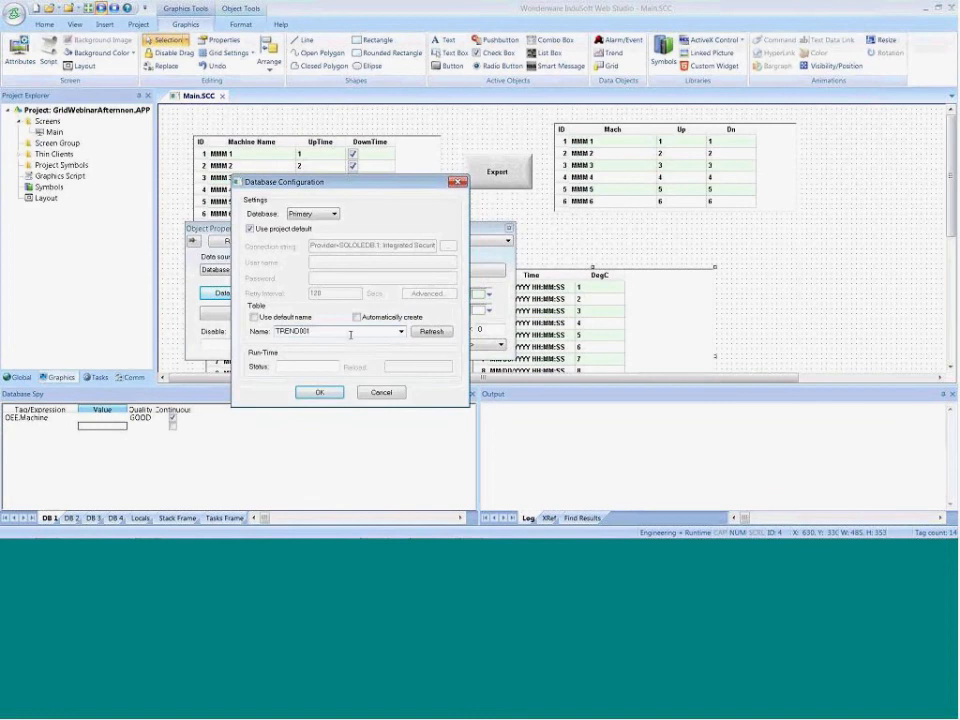
Set the second Time/DegC grid's table name to TREND001 WHERE Temperature > 20 and close its property windows
{"action": "type", "text": "WHERE Temperature > 20"}
{"action": "double_click", "coordinate": [280, 338]}
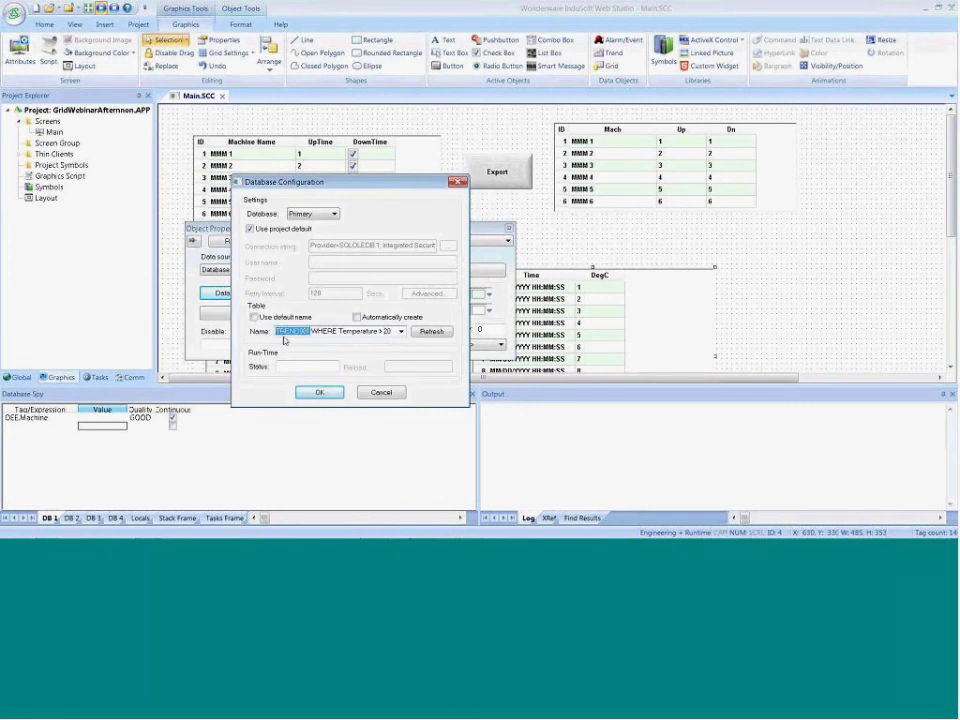
{"action": "left_click_drag", "start_coordinate": [312, 331], "coordinate": [398, 331]}
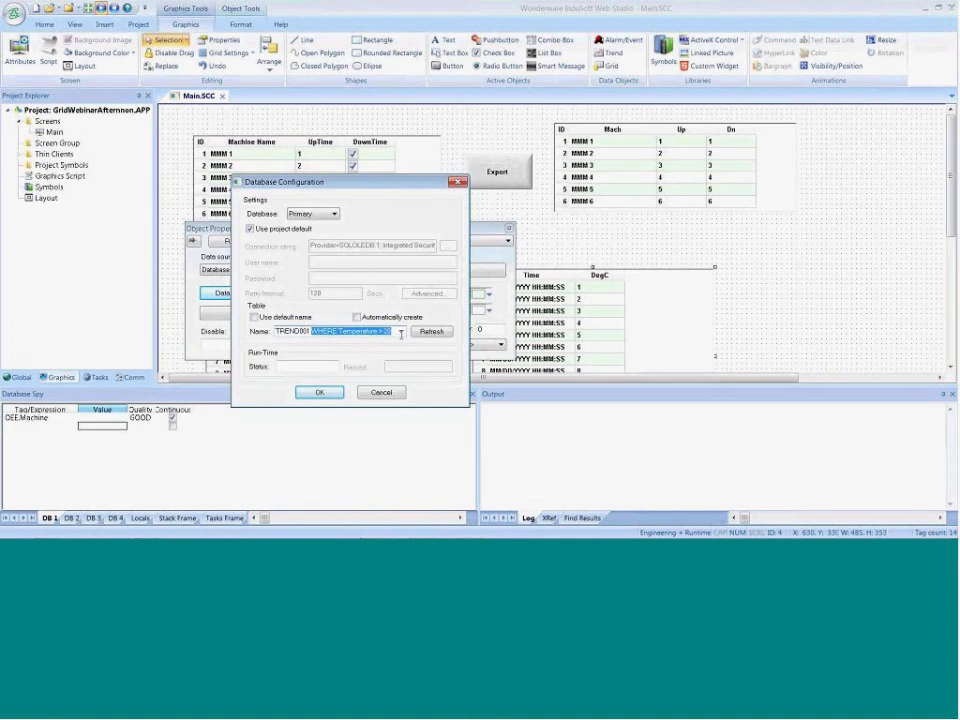
{"action": "left_click", "coordinate": [362, 395]}
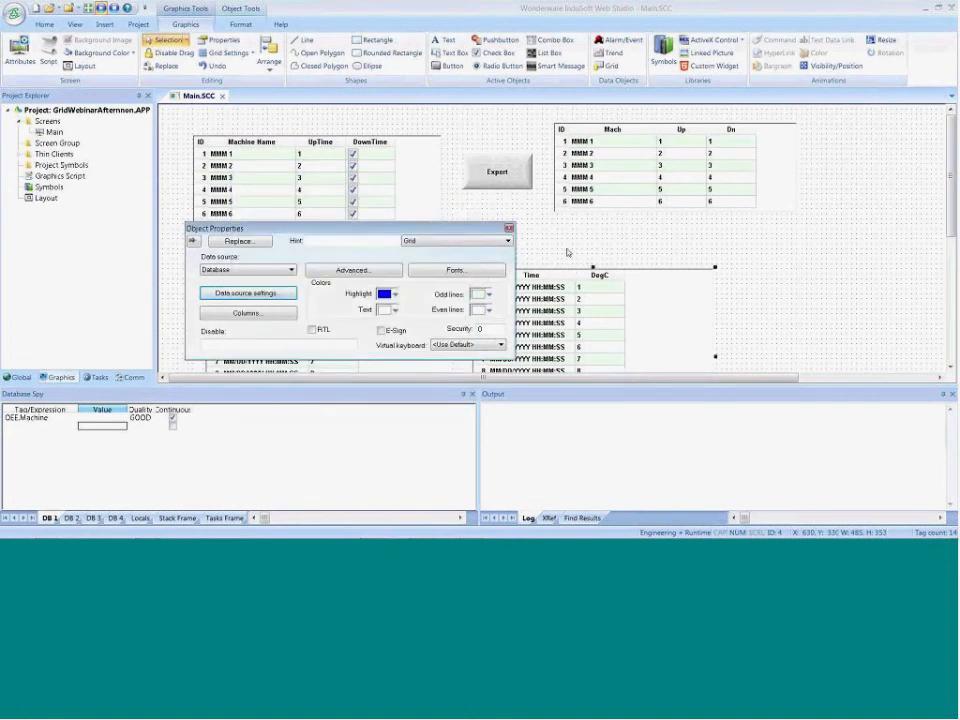
{"action": "left_click", "coordinate": [568, 253]}
Switch to the PowerPoint database tips slide to check the delimiter advice, and return to InduSoft Web Studio
{"action": "key", "text": "alt+Tab"}
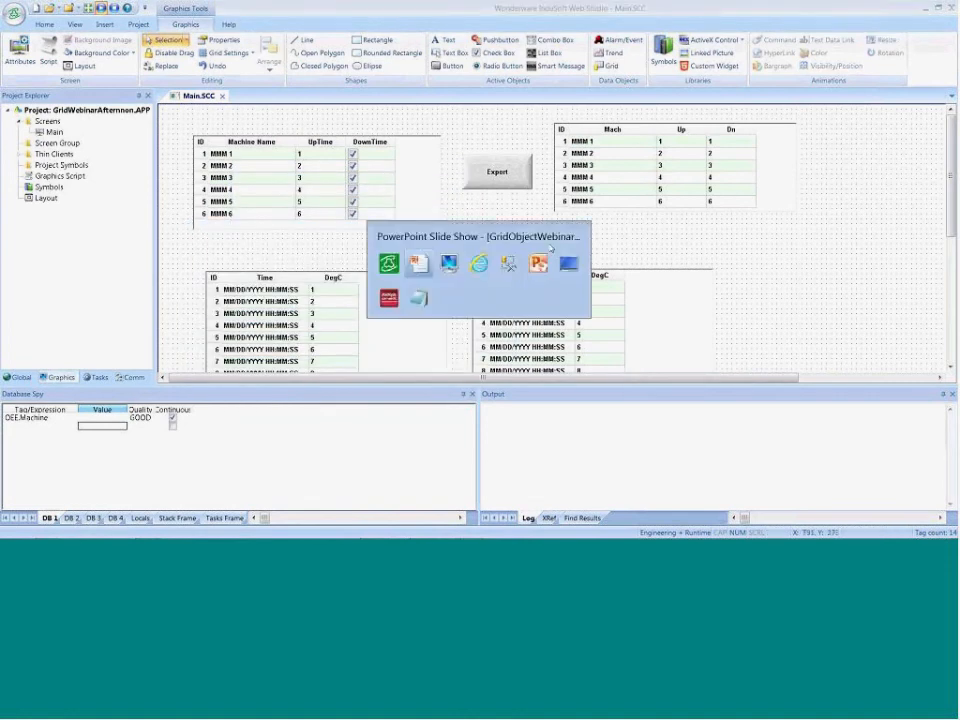
{"action": "key", "text": "alt+Tab"}
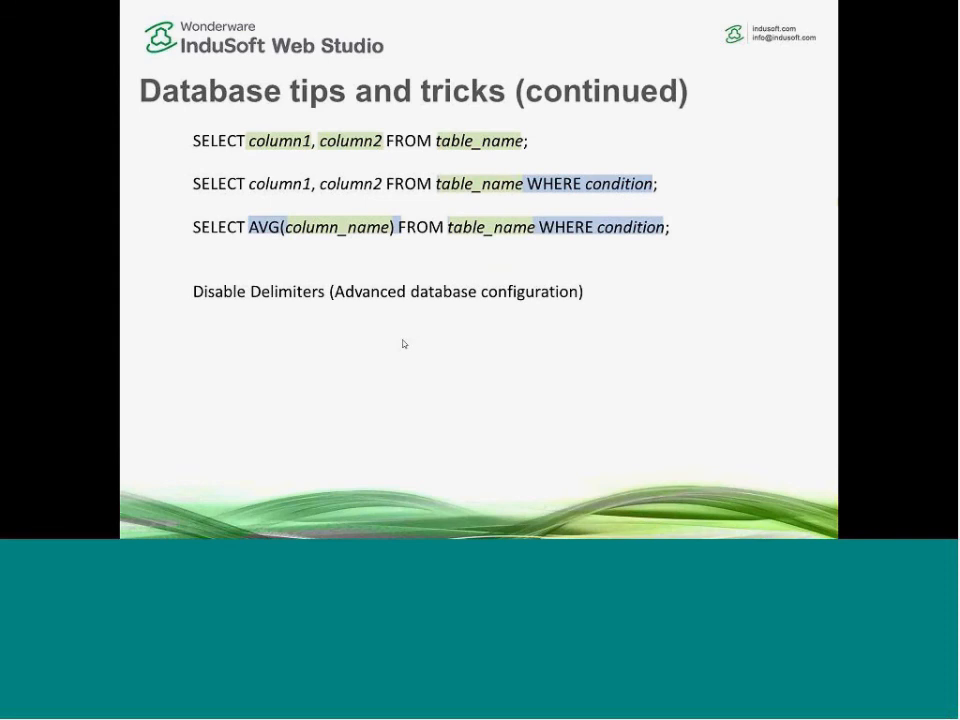
{"action": "key", "text": "alt+Tab"}
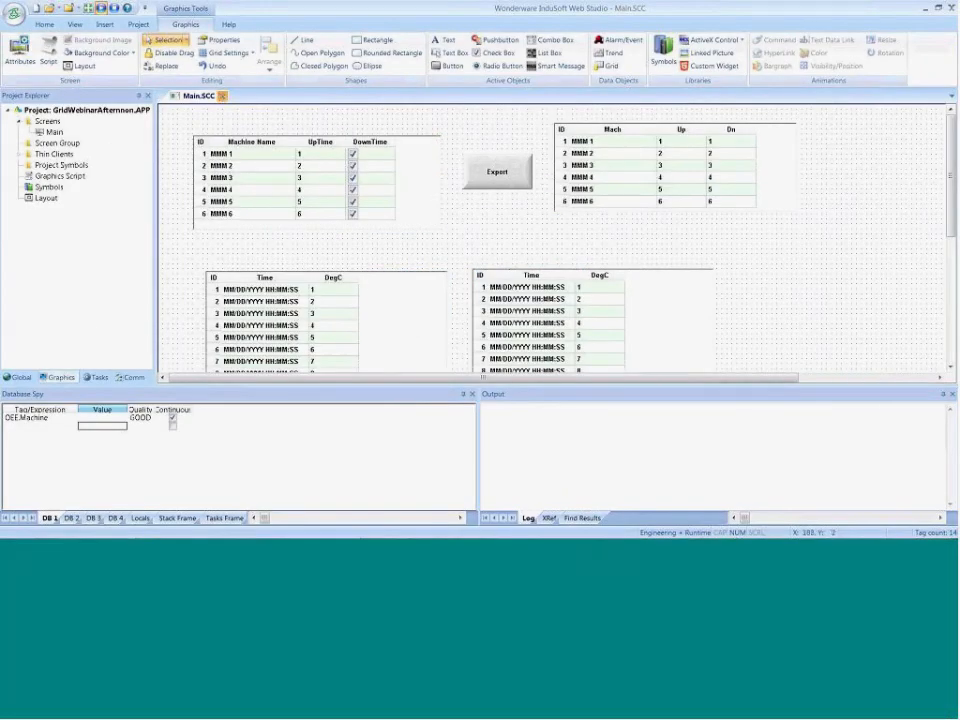
Save and close the Main screen, and enable Disable Delimiters in the project's default database advanced settings
{"action": "left_click", "coordinate": [222, 96]}
{"action": "left_click", "coordinate": [435, 318]}
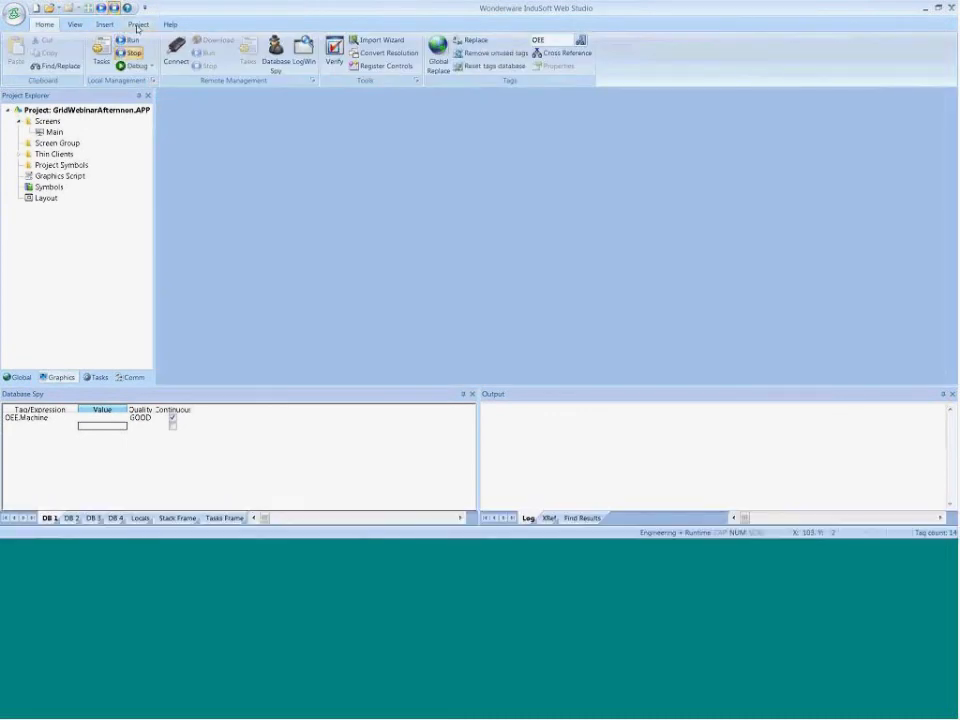
{"action": "left_click", "coordinate": [138, 24]}
{"action": "left_click", "coordinate": [114, 58]}
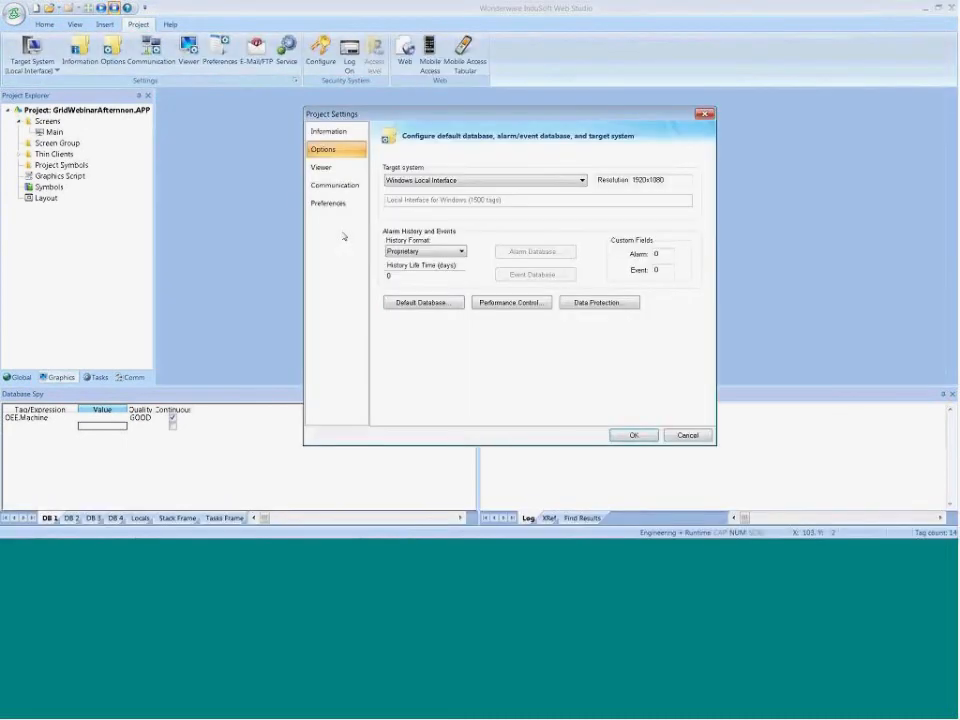
{"action": "left_click", "coordinate": [388, 304]}
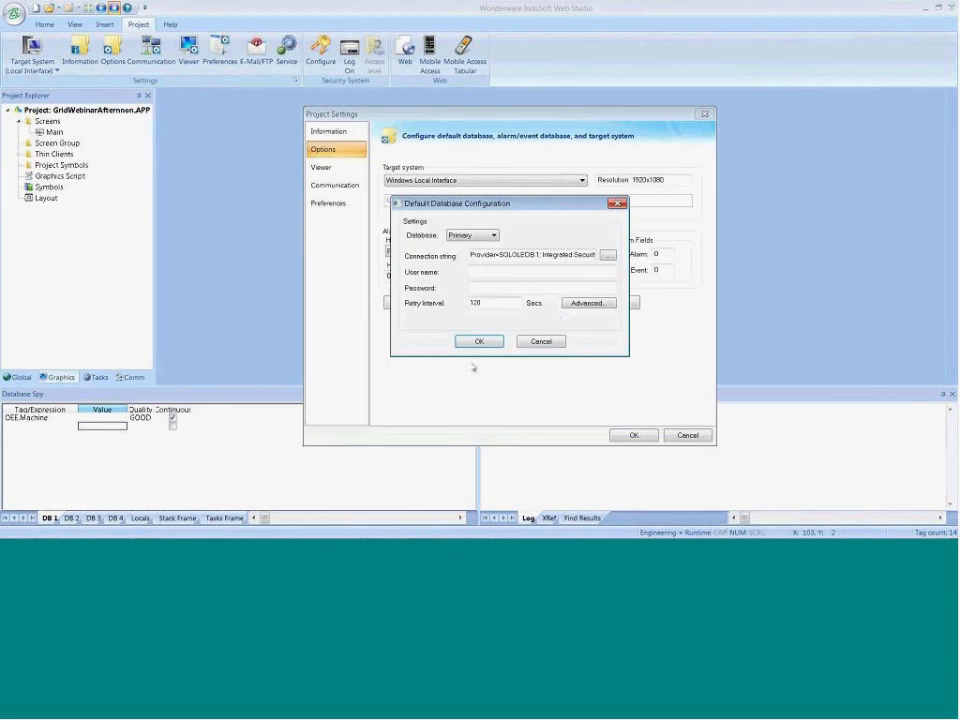
{"action": "left_click", "coordinate": [572, 304]}
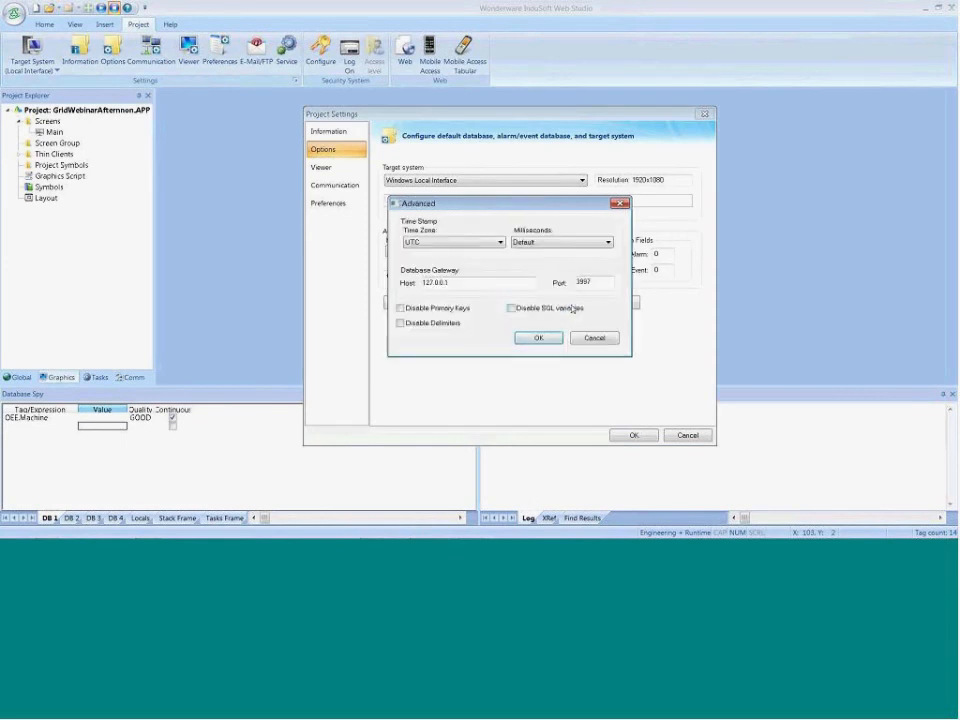
{"action": "left_click", "coordinate": [409, 325]}
{"action": "left_click", "coordinate": [538, 338]}
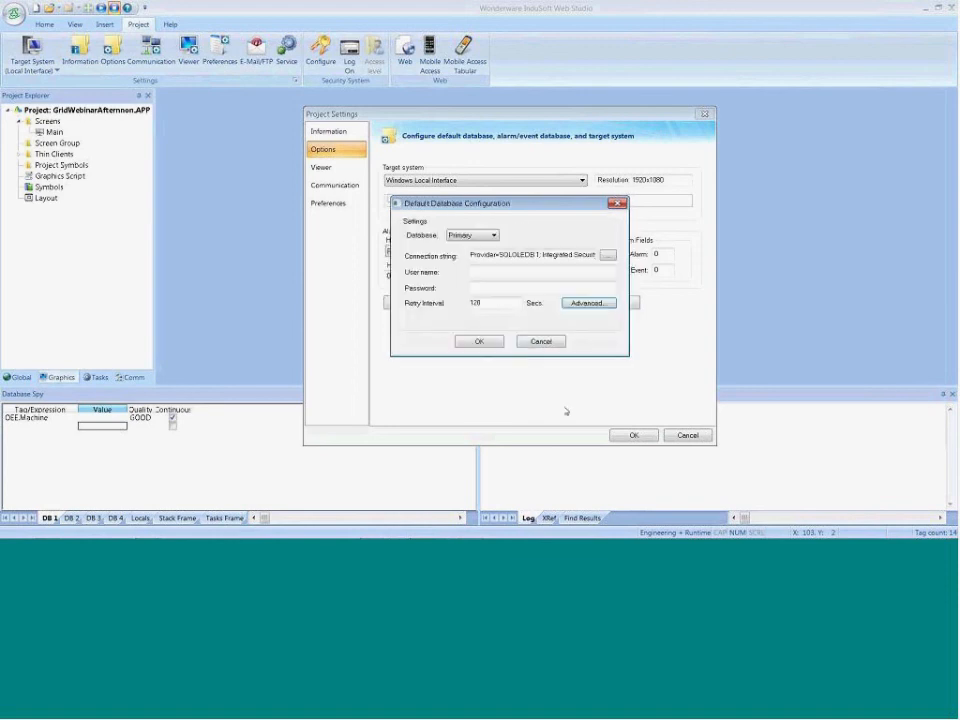
{"action": "left_click", "coordinate": [484, 341]}
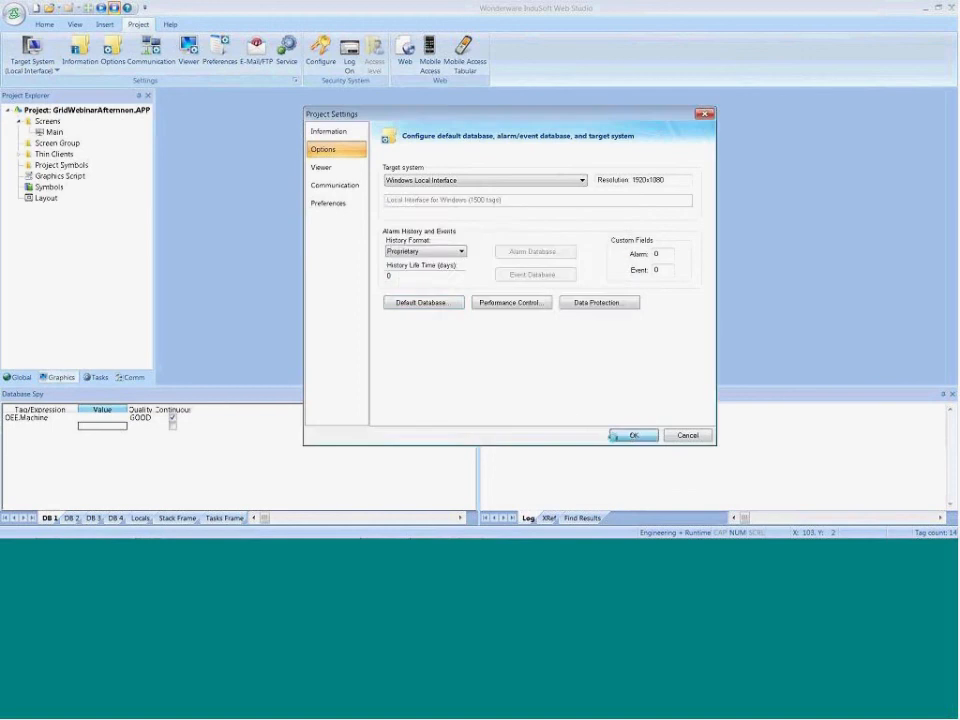
{"action": "left_click", "coordinate": [634, 435]}
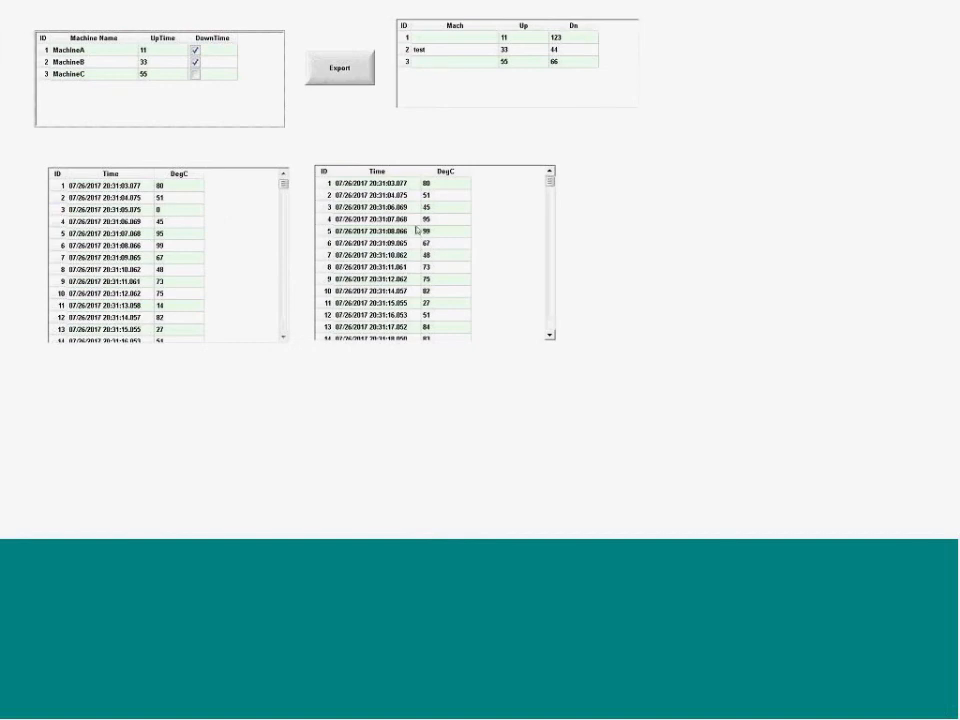
Examine the last rows of both Time/DegC grids in the running project to compare filtered and unfiltered records
{"action": "left_click_drag", "start_coordinate": [552, 186], "coordinate": [542, 336]}
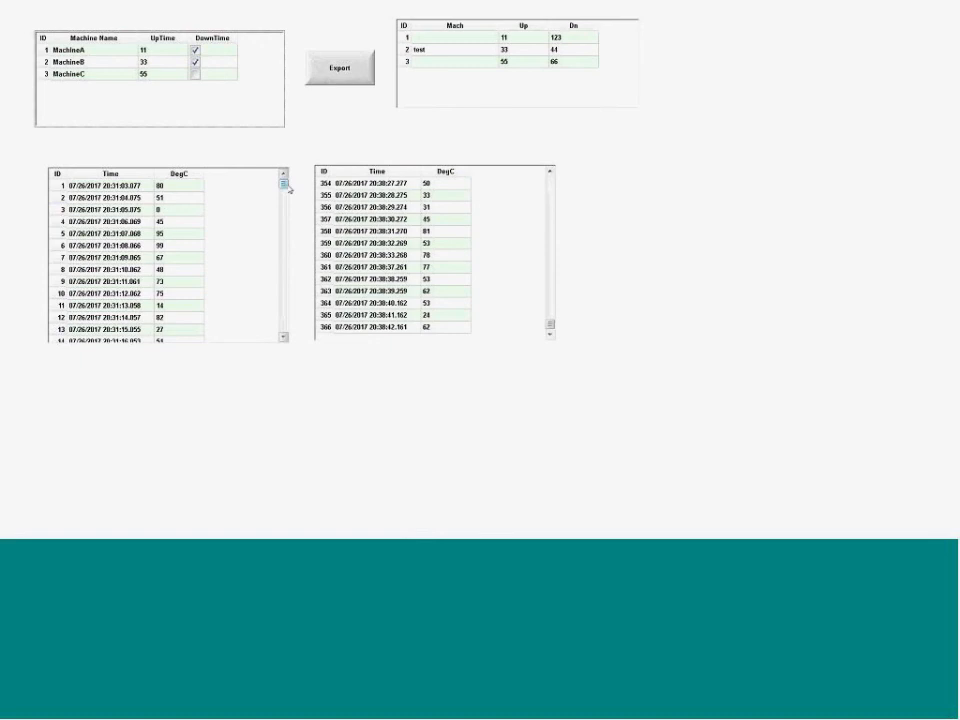
{"action": "mouse_move", "coordinate": [284, 184]}
{"action": "left_mouse_down"}
{"action": "mouse_move", "coordinate": [285, 206]}
{"action": "mouse_move", "coordinate": [284, 184]}
{"action": "left_mouse_up"}
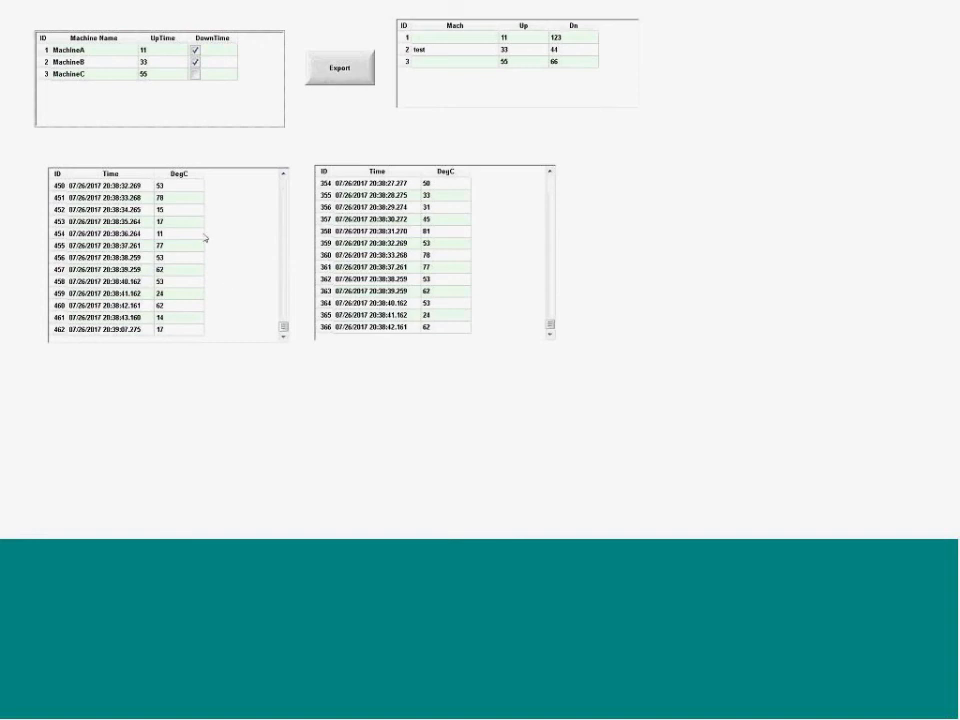
Switch to the PowerPoint slide show and advance to the slide on table name as string and SQL Where
{"action": "key", "text": "alt+Tab"}
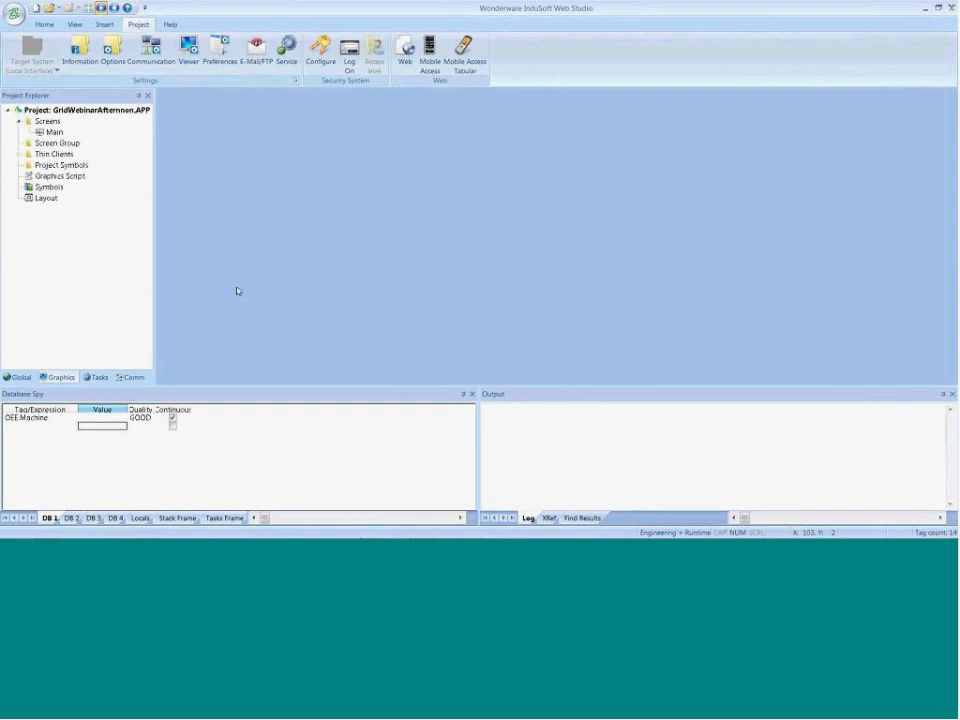
{"action": "key", "text": "alt+Tab"}
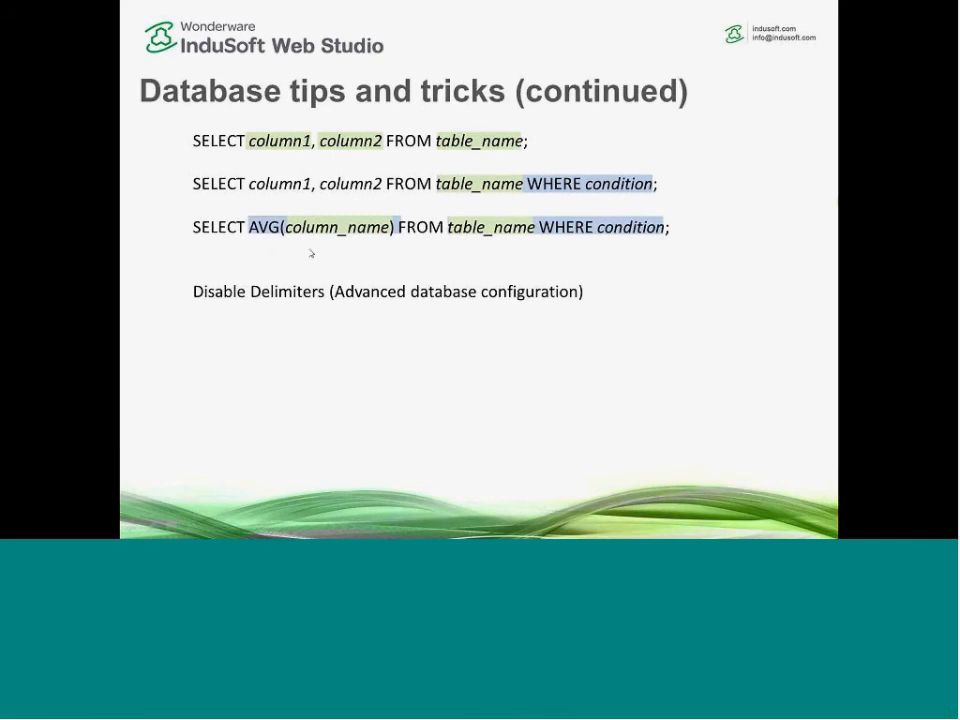
{"action": "left_click", "coordinate": [321, 334]}
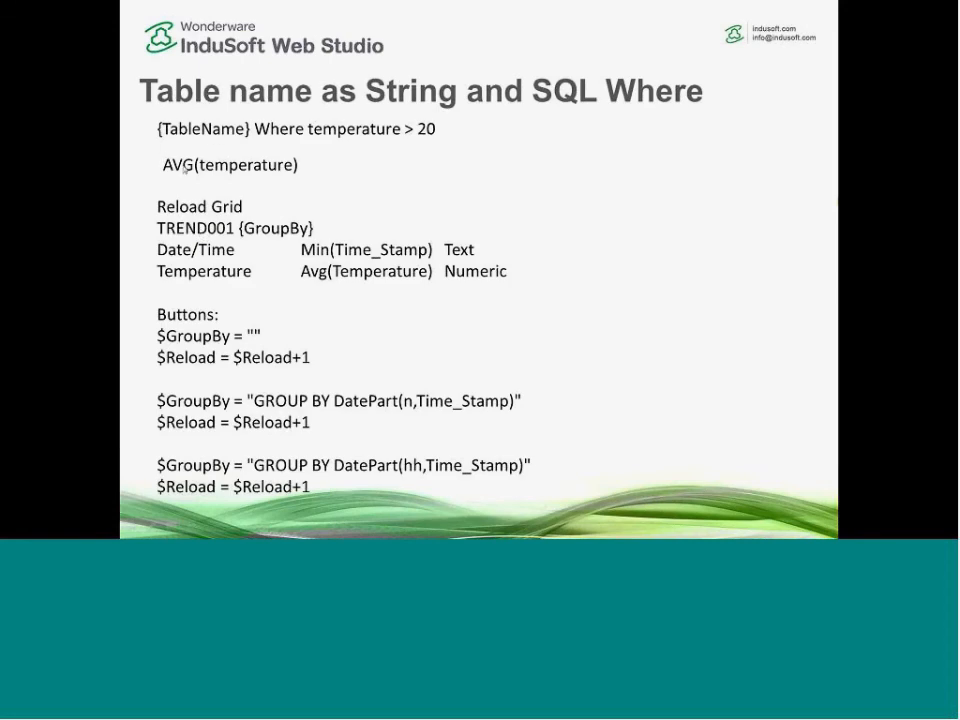
Return to InduSoft Web Studio, open the Main screen, shift the two Time/DegC grids left, and place a copy of the second beside it
{"action": "key", "text": "alt+Tab"}
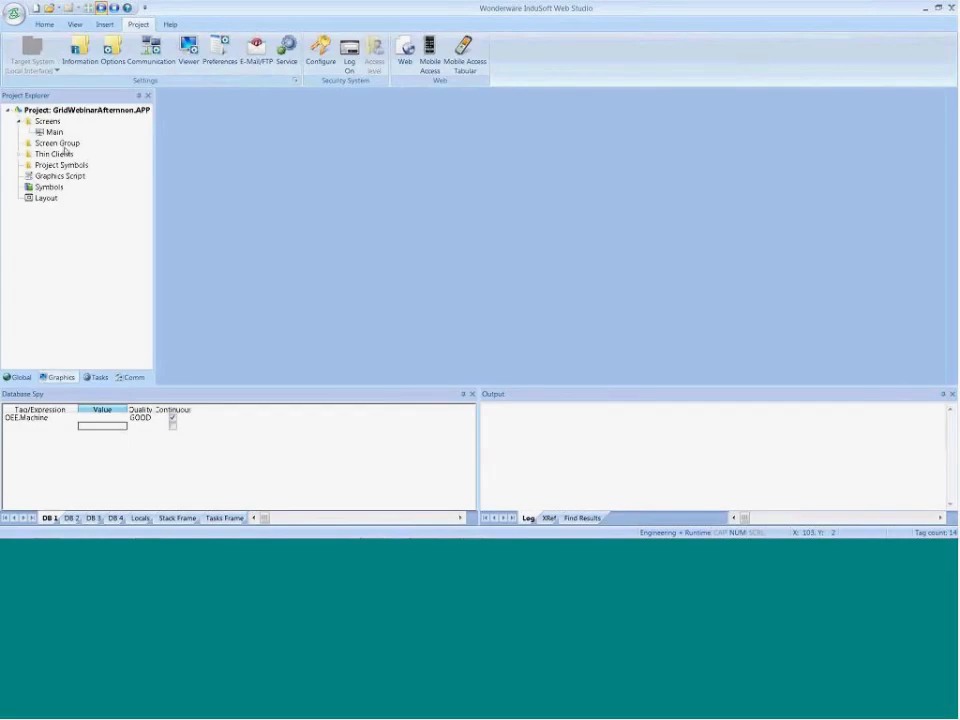
{"action": "double_click", "coordinate": [55, 134]}
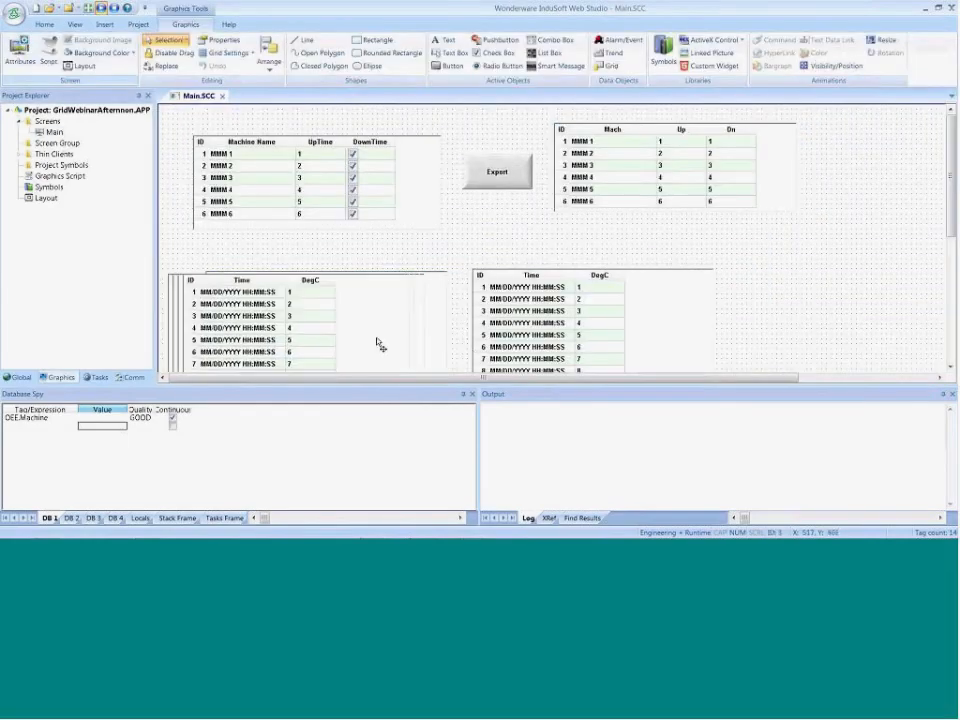
{"action": "left_click_drag", "start_coordinate": [560, 335], "coordinate": [511, 335]}
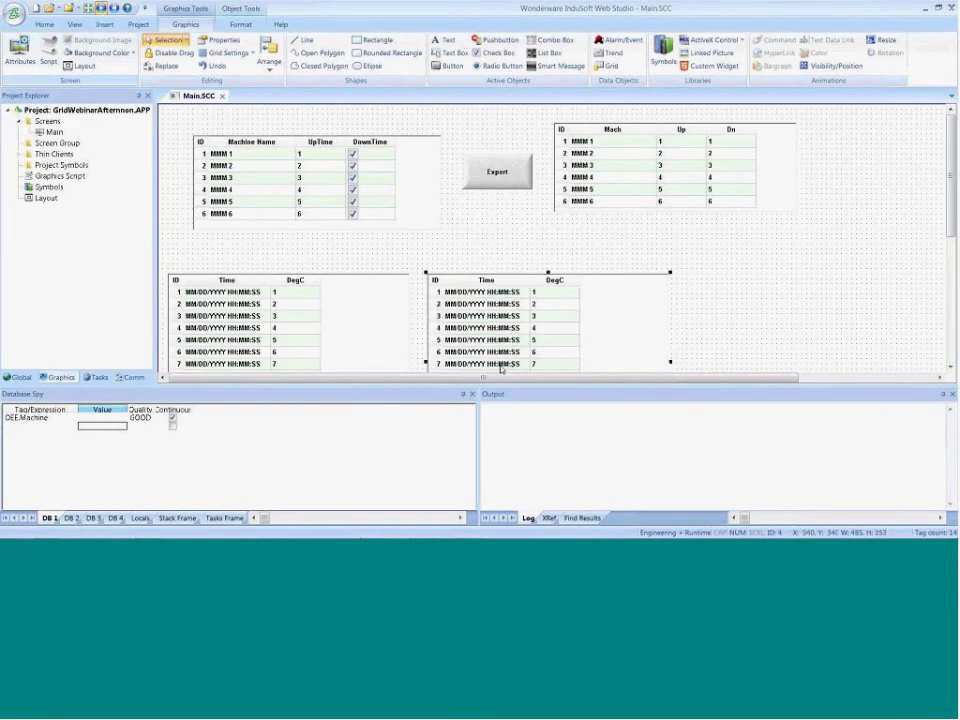
{"action": "left_click_drag", "start_coordinate": [497, 380], "coordinate": [633, 380]}
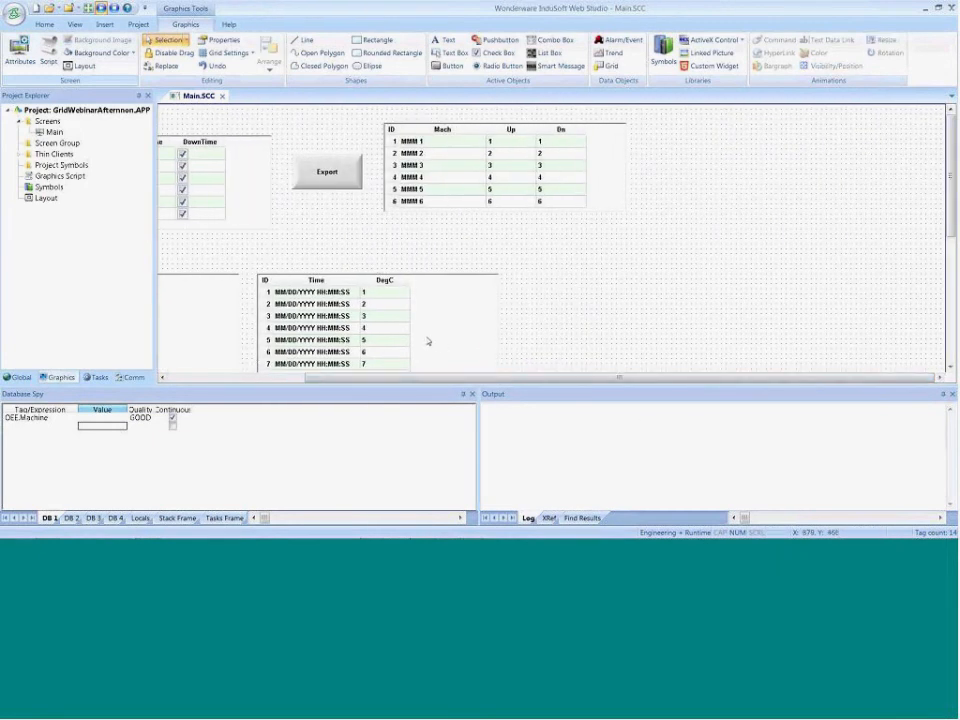
{"action": "left_click_drag", "start_coordinate": [409, 334], "coordinate": [669, 336], "text": "ctrl"}
Set the DegC column's field to AVG(Temperature) in the copied grid, widening the field column to fit
{"action": "double_click", "coordinate": [653, 331]}
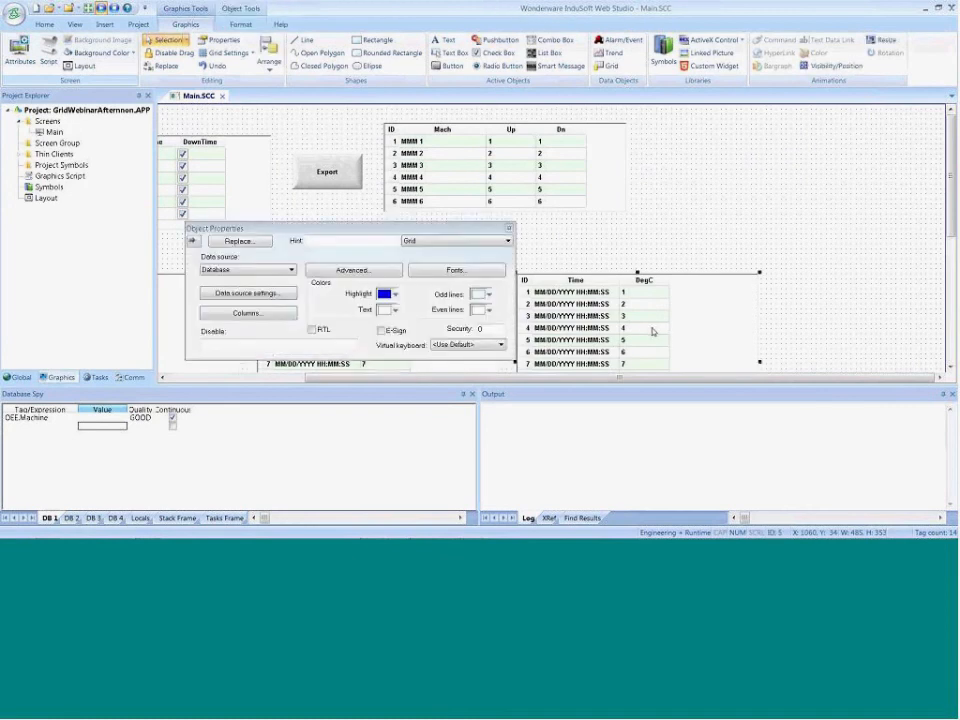
{"action": "left_click", "coordinate": [279, 313]}
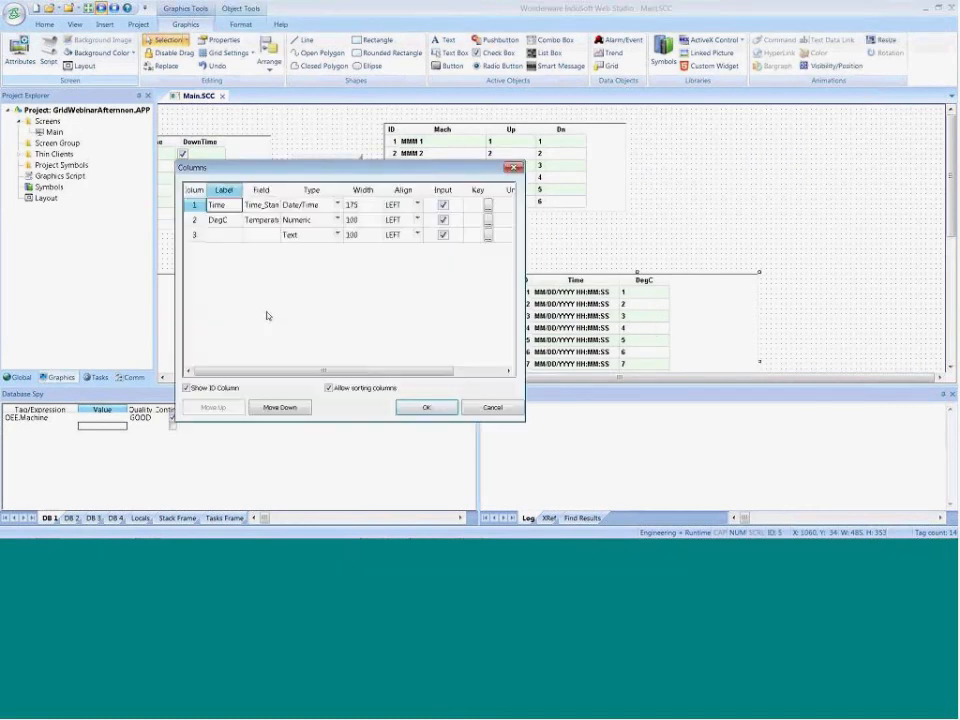
{"action": "left_click", "coordinate": [261, 219]}
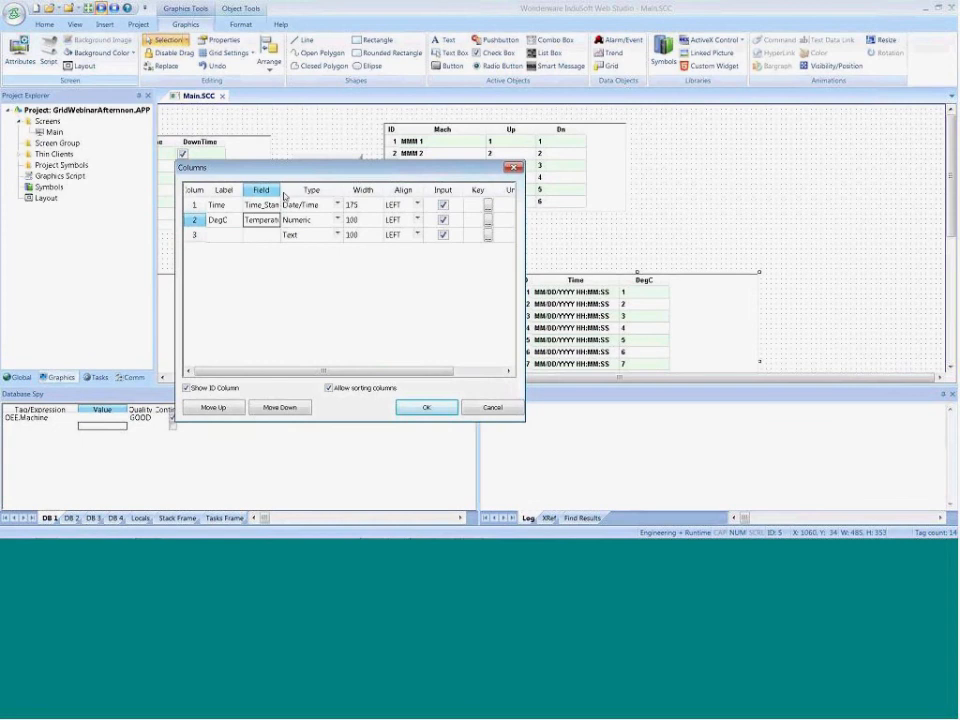
{"action": "left_click_drag", "start_coordinate": [280, 190], "coordinate": [378, 190]}
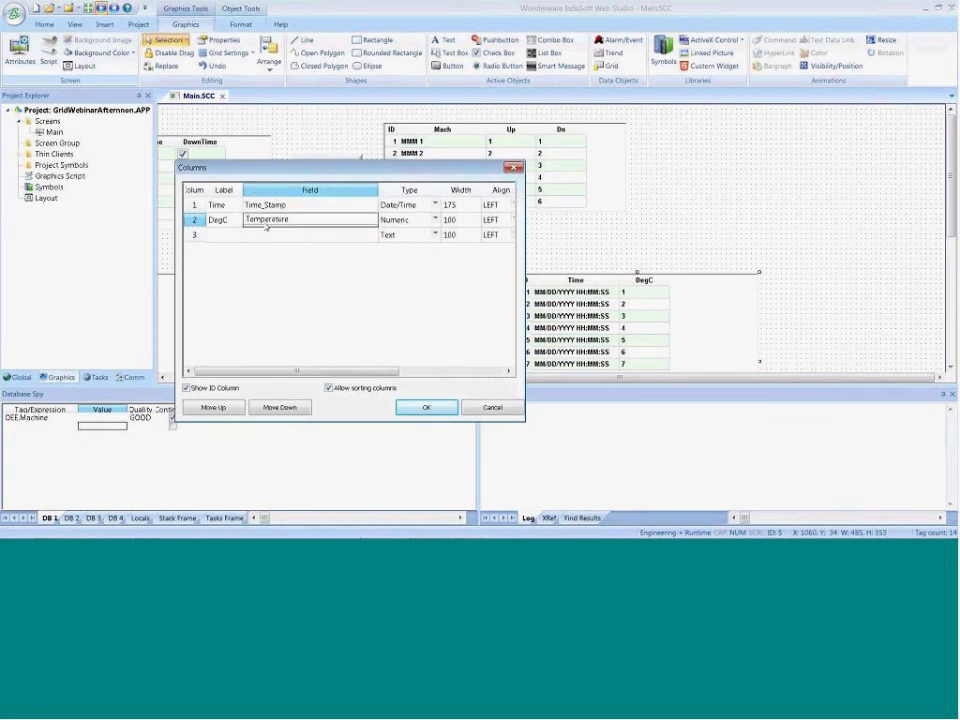
{"action": "type", "text": "AVG("}
{"action": "type", "text": ")"}
{"action": "left_click", "coordinate": [408, 407]}
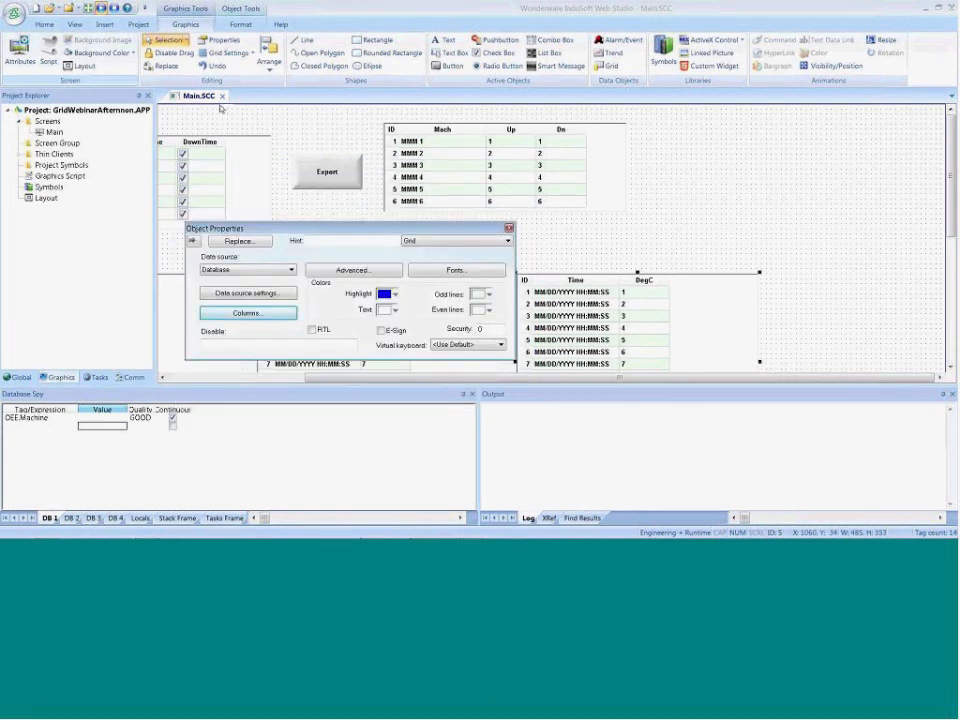
Run the project to check the averaging grid, and read the database message in the output log
{"action": "left_click", "coordinate": [102, 9]}
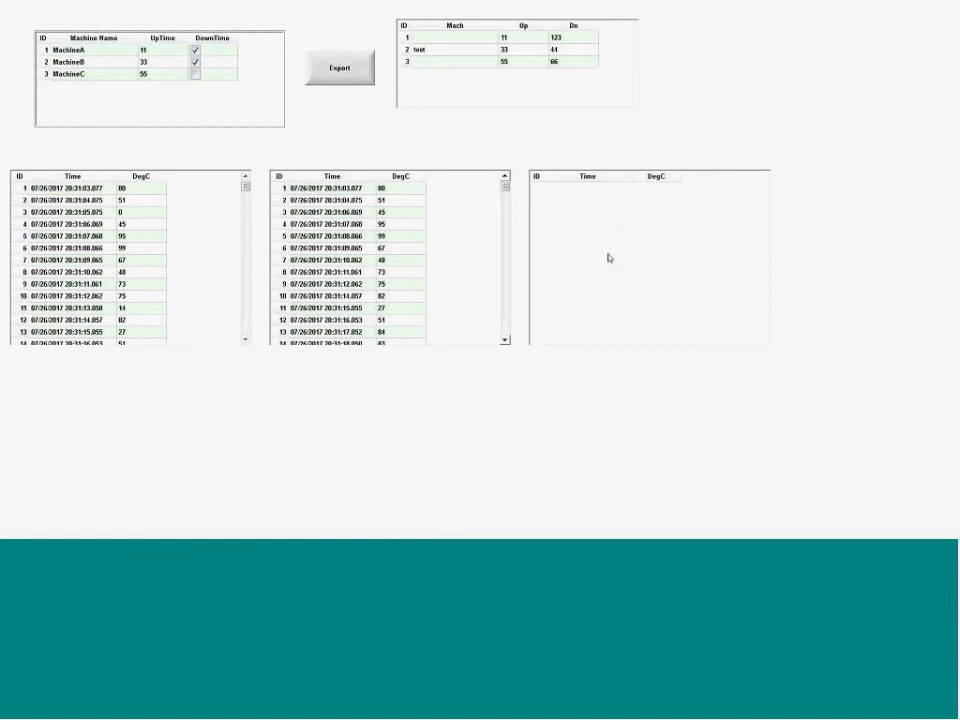
{"action": "key", "text": "alt+Tab"}
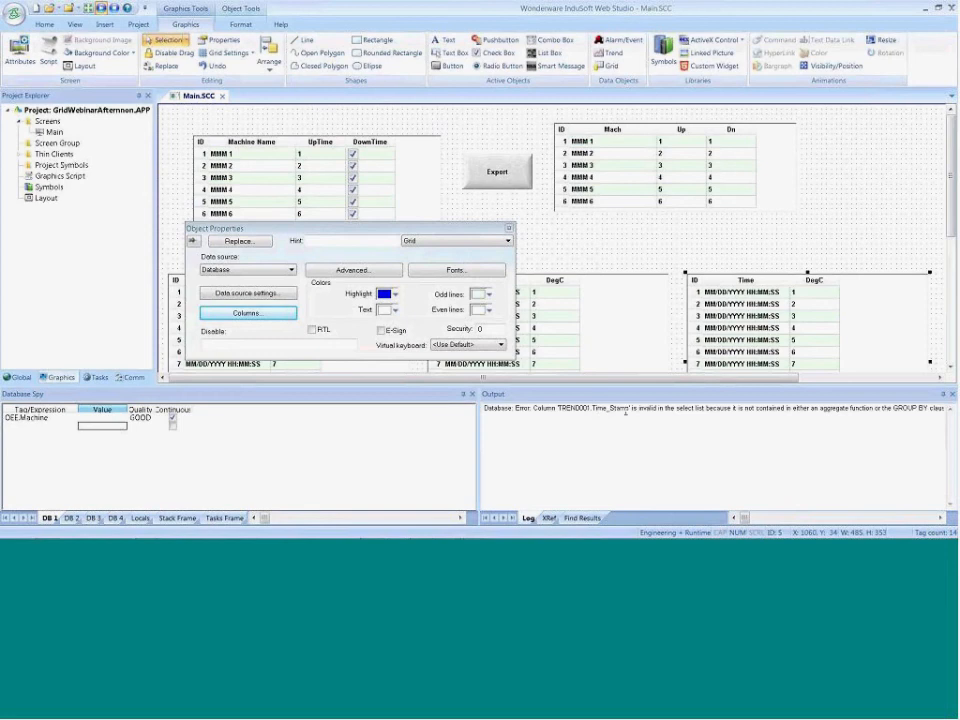
{"action": "left_click_drag", "start_coordinate": [625, 411], "coordinate": [680, 413]}
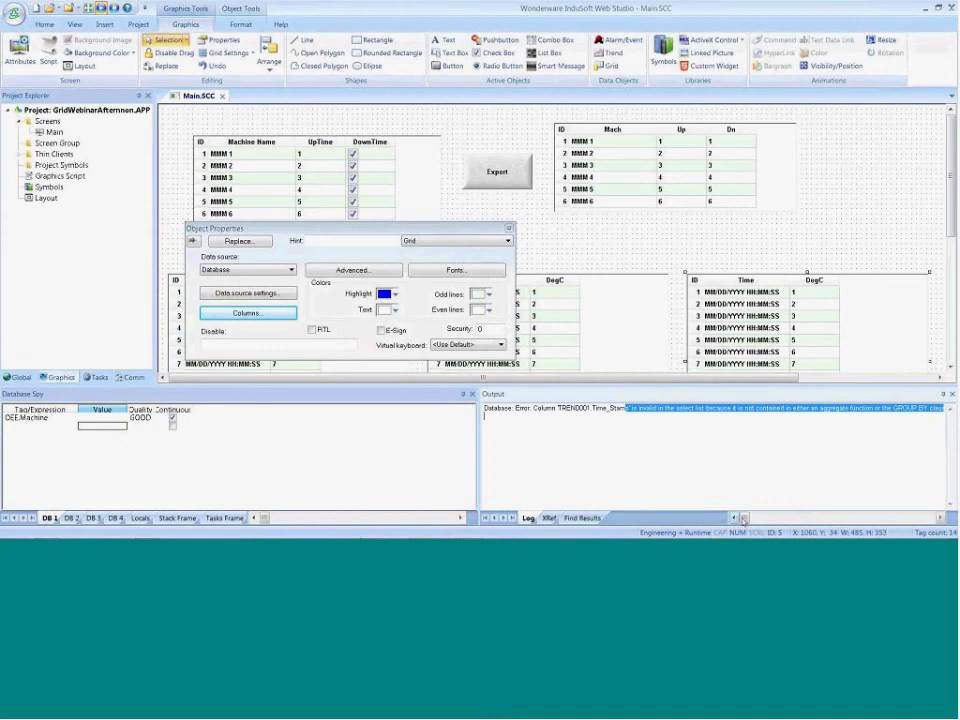
{"action": "mouse_move", "coordinate": [745, 518]}
{"action": "left_mouse_down"}
{"action": "mouse_move", "coordinate": [768, 518]}
{"action": "mouse_move", "coordinate": [745, 518]}
{"action": "left_mouse_up"}
Review the PowerPoint slide's GroupBy table name and aggregate column fields, and return to InduSoft Web Studio
{"action": "key", "text": "alt+Tab"}
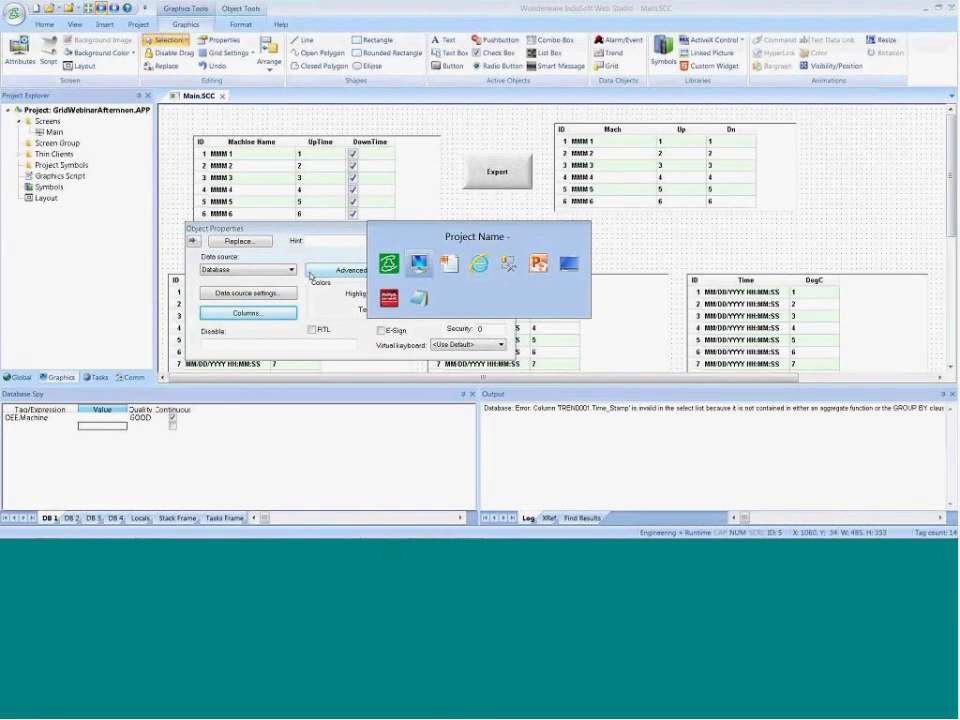
{"action": "key", "text": "Tab"}
{"action": "key", "text": "Tab"}
{"action": "key", "text": "Tab"}
{"action": "key", "text": "Tab"}
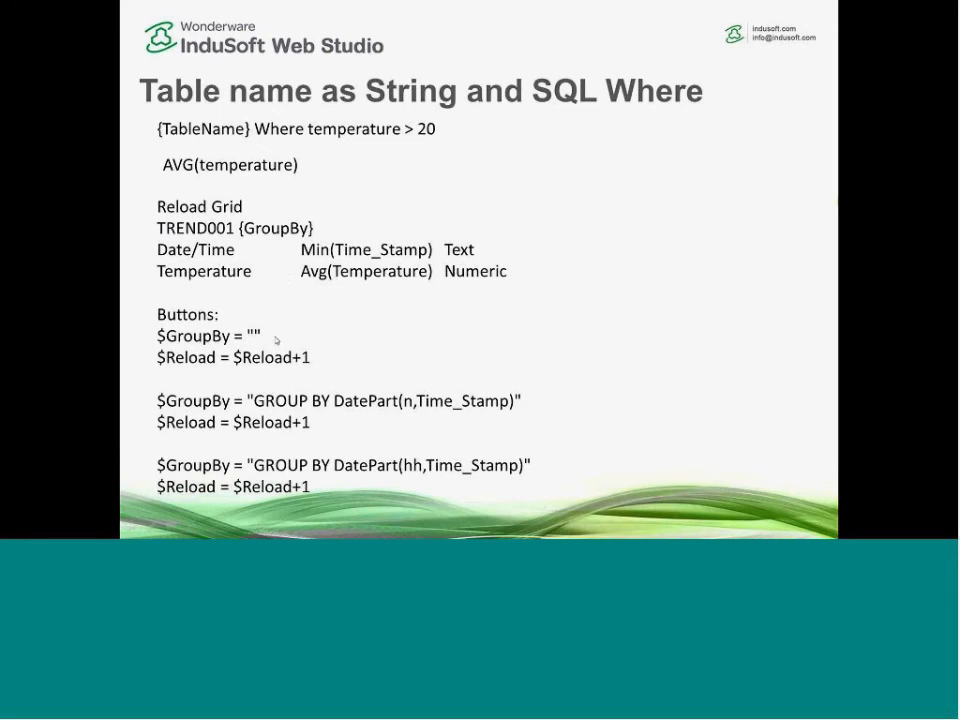
{"action": "key", "text": "alt+Tab"}
Return to InduSoft Web Studio and set the averaging grid's database table name to TREND001 {GroupBy}
{"action": "left_click", "coordinate": [262, 293]}
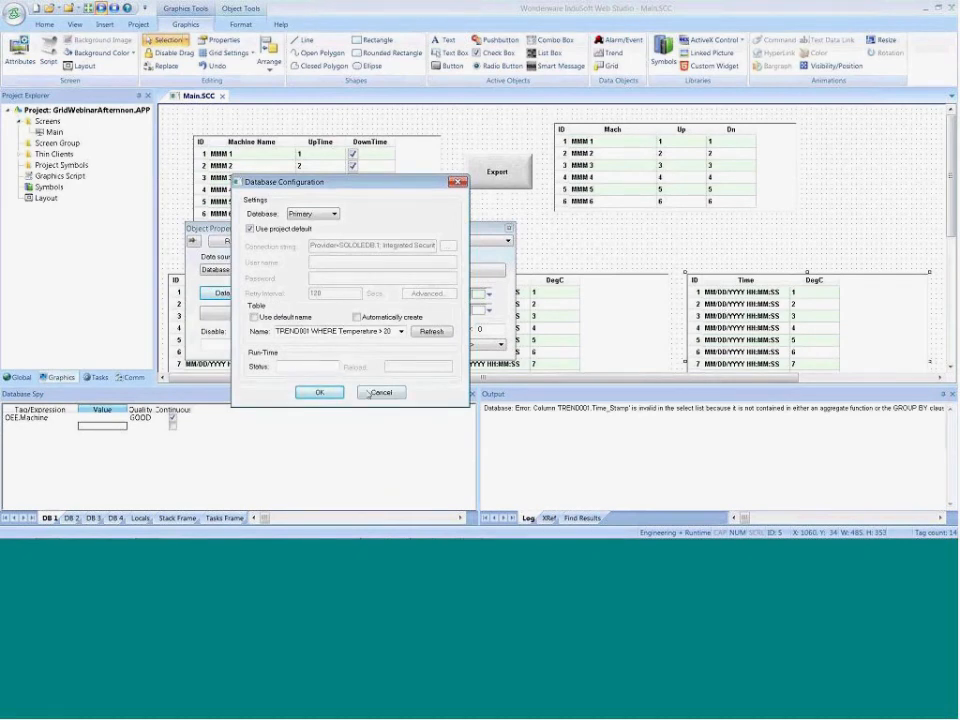
{"action": "key", "text": "Return"}
{"action": "left_click", "coordinate": [230, 291]}
{"action": "left_click_drag", "start_coordinate": [311, 331], "coordinate": [395, 331]}
{"action": "key", "text": "BackSpace"}
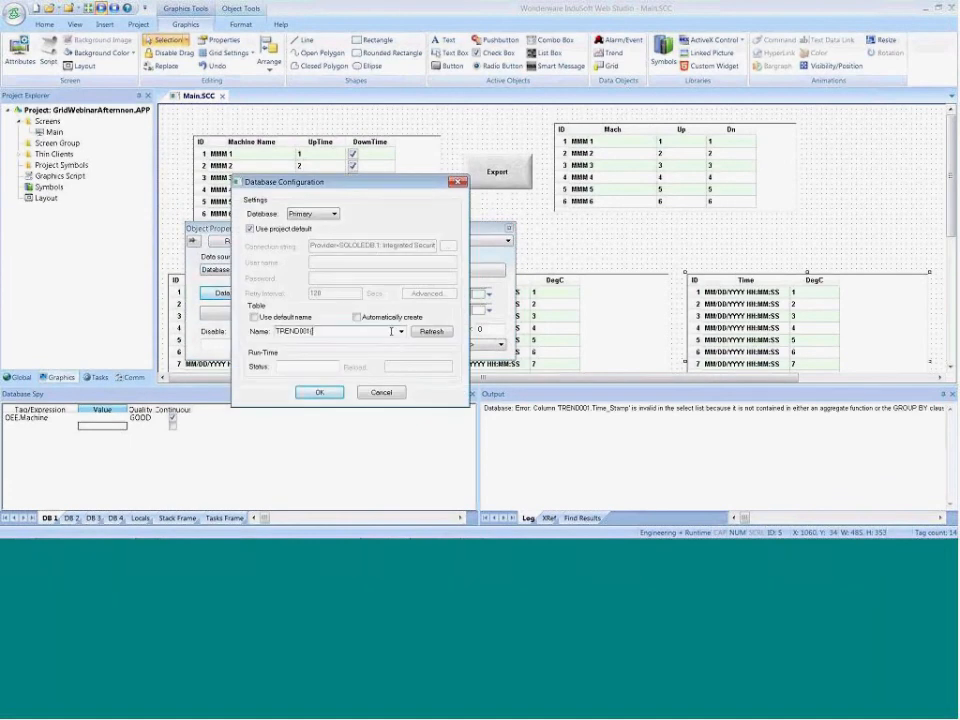
{"action": "type", "text": "(Gr"}
{"action": "type", "text": "oup)"}
{"action": "type", "text": "B"}
{"action": "type", "text": "y"}
{"action": "left_click", "coordinate": [318, 392]}
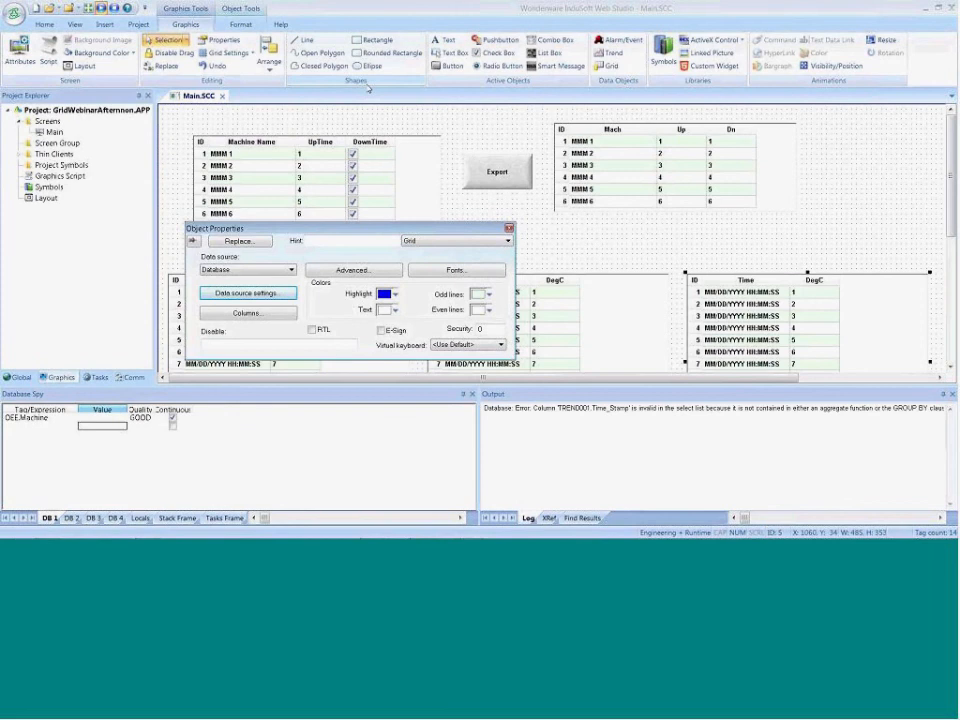
Add a button about 100 by 60 above the averaging grid and caption it None
{"action": "left_click", "coordinate": [452, 65]}
{"action": "left_click_drag", "start_coordinate": [703, 245], "coordinate": [751, 273]}
{"action": "double_click", "coordinate": [743, 268]}
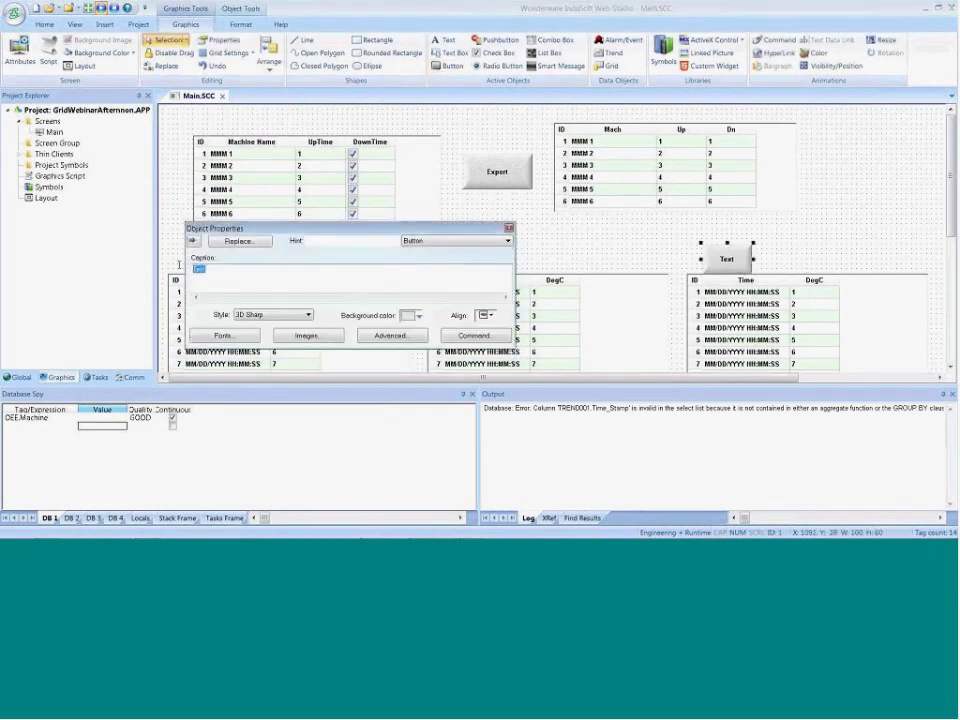
{"action": "type", "text": "None"}
{"action": "left_click", "coordinate": [589, 246]}
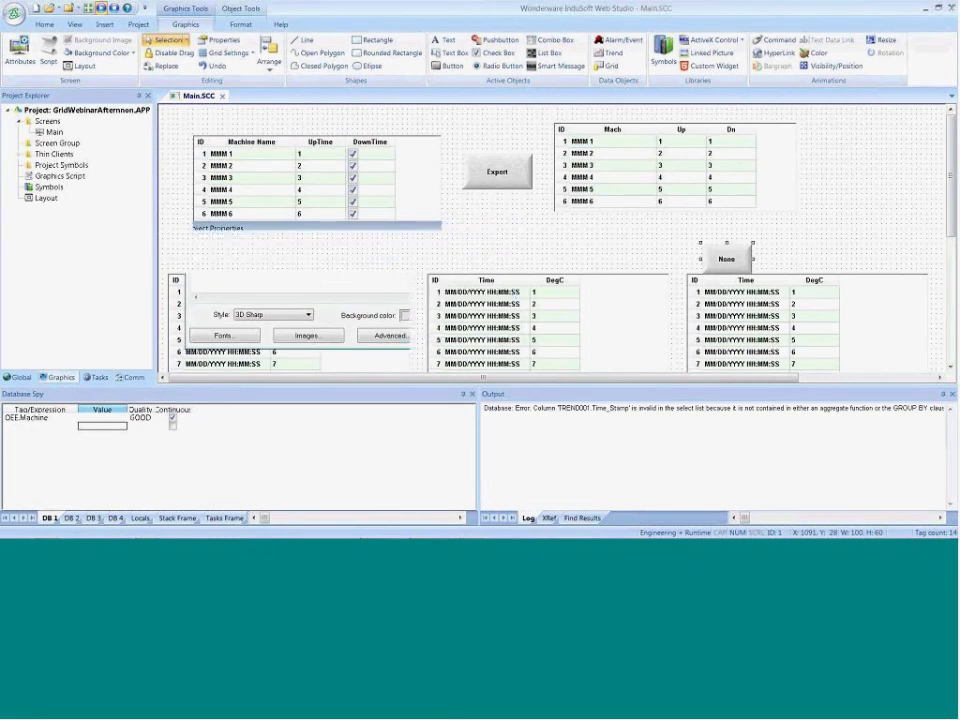
Set the averaging grid's advanced Reload field to Reload, creating it as an Integer tag with Server scope
{"action": "double_click", "coordinate": [713, 310]}
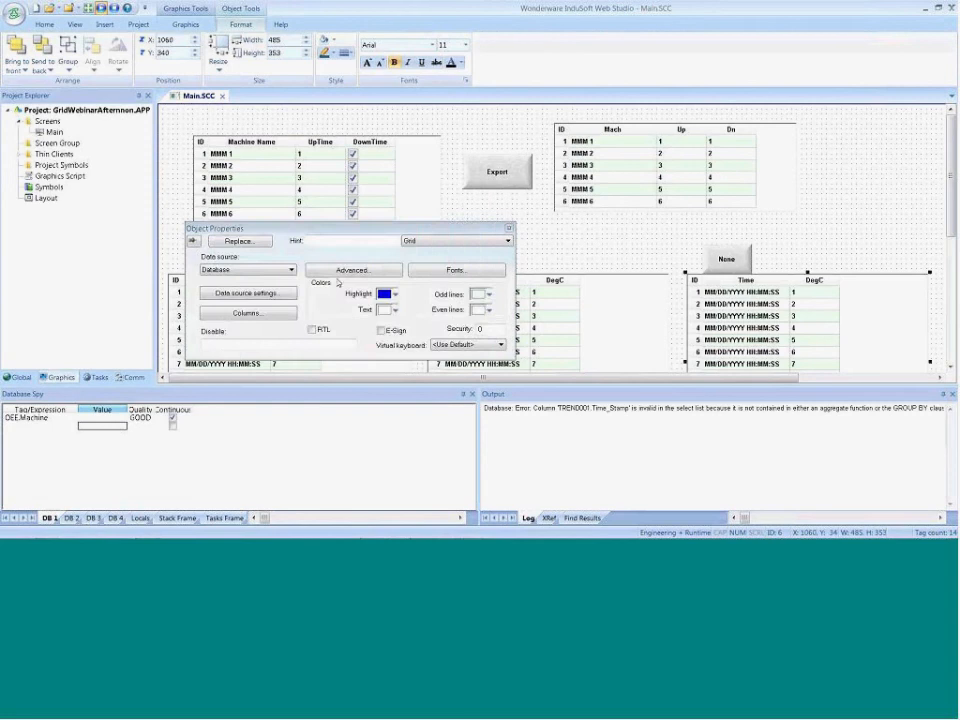
{"action": "left_click", "coordinate": [353, 270]}
{"action": "left_click", "coordinate": [416, 239]}
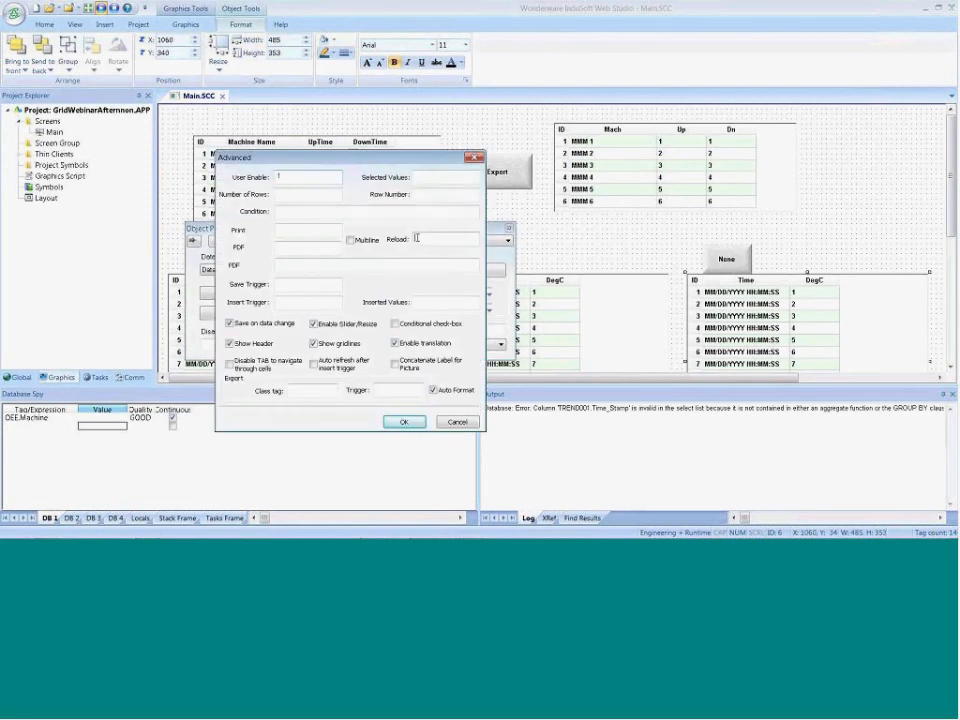
{"action": "type", "text": "Reload"}
{"action": "left_click", "coordinate": [395, 423]}
{"action": "left_click", "coordinate": [484, 322]}
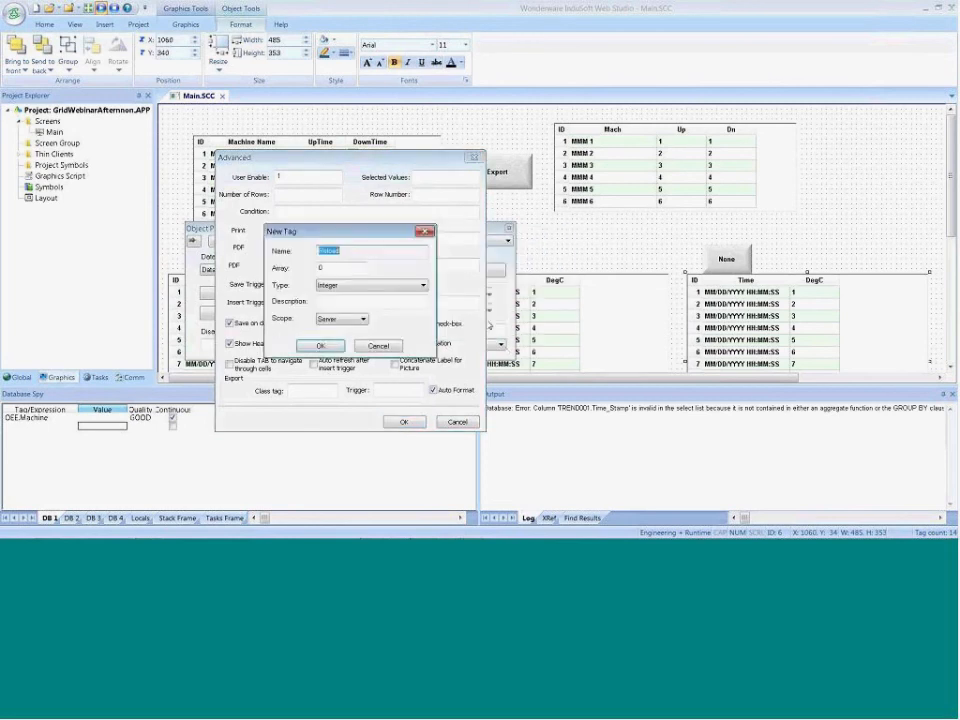
{"action": "left_click", "coordinate": [315, 345]}
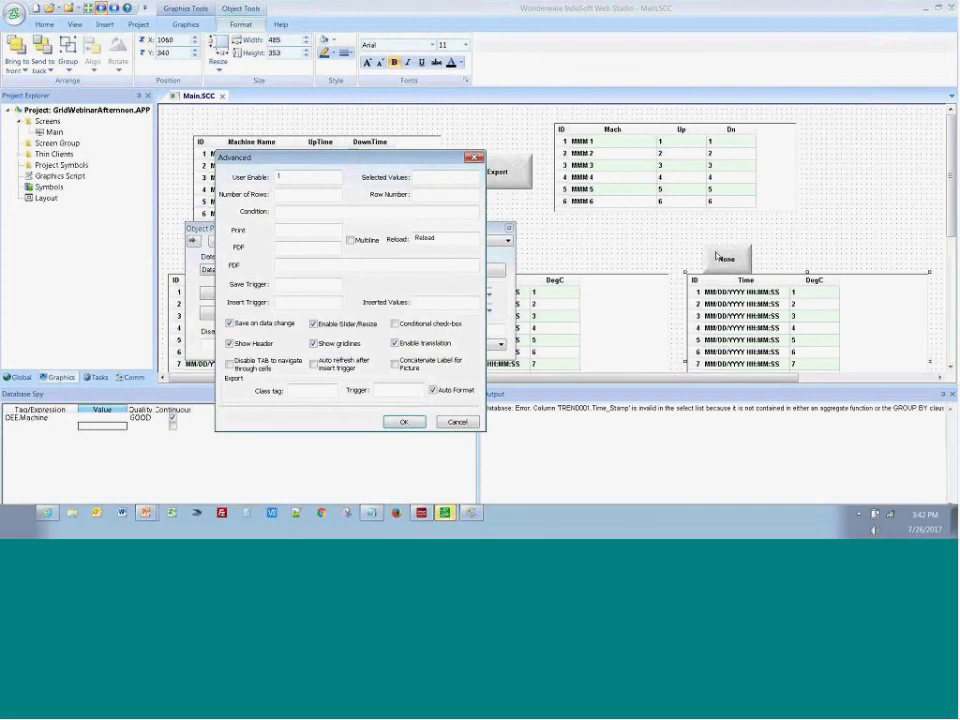
{"action": "left_click", "coordinate": [402, 421]}
Move the None button up to Y 260 so it sits clear of the averaging grid, keeping it selected
{"action": "left_click", "coordinate": [724, 247]}
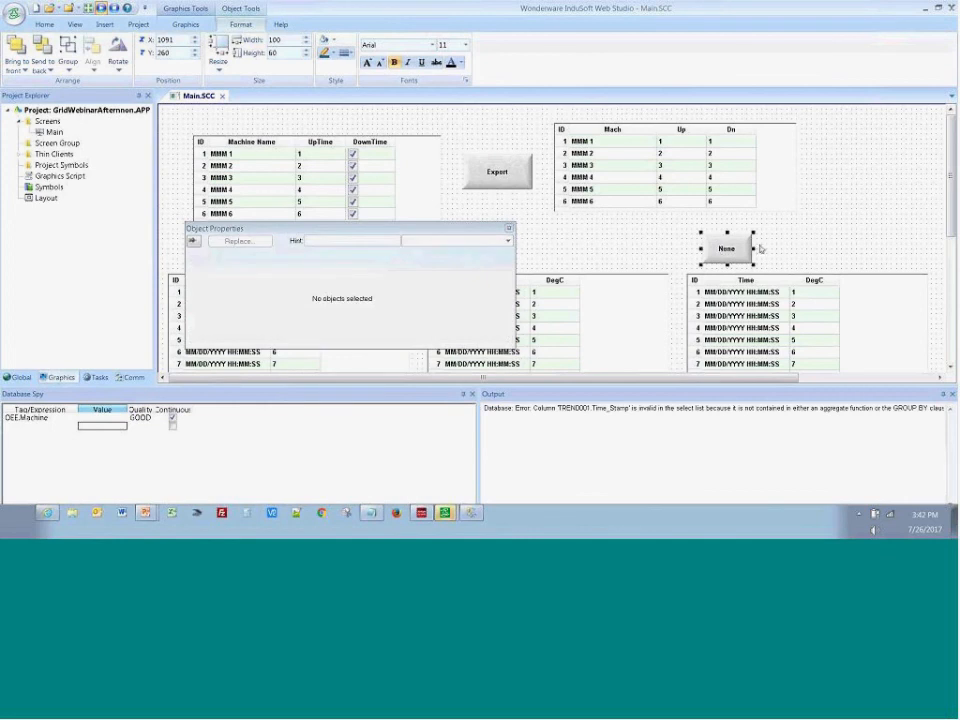
{"action": "left_click", "coordinate": [758, 246]}
{"action": "left_click", "coordinate": [737, 252]}
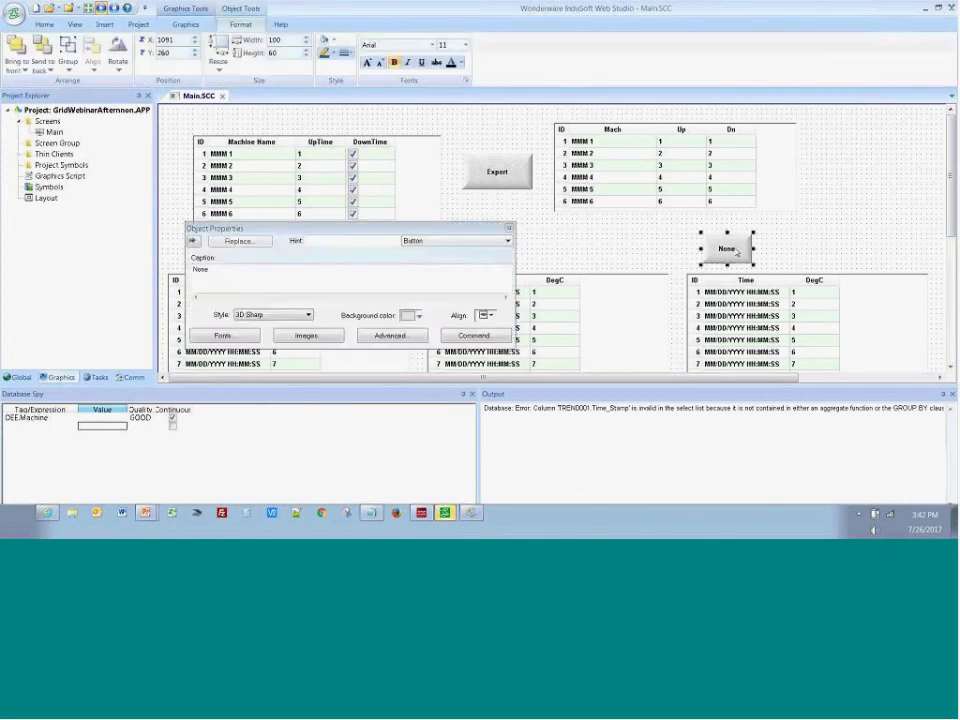
Start the None button's On Down VBScript command with the line $GroupBy = ""
{"action": "left_click", "coordinate": [466, 335]}
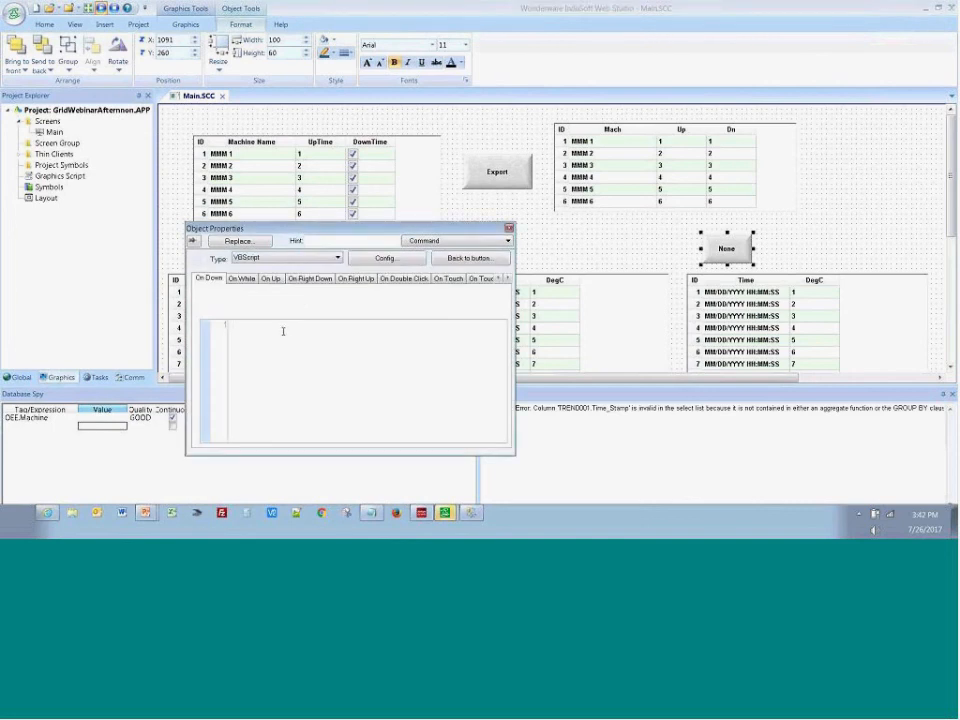
{"action": "type", "text": "$gro"}
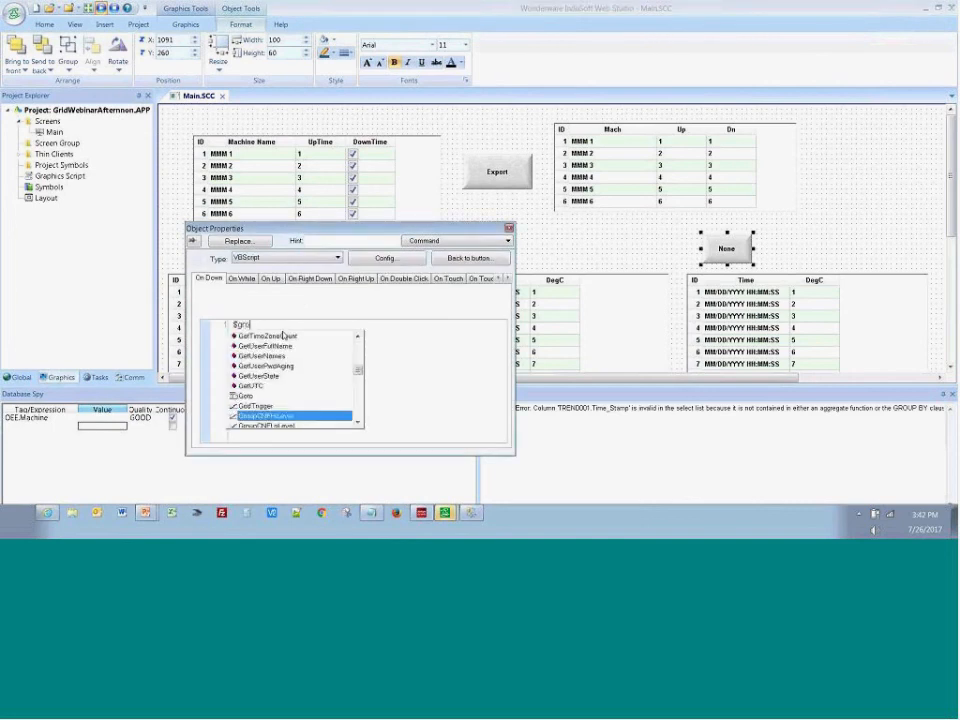
{"action": "type", "text": "p"}
{"action": "key", "text": "BackSpace"}
{"action": "type", "text": "upby"}
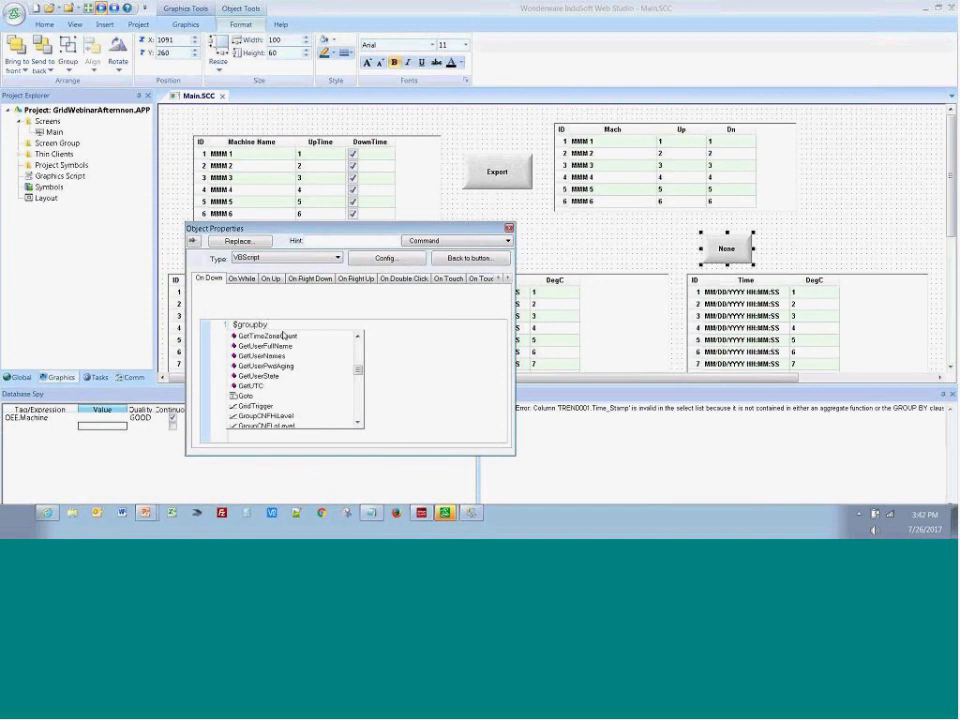
{"action": "key", "text": "BackSpace"}
{"action": "key", "text": "BackSpace"}
{"action": "key", "text": "BackSpace"}
{"action": "key", "text": "BackSpace"}
{"action": "key", "text": "BackSpace"}
{"action": "key", "text": "BackSpace"}
{"action": "key", "text": "BackSpace"}
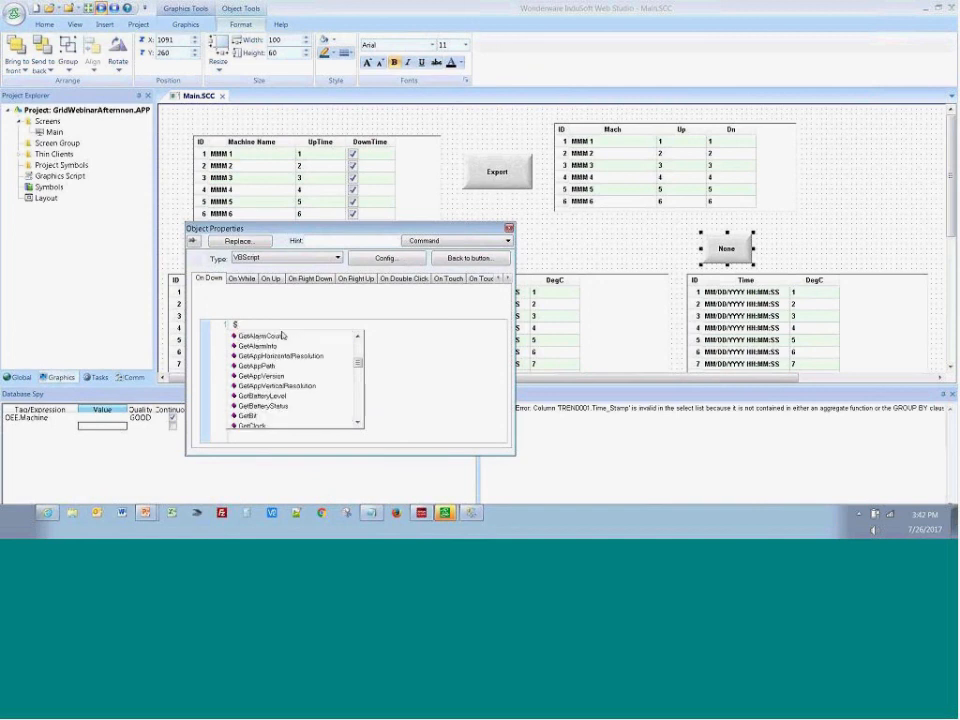
{"action": "type", "text": "Gr"}
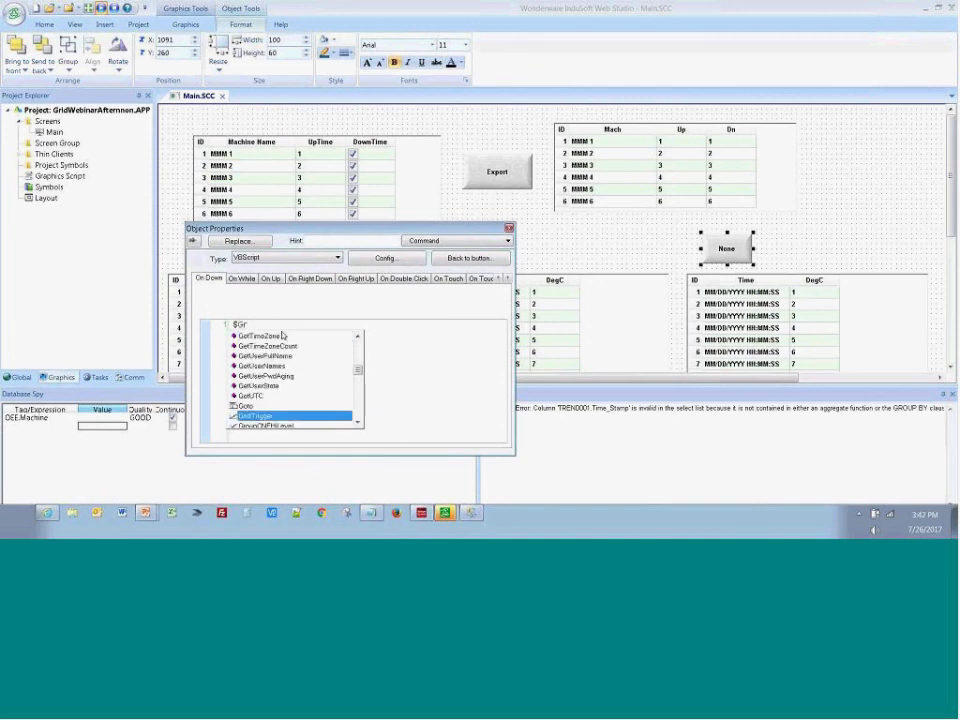
{"action": "type", "text": "oupBy"}
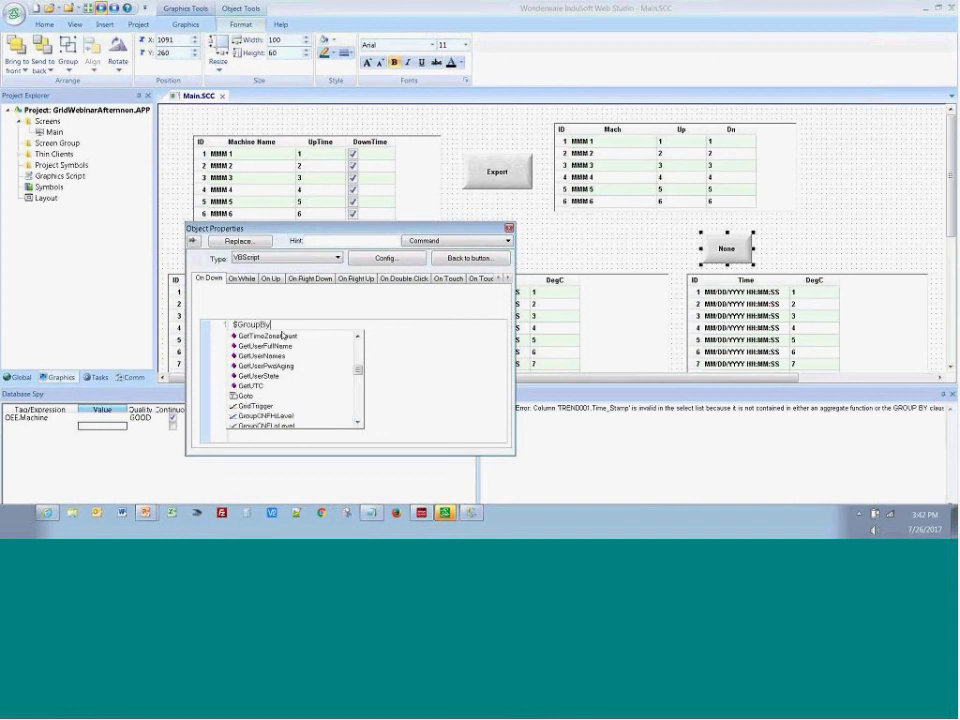
{"action": "type", "text": " = "}
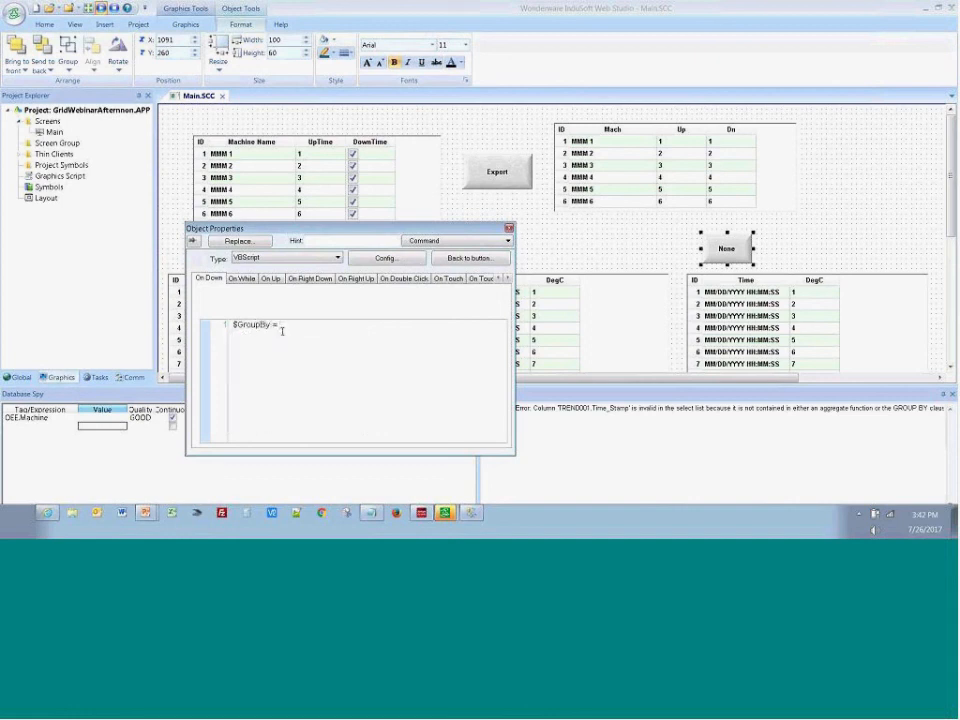
{"action": "type", "text": "\"\""}
{"action": "key", "text": "Return"}
Add a second line to the None button's script that increments the reload tag: $Reload = $Reload + 1
{"action": "type", "text": "$"}
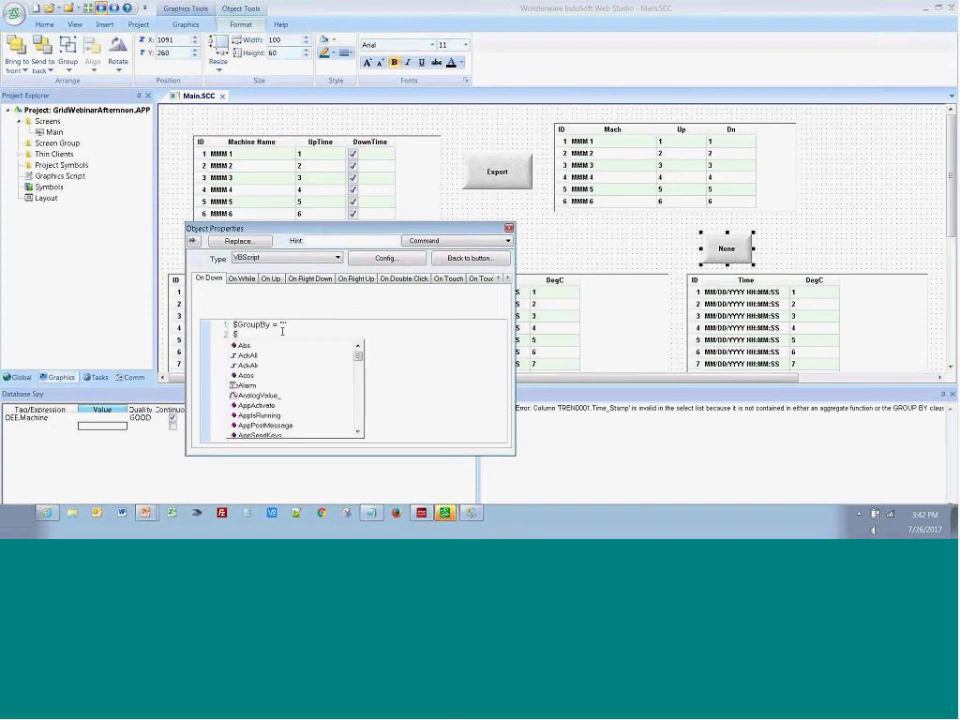
{"action": "type", "text": "Reload"}
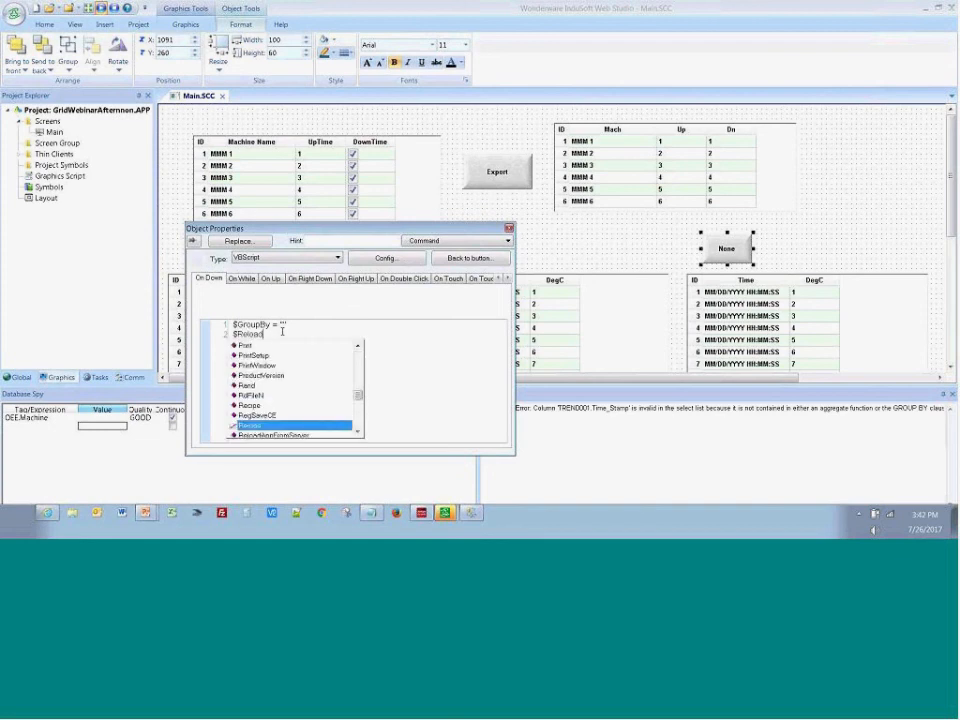
{"action": "key", "text": "Return"}
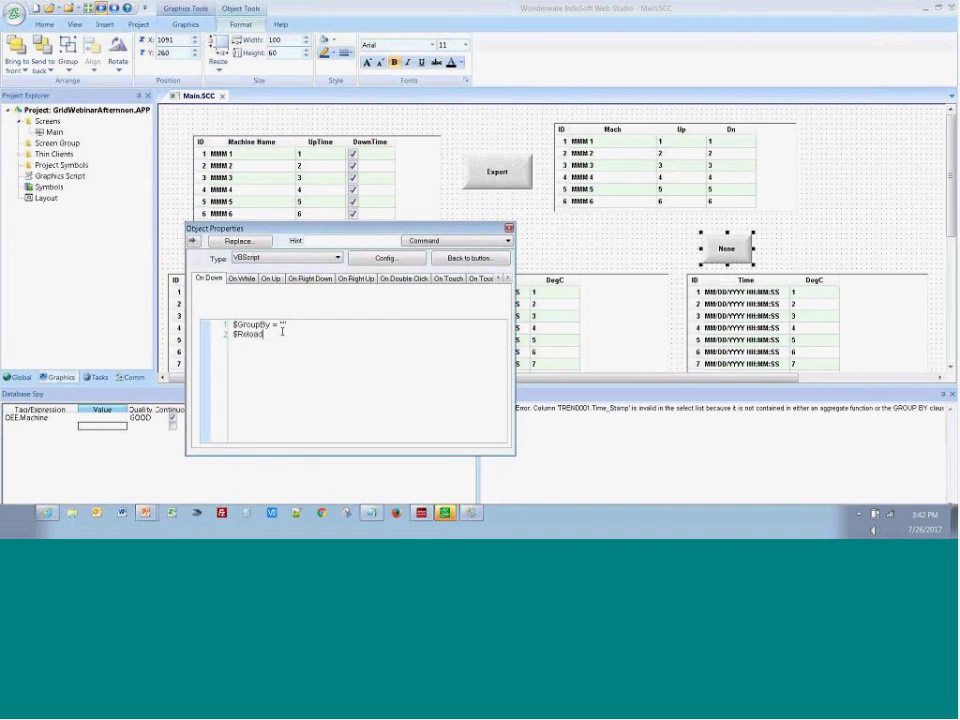
{"action": "type", "text": "="}
{"action": "key", "text": "BackSpace"}
{"action": "type", "text": "= $Reload"}
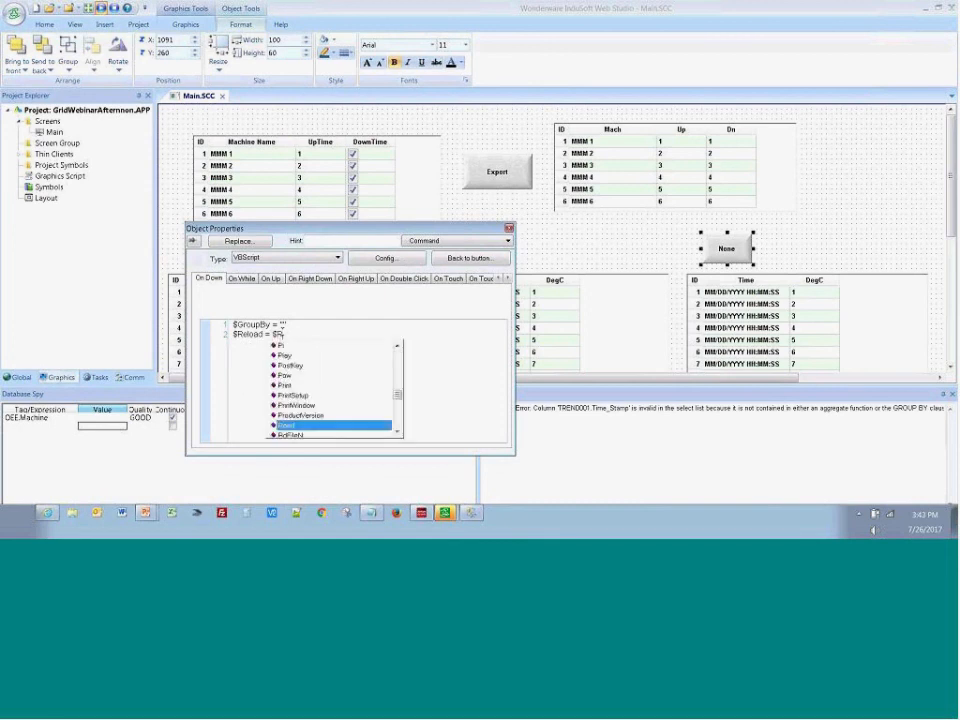
{"action": "key", "text": "Return"}
{"action": "type", "text": "+1"}
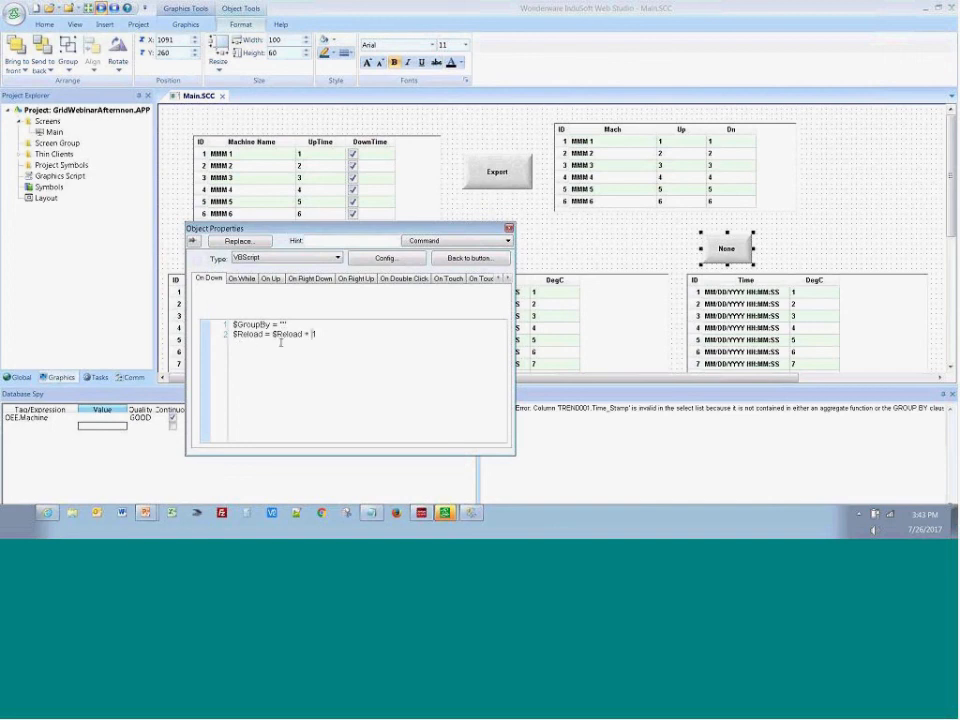
Check the None button's script, creating the GroupBy tag as a String, and switch to the PowerPoint slide
{"action": "right_click", "coordinate": [370, 352]}
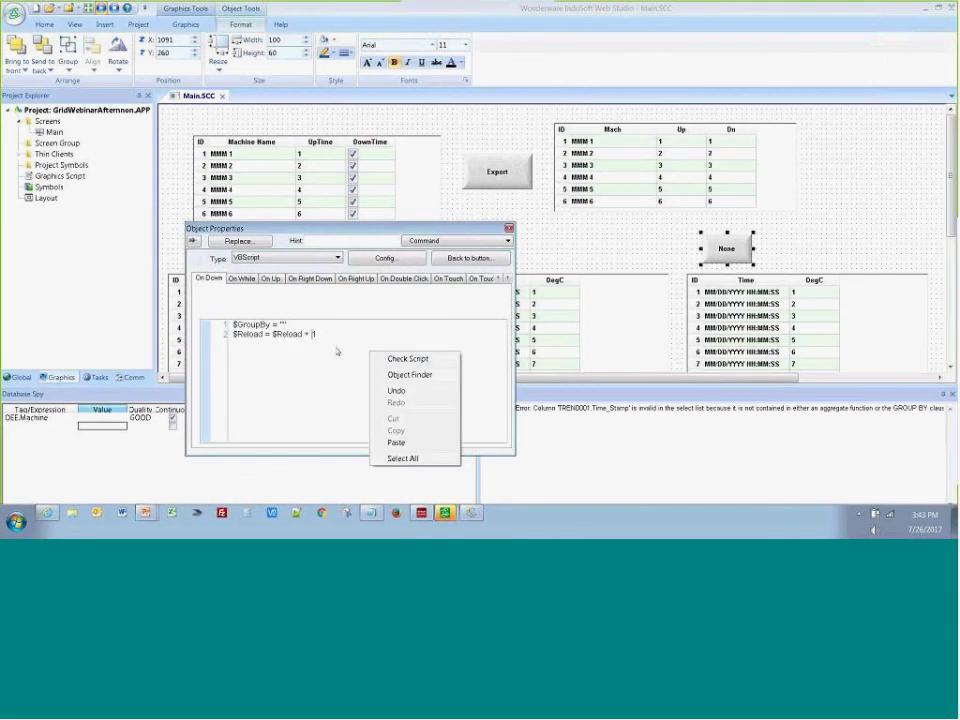
{"action": "left_click", "coordinate": [385, 359]}
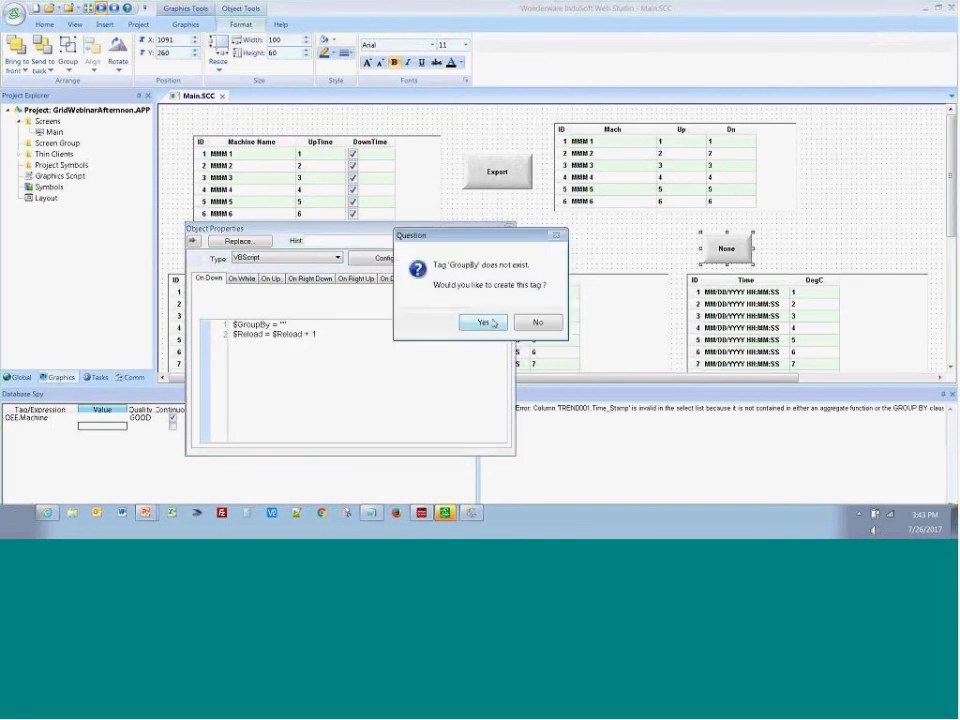
{"action": "left_click", "coordinate": [484, 322]}
{"action": "left_click", "coordinate": [360, 333]}
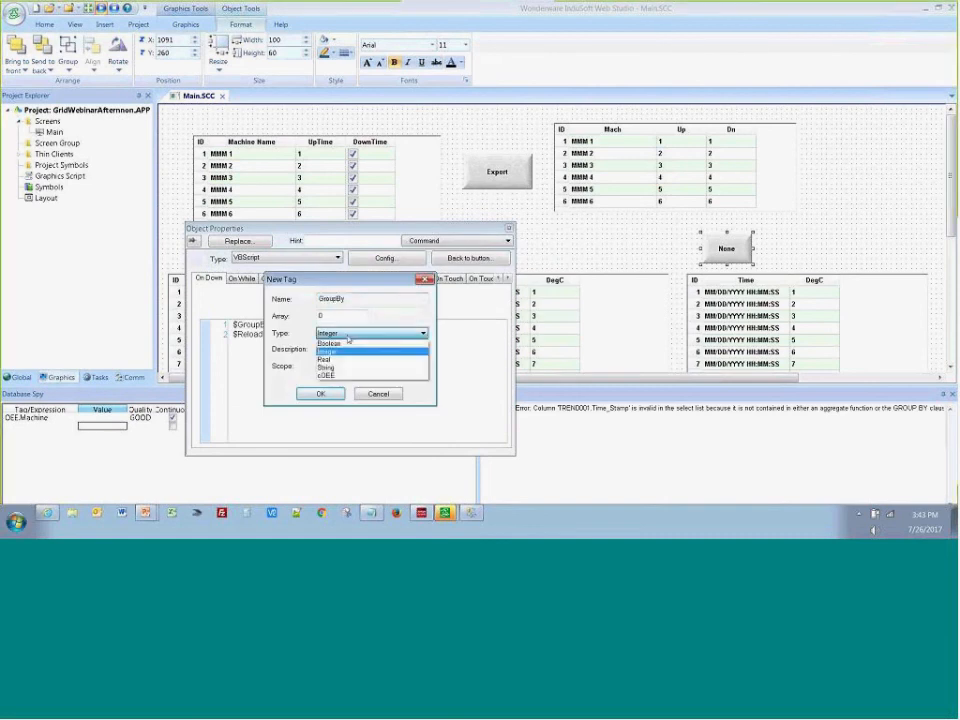
{"action": "left_click", "coordinate": [343, 367]}
{"action": "left_click", "coordinate": [330, 394]}
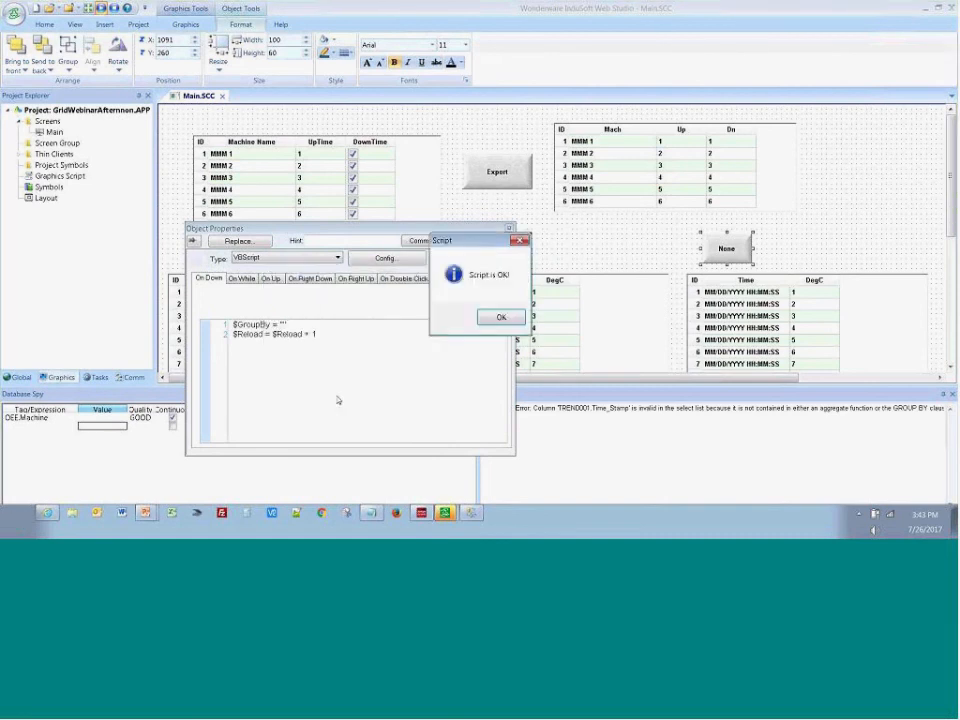
{"action": "left_click", "coordinate": [501, 317]}
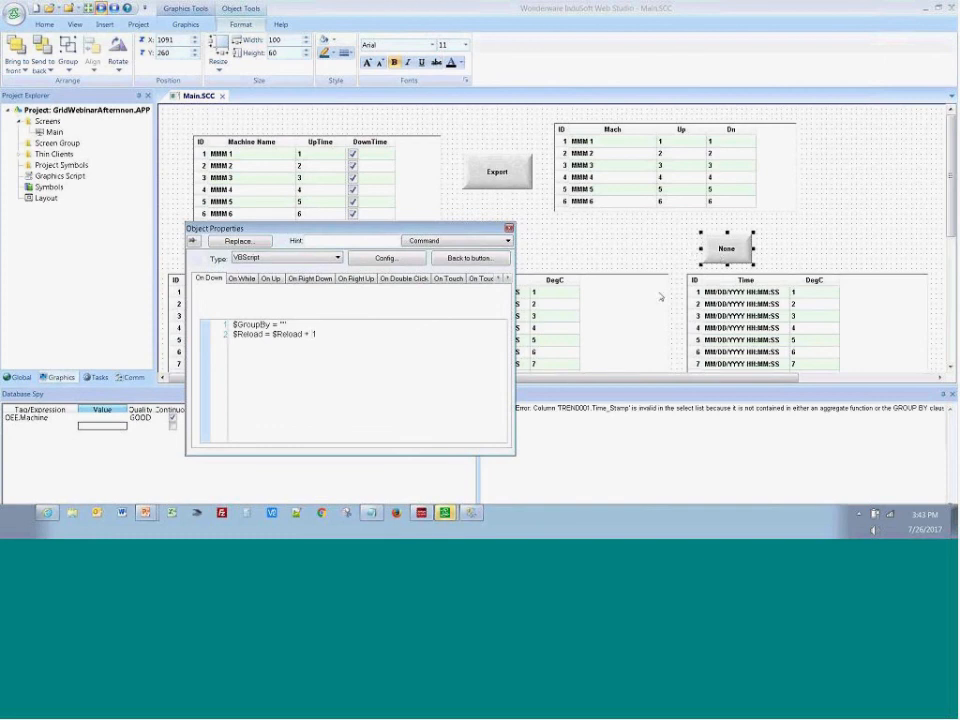
{"action": "key", "text": "alt+Tab"}
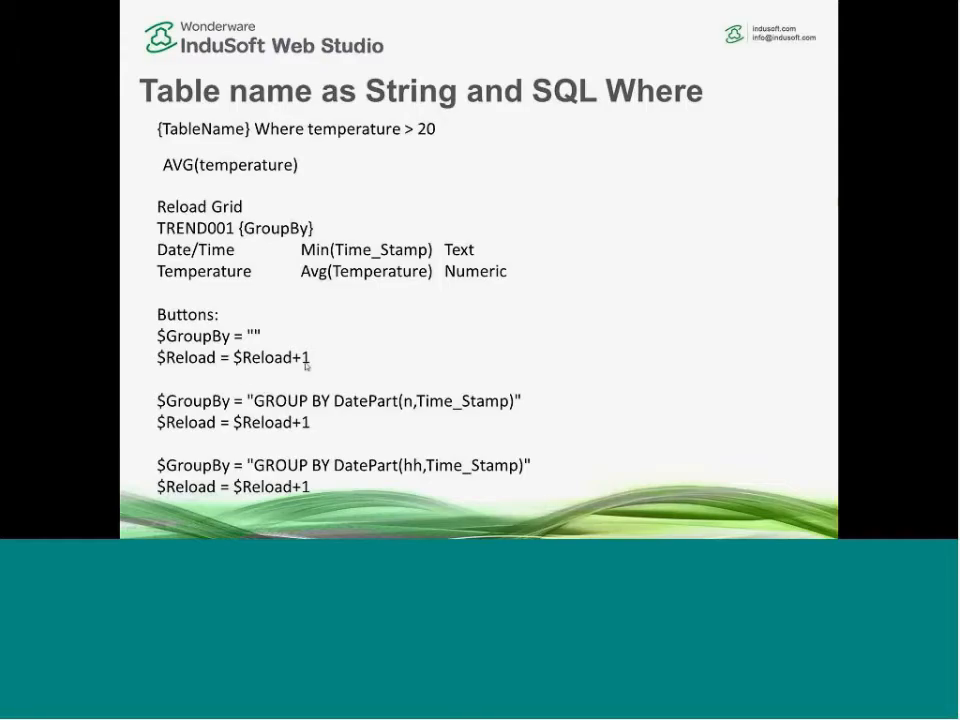
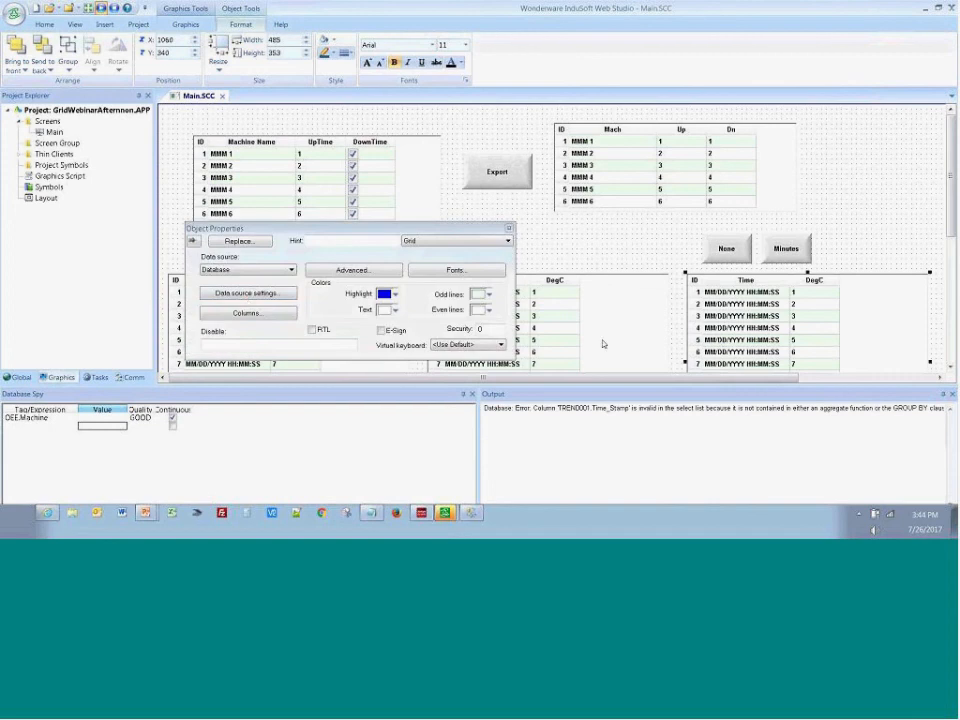
Review the {GroupBy} part of the averaging grid's table name in its data source settings, leaving the configuration as is
{"action": "left_click", "coordinate": [246, 291]}
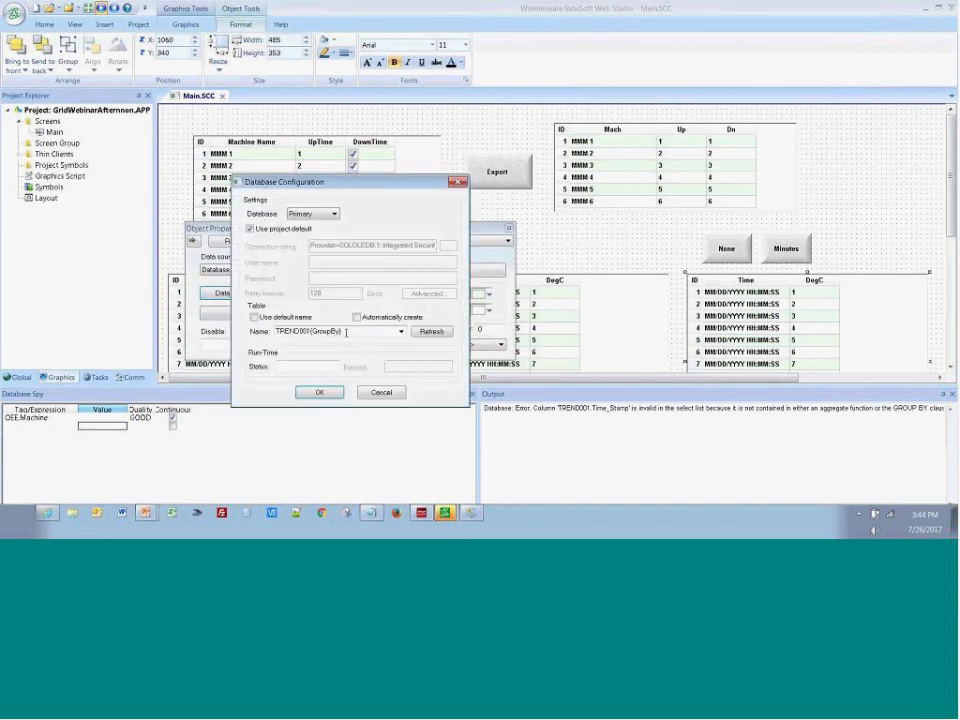
{"action": "left_click_drag", "start_coordinate": [311, 330], "coordinate": [344, 332]}
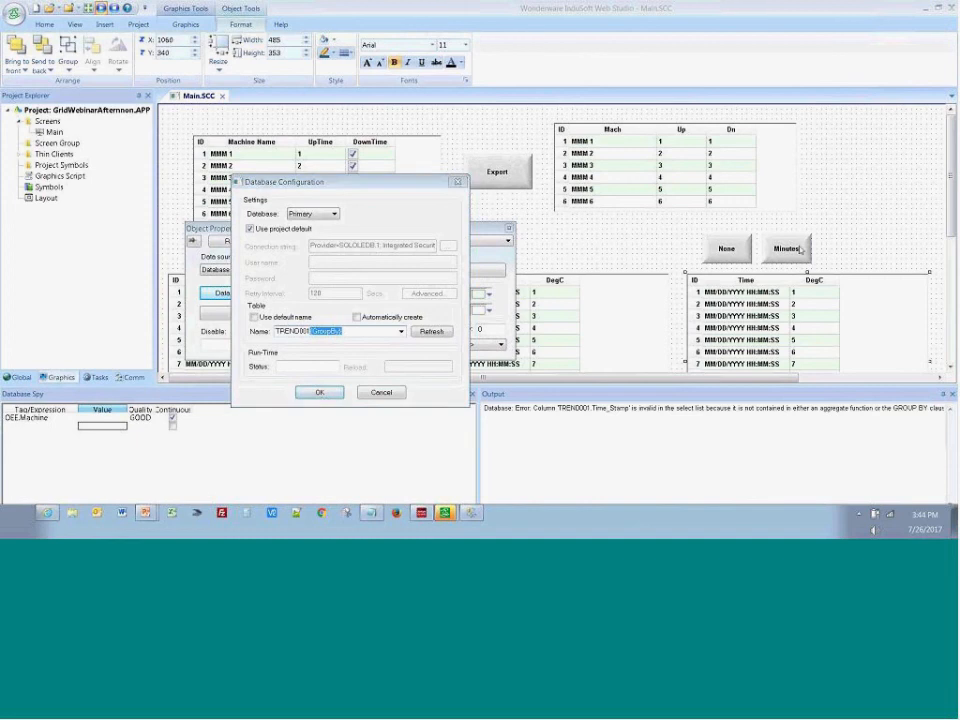
{"action": "left_click", "coordinate": [381, 392]}
Place a copy of the Minutes button directly beside the original and caption the copy Hours
{"action": "left_click", "coordinate": [781, 258]}
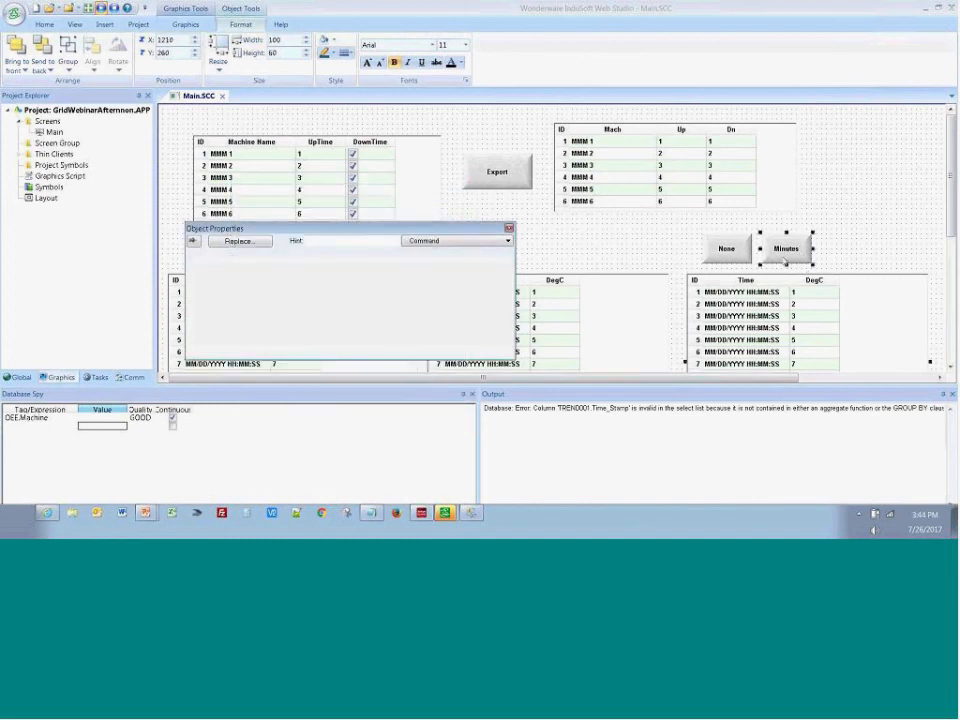
{"action": "mouse_move", "coordinate": [847, 260]}
{"action": "left_mouse_down", "text": "ctrl"}
{"action": "mouse_move", "coordinate": [831, 261]}
{"action": "mouse_move", "coordinate": [882, 254]}
{"action": "mouse_move", "coordinate": [846, 256]}
{"action": "left_mouse_up", "text": "ctrl"}
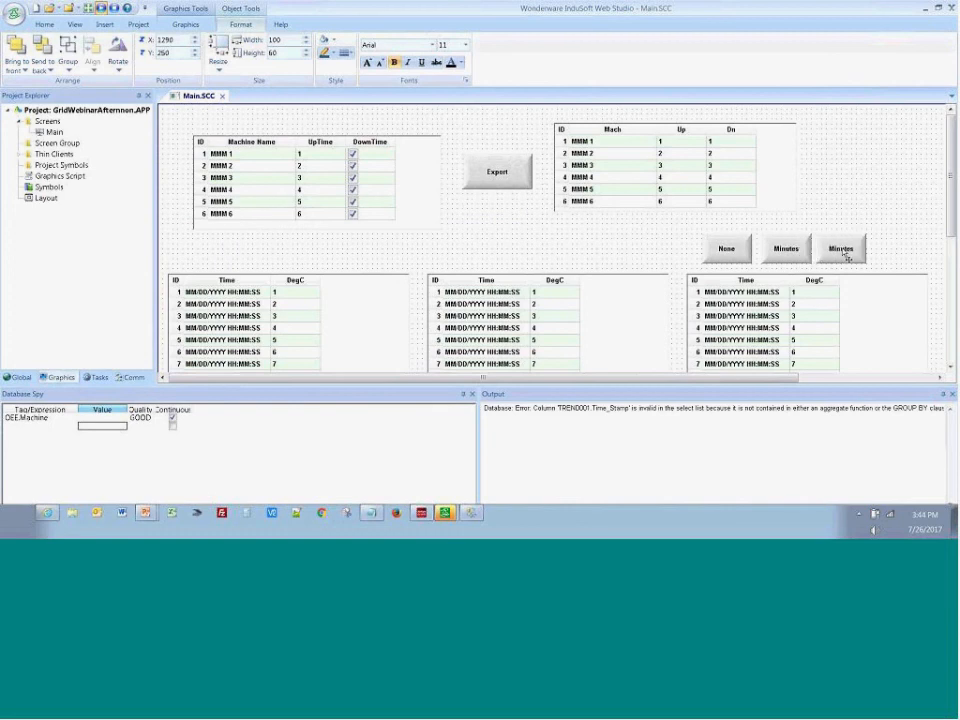
{"action": "double_click", "coordinate": [833, 252]}
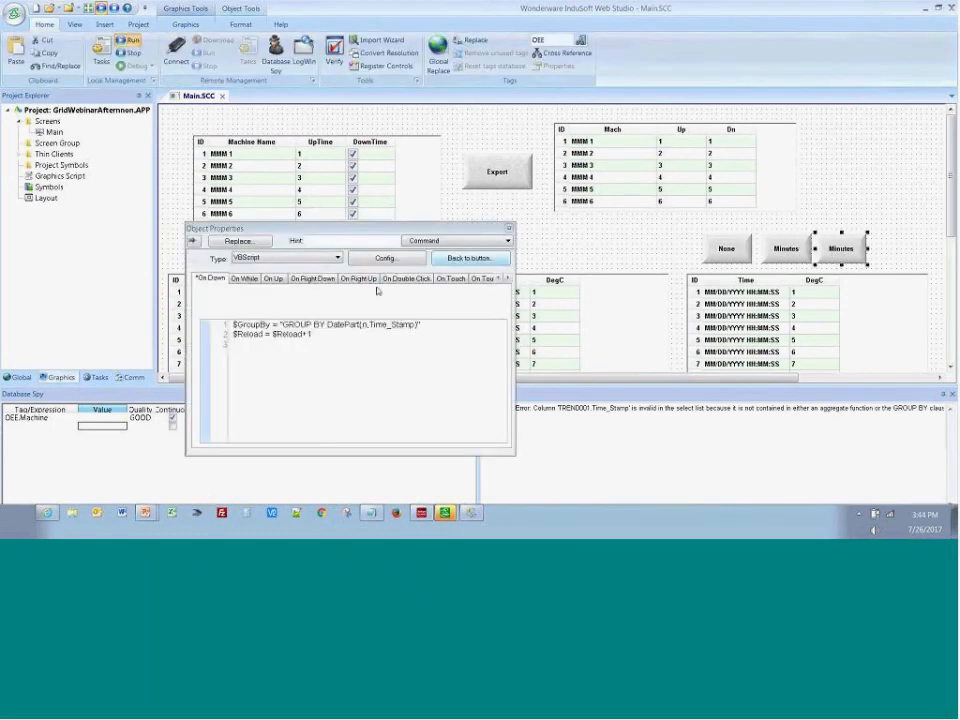
{"action": "left_click", "coordinate": [470, 258]}
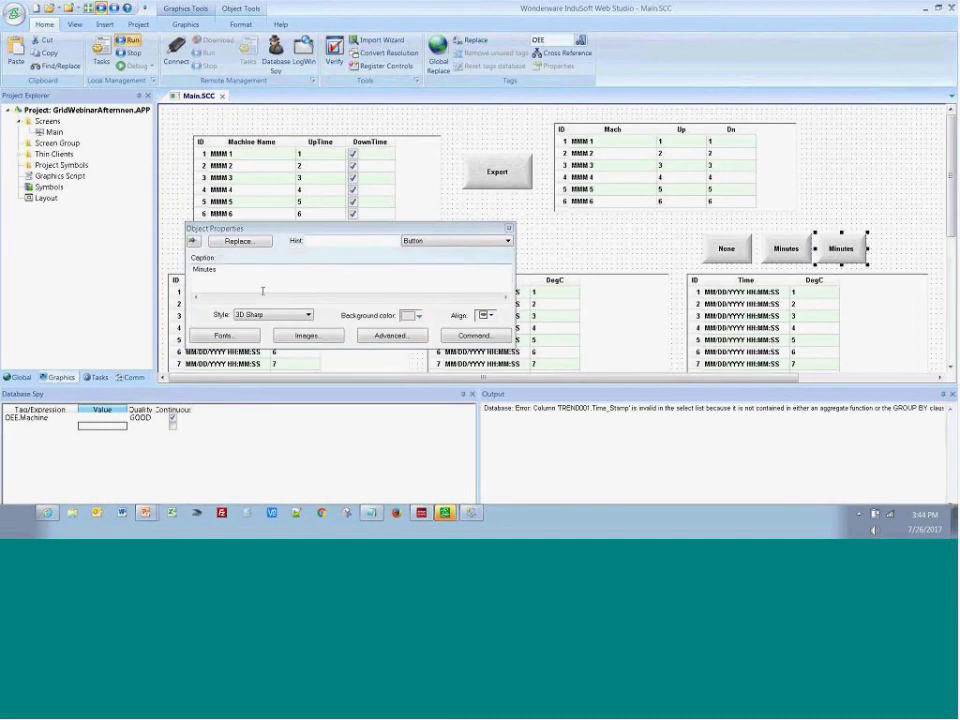
{"action": "left_click_drag", "start_coordinate": [217, 270], "coordinate": [162, 268]}
{"action": "type", "text": "Hours"}
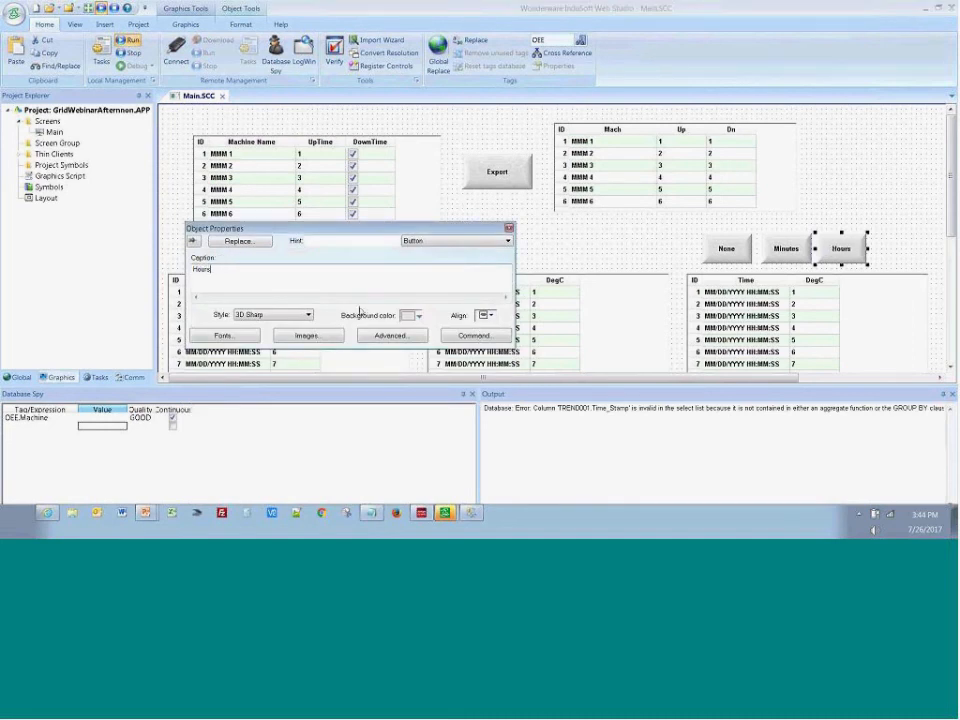
Compare the n and hh DatePart arguments on the PowerPoint slide and return to InduSoft Web Studio
{"action": "key", "text": "alt+Tab"}
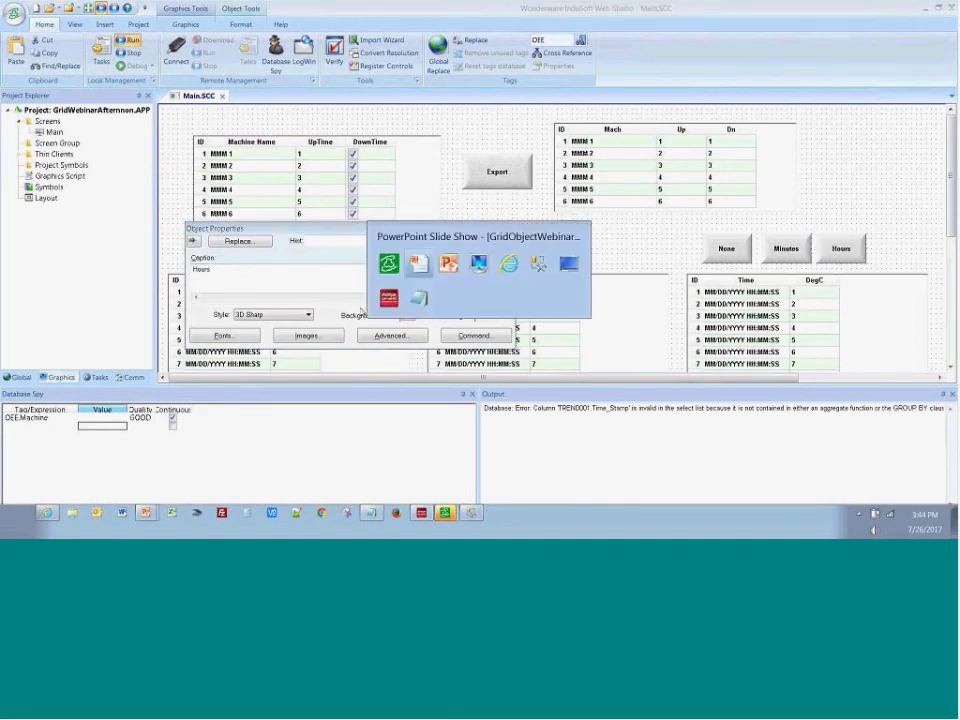
{"action": "key", "text": "alt+Tab"}
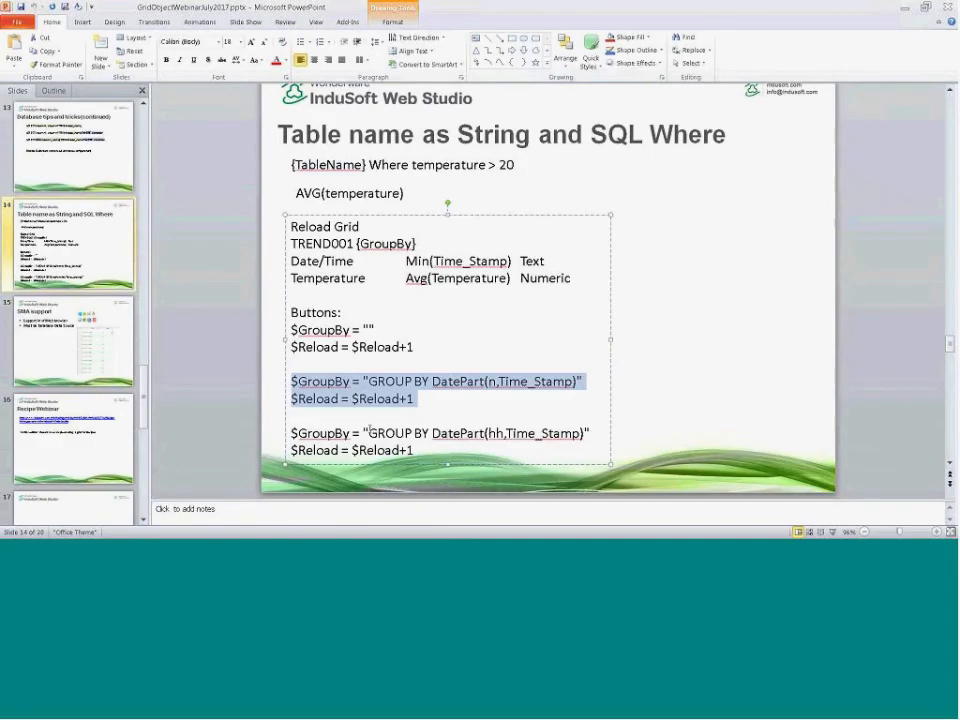
{"action": "left_click", "coordinate": [485, 433]}
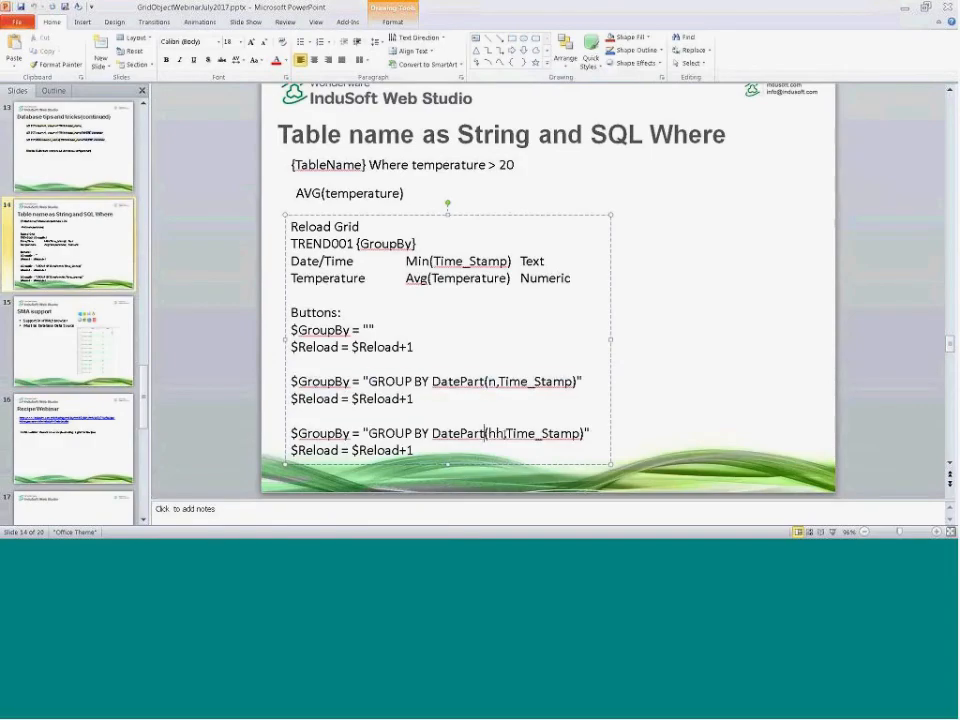
{"action": "double_click", "coordinate": [496, 433]}
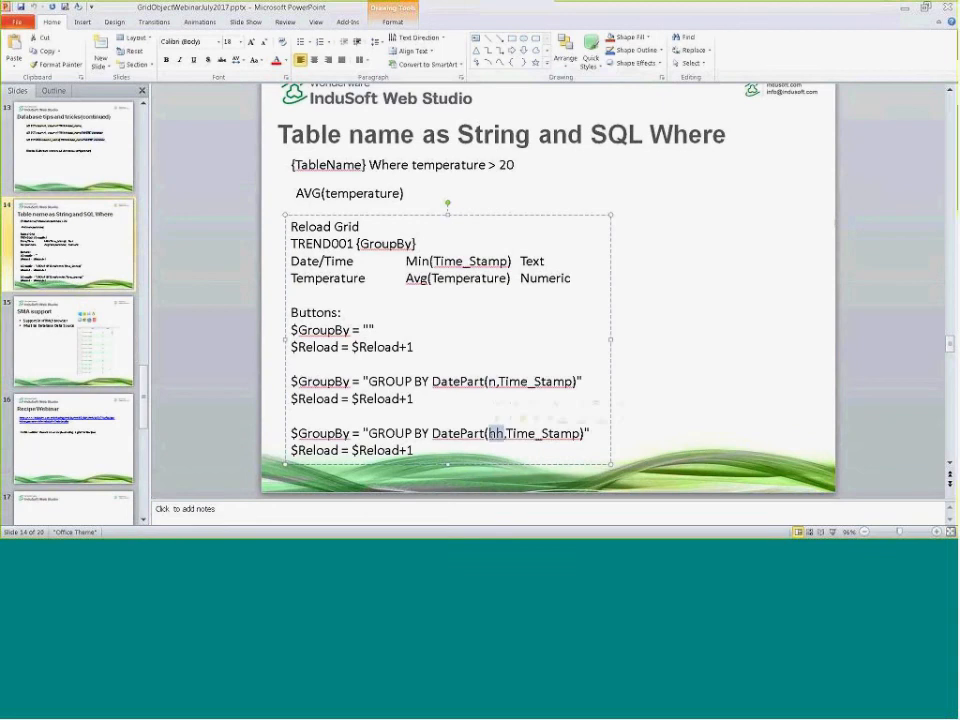
{"action": "left_click", "coordinate": [489, 381]}
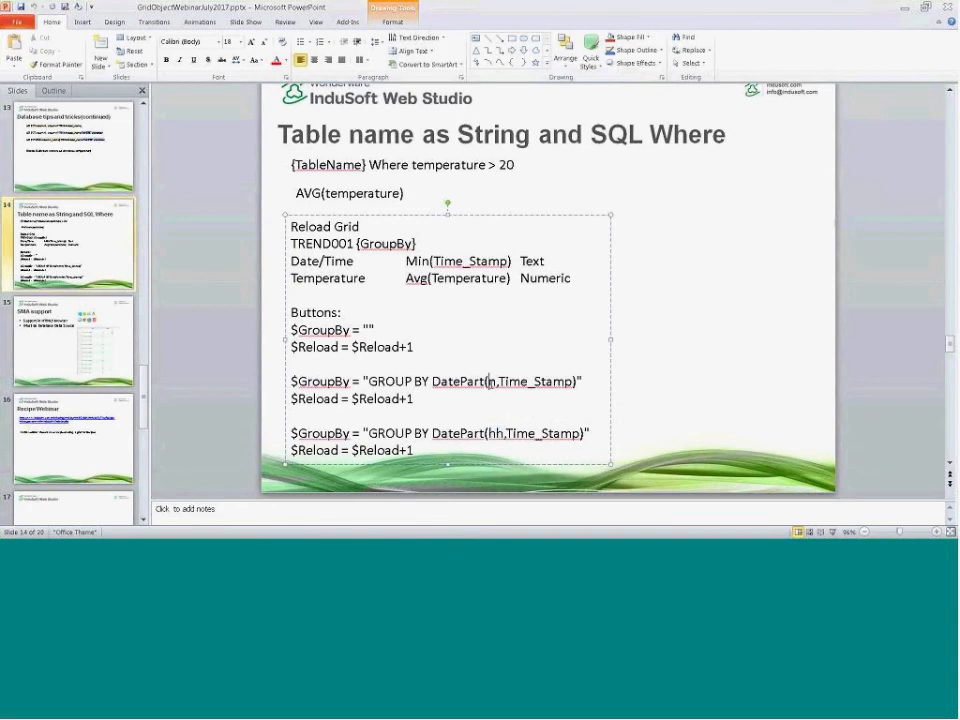
{"action": "double_click", "coordinate": [496, 433]}
{"action": "key", "text": "alt+Tab"}
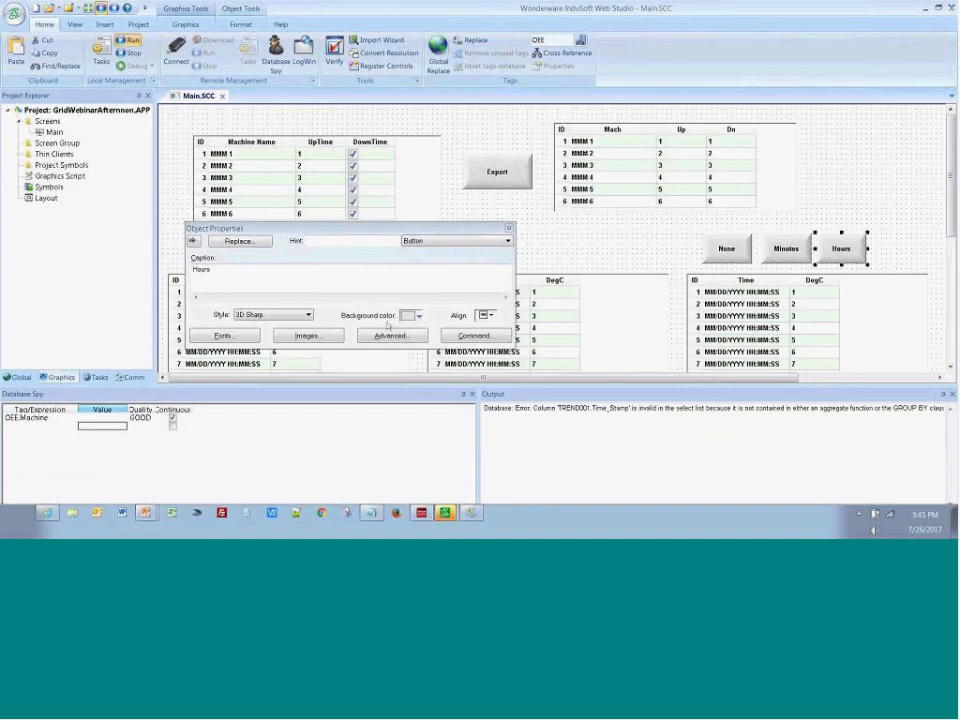
Change the DatePart argument in the Hours button's On Down GROUP BY script to hh
{"action": "left_click", "coordinate": [471, 336]}
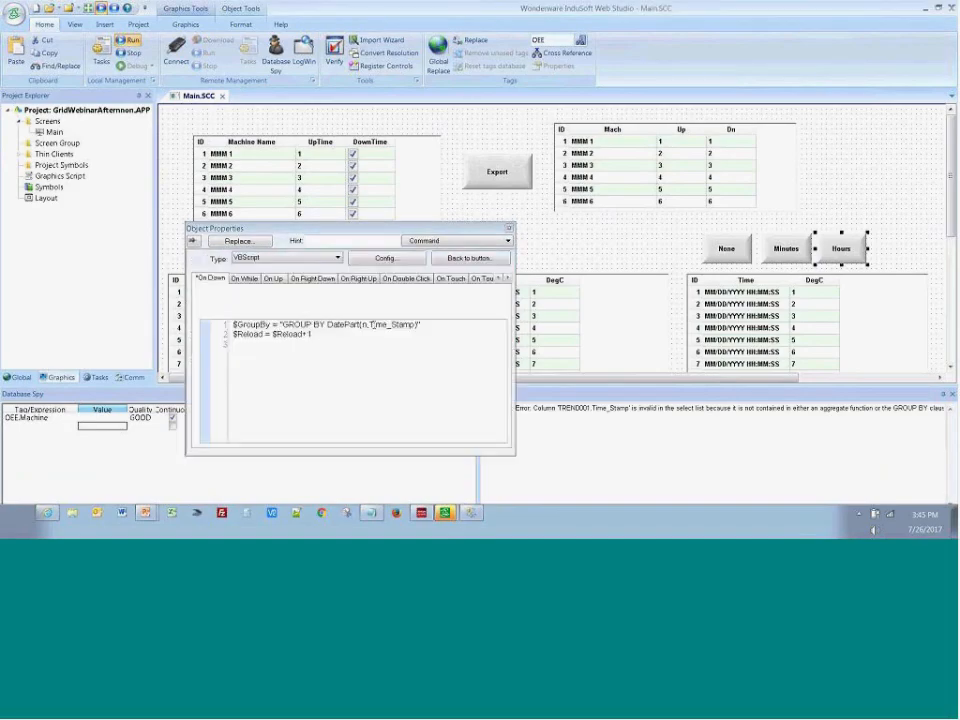
{"action": "left_click", "coordinate": [369, 327]}
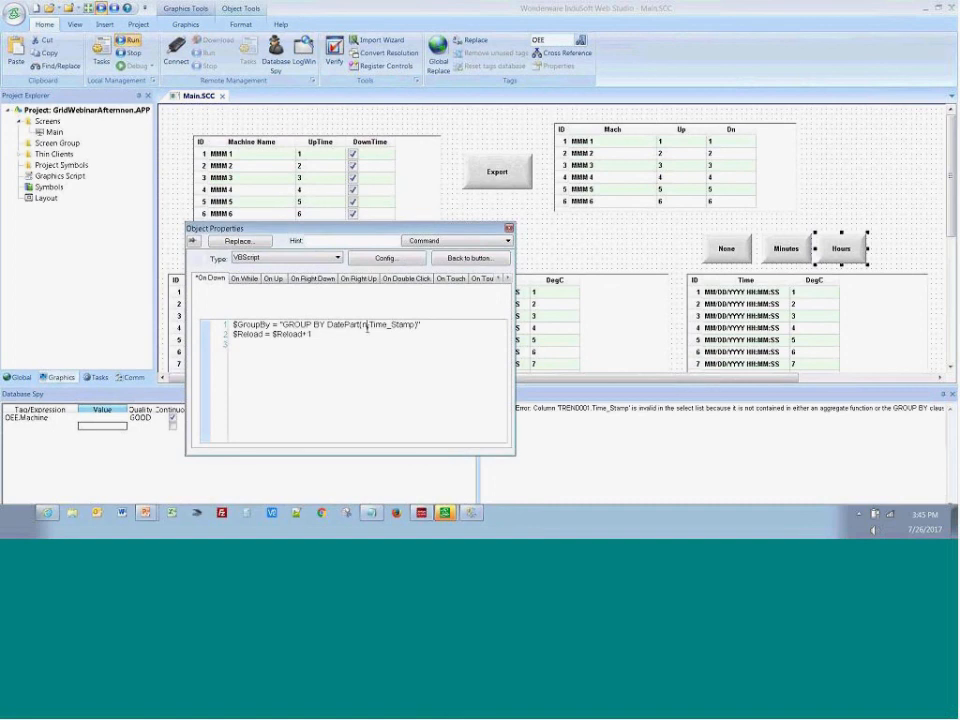
{"action": "key", "text": "BackSpace"}
{"action": "key", "text": "BackSpace"}
{"action": "left_click", "coordinate": [589, 237]}
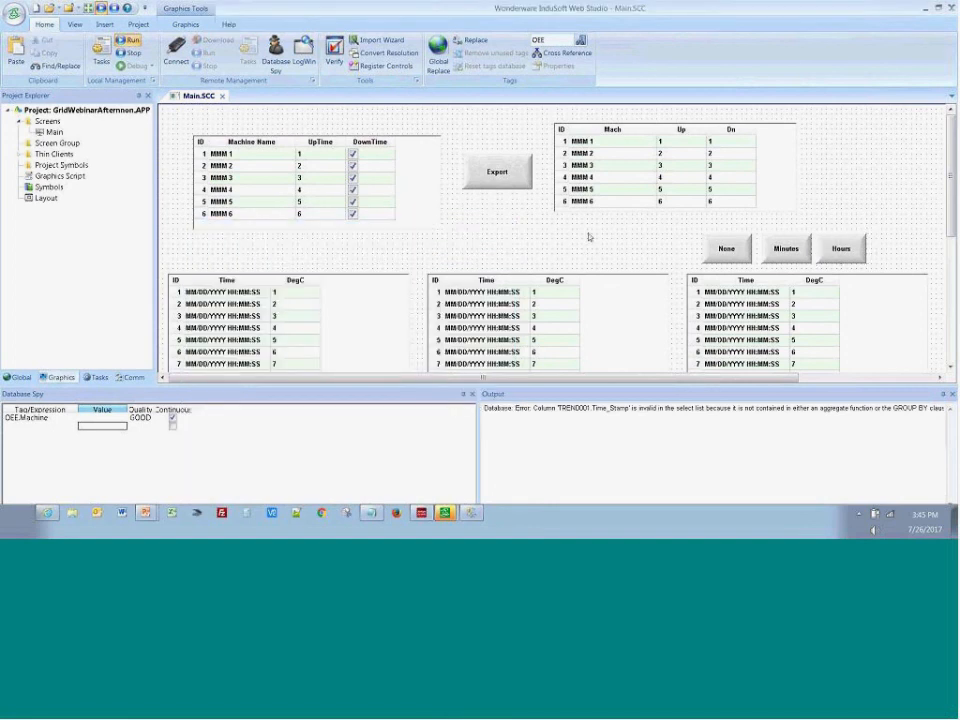
Close the Main screen, saving its changes, and run the project
{"action": "left_click", "coordinate": [222, 95]}
{"action": "key", "text": "Return"}
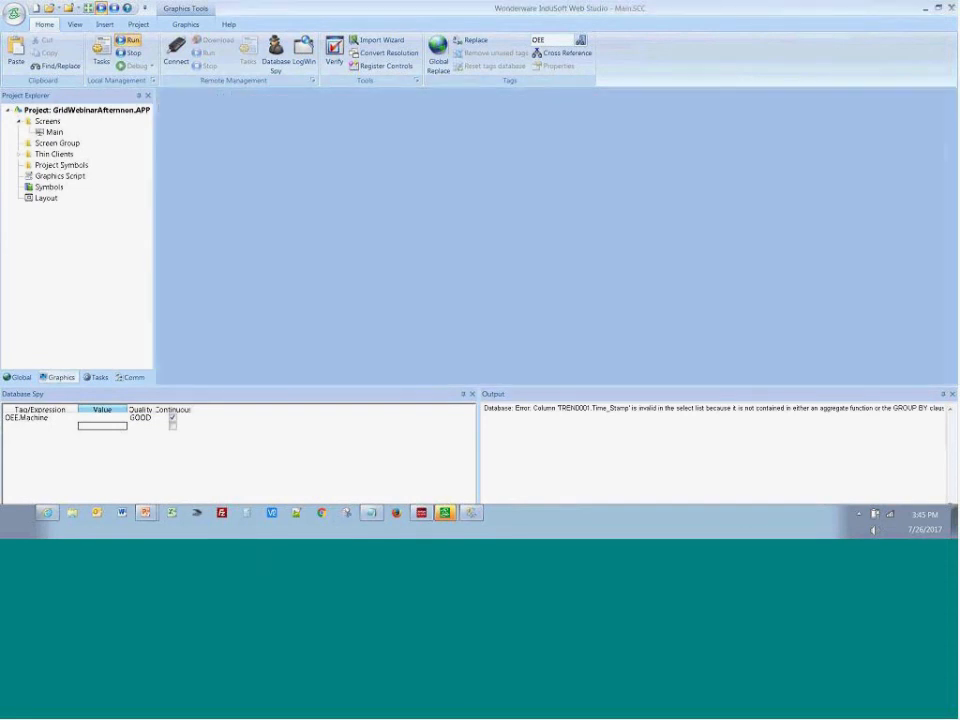
{"action": "left_click", "coordinate": [127, 41]}
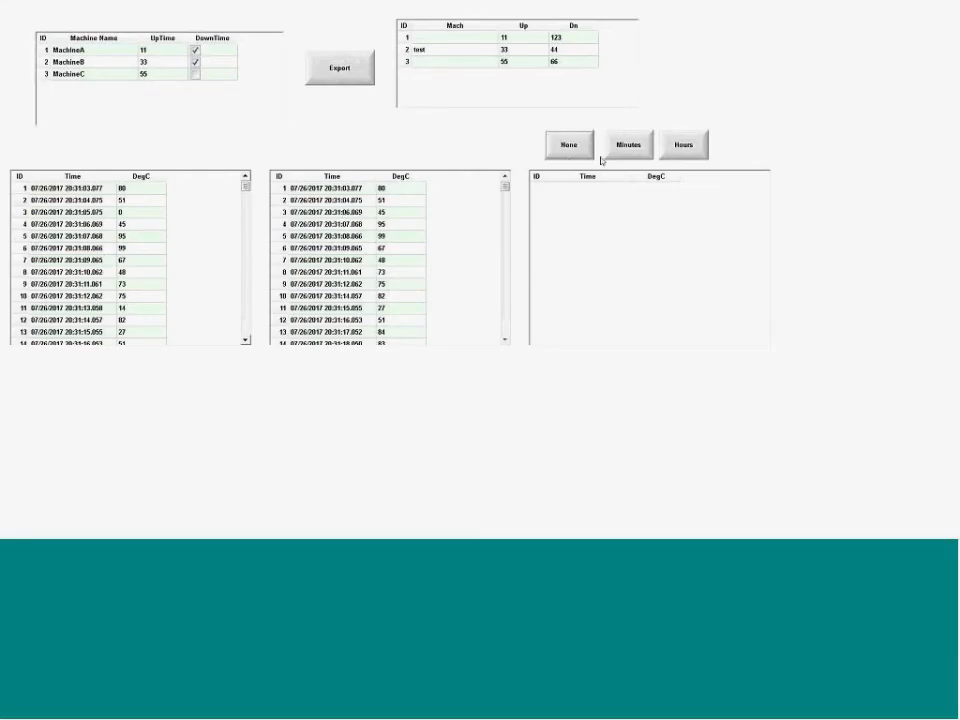
Try the Minutes, Hours and None buttons in the runtime, then float the Output log in InduSoft Web Studio to read it
{"action": "left_click", "coordinate": [619, 152]}
{"action": "left_click", "coordinate": [692, 156]}
{"action": "left_click", "coordinate": [572, 150]}
{"action": "key", "text": "alt+Tab"}
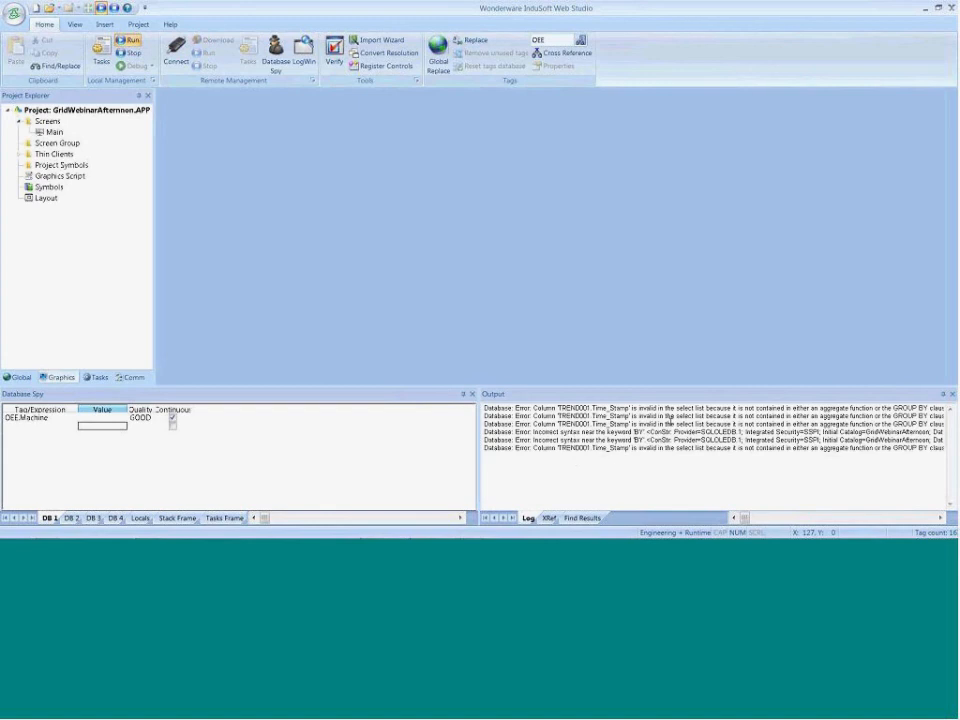
{"action": "left_click_drag", "start_coordinate": [543, 401], "coordinate": [826, 443]}
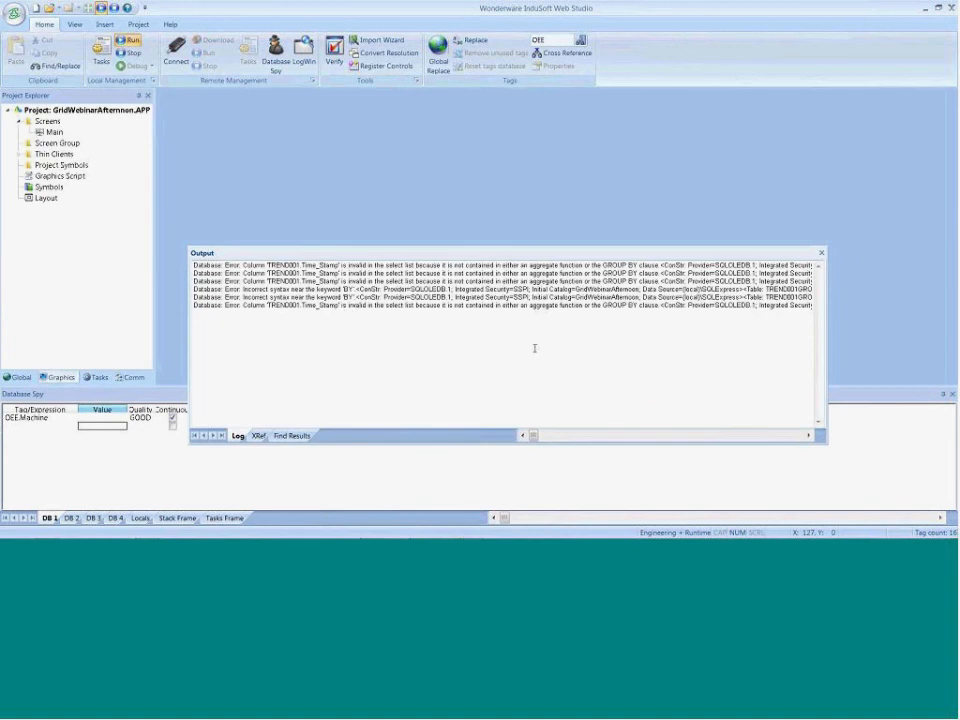
Check the reload grid's column expressions on the PowerPoint slide, then return to InduSoft Web Studio and dock the Output log again
{"action": "key", "text": "alt+Tab"}
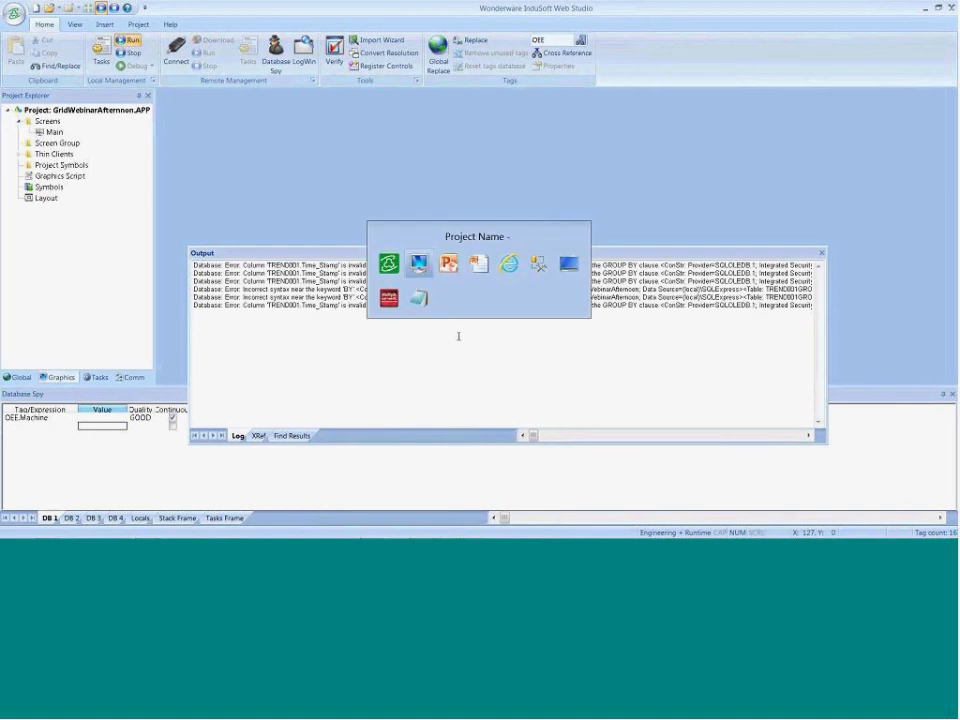
{"action": "key", "text": "alt+Tab"}
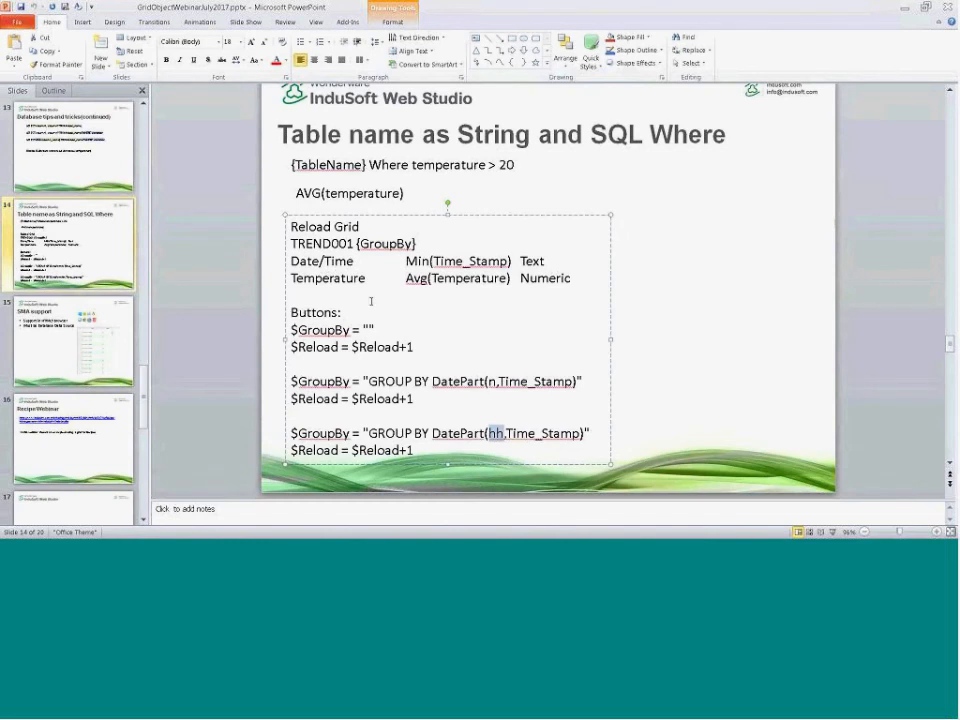
{"action": "left_click", "coordinate": [425, 255]}
{"action": "key", "text": "alt+Tab"}
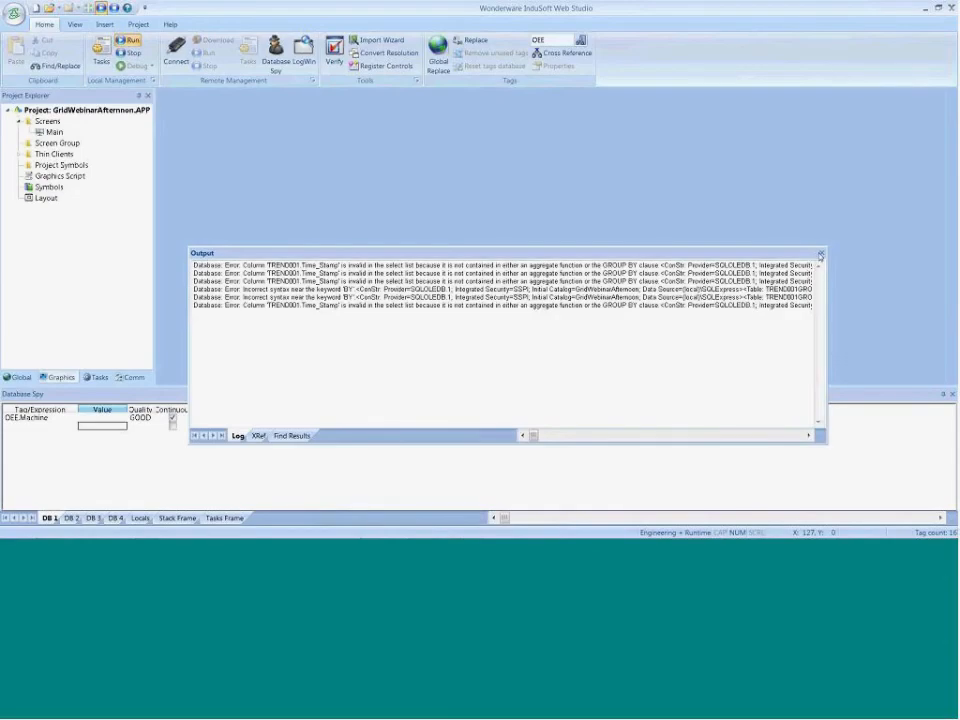
{"action": "key", "text": "alt+Tab"}
{"action": "left_click_drag", "start_coordinate": [730, 254], "coordinate": [497, 457]}
Reopen the Main screen and set the averaging grid's Time column field to Min(Time_Stamp)
{"action": "double_click", "coordinate": [46, 132]}
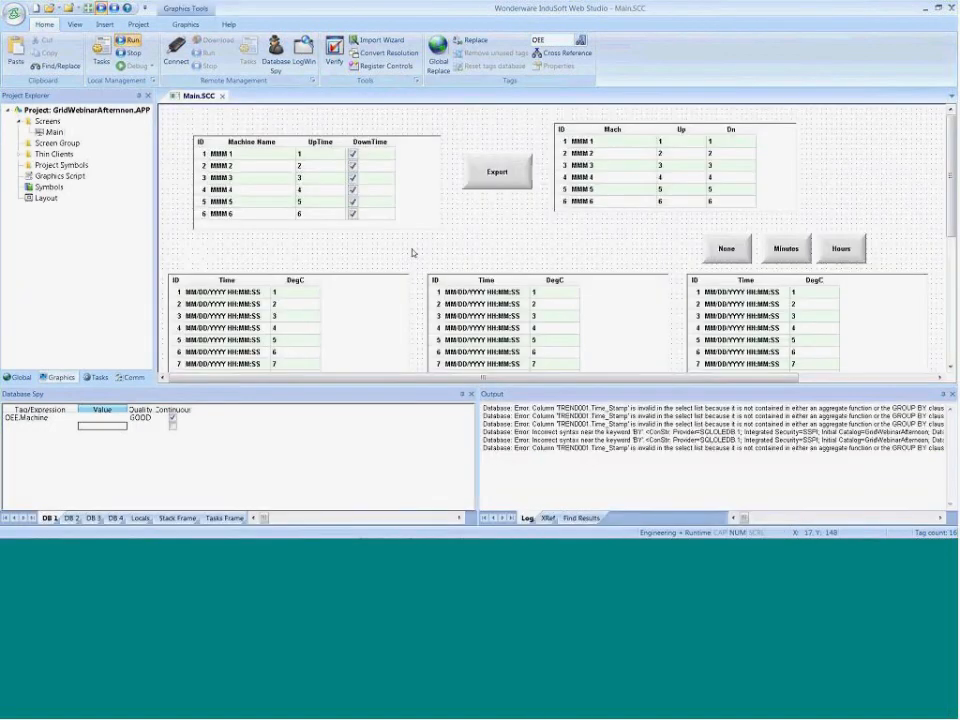
{"action": "double_click", "coordinate": [750, 330]}
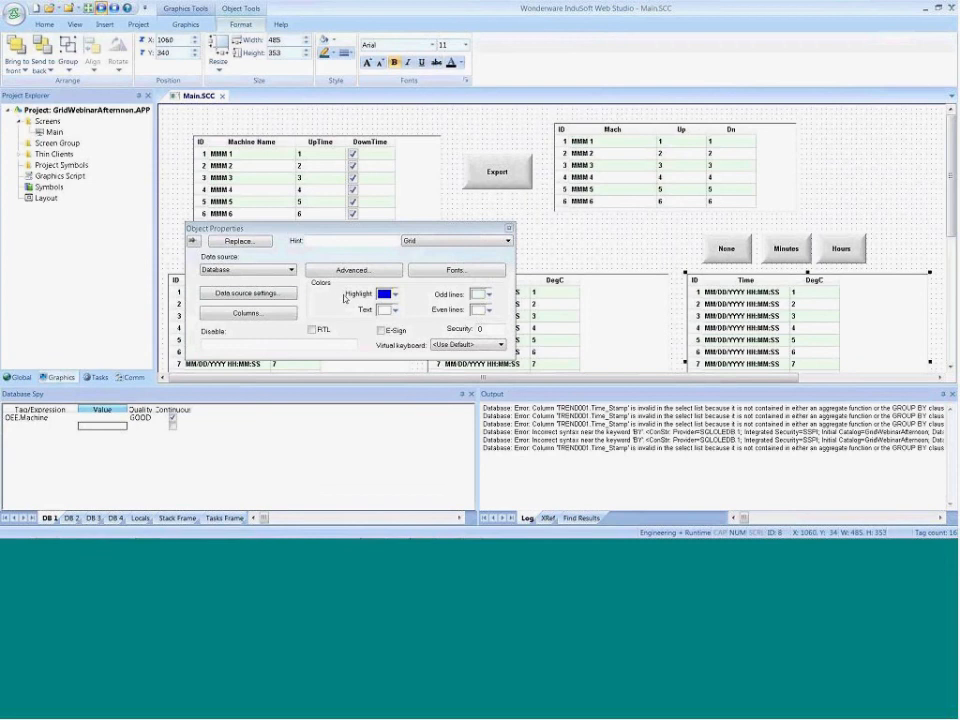
{"action": "left_click", "coordinate": [248, 313]}
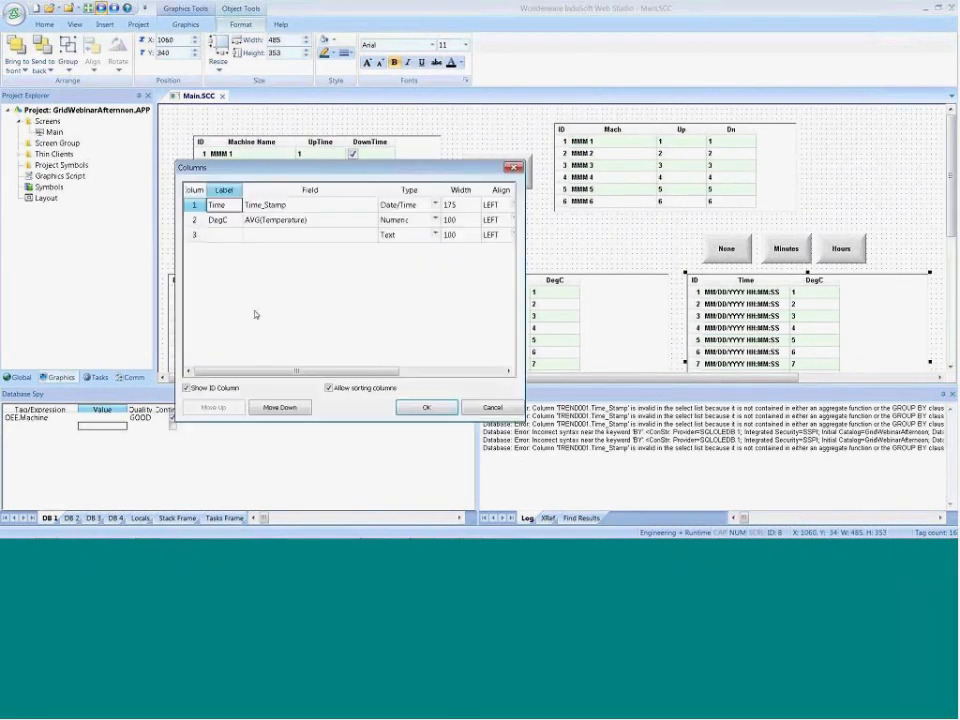
{"action": "left_click", "coordinate": [252, 206]}
{"action": "left_click", "coordinate": [246, 206]}
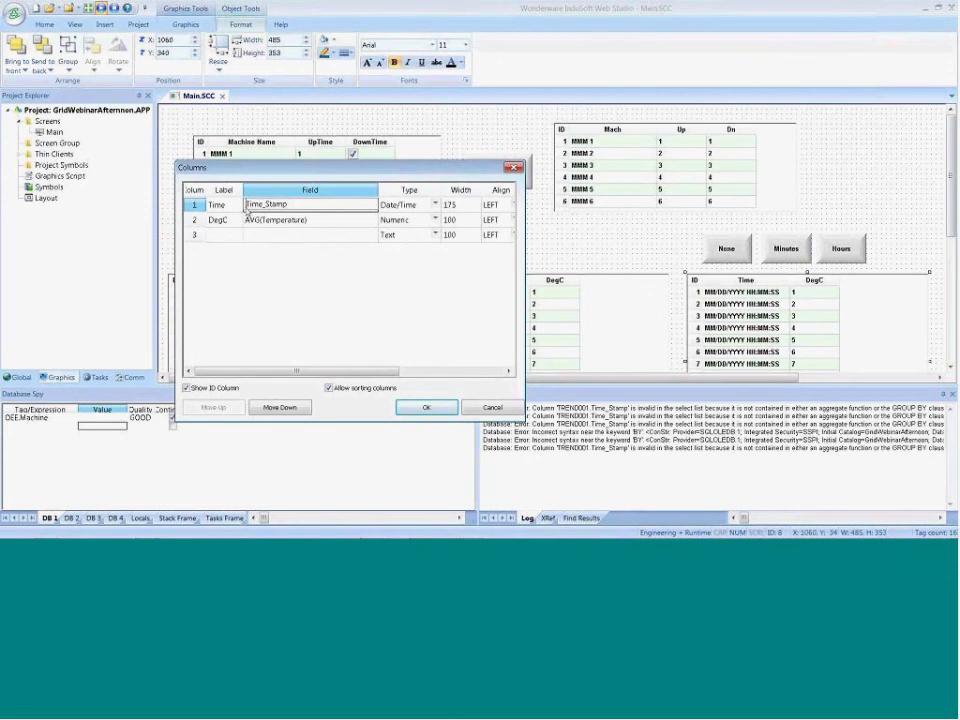
{"action": "type", "text": "Min("}
{"action": "left_click", "coordinate": [426, 407]}
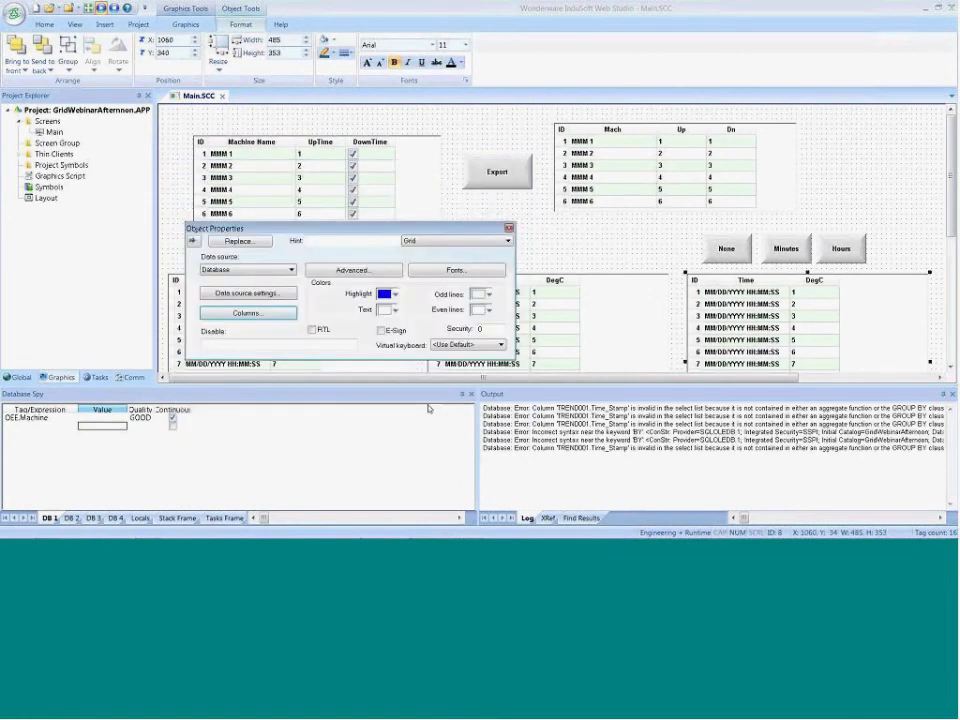
Close the grid's properties and delete all messages from the Output log
{"action": "left_click", "coordinate": [221, 106]}
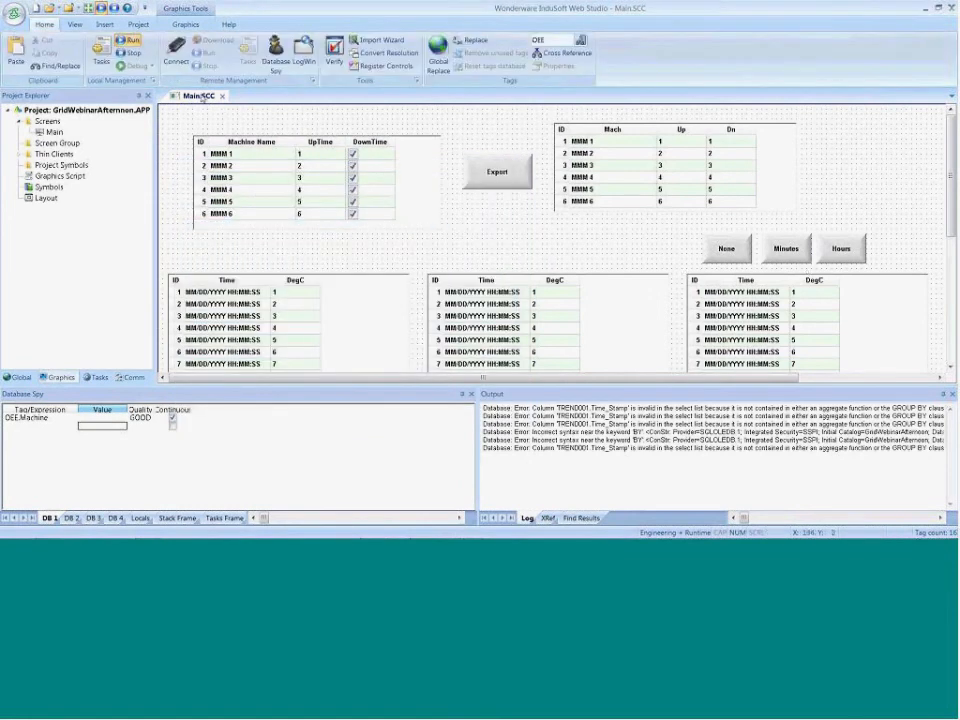
{"action": "right_click", "coordinate": [546, 452]}
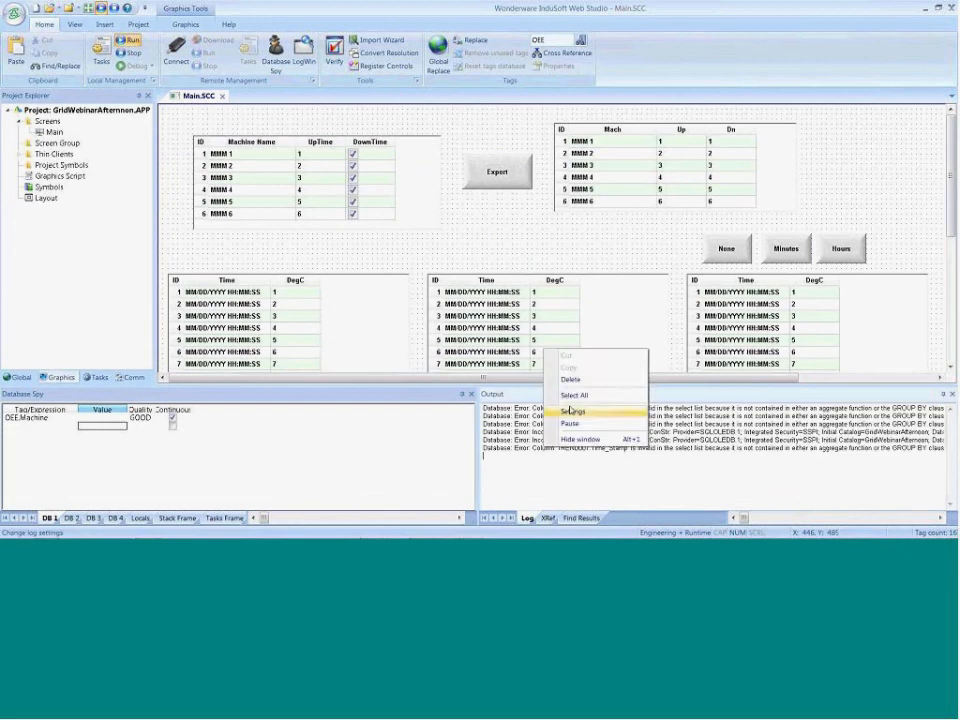
{"action": "left_click", "coordinate": [574, 394]}
{"action": "right_click", "coordinate": [546, 403]}
{"action": "left_click", "coordinate": [572, 381]}
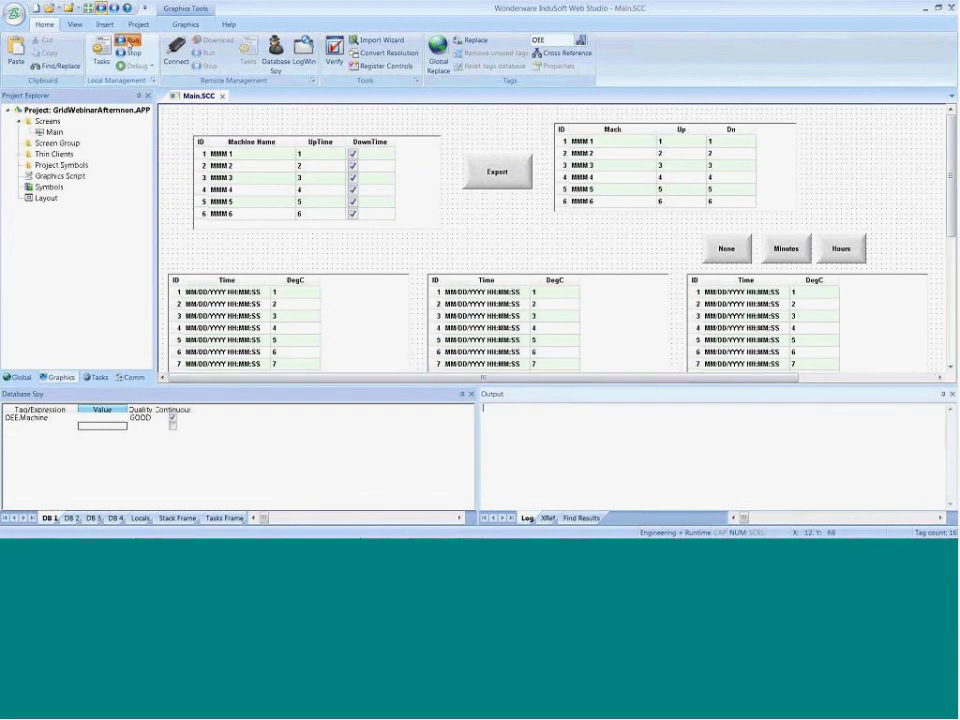
Run the project, try the Minutes and Hours groupings on the averaging grid, and check the Output log in InduSoft Web Studio
{"action": "left_click", "coordinate": [129, 41]}
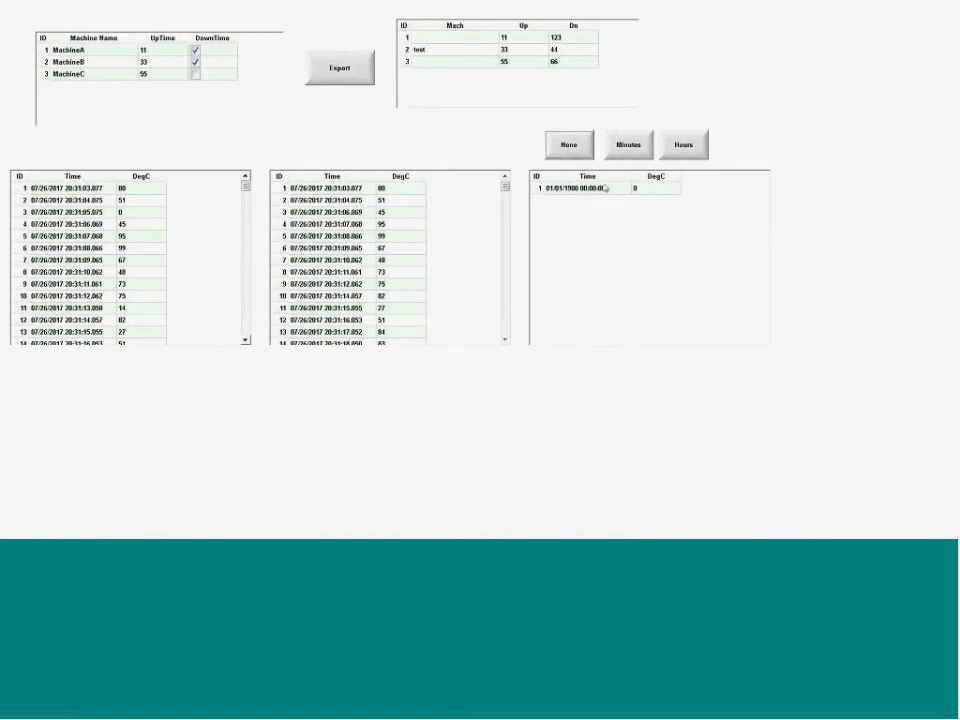
{"action": "left_click", "coordinate": [624, 146]}
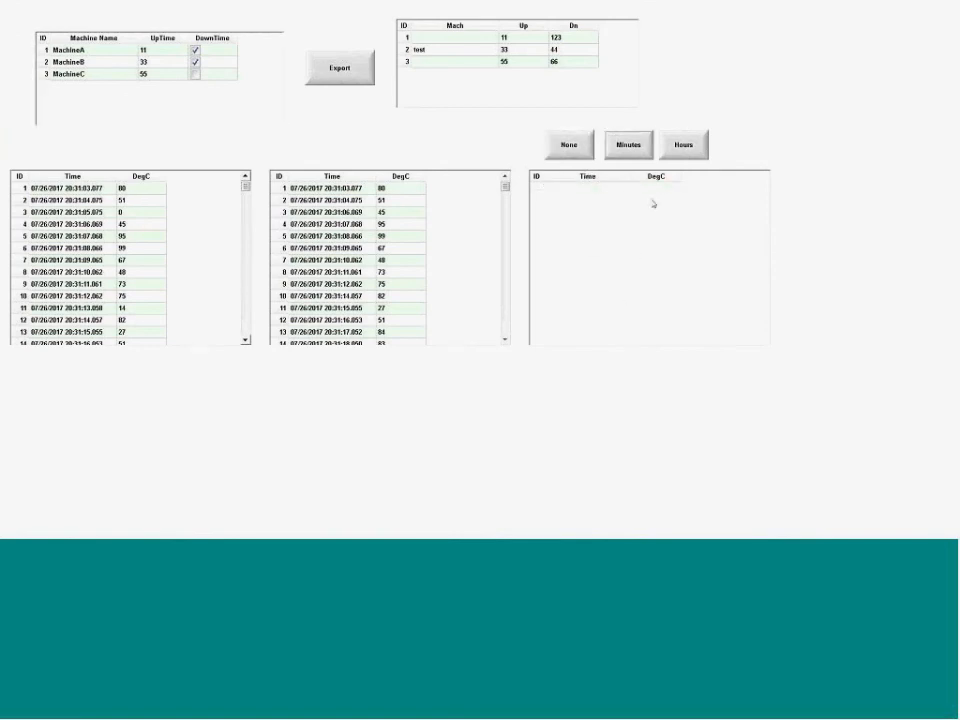
{"action": "left_click", "coordinate": [672, 152]}
{"action": "left_click", "coordinate": [630, 152]}
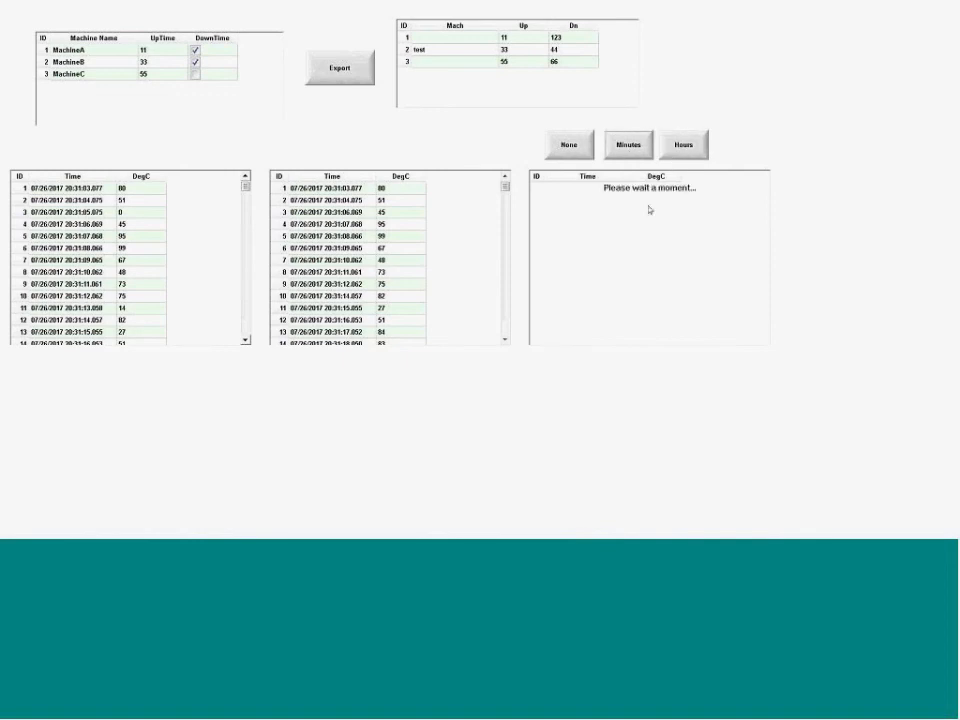
{"action": "key", "text": "alt+Tab"}
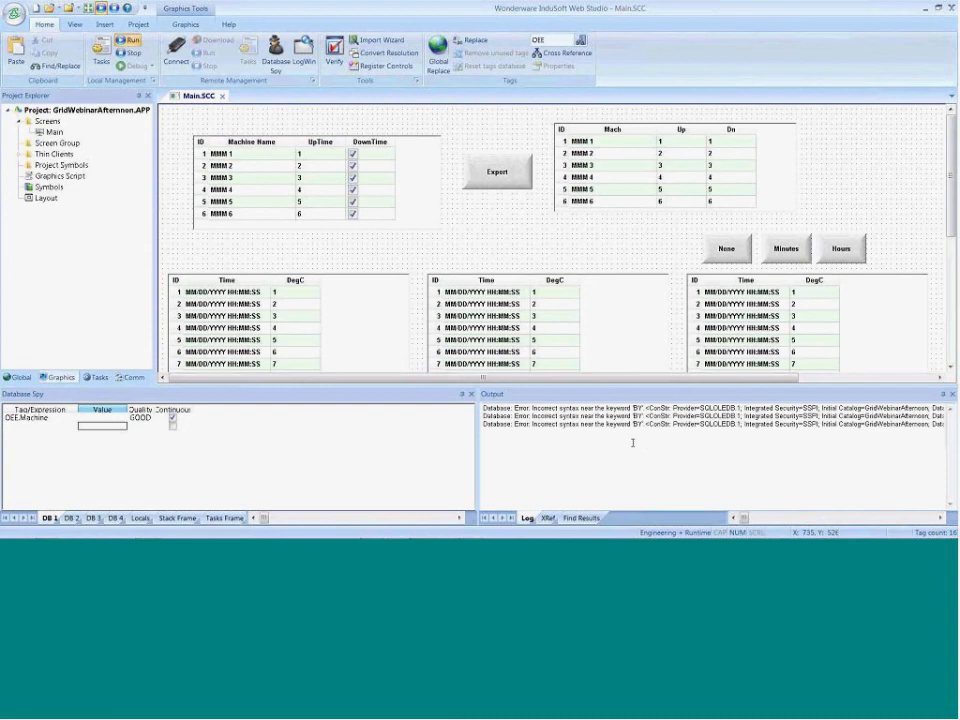
Undock the Output log to read the full query error lines, and dock it again
{"action": "key", "text": "alt+Tab"}
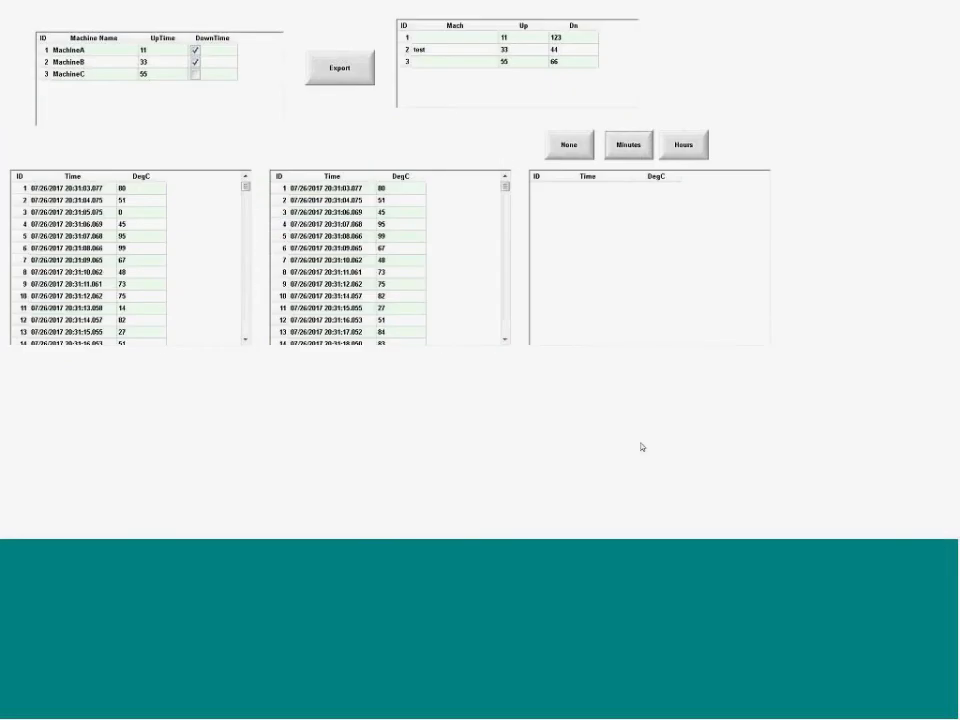
{"action": "double_click", "coordinate": [583, 398]}
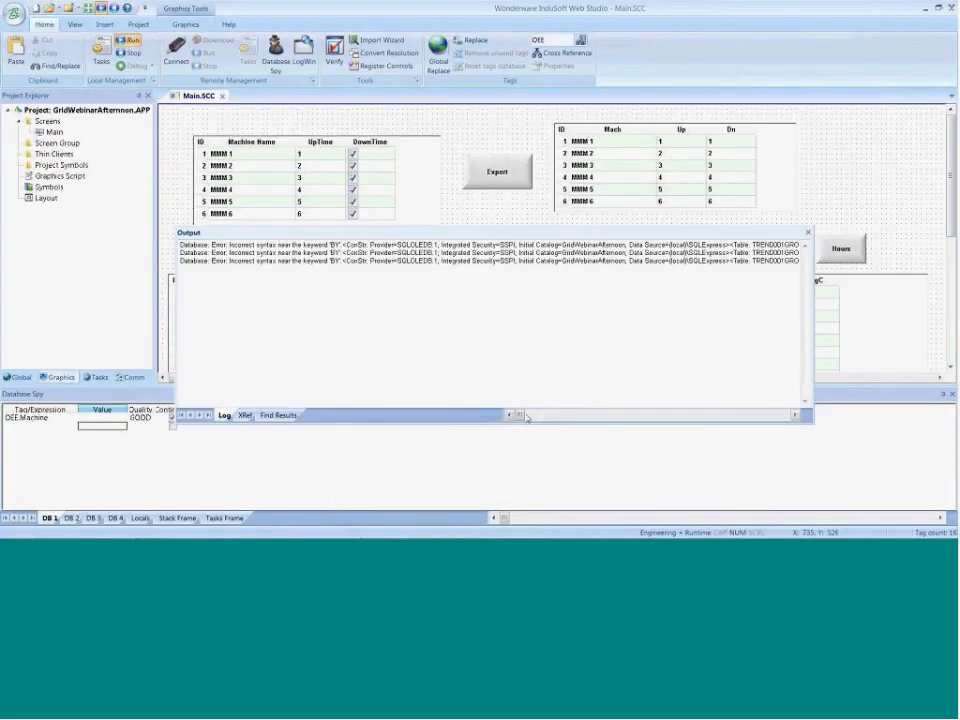
{"action": "left_click_drag", "start_coordinate": [527, 417], "coordinate": [781, 435]}
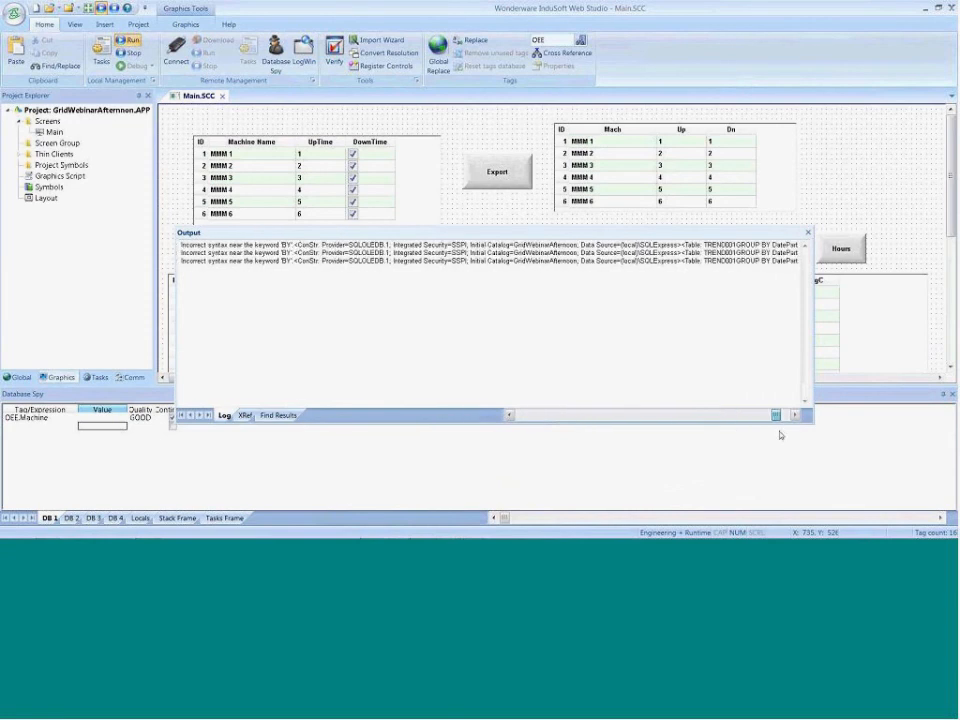
{"action": "key", "text": "alt+Tab"}
{"action": "key", "text": "Tab"}
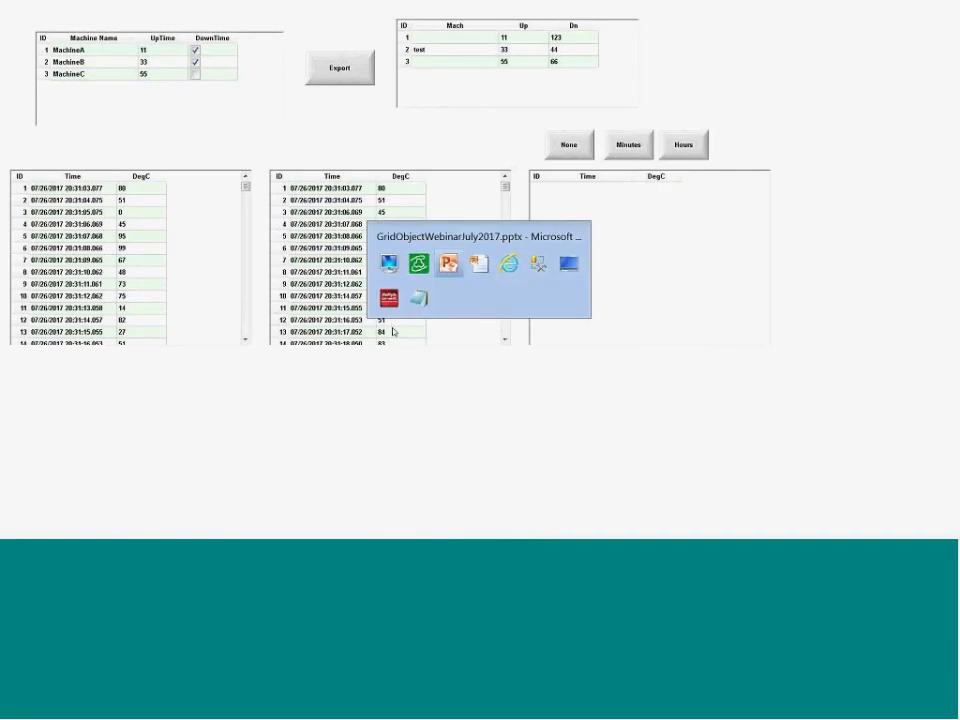
{"action": "key", "text": "shift+Tab"}
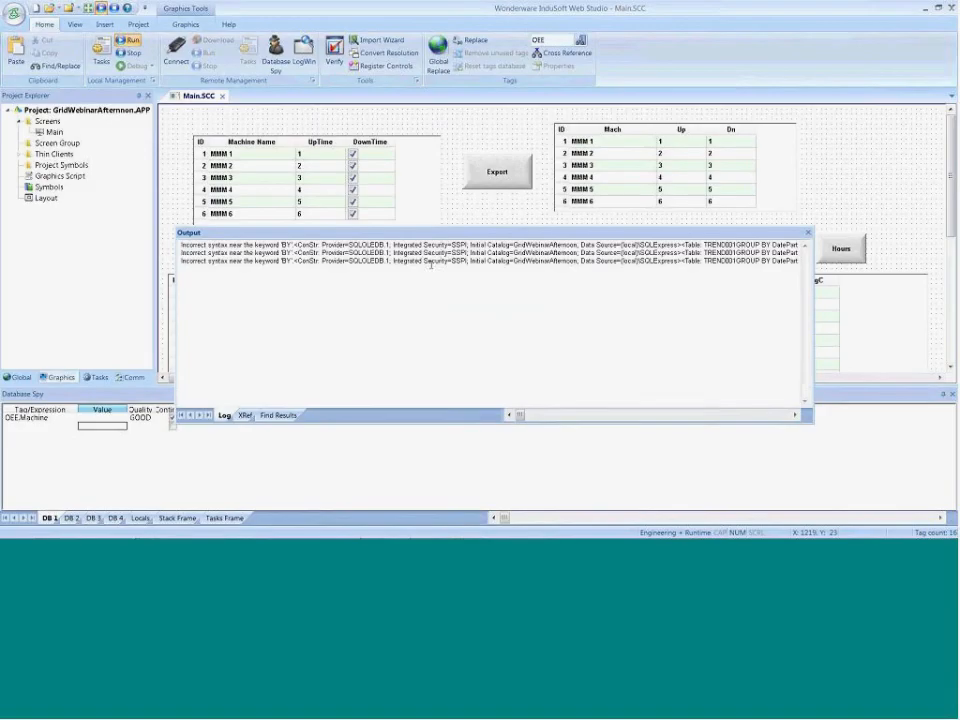
{"action": "left_click_drag", "start_coordinate": [776, 236], "coordinate": [494, 456]}
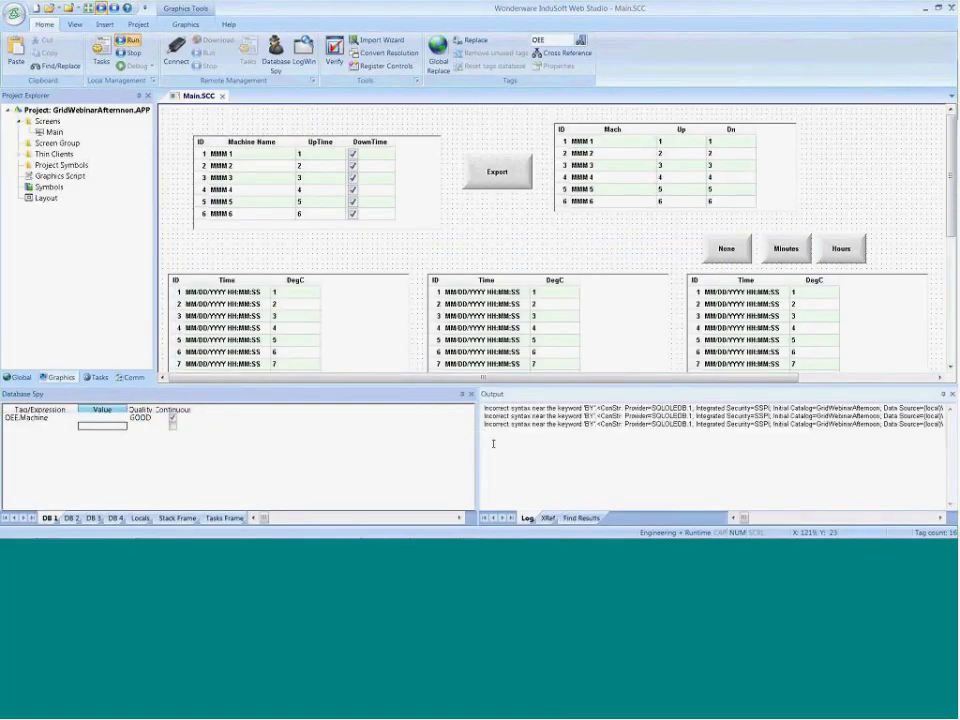
Check the table name in the averaging grid's data source settings and close the database configuration
{"action": "double_click", "coordinate": [757, 305]}
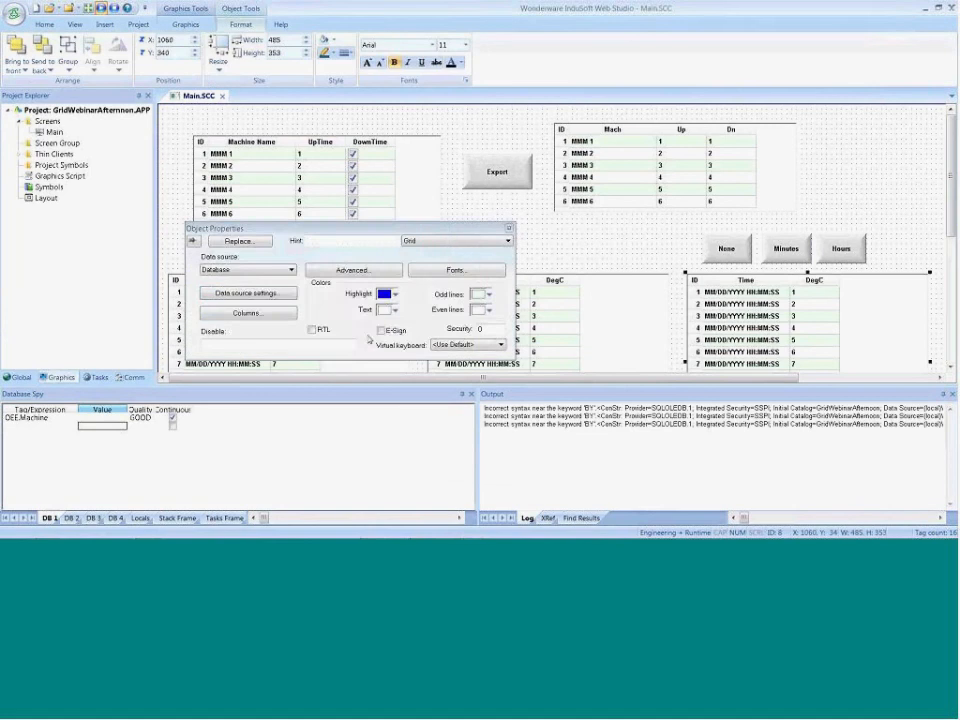
{"action": "left_click", "coordinate": [285, 315]}
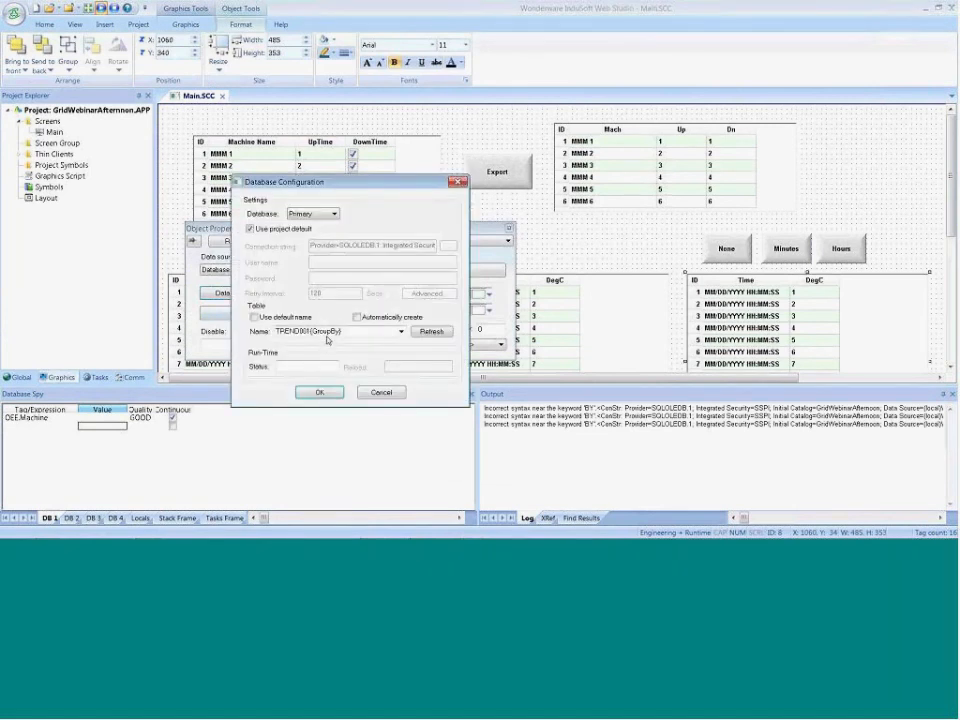
{"action": "left_click", "coordinate": [340, 390]}
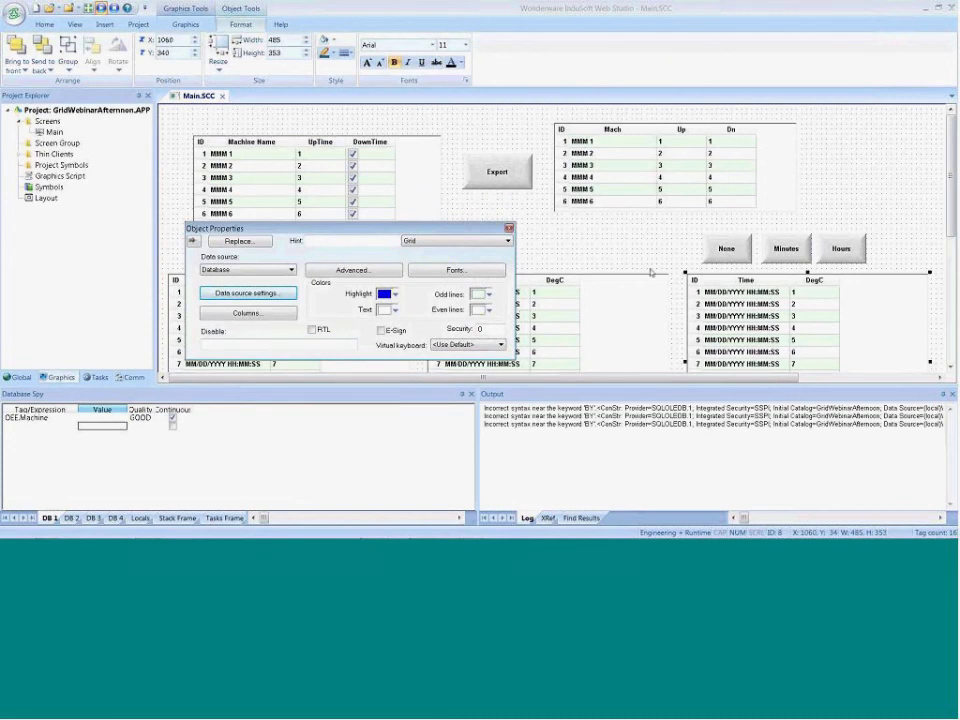
Review the None button's script and try removing the space between GROUP and BY in the Minutes and Hours scripts
{"action": "left_click", "coordinate": [741, 262]}
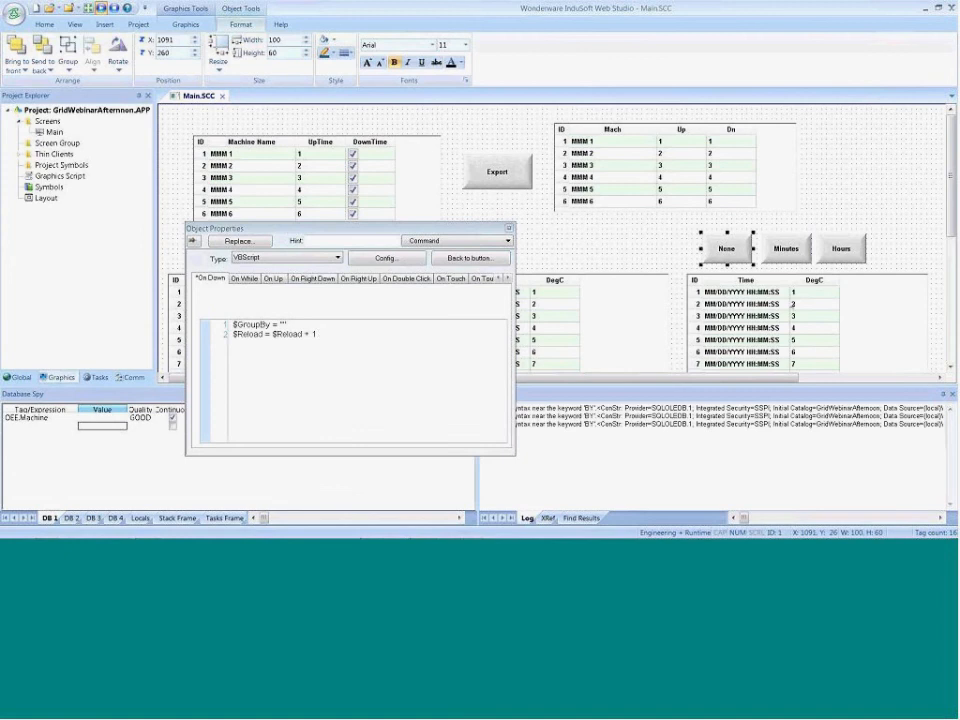
{"action": "left_click", "coordinate": [779, 260]}
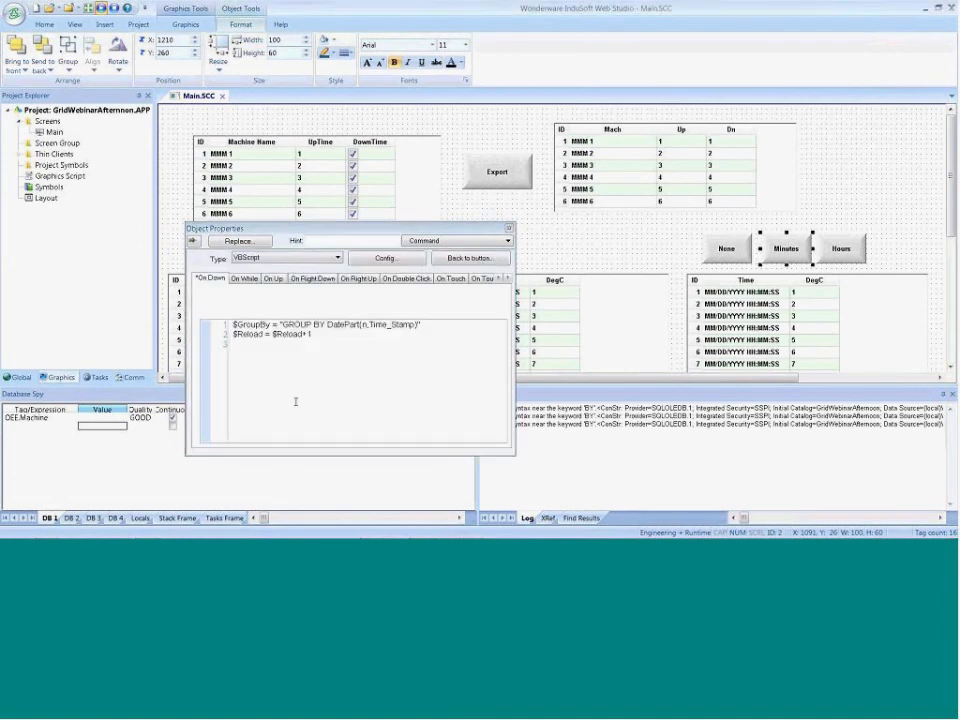
{"action": "left_click", "coordinate": [314, 325]}
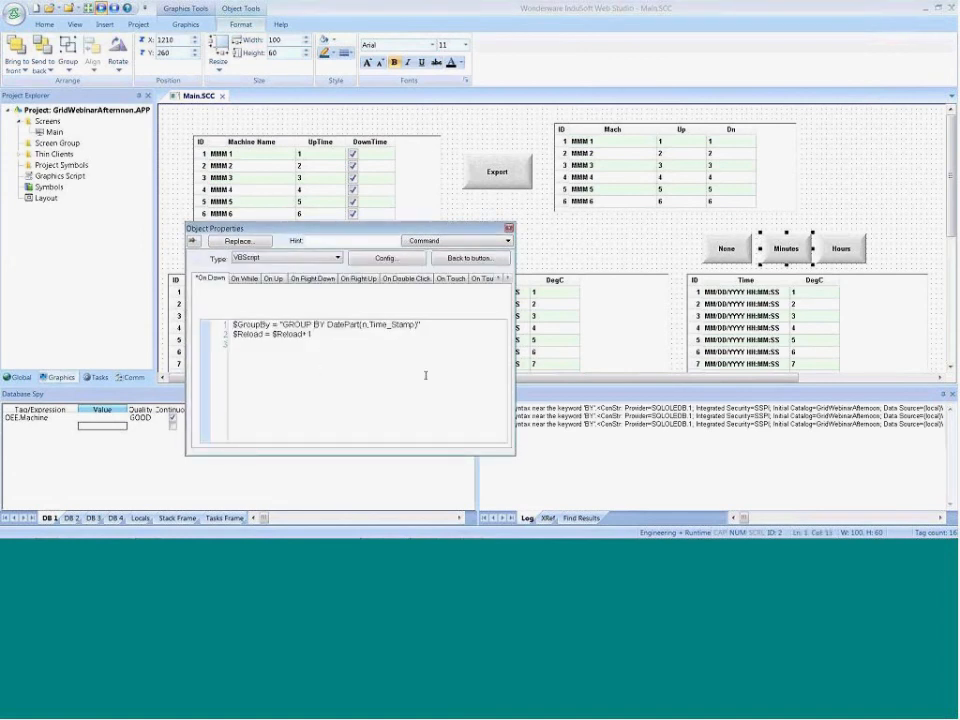
{"action": "key", "text": "BackSpace"}
{"action": "left_click", "coordinate": [841, 248]}
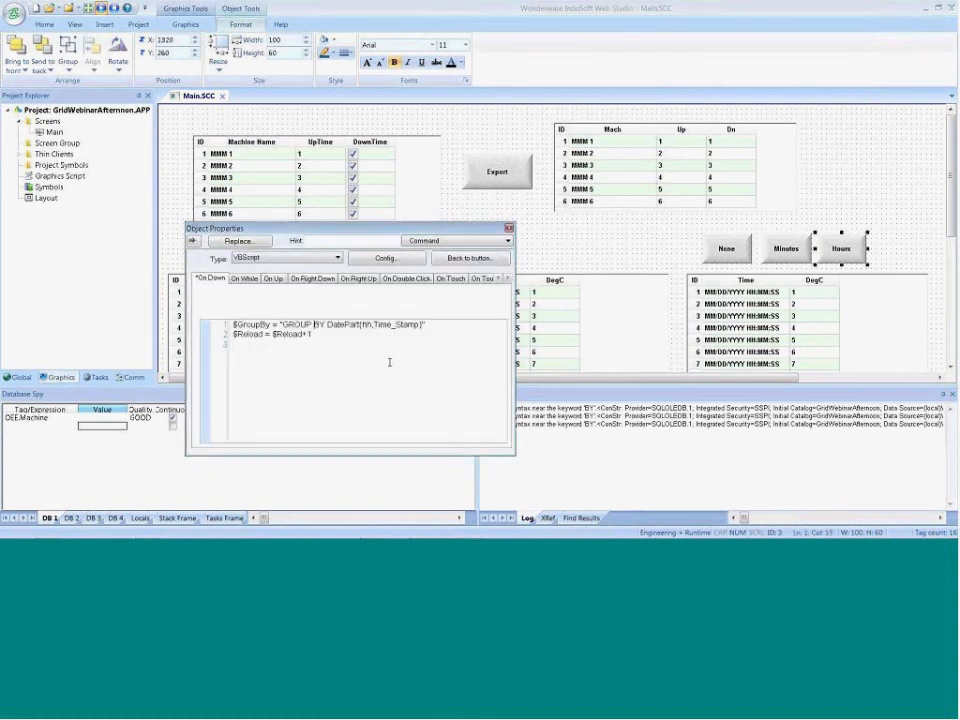
{"action": "key", "text": "BackSpace"}
Restore the space between GROUP and BY in the Minutes button's On Down script
{"action": "left_click", "coordinate": [786, 248]}
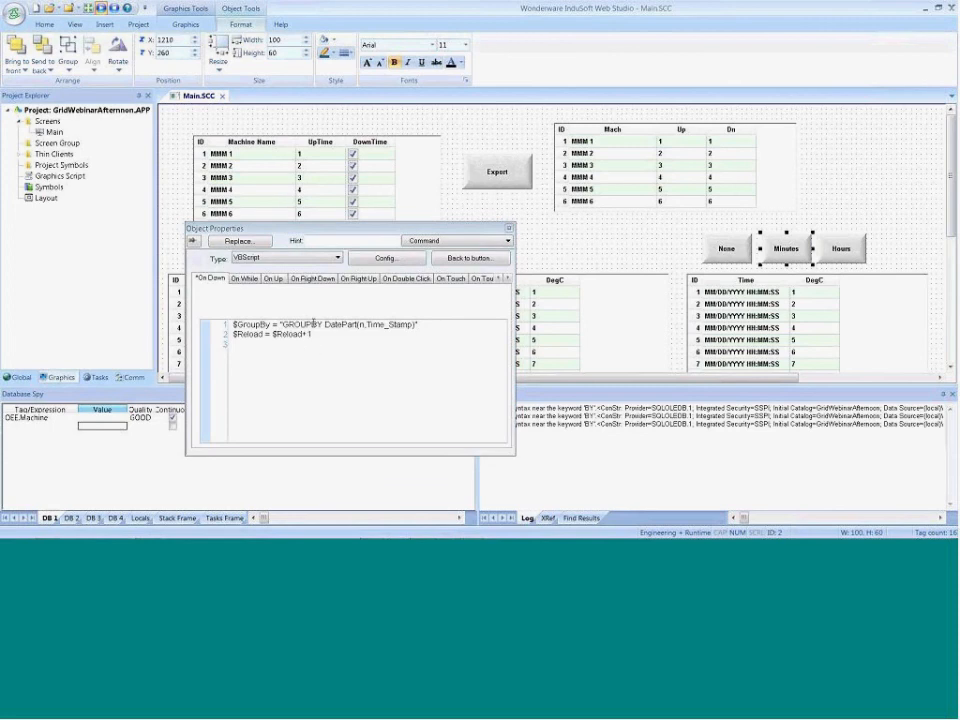
{"action": "left_click", "coordinate": [319, 333]}
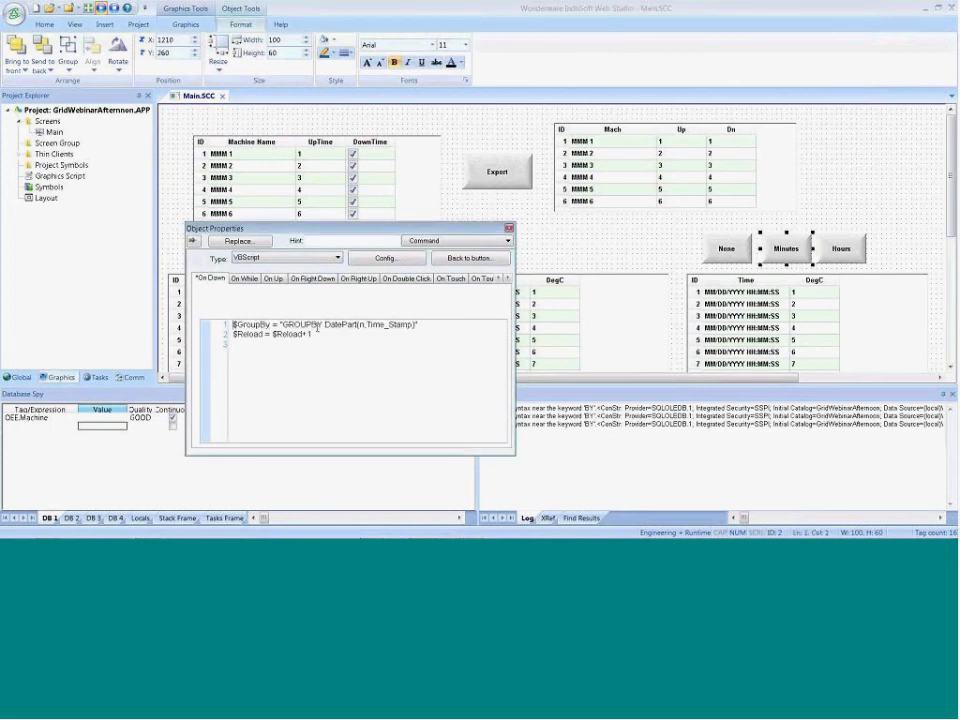
{"action": "left_click", "coordinate": [313, 326]}
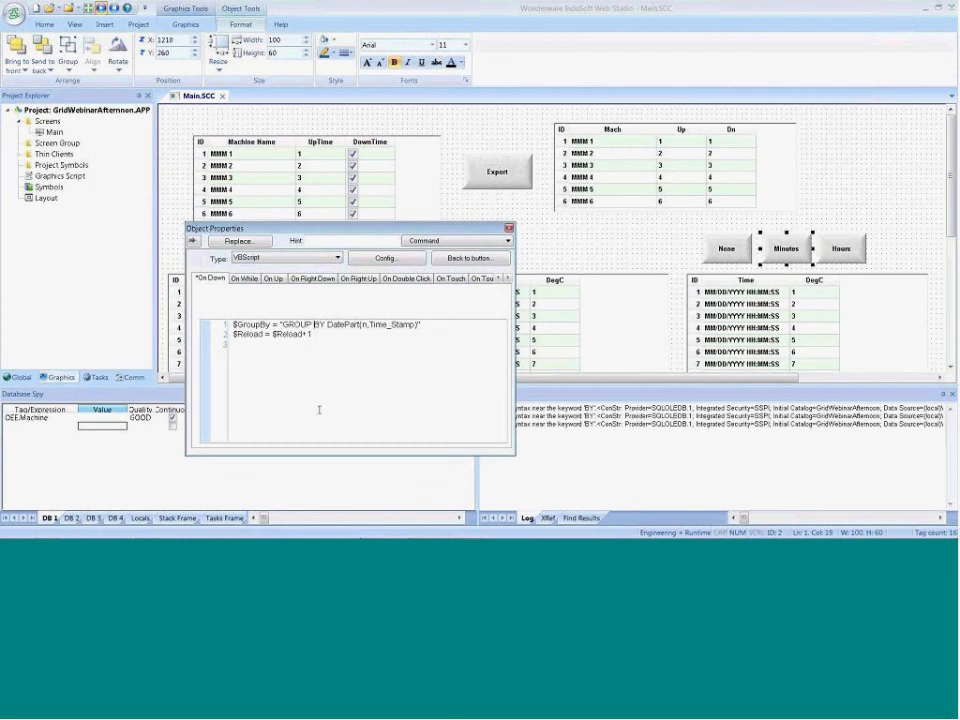
{"action": "left_click", "coordinate": [340, 482]}
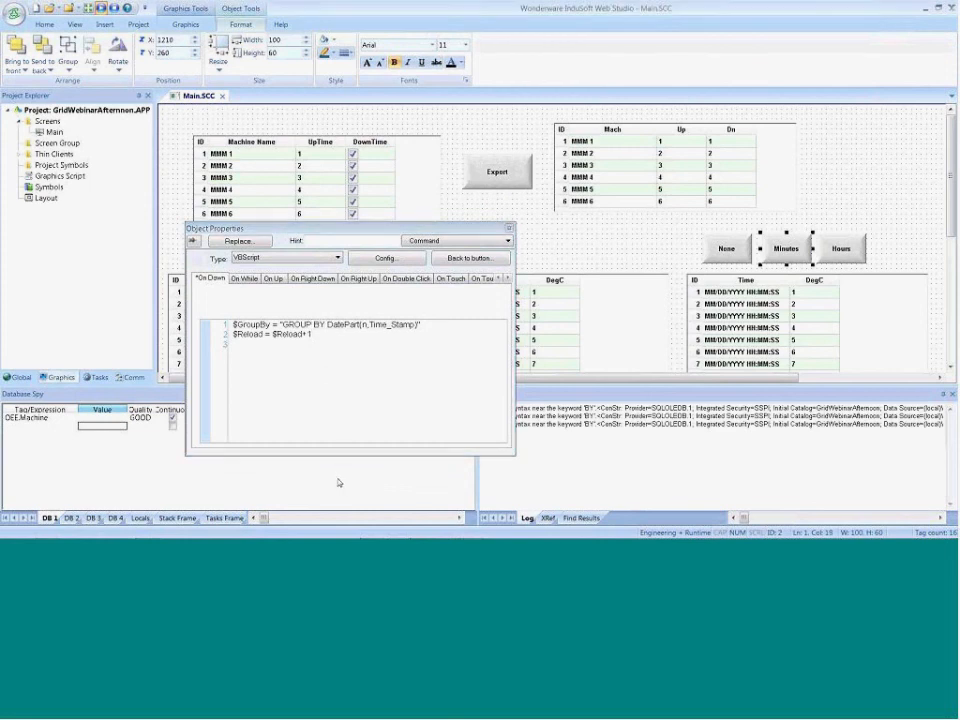
Copy "GROUP BY DatePart" from the Minutes script, switch to Internet Explorer and search the web for it
{"action": "left_click", "coordinate": [284, 325]}
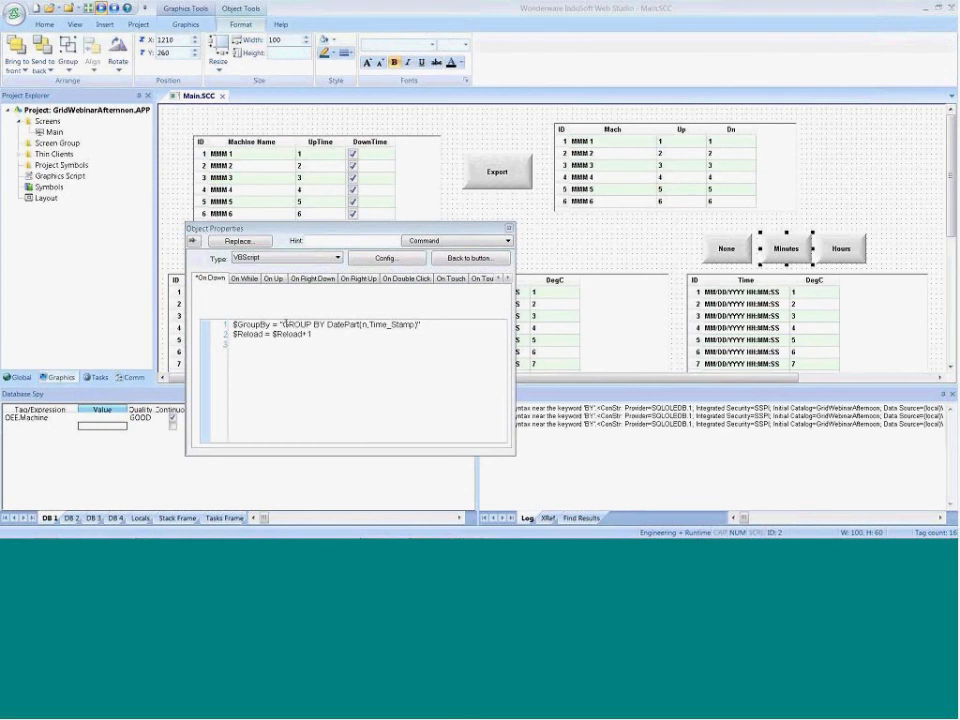
{"action": "left_click_drag", "start_coordinate": [284, 325], "coordinate": [361, 327]}
{"action": "key", "text": "ctrl+c"}
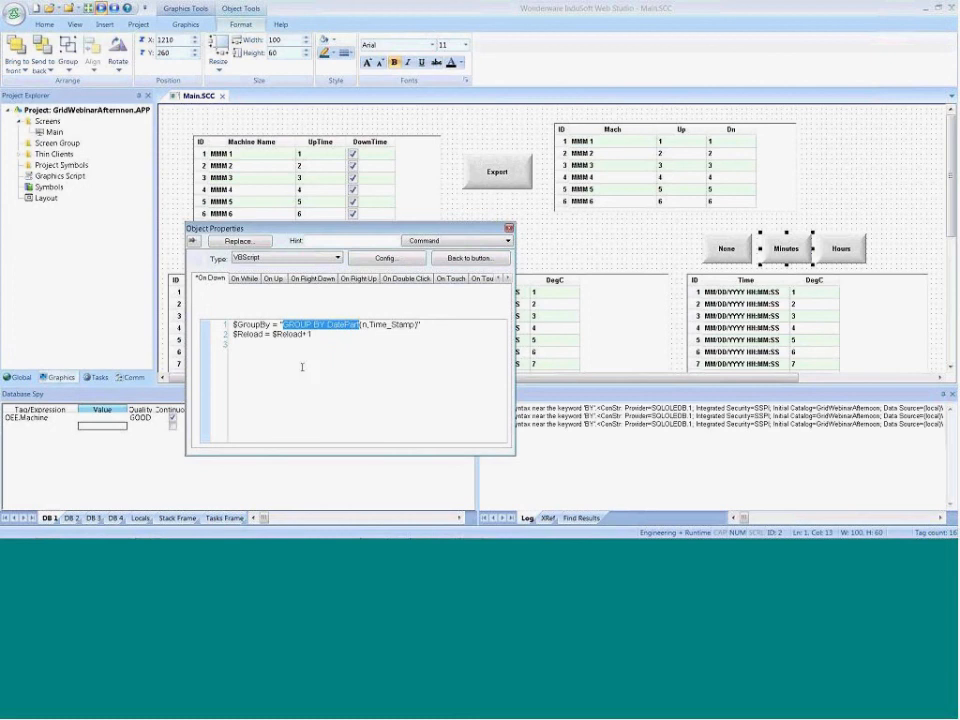
{"action": "key", "text": "alt+Tab"}
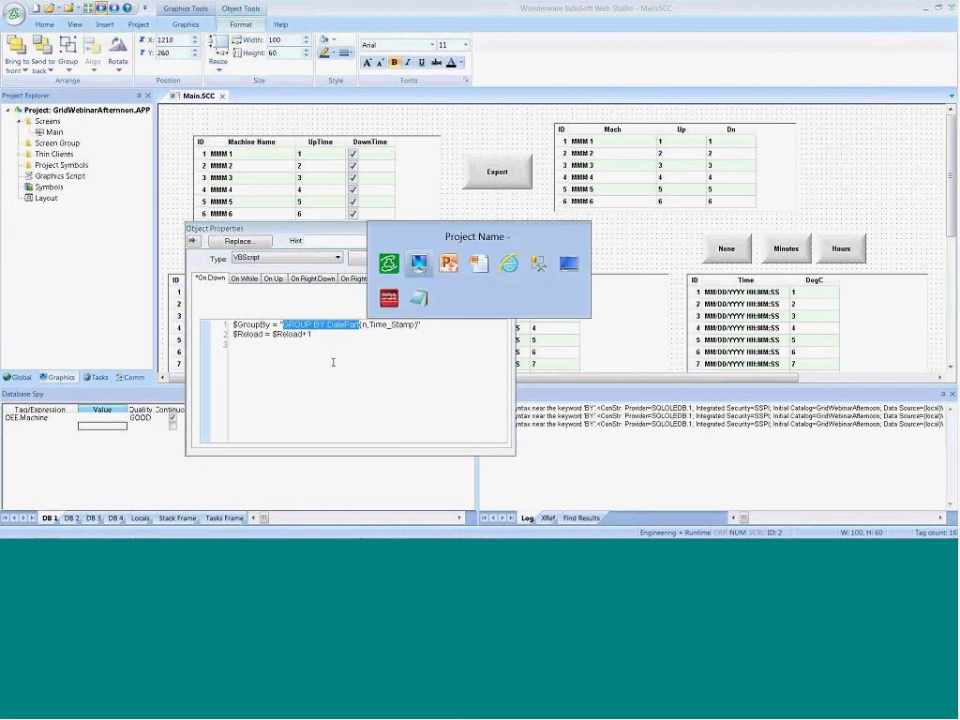
{"action": "key", "text": "alt+Tab"}
{"action": "key", "text": "alt+Tab"}
{"action": "key", "text": "alt+Tab"}
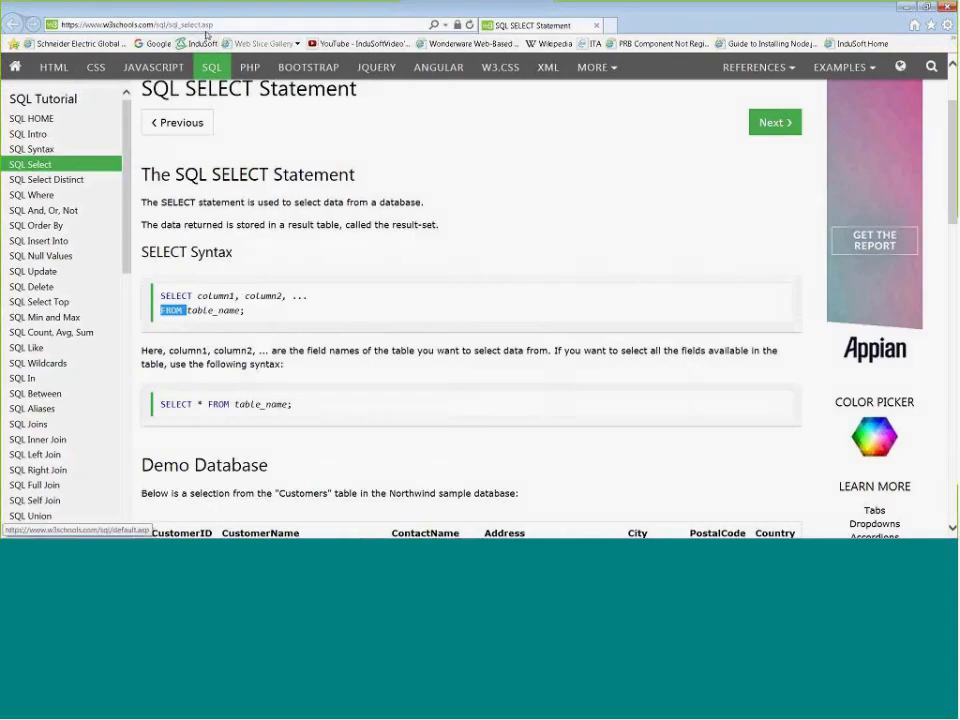
{"action": "left_click", "coordinate": [200, 25]}
{"action": "key", "text": "ctrl+v"}
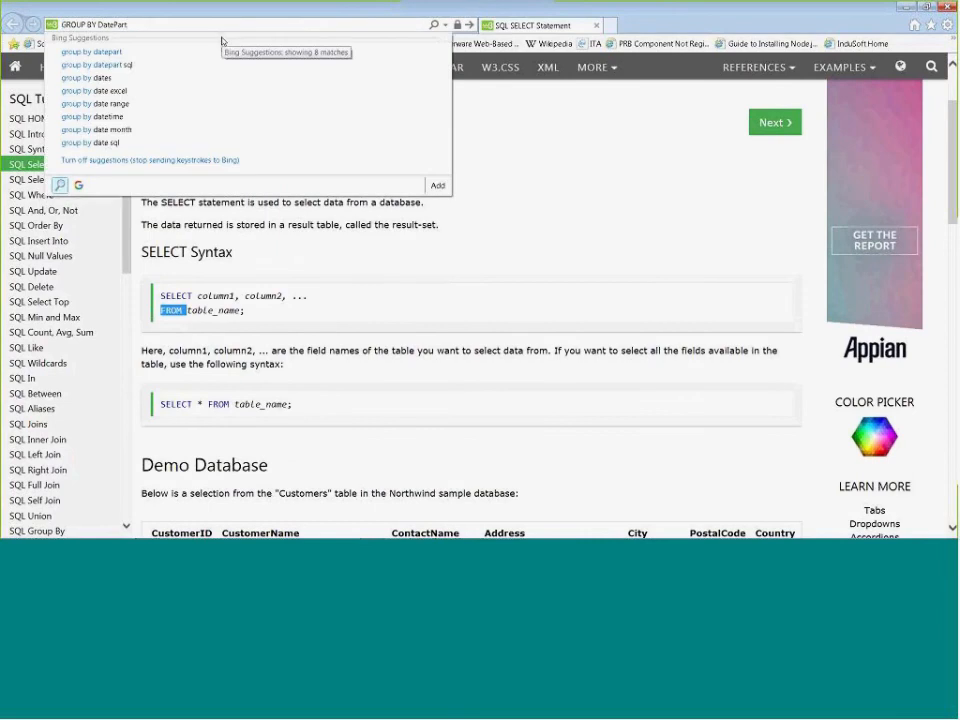
{"action": "key", "text": "Return"}
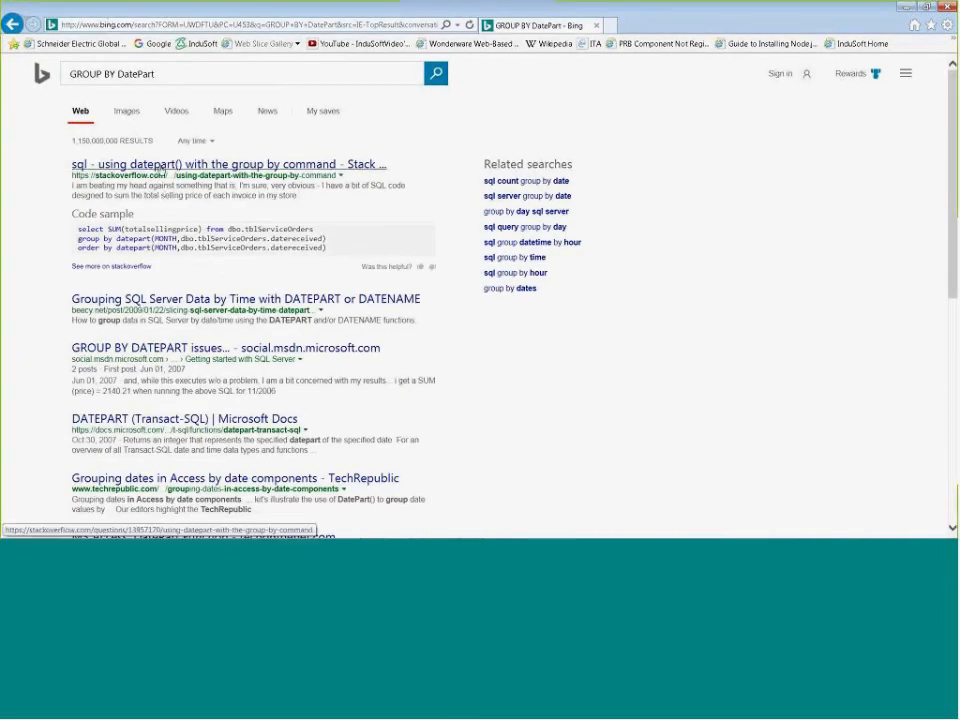
Read the Stack Overflow question on using datepart() with the group by command, and return to InduSoft Web Studio
{"action": "left_click", "coordinate": [161, 170]}
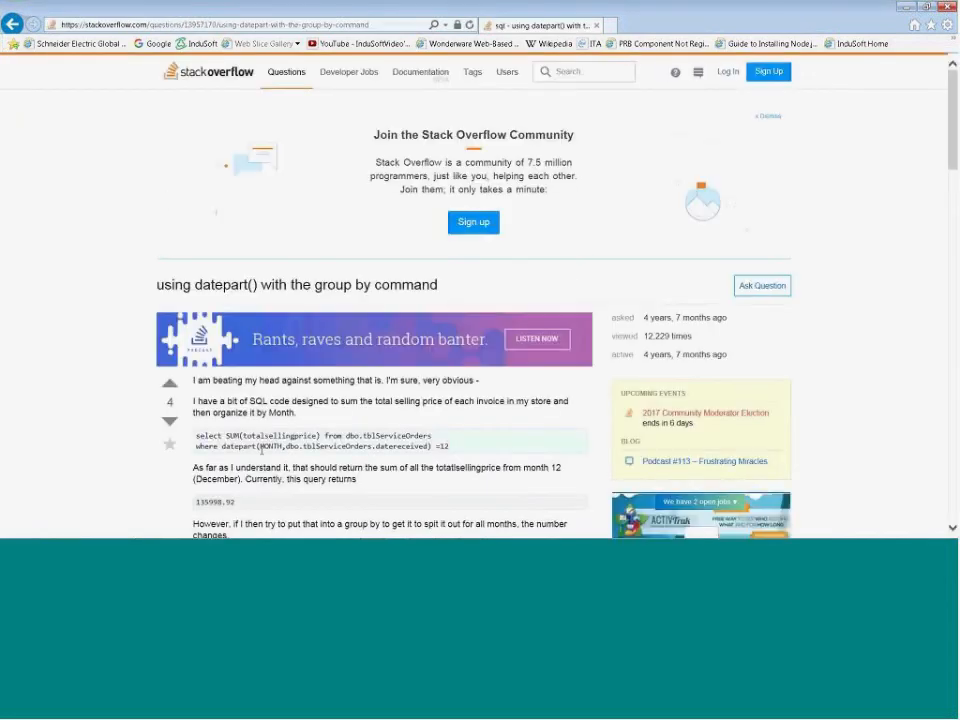
{"action": "scroll", "coordinate": [225, 450], "scroll_direction": "down", "scroll_amount": 3}
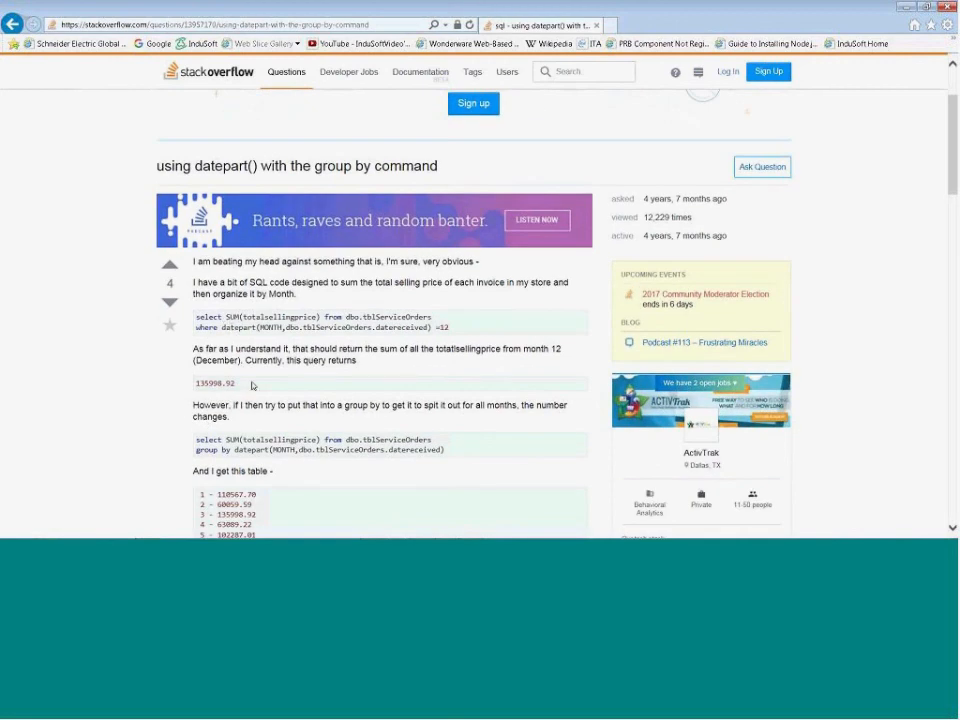
{"action": "key", "text": "alt+Tab"}
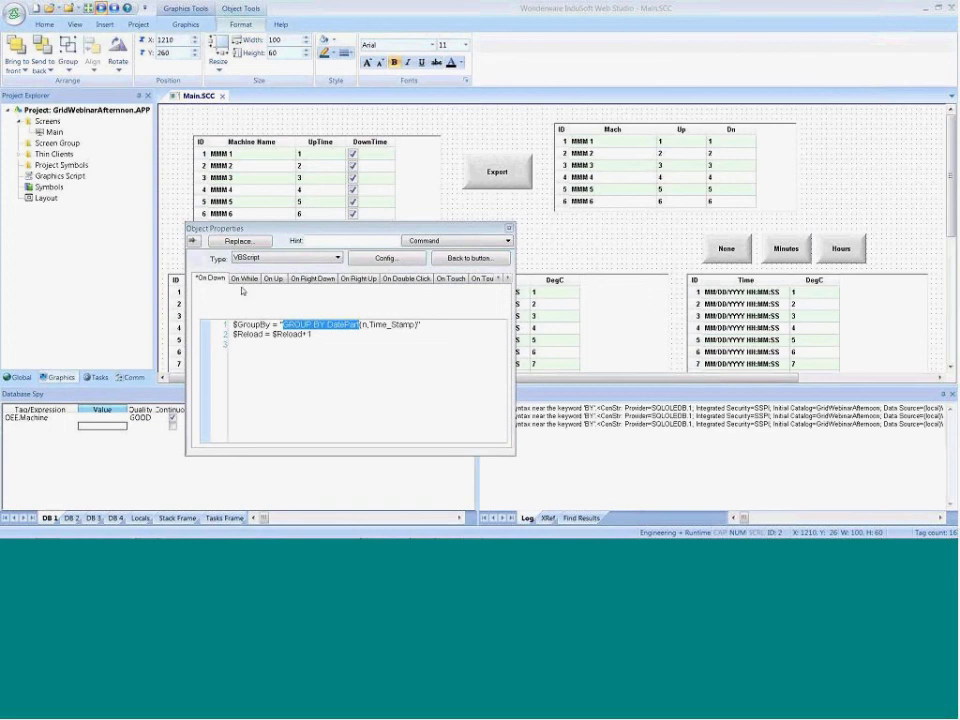
Close the Minutes button's properties, then stop the project and close Main.SCC with its changes saved
{"action": "left_click", "coordinate": [508, 229]}
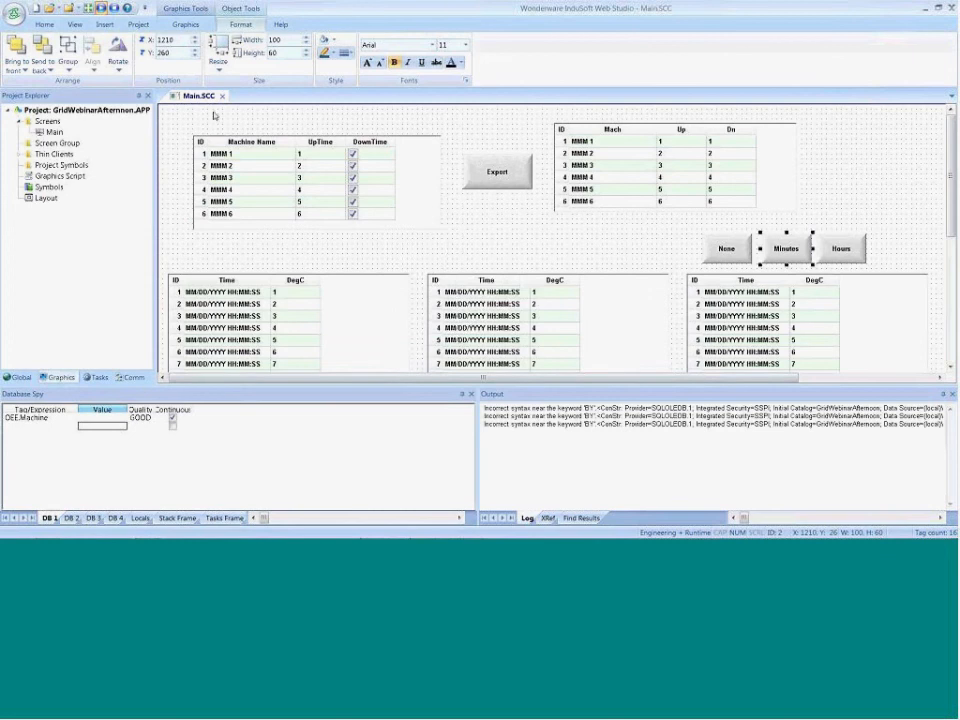
{"action": "left_click", "coordinate": [112, 10]}
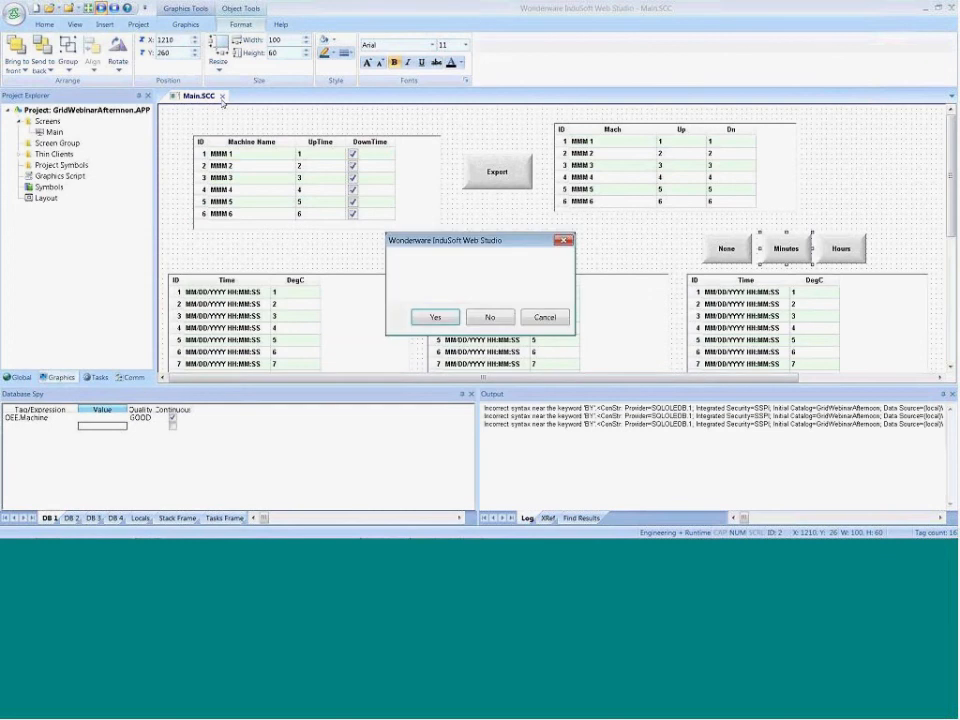
{"action": "left_click", "coordinate": [420, 318]}
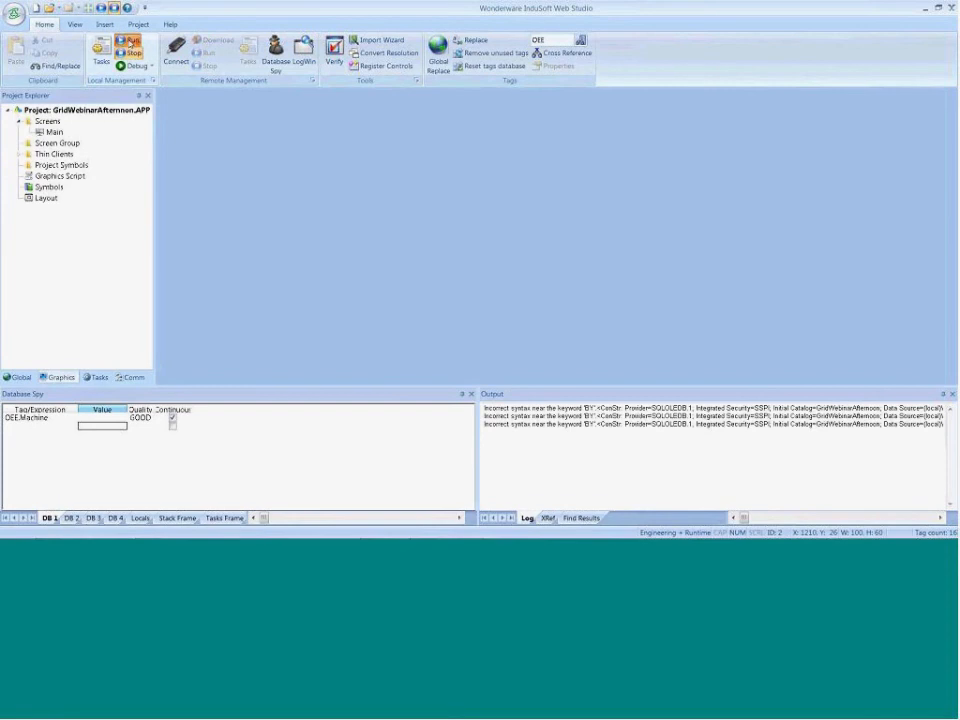
Run the project and try the None, Minutes and Hours groupings on the averaging grid
{"action": "left_click", "coordinate": [127, 40]}
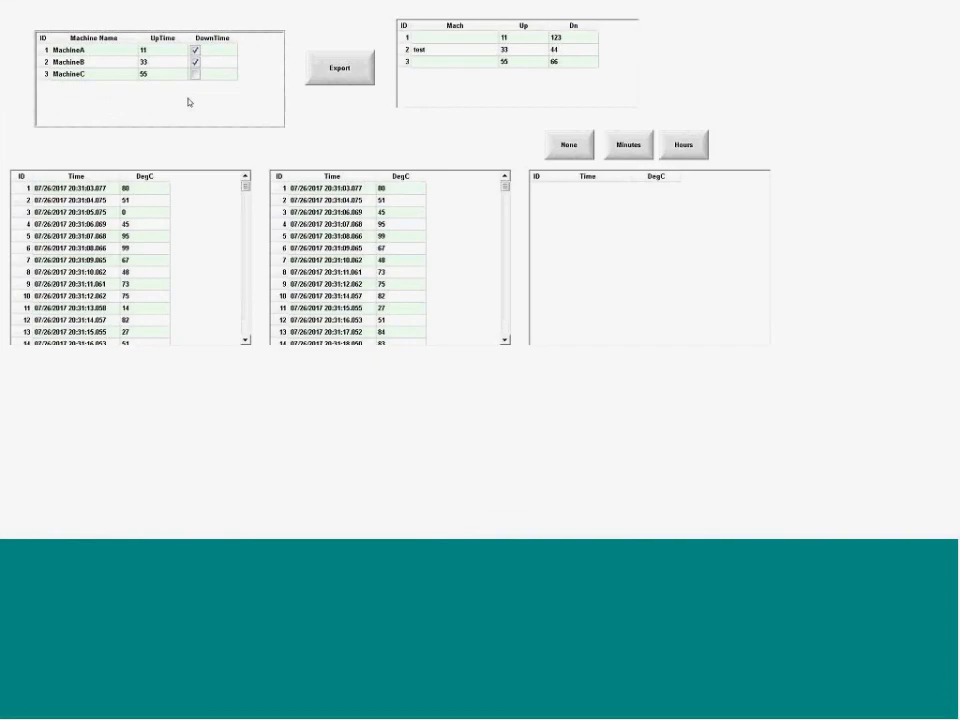
{"action": "left_click", "coordinate": [571, 146]}
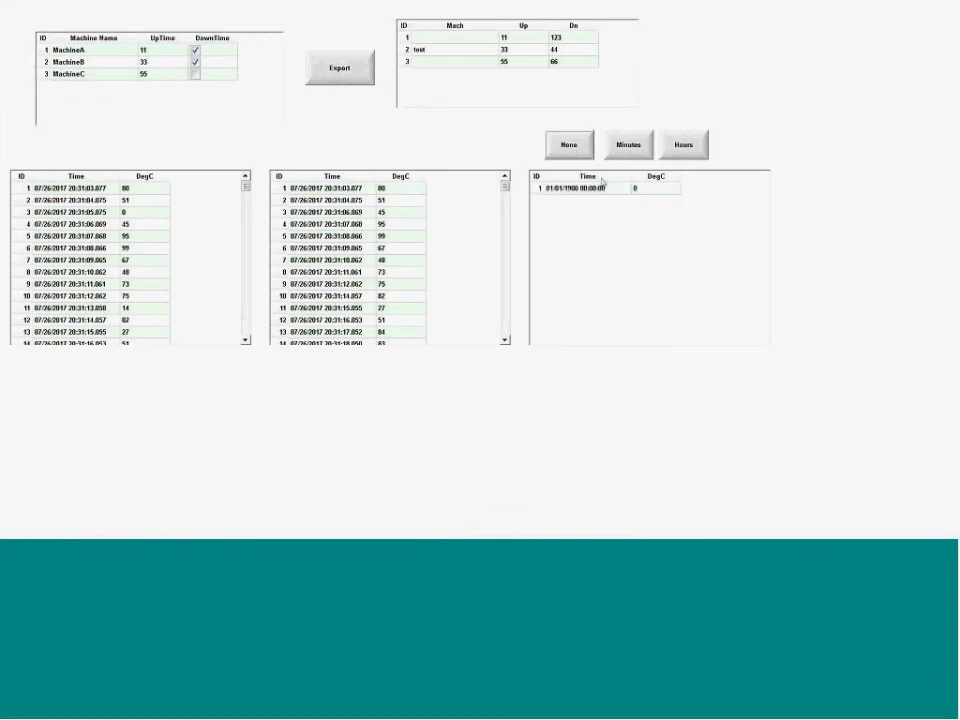
{"action": "left_click", "coordinate": [624, 148]}
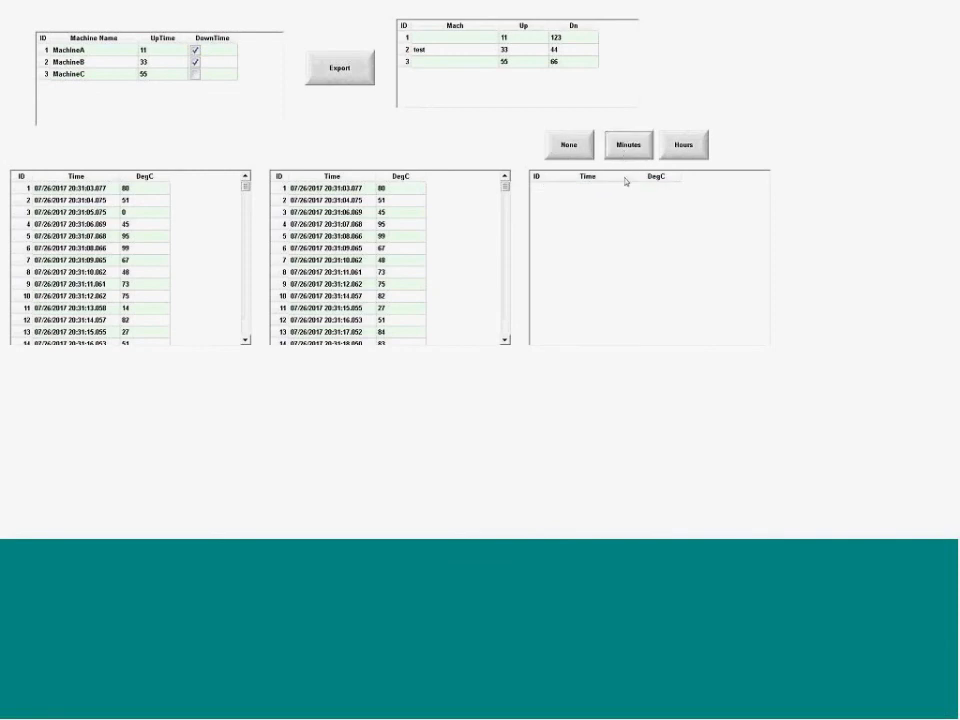
{"action": "left_click", "coordinate": [681, 150]}
Switch back to InduSoft Web Studio, undock the Output log and examine the SQL statement and table name in the logged errors
{"action": "key", "text": "alt+Tab"}
{"action": "left_click", "coordinate": [418, 263]}
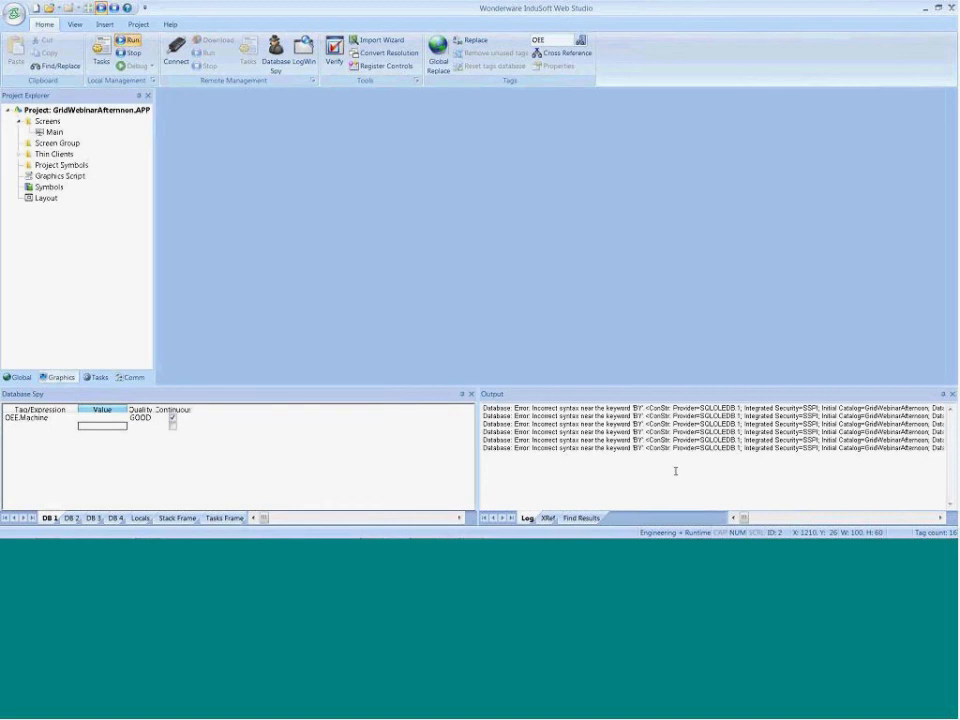
{"action": "left_click_drag", "start_coordinate": [743, 518], "coordinate": [752, 518]}
{"action": "left_click_drag", "start_coordinate": [553, 394], "coordinate": [116, 214]}
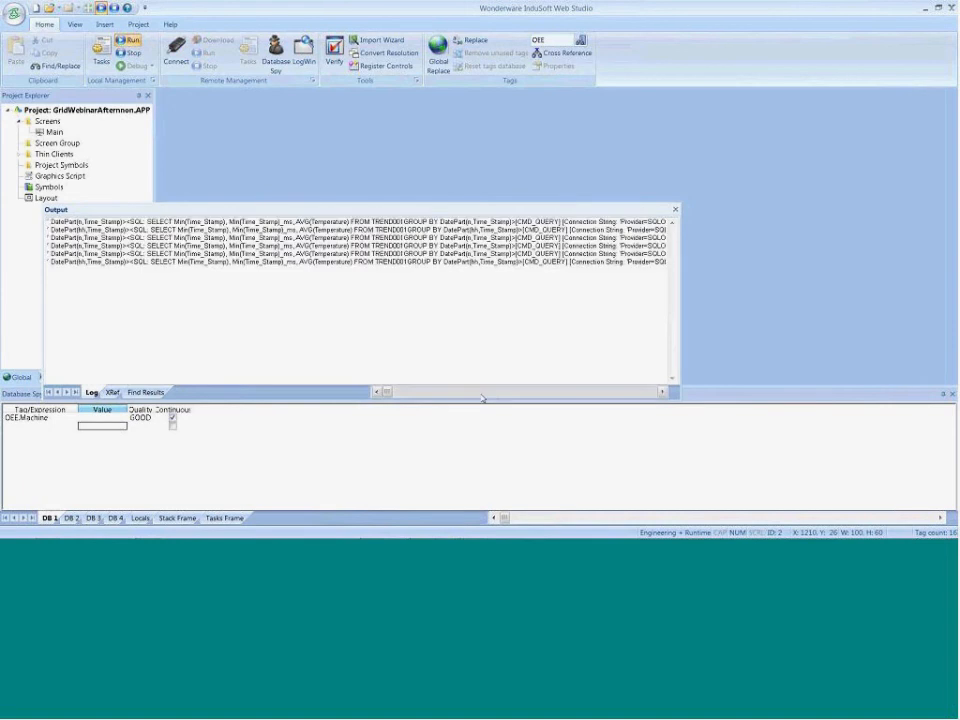
{"action": "scroll", "coordinate": [481, 398], "scroll_direction": "right", "scroll_amount": 5}
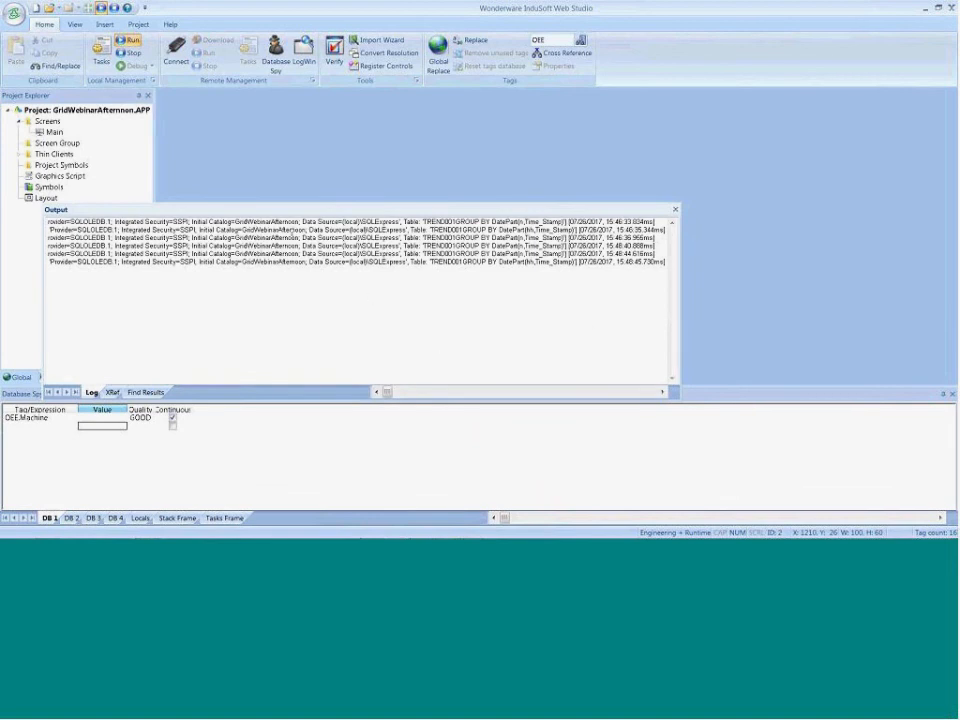
Dock the Output log back beside the Database Spy and check the GROUP BY statements on the PowerPoint slide before returning to InduSoft Web Studio
{"action": "left_click_drag", "start_coordinate": [285, 214], "coordinate": [497, 456]}
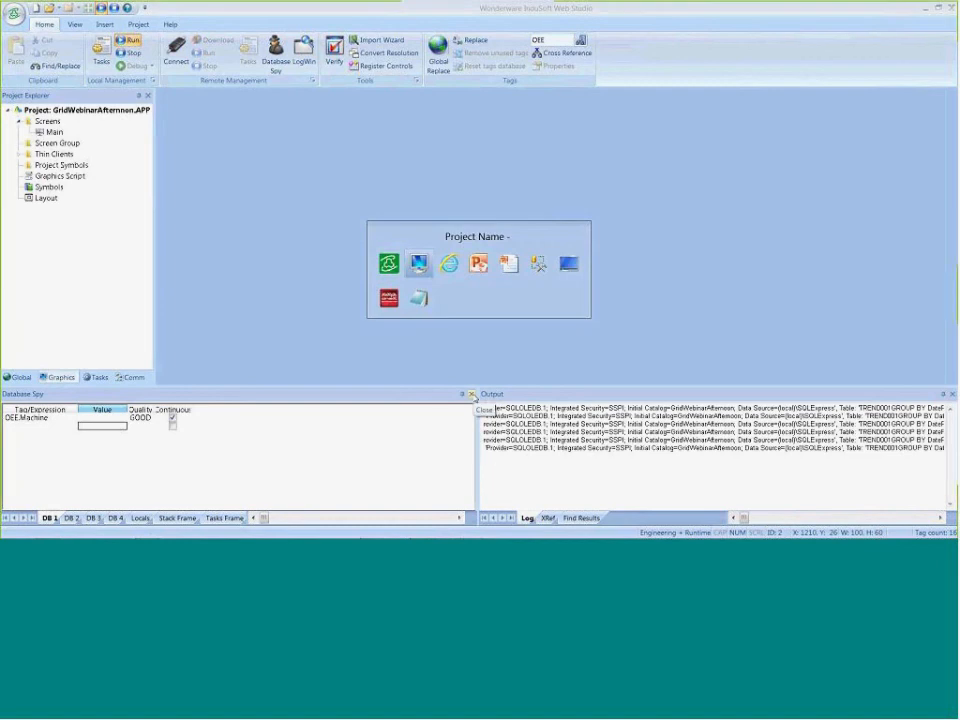
{"action": "key", "text": "alt+Tab"}
{"action": "key", "text": "alt+Tab"}
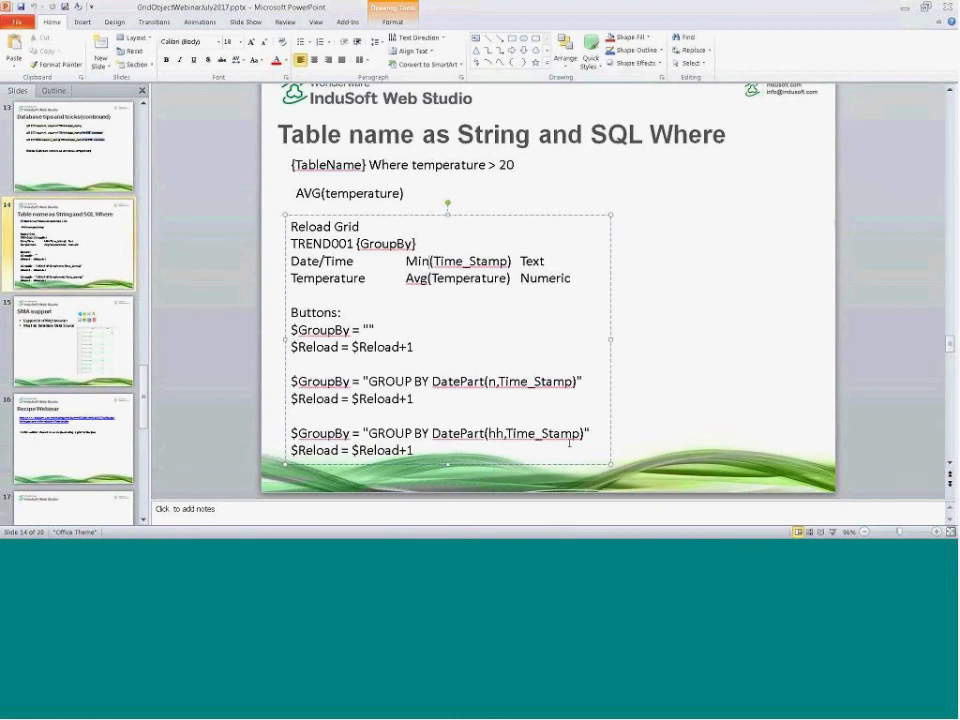
{"action": "key", "text": "alt+Tab"}
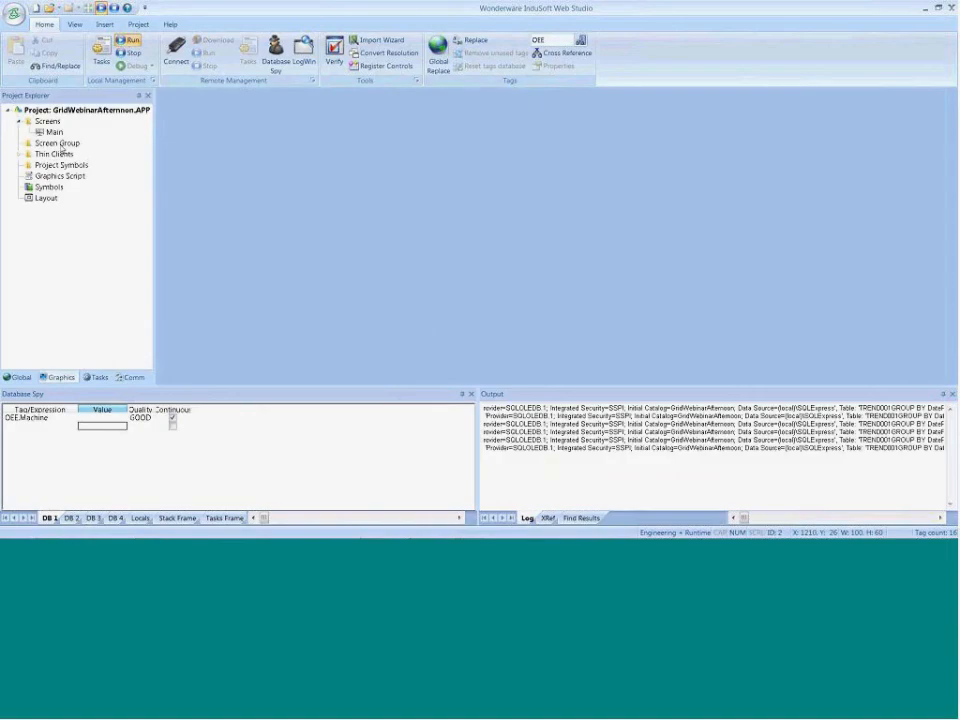
Open the Main screen and review the averaging grid's data source settings and column fields
{"action": "double_click", "coordinate": [52, 132]}
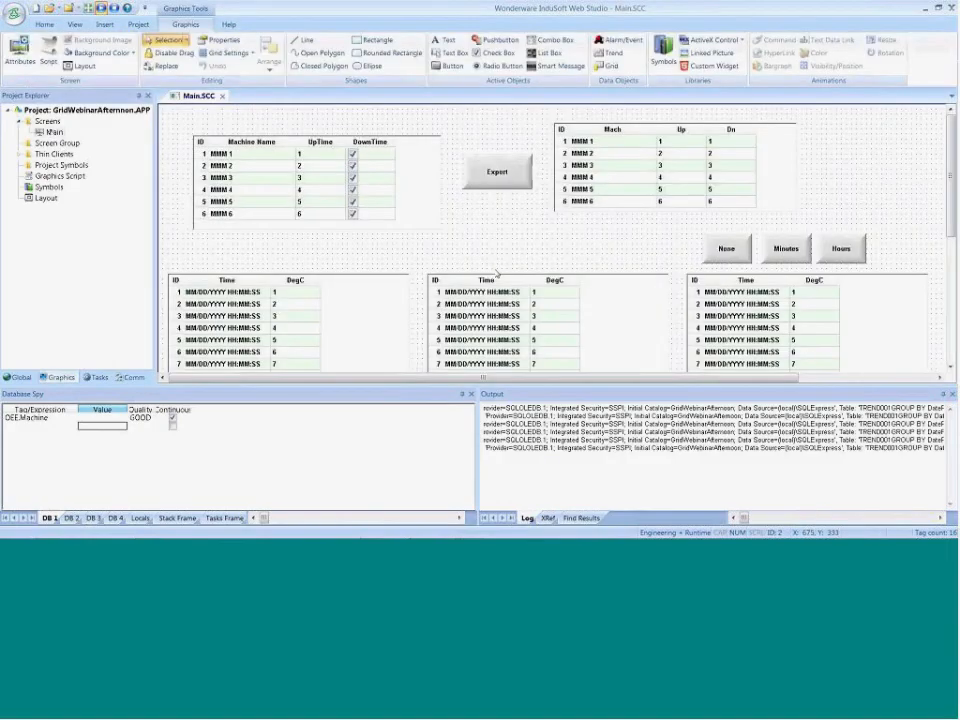
{"action": "double_click", "coordinate": [754, 332]}
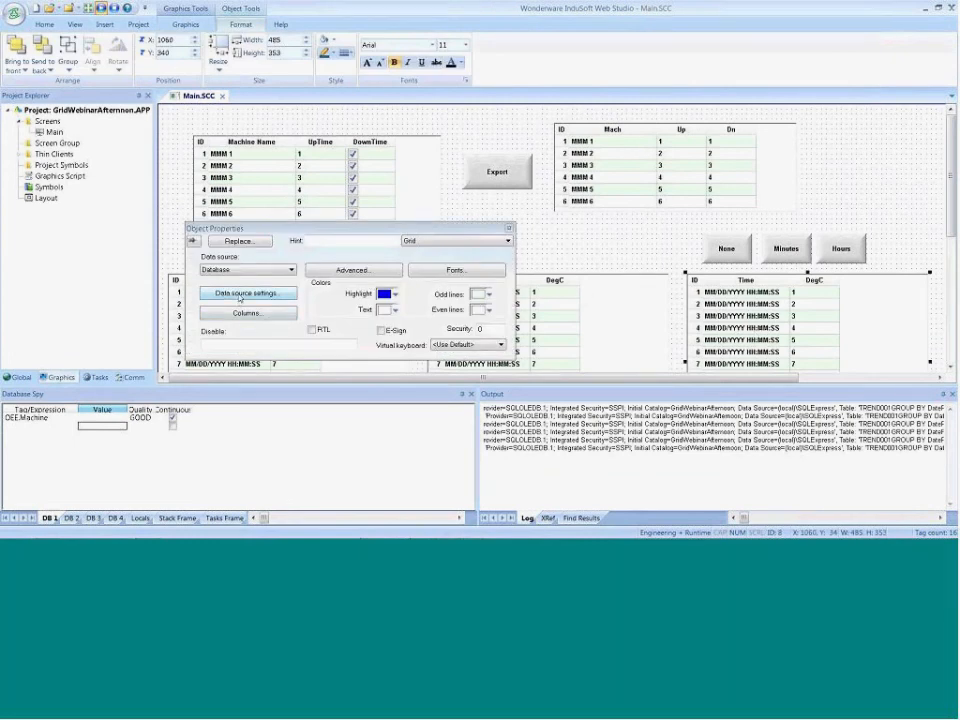
{"action": "left_click", "coordinate": [240, 294]}
{"action": "left_click", "coordinate": [362, 387]}
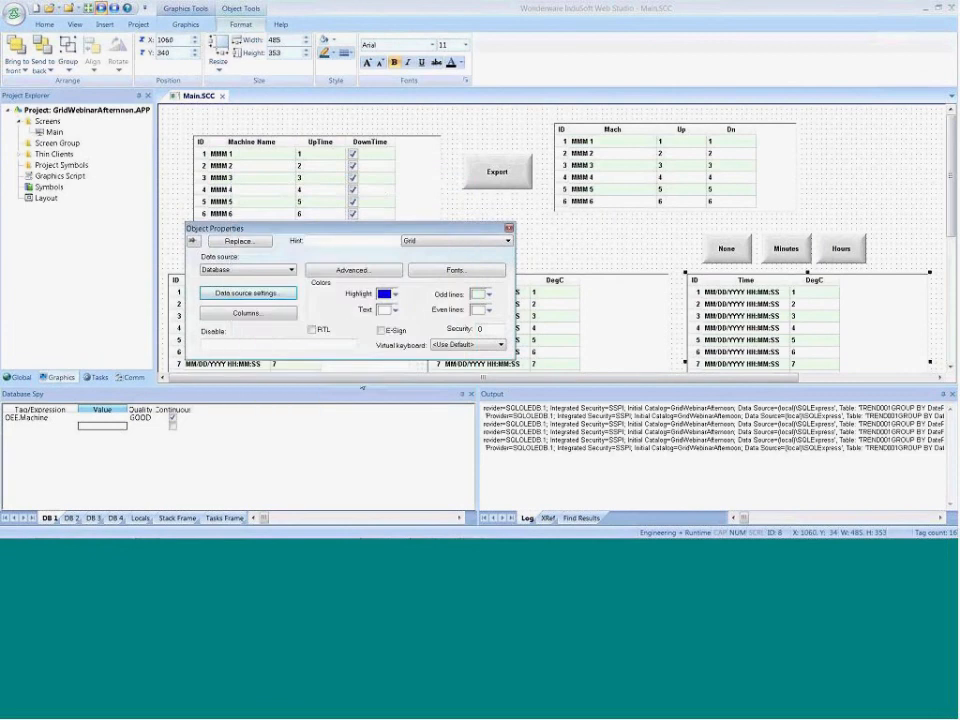
{"action": "left_click", "coordinate": [262, 313]}
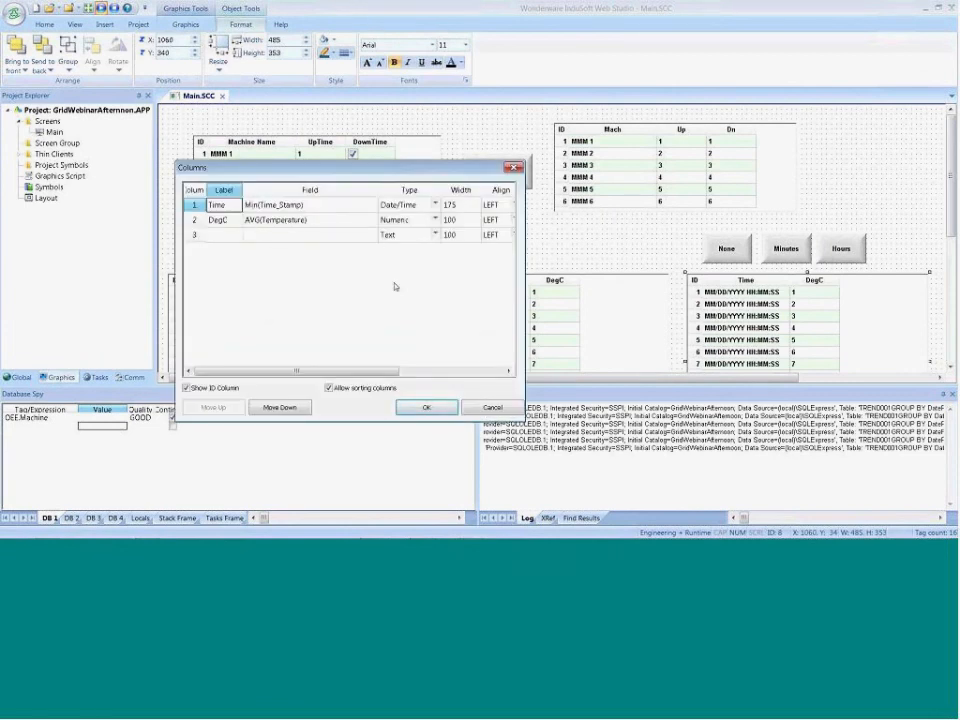
{"action": "left_click", "coordinate": [425, 407]}
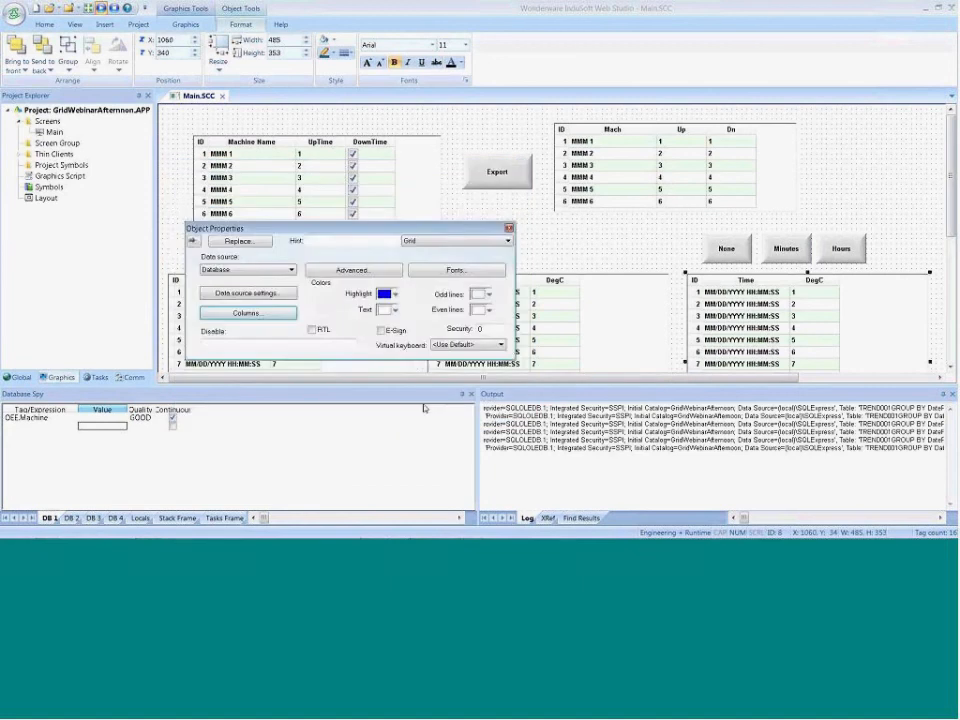
Check the Minutes button's On Down script, and close Main.SCC with its changes saved
{"action": "left_click", "coordinate": [632, 263]}
{"action": "left_click", "coordinate": [775, 248]}
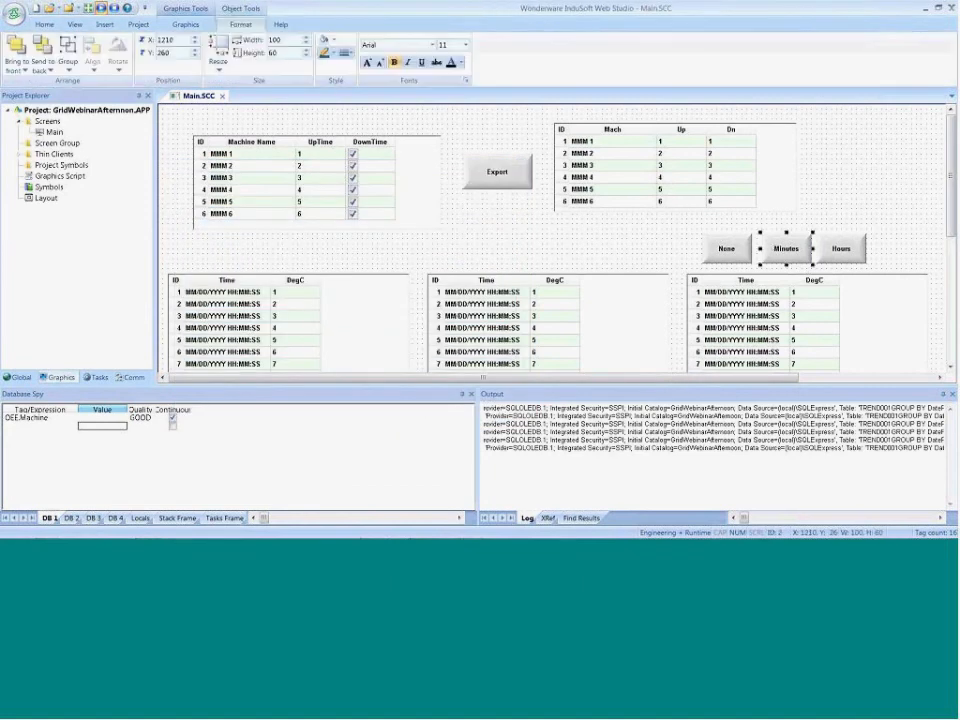
{"action": "double_click", "coordinate": [771, 248]}
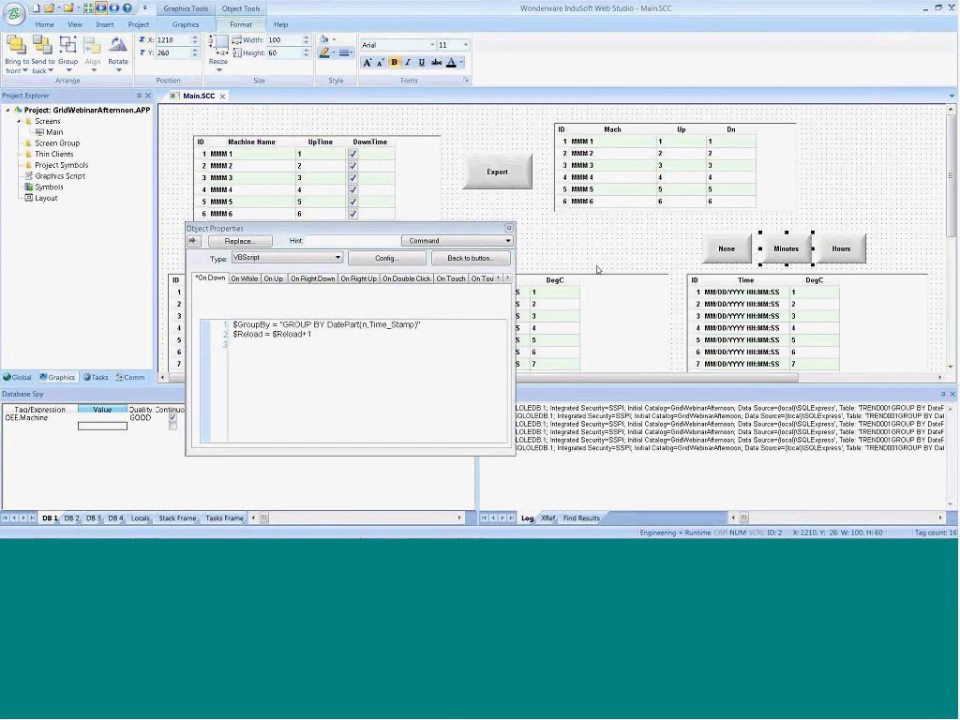
{"action": "left_click", "coordinate": [508, 229]}
{"action": "left_click", "coordinate": [223, 95]}
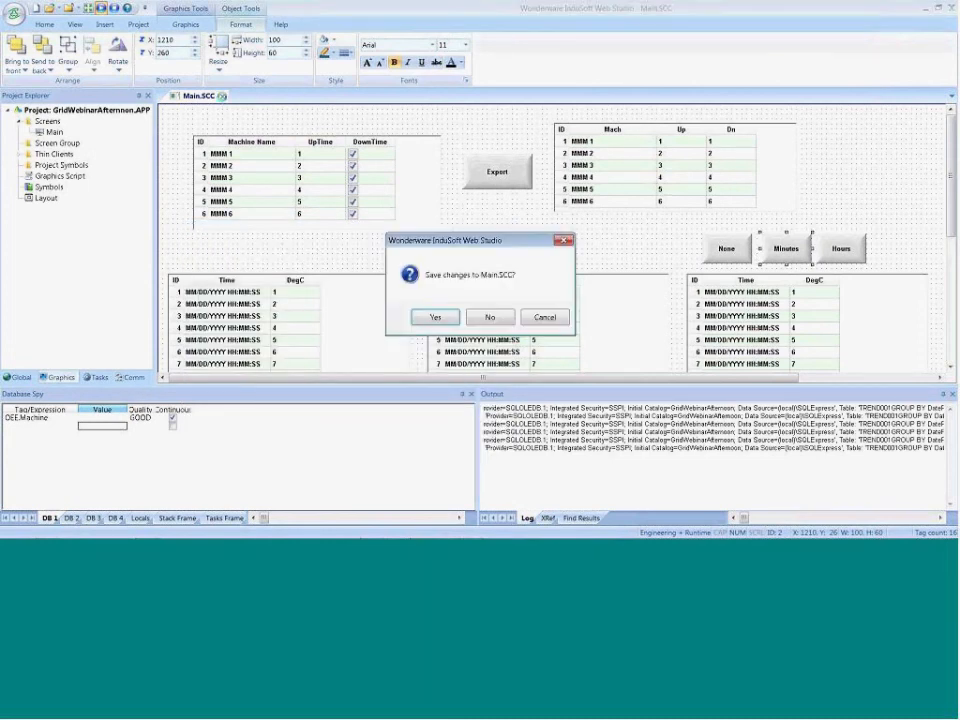
{"action": "left_click", "coordinate": [436, 325]}
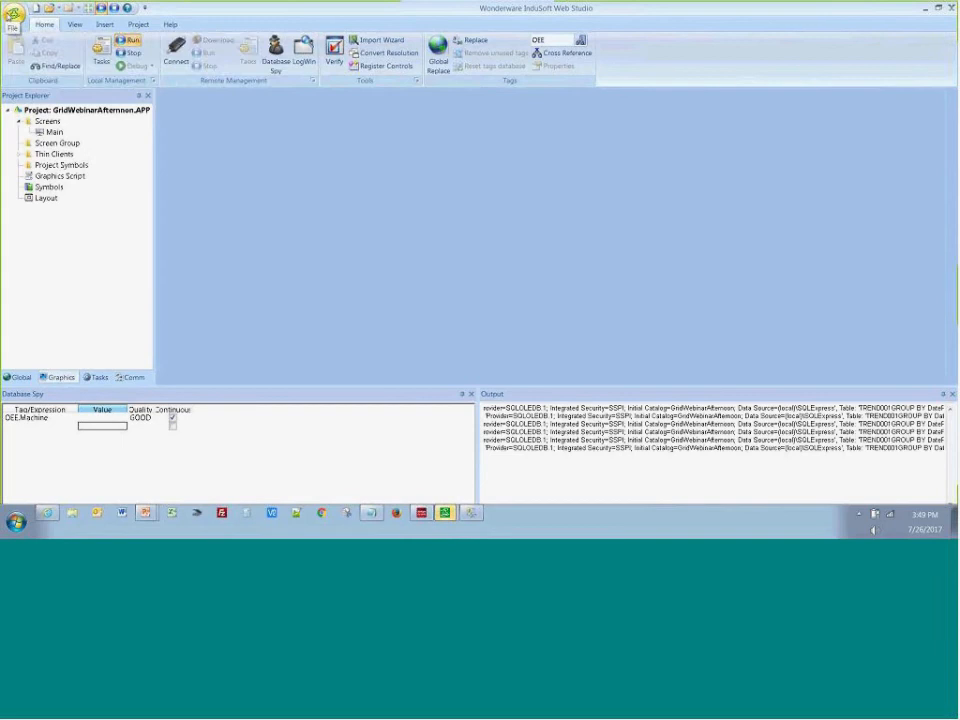
Open the recent project GridDBExample.APP, allowing the running project to stop, and open its Main screen
{"action": "left_click", "coordinate": [14, 14]}
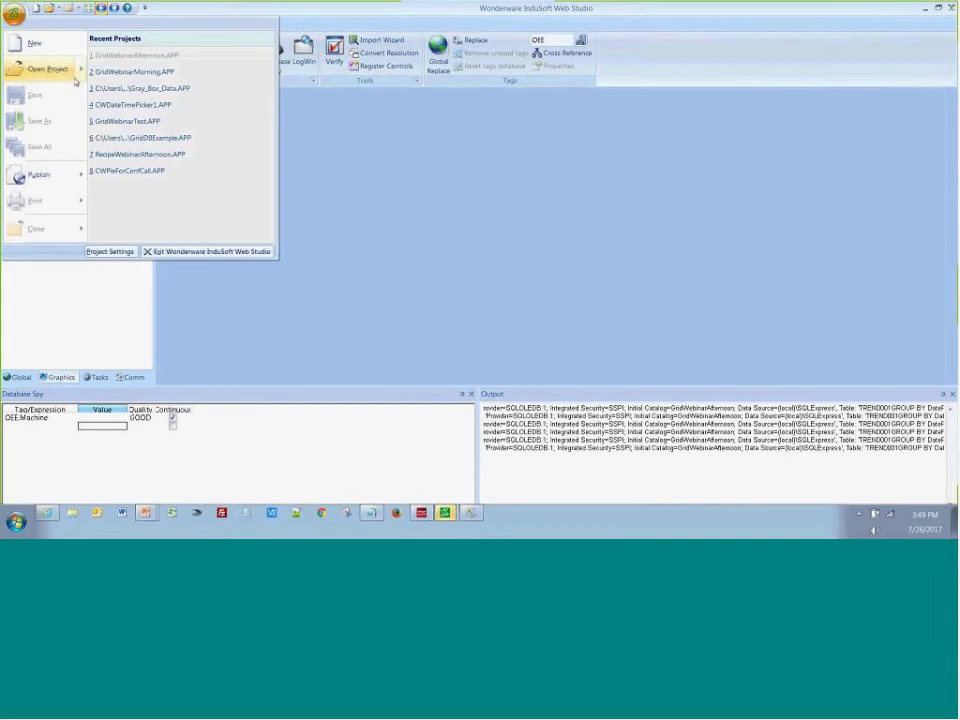
{"action": "left_click", "coordinate": [158, 122]}
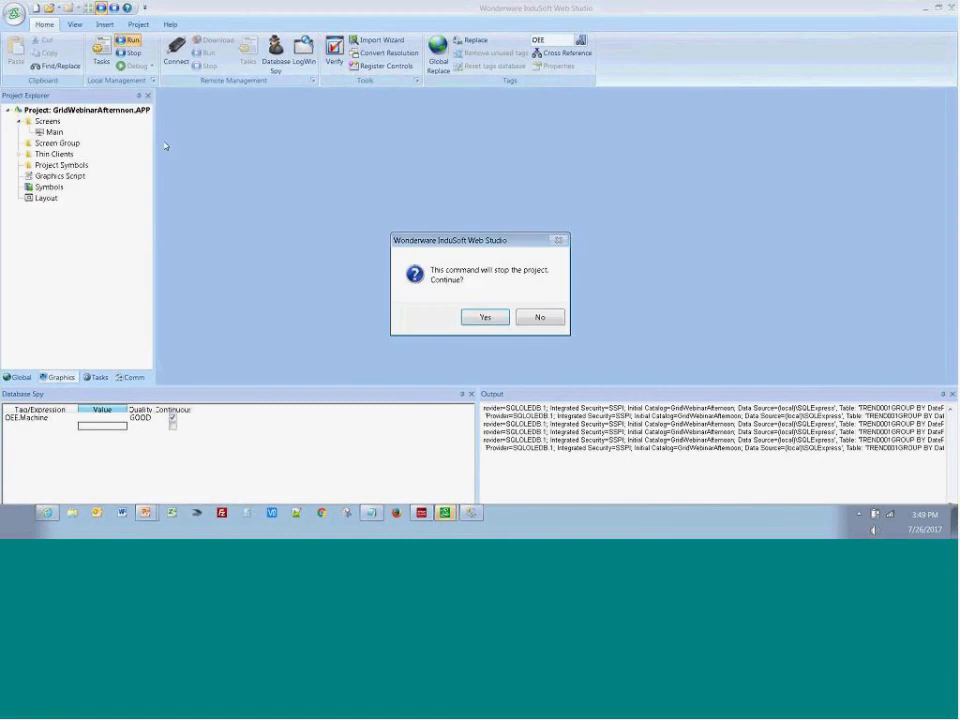
{"action": "key", "text": "Return"}
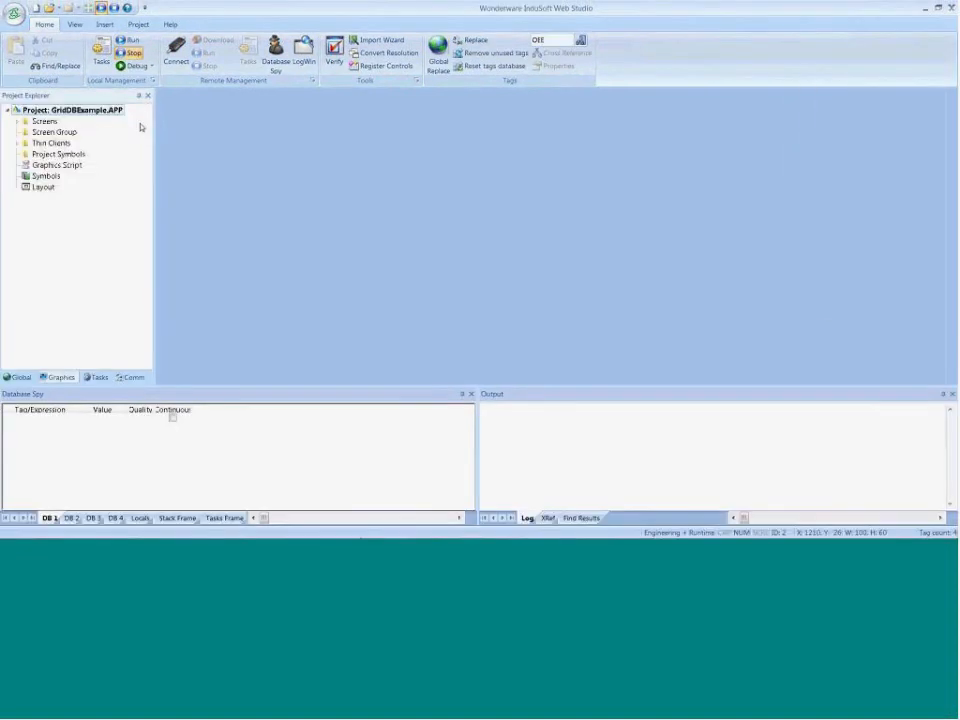
{"action": "double_click", "coordinate": [48, 123]}
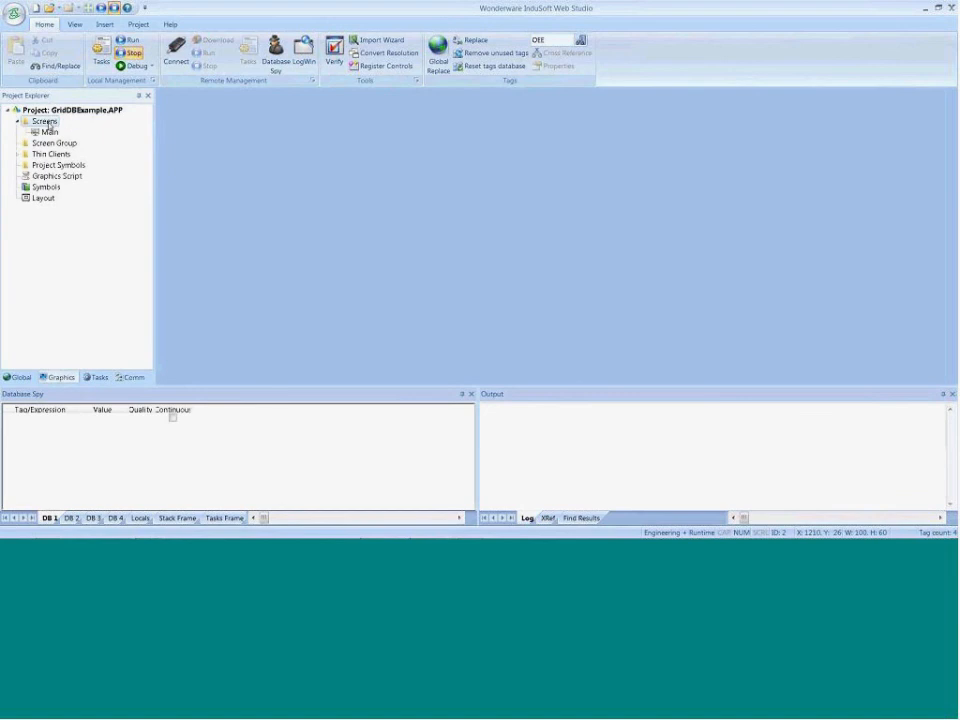
{"action": "double_click", "coordinate": [49, 132]}
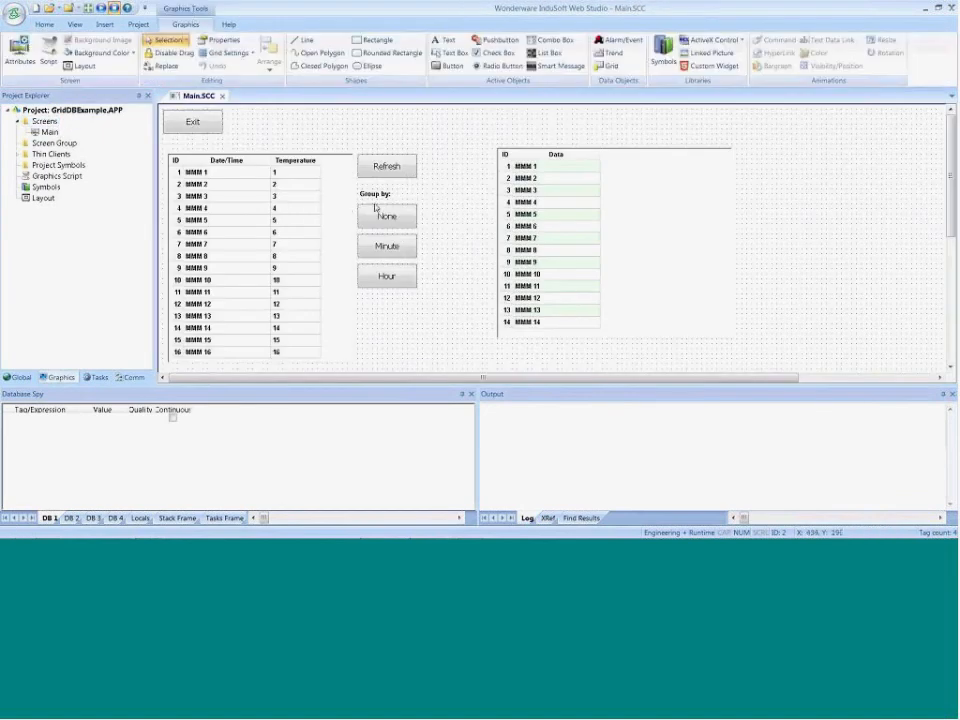
Examine the On Down scripts of the None, Minute and Hour buttons in the example project
{"action": "left_click", "coordinate": [378, 228]}
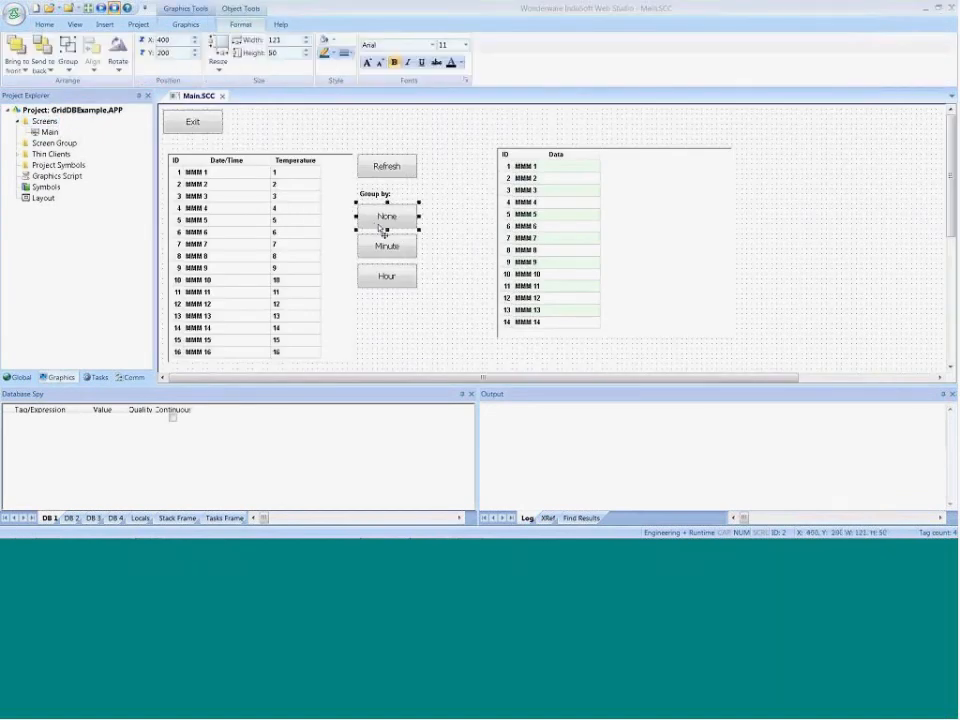
{"action": "double_click", "coordinate": [383, 231]}
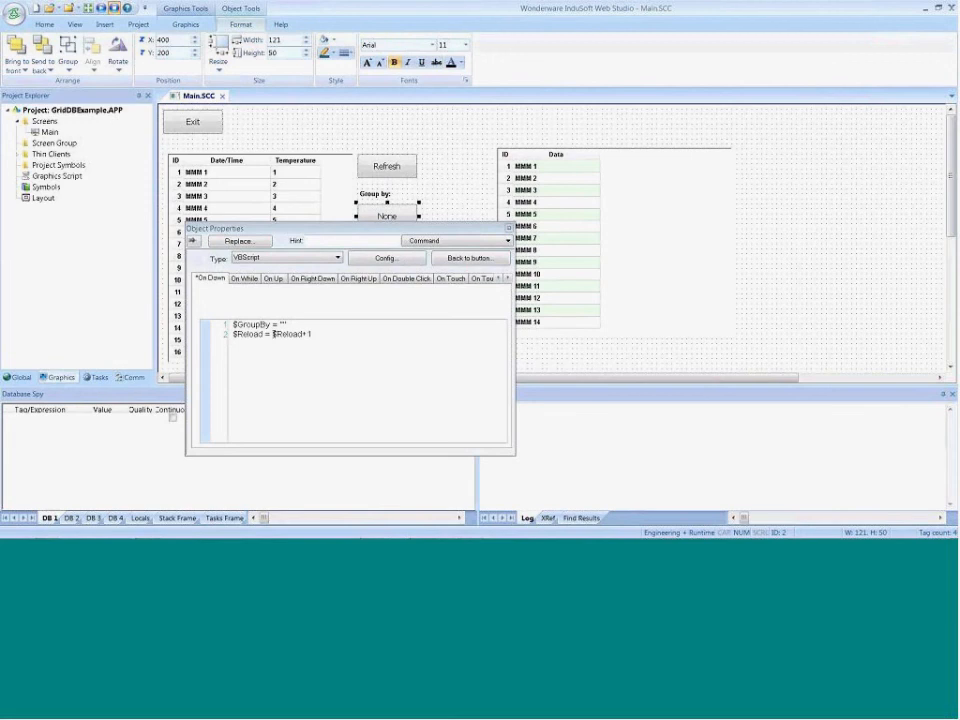
{"action": "left_click_drag", "start_coordinate": [383, 229], "coordinate": [379, 316]}
{"action": "left_click", "coordinate": [381, 246]}
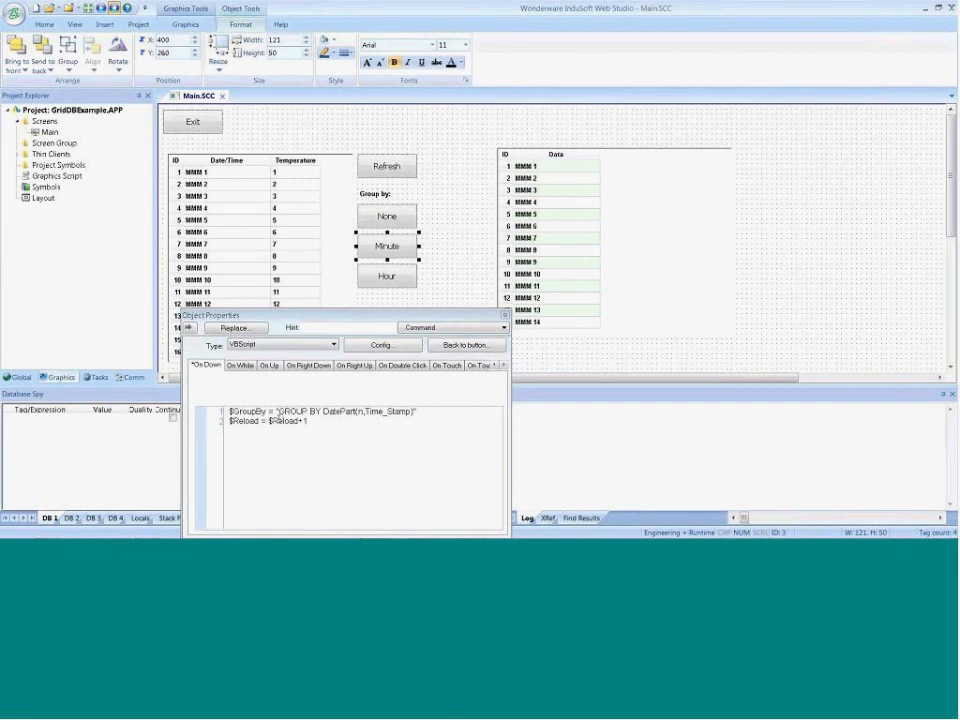
{"action": "left_click", "coordinate": [387, 276]}
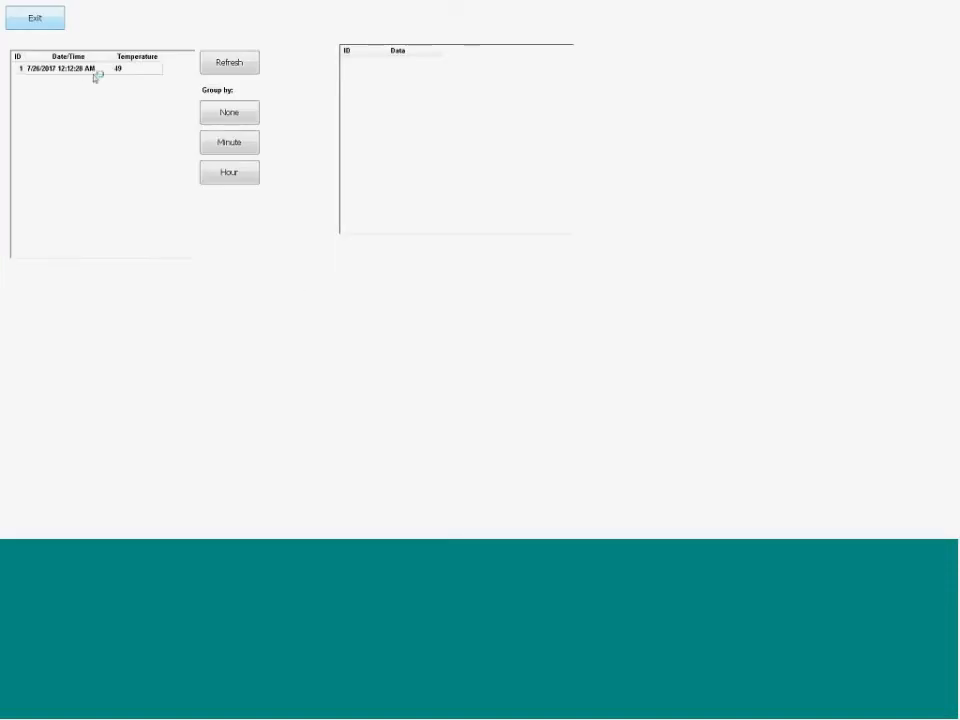
Try the None, Minute and Hour groupings on the temperature grid in the running example project
{"action": "left_click", "coordinate": [95, 76]}
{"action": "left_click", "coordinate": [229, 114]}
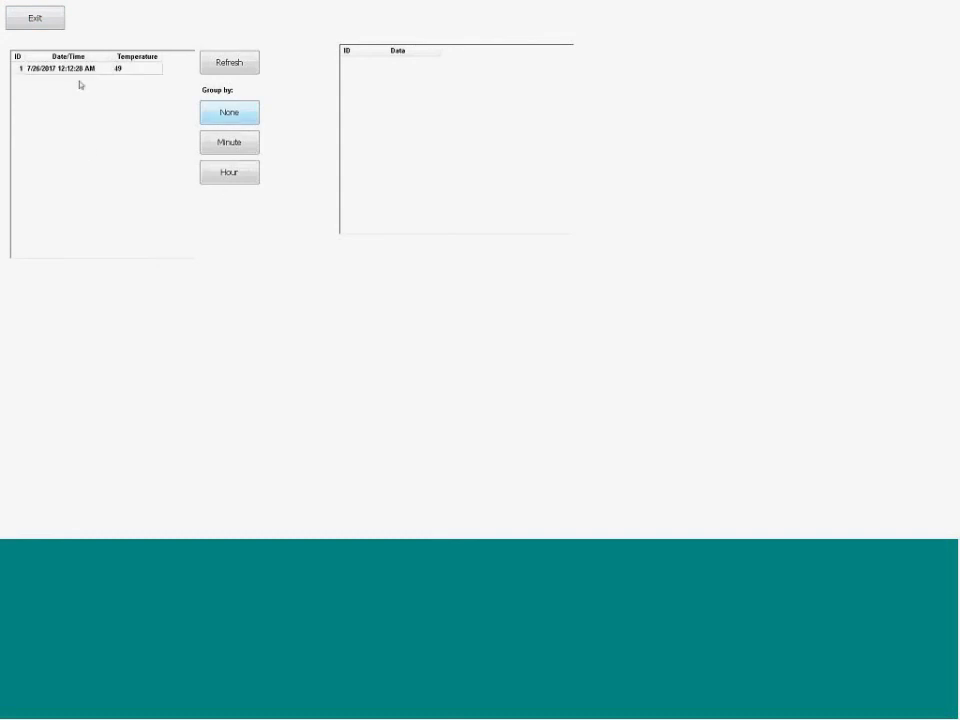
{"action": "left_click", "coordinate": [239, 144]}
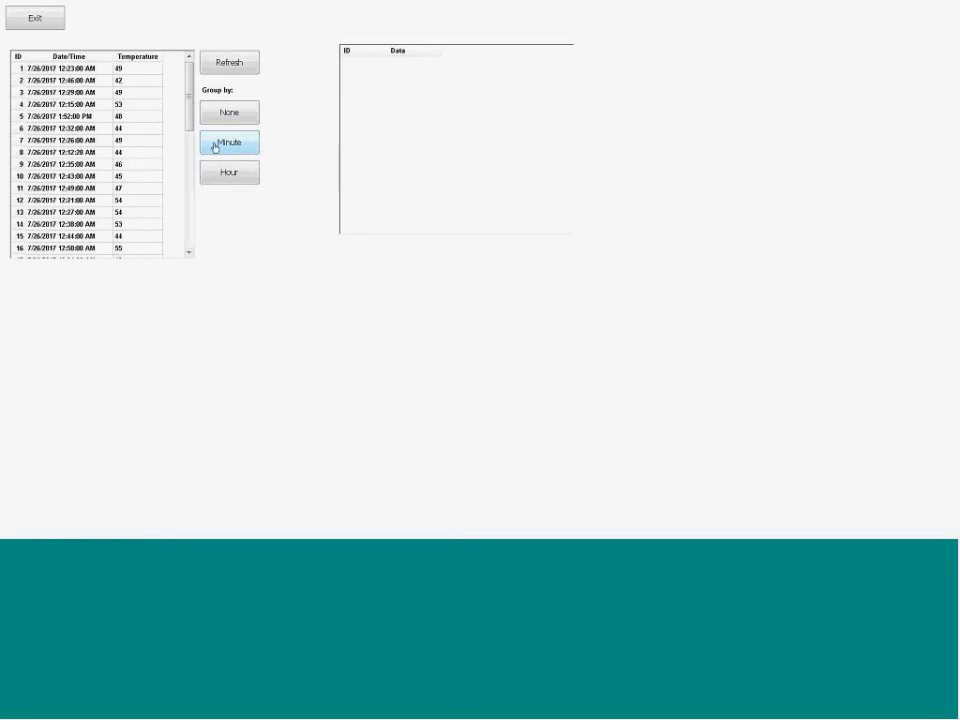
{"action": "left_click", "coordinate": [212, 175]}
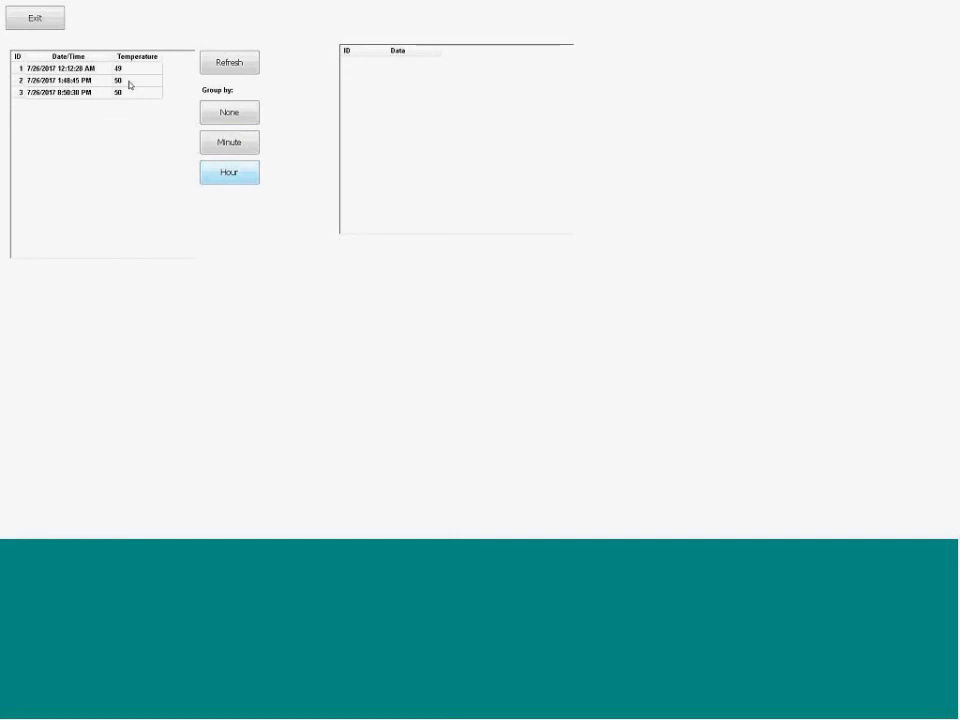
Switch to the PowerPoint slide show and display the "Database tips and tricks (continued)" slide
{"action": "key", "text": "alt+Tab"}
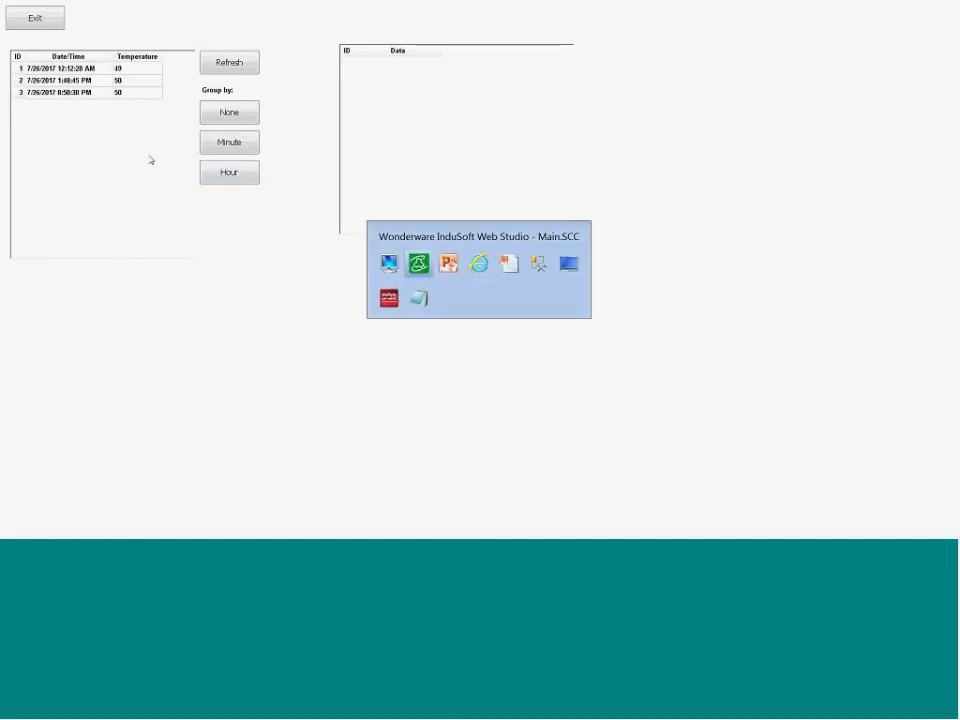
{"action": "key", "text": "alt+Tab"}
{"action": "key", "text": "alt+Tab"}
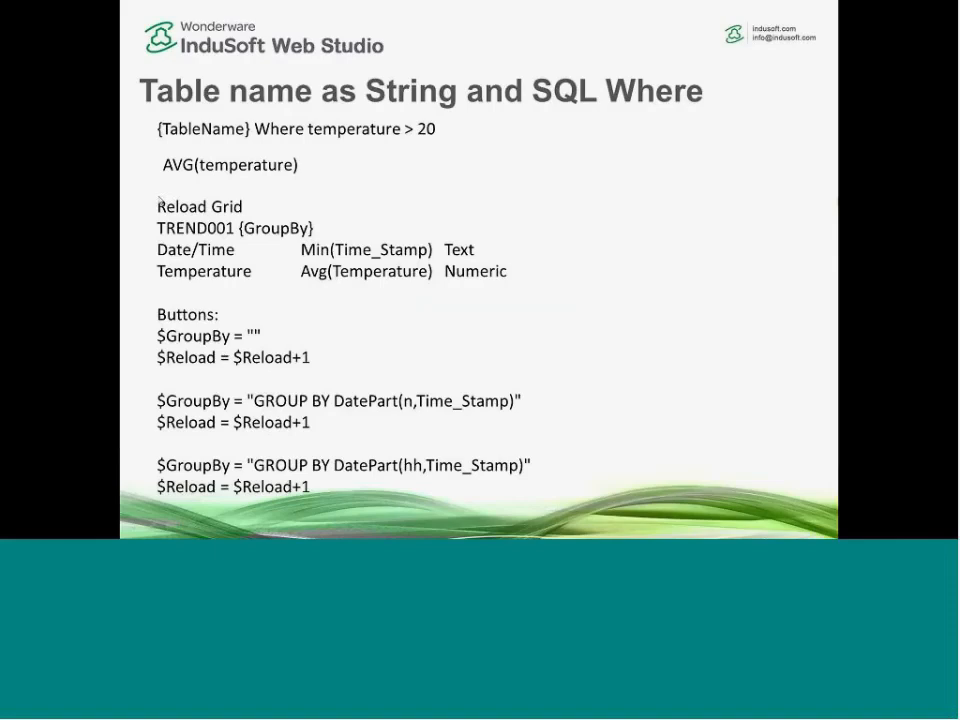
{"action": "left_click", "coordinate": [358, 317]}
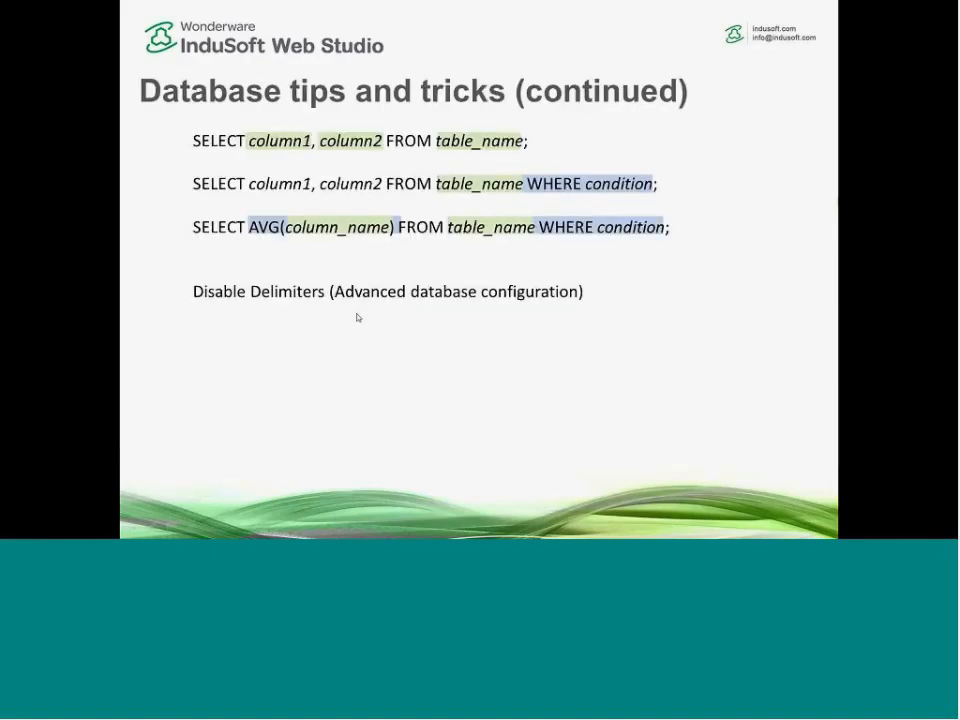
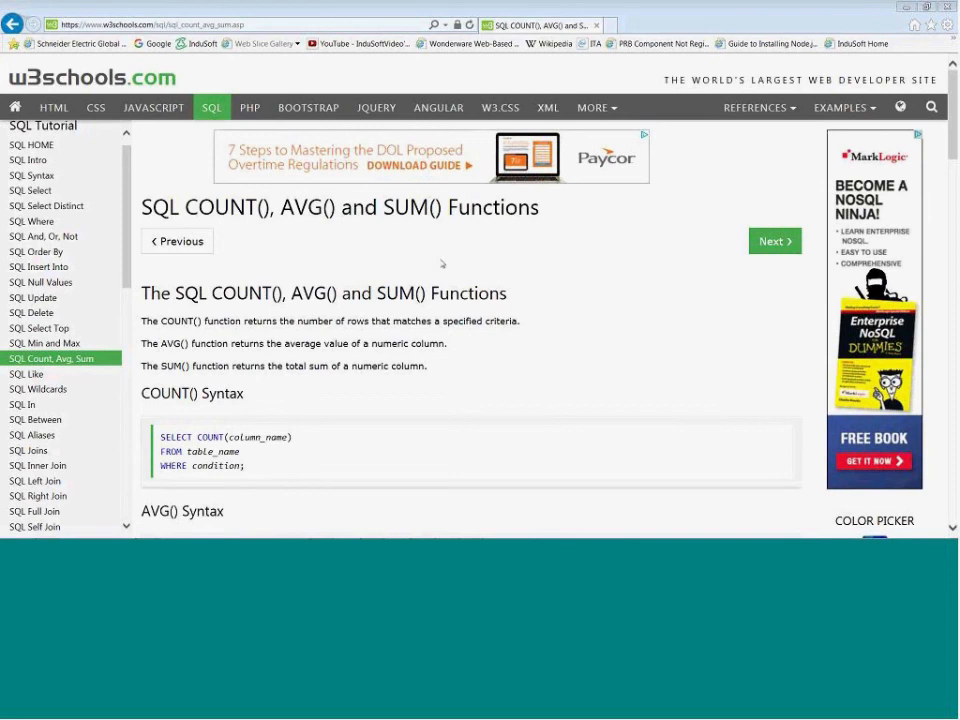
Switch to InduSoft Web Studio and show the Database/ERP folder's contents among the project's tasks
{"action": "key", "text": "alt+Tab"}
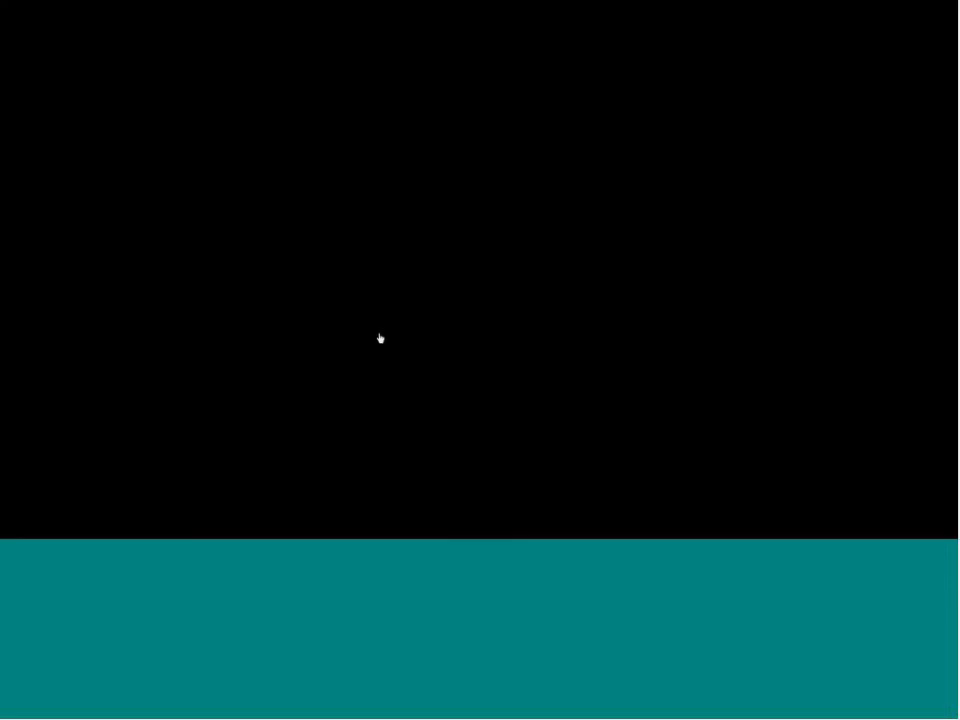
{"action": "key", "text": "super"}
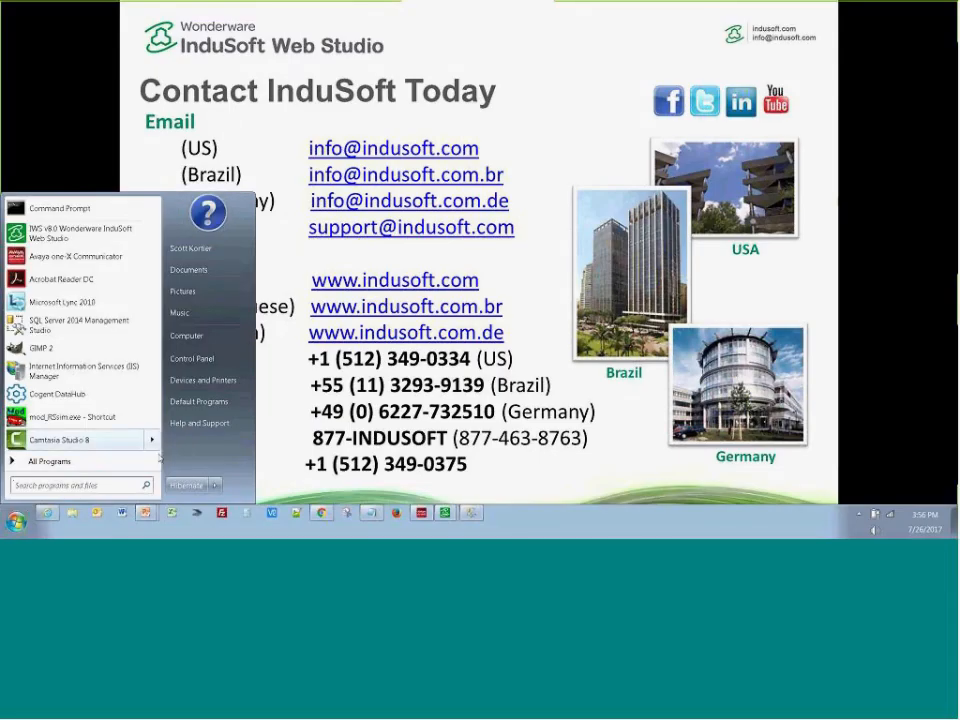
{"action": "left_click", "coordinate": [437, 515]}
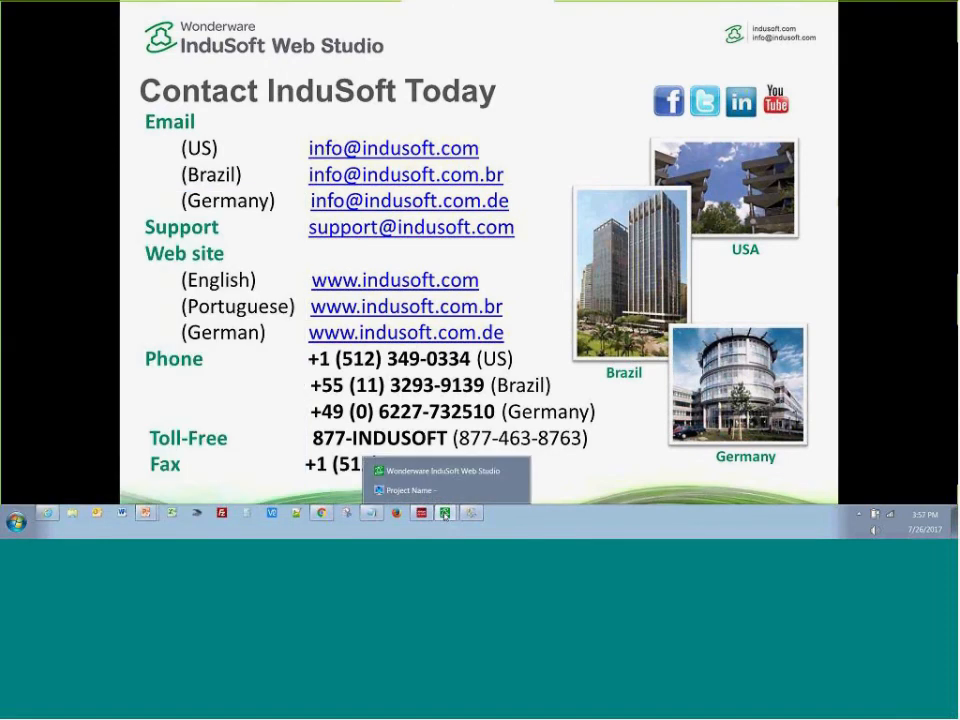
{"action": "left_click", "coordinate": [409, 476]}
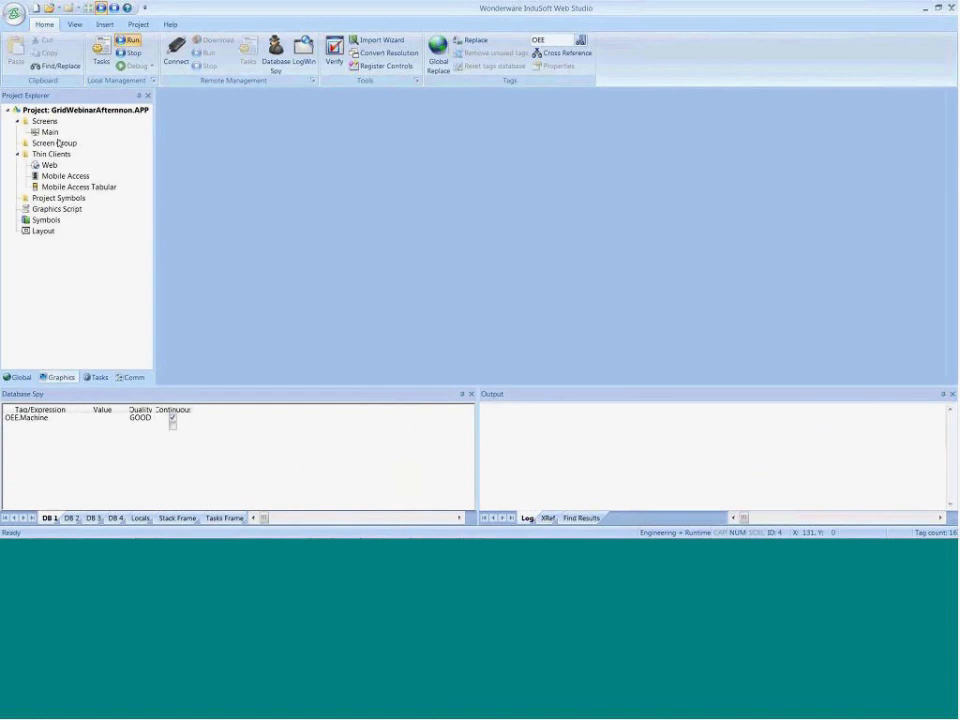
{"action": "left_click", "coordinate": [99, 378]}
{"action": "left_click", "coordinate": [18, 209]}
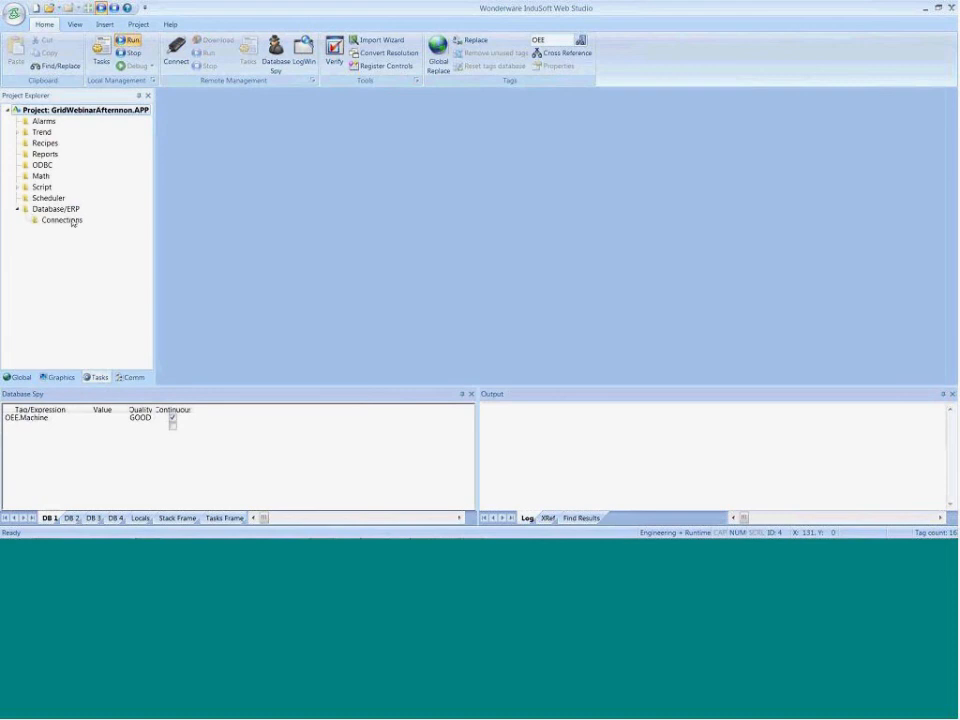
{"action": "right_click", "coordinate": [47, 215]}
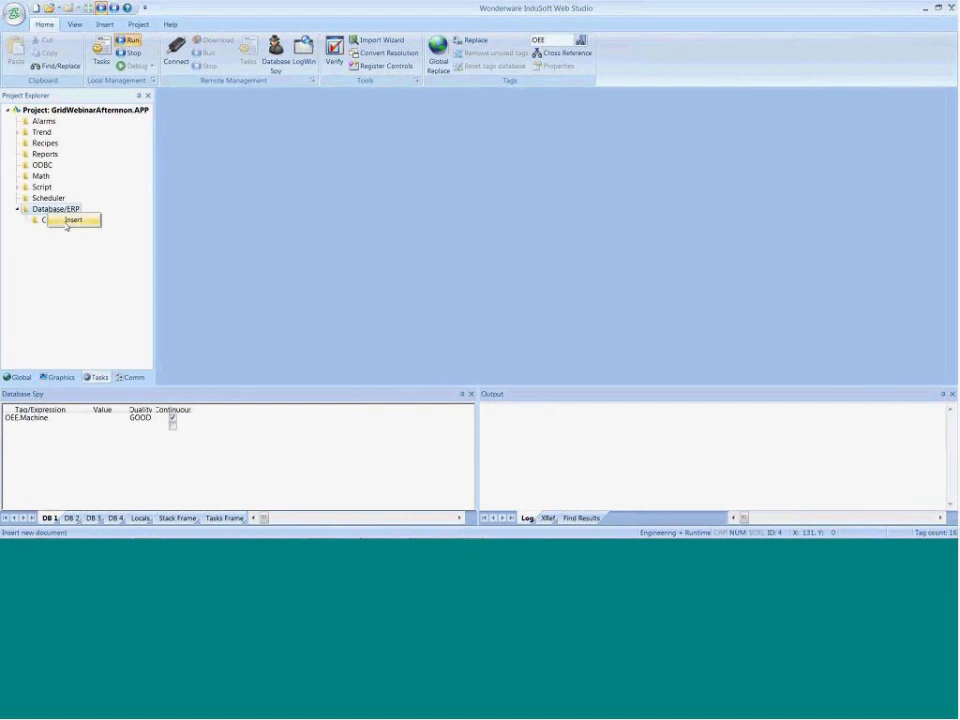
{"action": "left_click", "coordinate": [70, 220]}
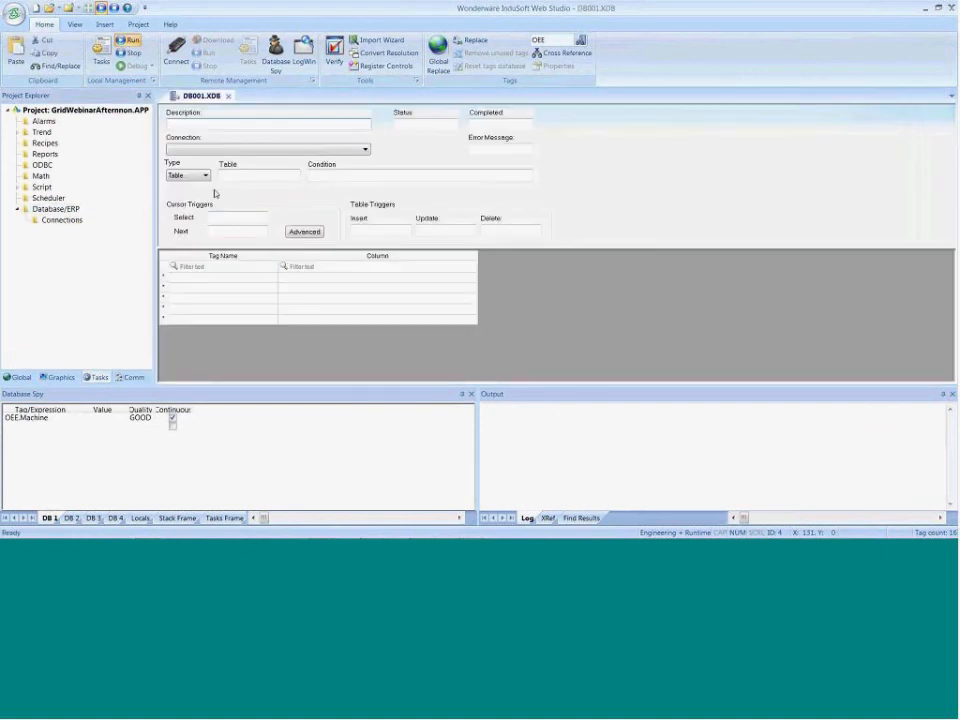
{"action": "left_click", "coordinate": [228, 96]}
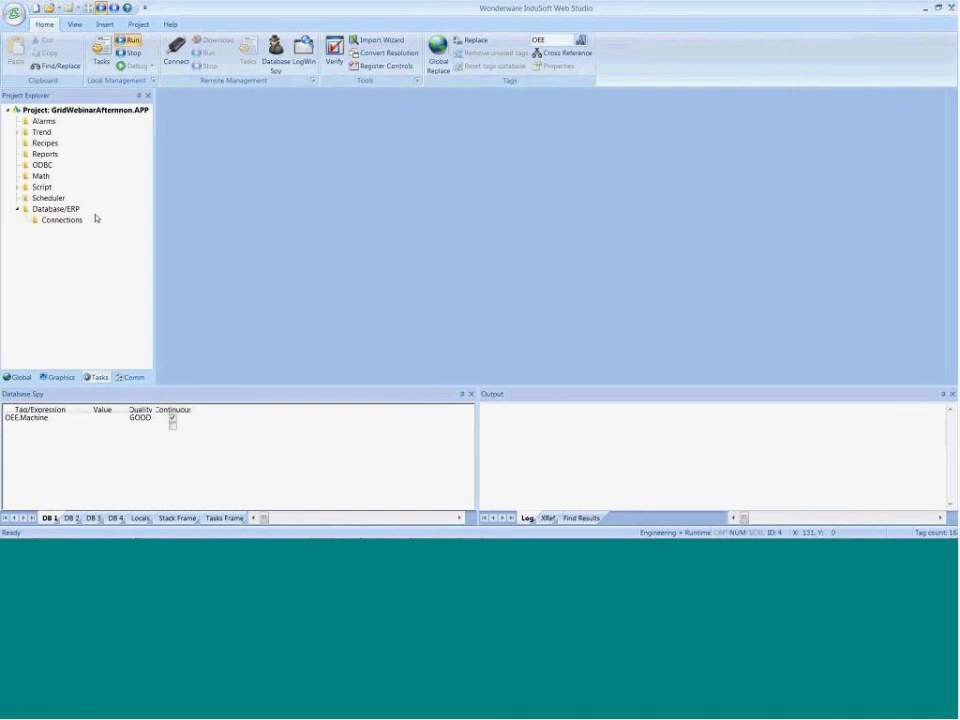
Start a new Database/ERP connection using the Microsoft OLE DB Provider for SQL Server
{"action": "right_click", "coordinate": [44, 219]}
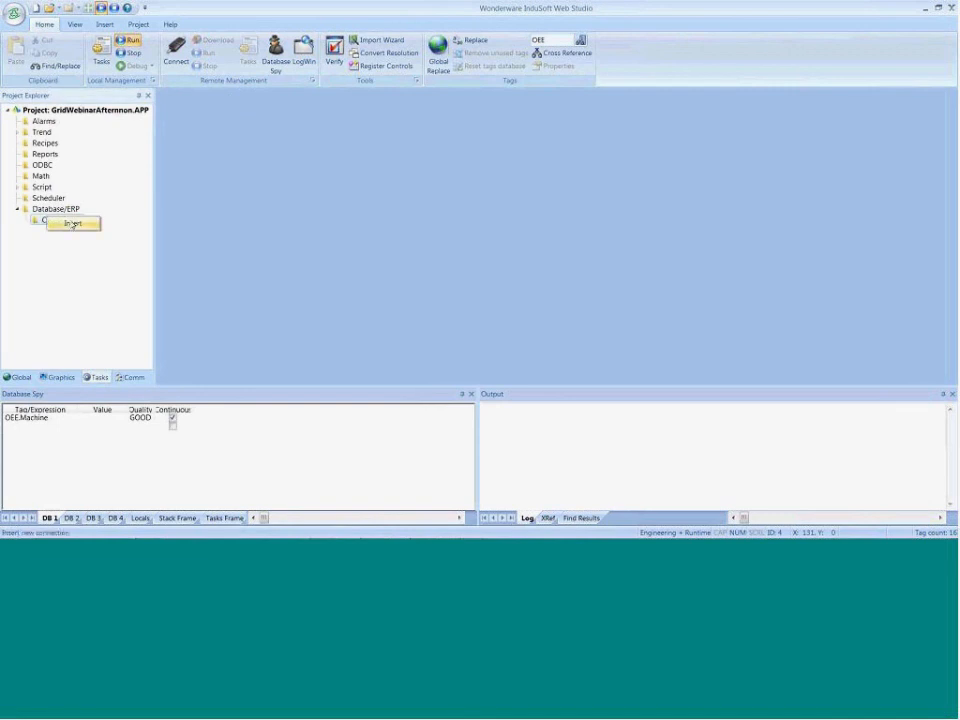
{"action": "left_click", "coordinate": [80, 225]}
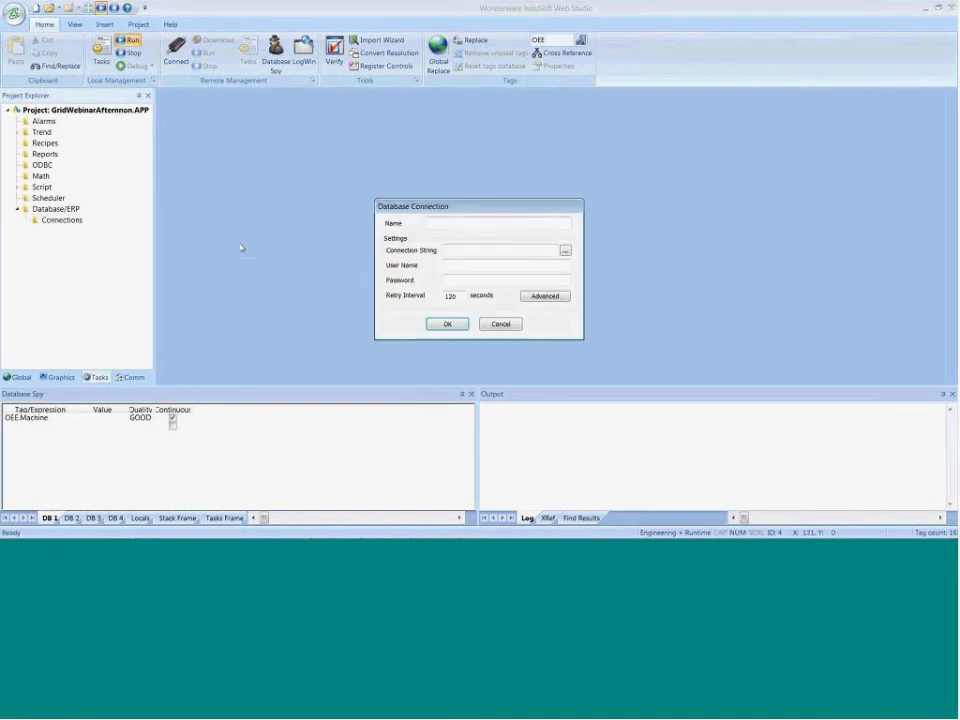
{"action": "left_click", "coordinate": [461, 249]}
{"action": "left_click", "coordinate": [566, 250]}
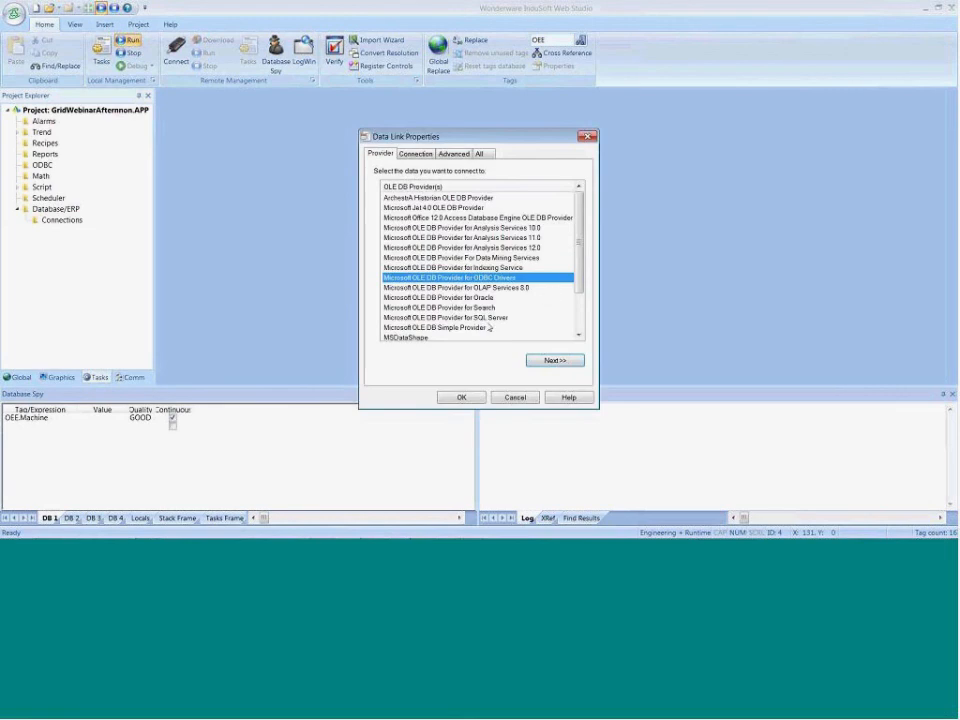
{"action": "left_click", "coordinate": [480, 317]}
{"action": "left_click", "coordinate": [550, 360]}
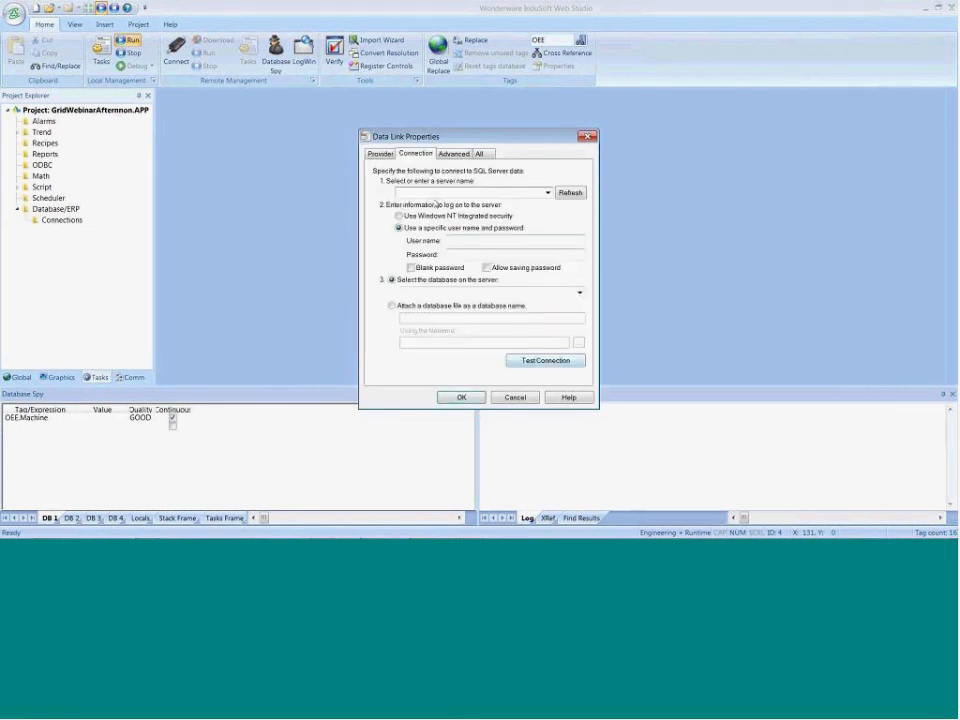
Point the connection to the GridWebinarAfternoon database on server (local)\SQLExpress with Windows NT Integrated security
{"action": "type", "text": "(local)\\SQLExpress"}
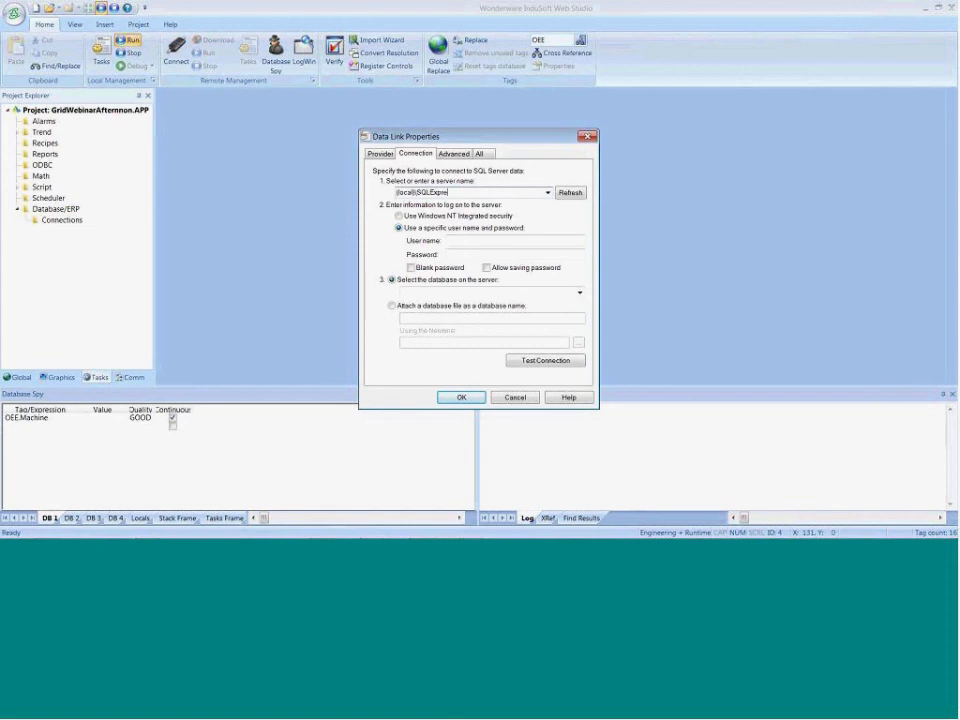
{"action": "left_click", "coordinate": [399, 216]}
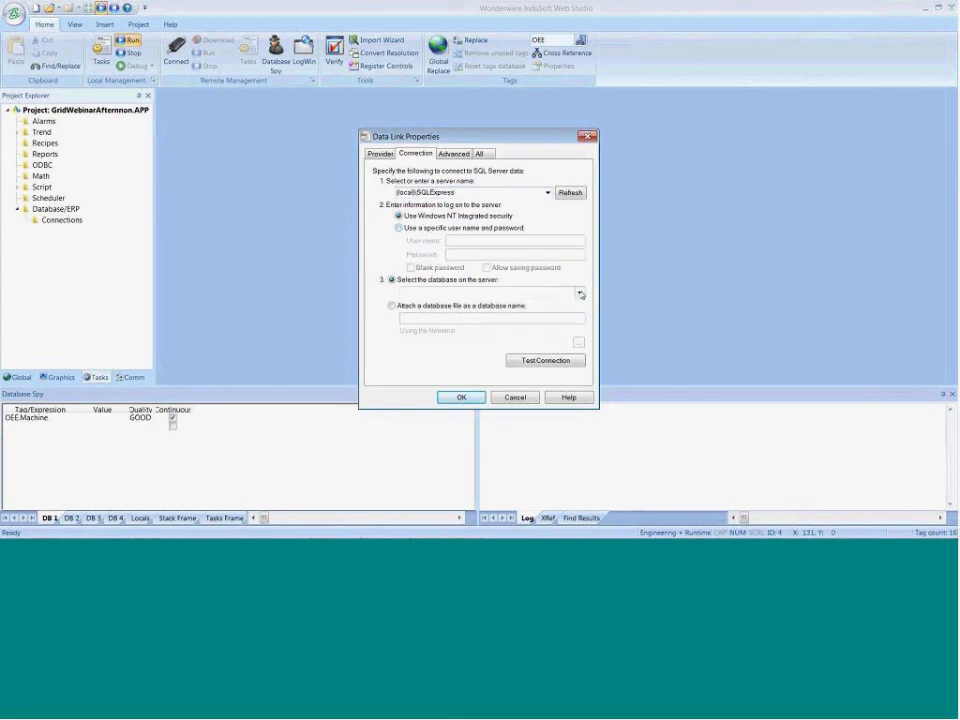
{"action": "left_click", "coordinate": [580, 293]}
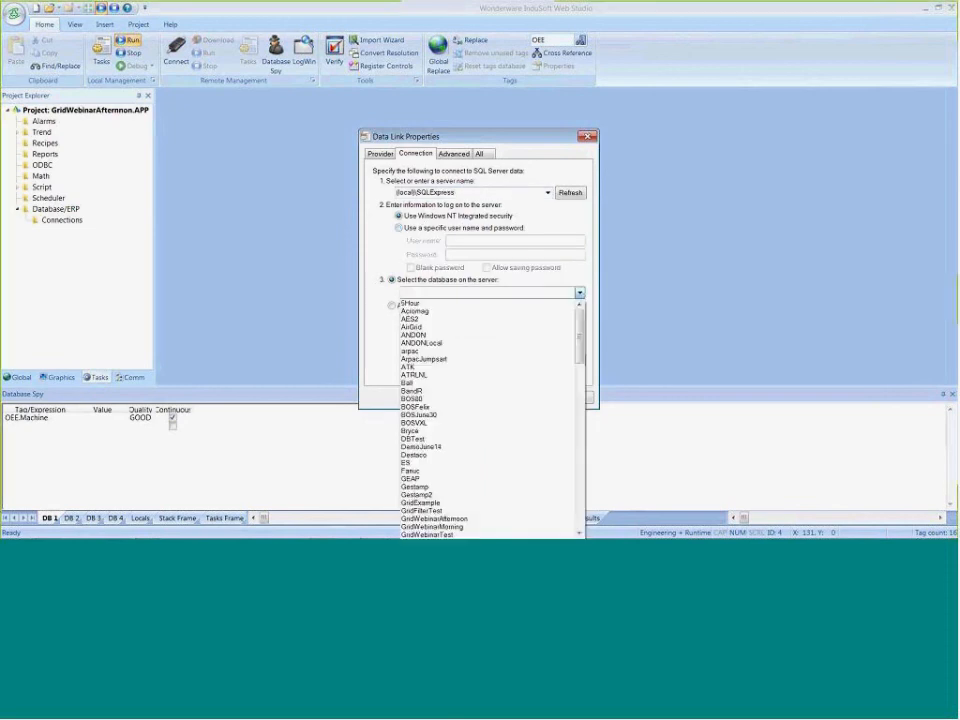
{"action": "left_click", "coordinate": [470, 519]}
{"action": "left_click", "coordinate": [456, 396]}
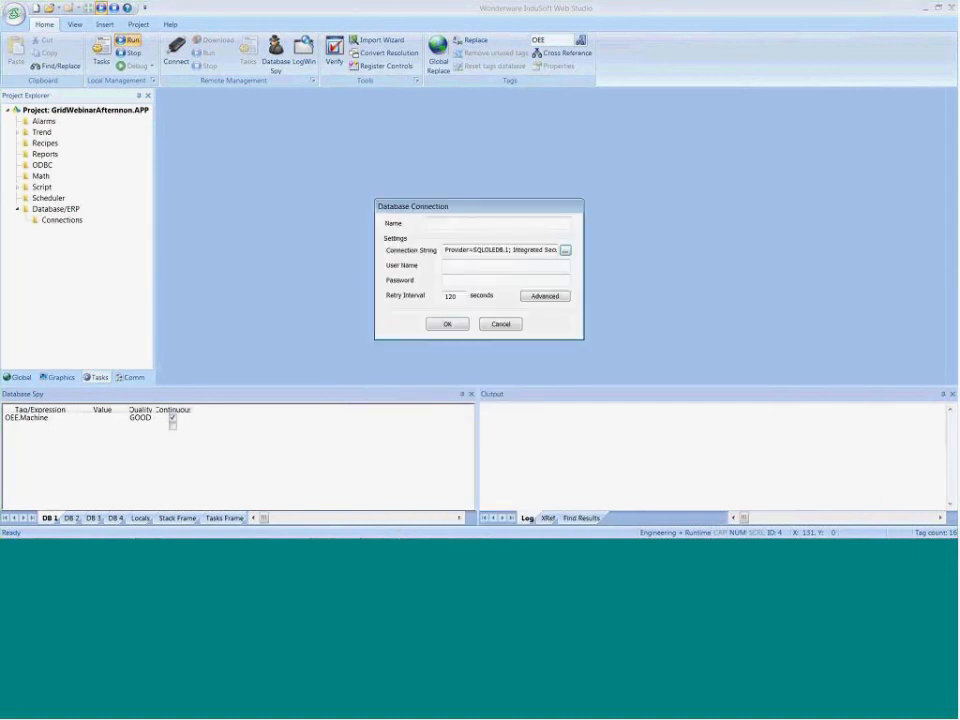
Name the new database connection DB and accept it
{"action": "left_click", "coordinate": [465, 221]}
{"action": "type", "text": "DB"}
{"action": "left_click", "coordinate": [447, 324]}
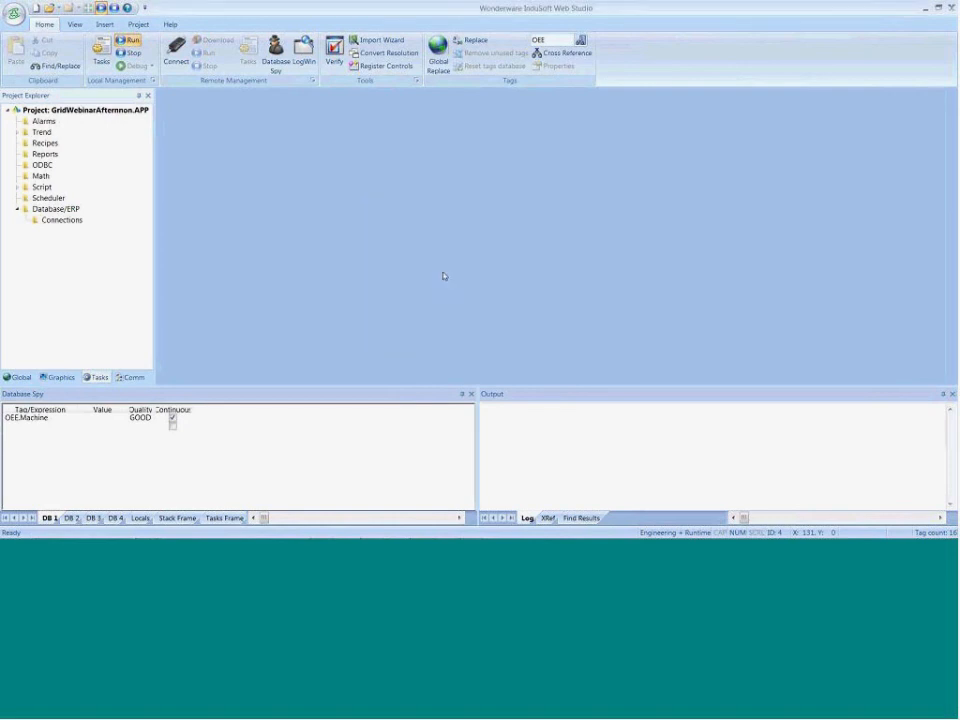
Insert a new Database/ERP worksheet that uses the DB connection and the SQL type
{"action": "right_click", "coordinate": [32, 213]}
{"action": "left_click", "coordinate": [60, 221]}
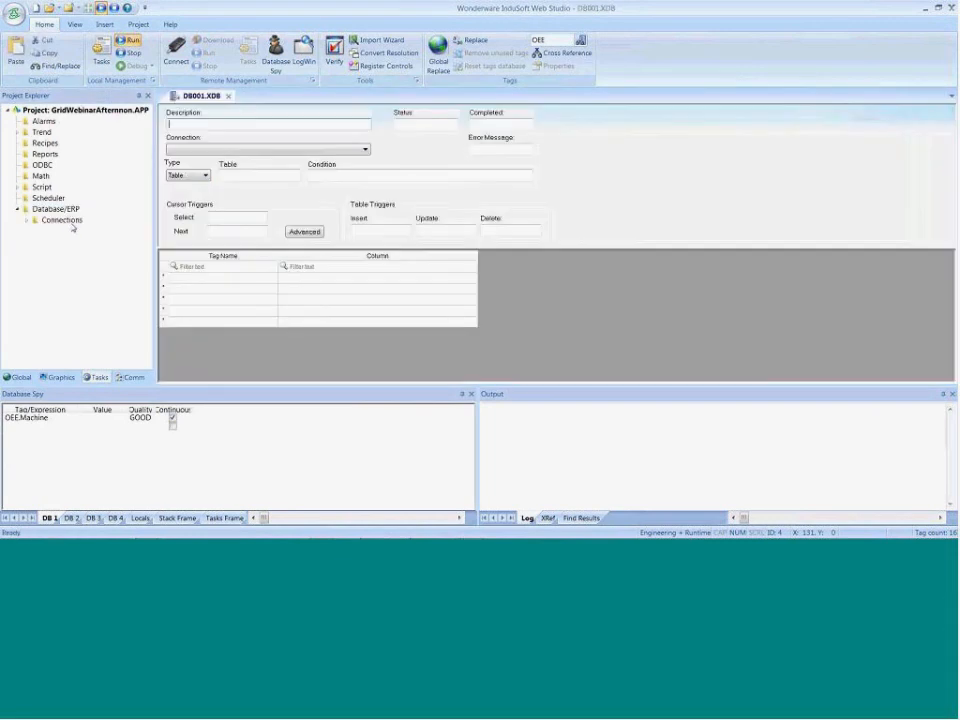
{"action": "left_click", "coordinate": [365, 149]}
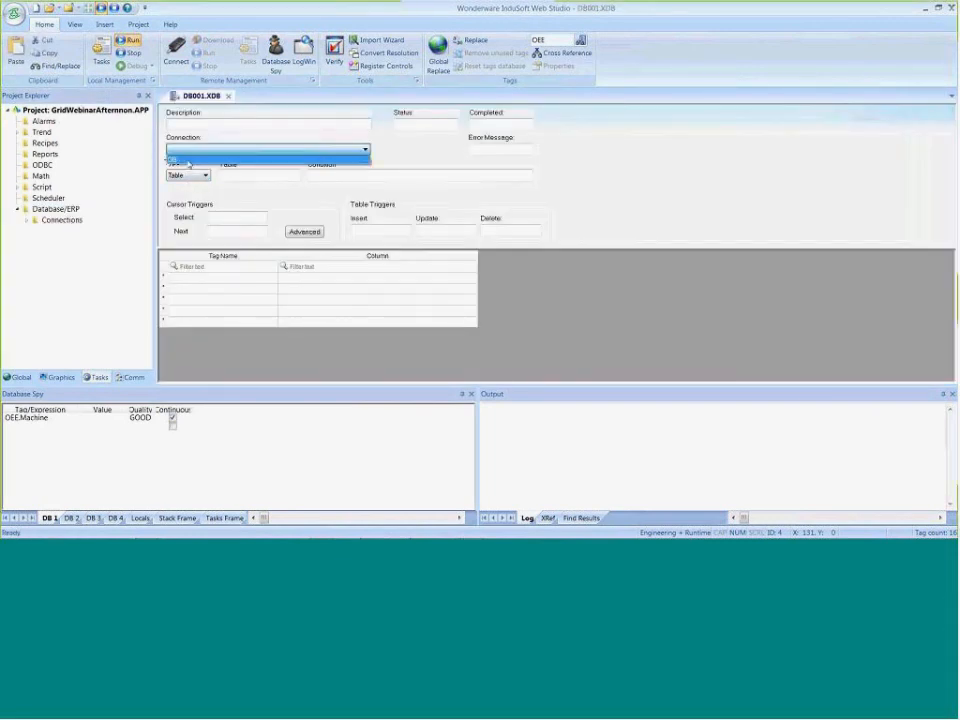
{"action": "left_click", "coordinate": [186, 160]}
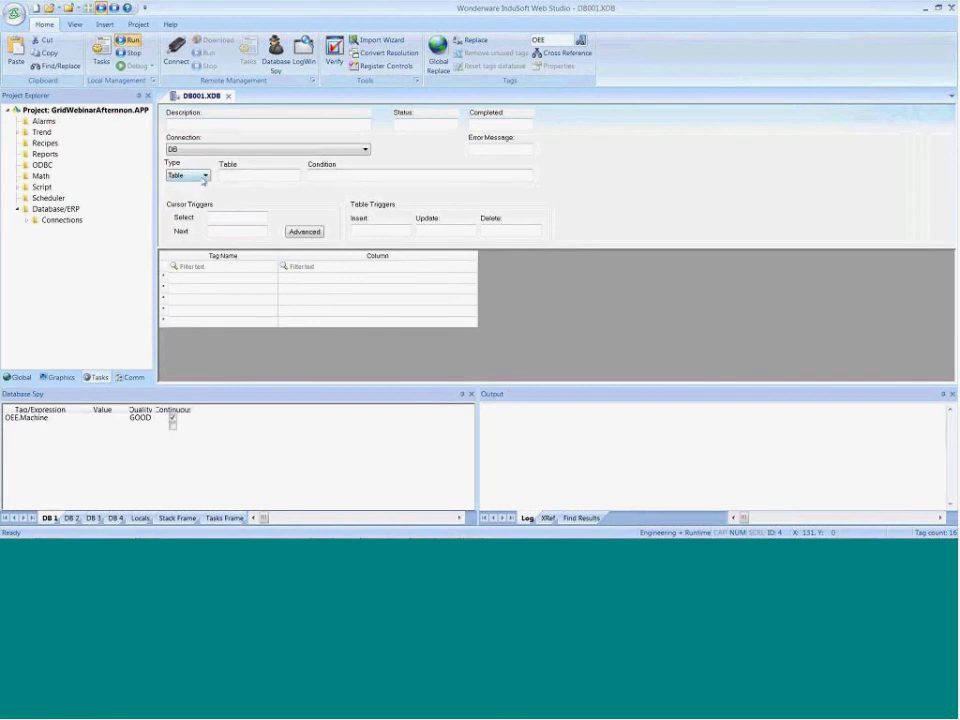
{"action": "left_click", "coordinate": [203, 176]}
{"action": "left_click", "coordinate": [188, 193]}
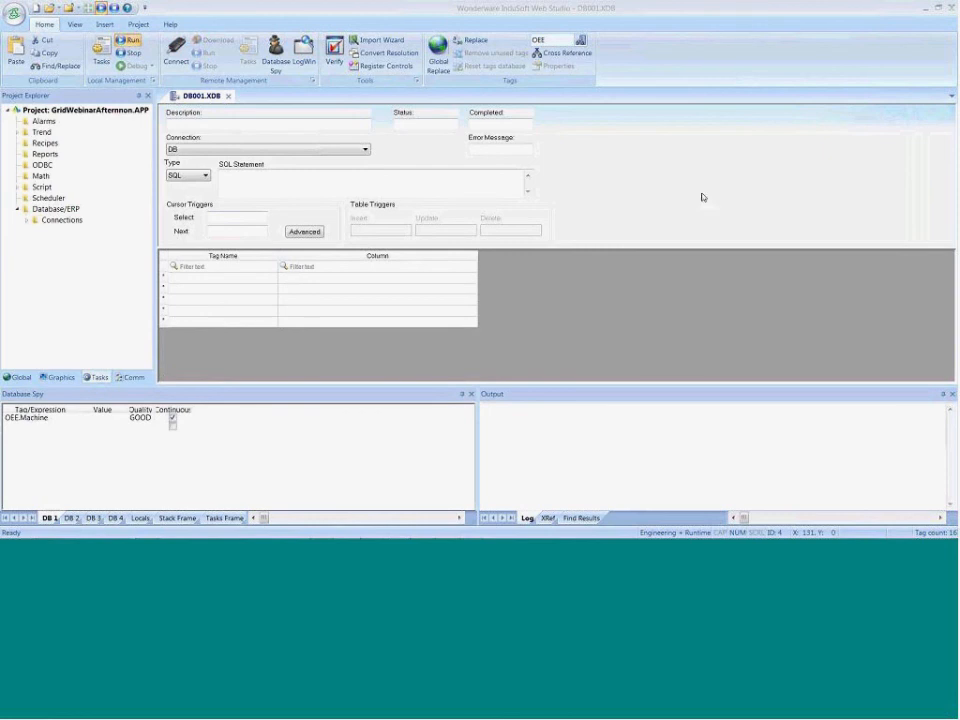
Close the database worksheet, saving it as sheet number 1
{"action": "key", "text": "alt+Tab"}
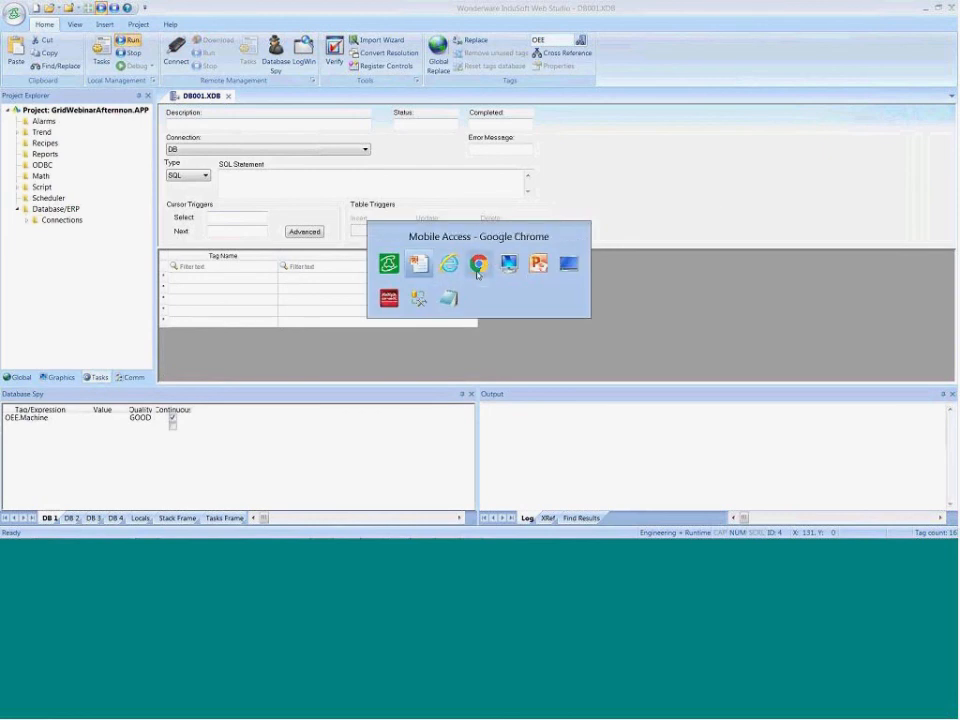
{"action": "left_click", "coordinate": [390, 279]}
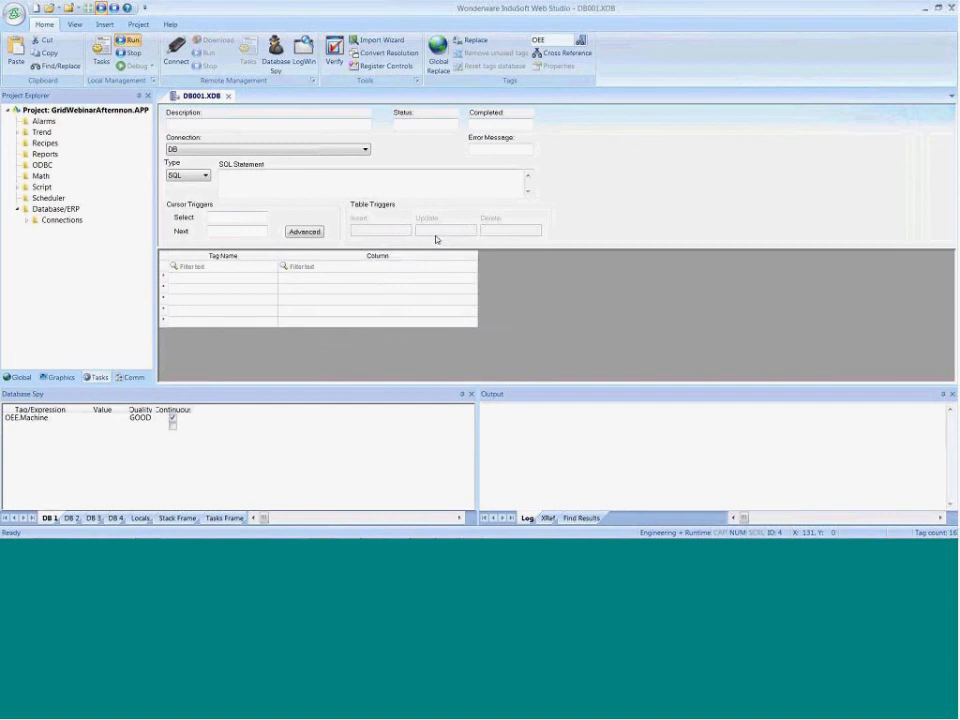
{"action": "left_click", "coordinate": [229, 97]}
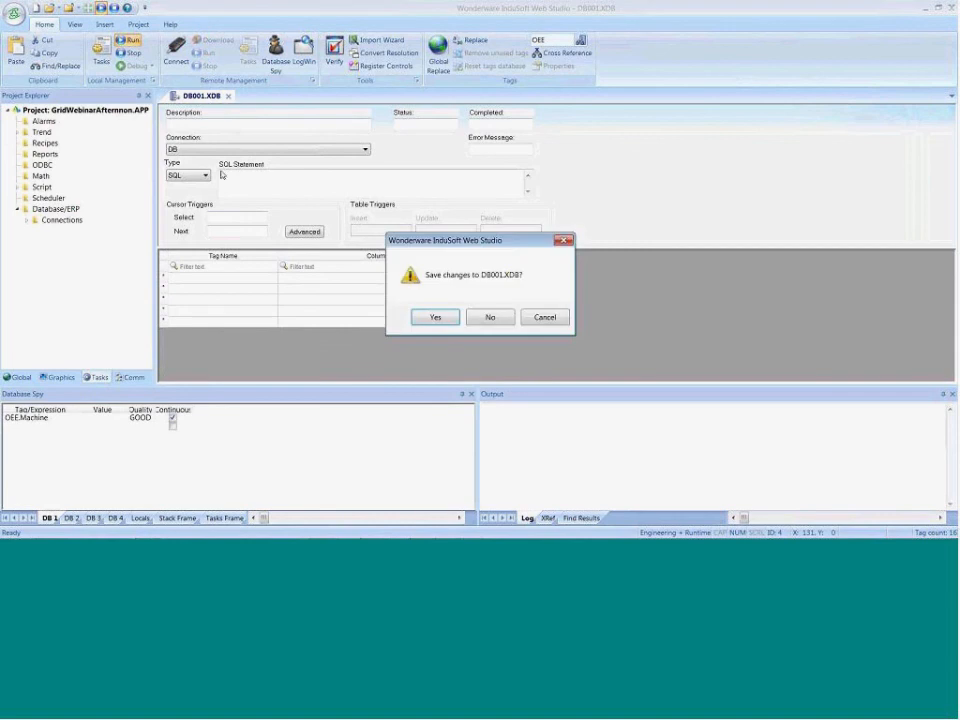
{"action": "left_click", "coordinate": [438, 317]}
{"action": "left_click", "coordinate": [451, 286]}
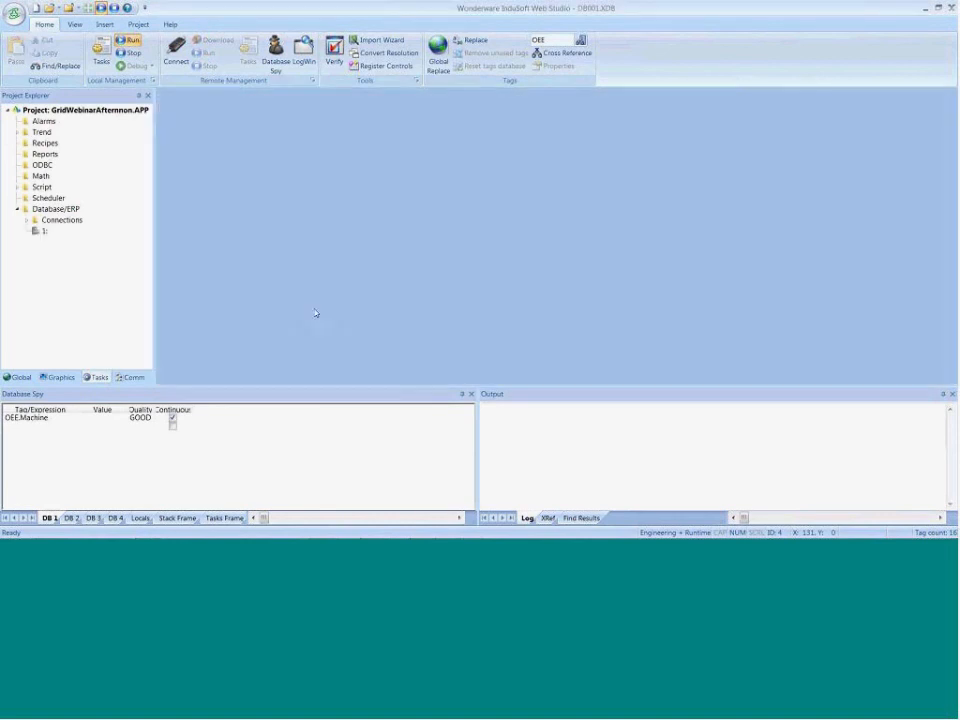
Show the project's Graphics items, and in the running project set DegC in row 1 of the leftmost temperature grid to 123
{"action": "left_click", "coordinate": [57, 377]}
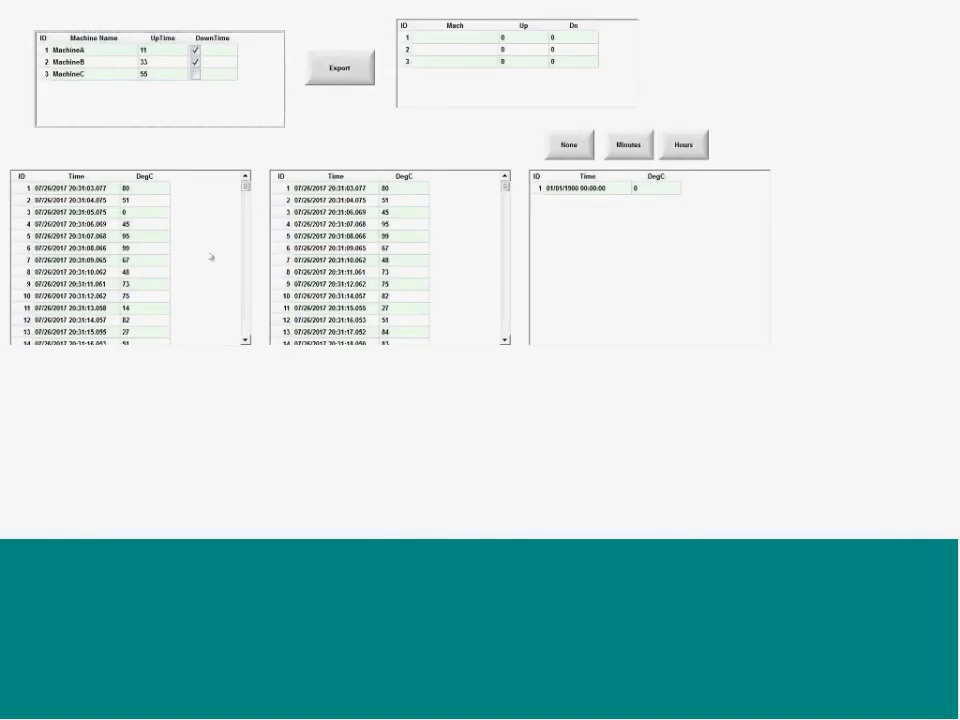
{"action": "left_click", "coordinate": [57, 190]}
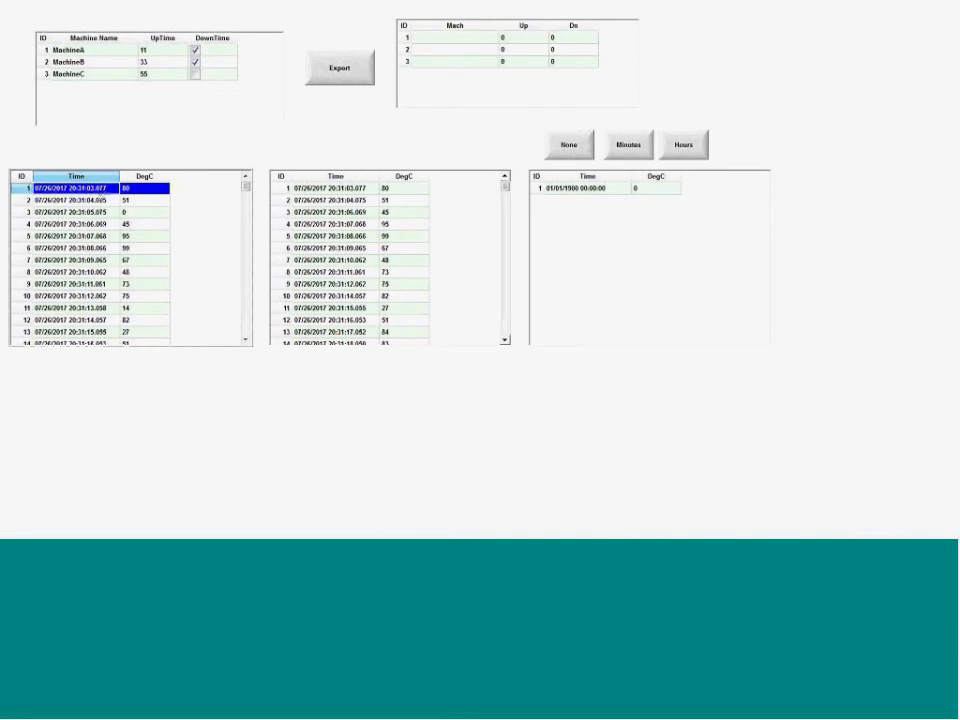
{"action": "left_click", "coordinate": [139, 194]}
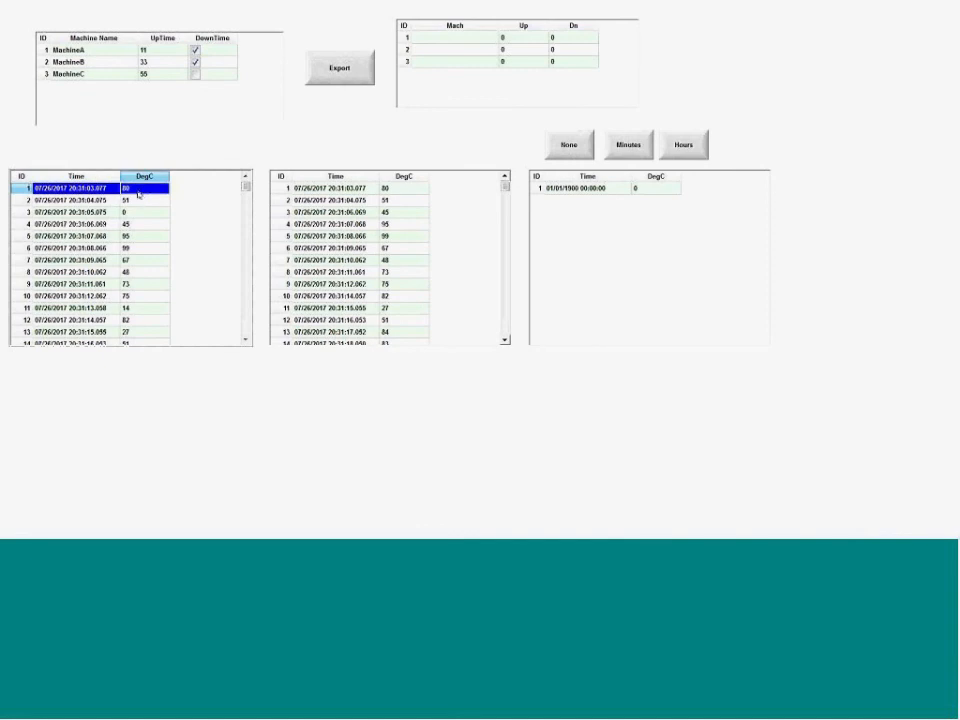
{"action": "type", "text": "123"}
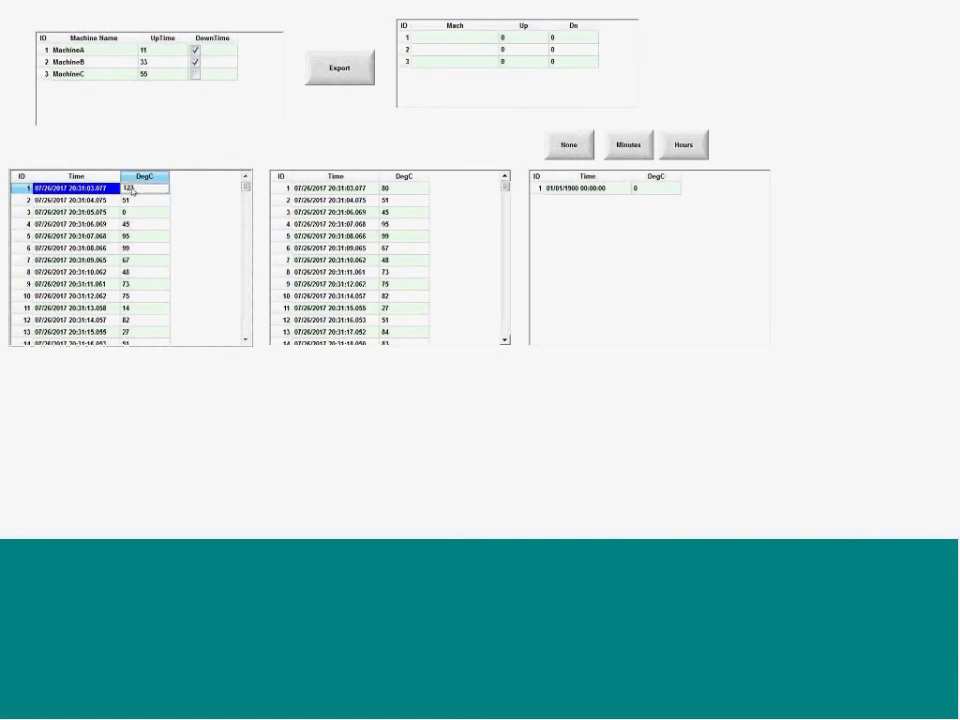
{"action": "key", "text": "Return"}
In SQL Server Management Studio, reselect the top 1000 rows of dbo.TREND001 to check the first temperature, and return to InduSoft Web Studio
{"action": "key", "text": "super"}
{"action": "left_click", "coordinate": [471, 518]}
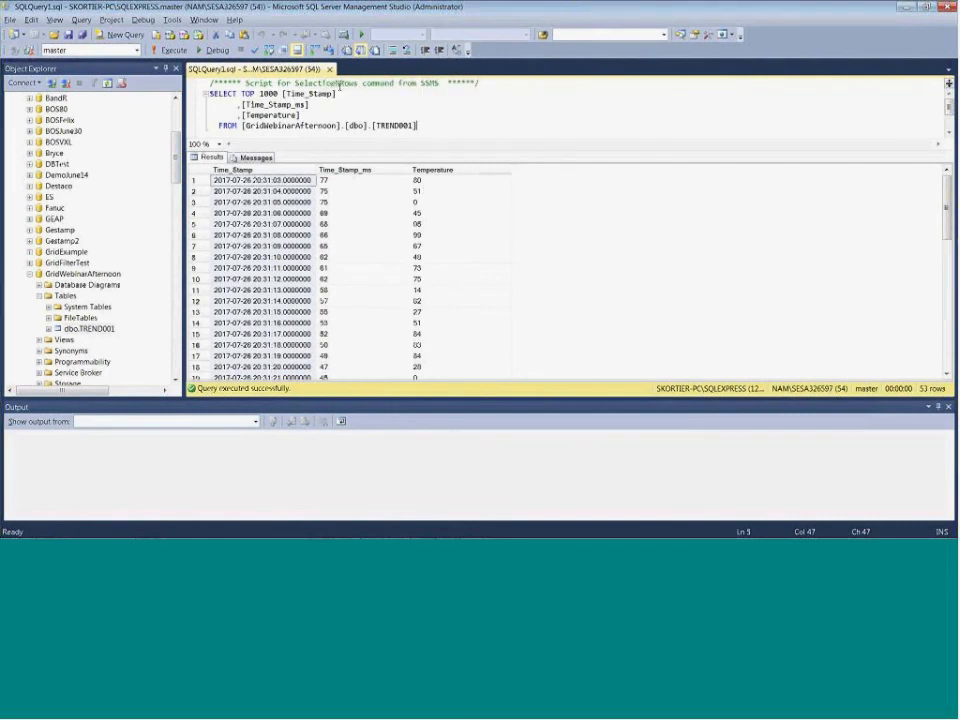
{"action": "left_click", "coordinate": [330, 70]}
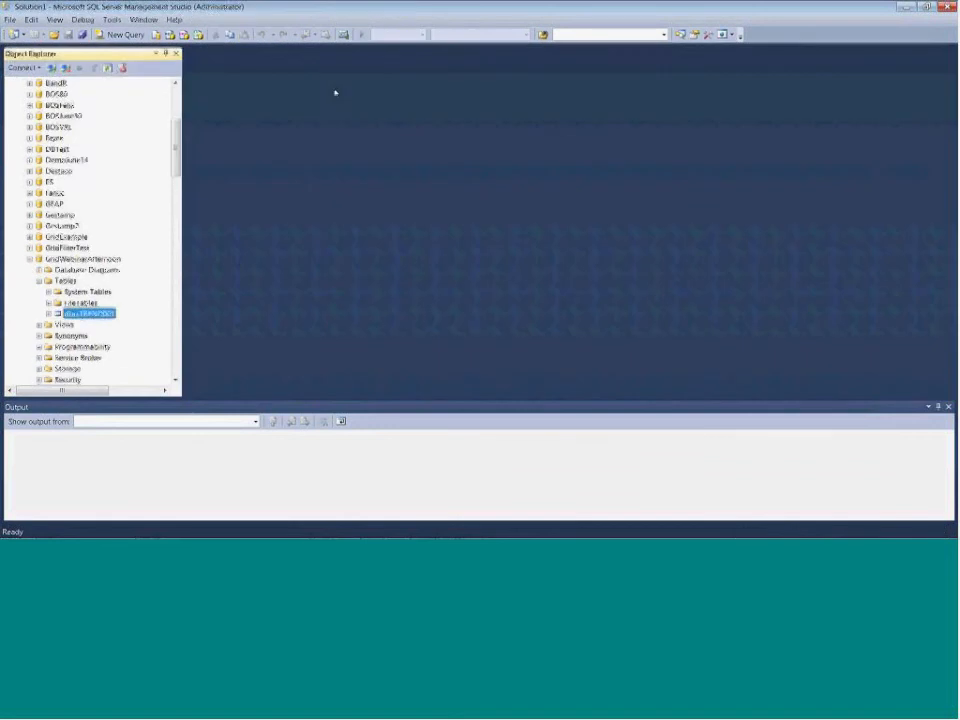
{"action": "right_click", "coordinate": [82, 314]}
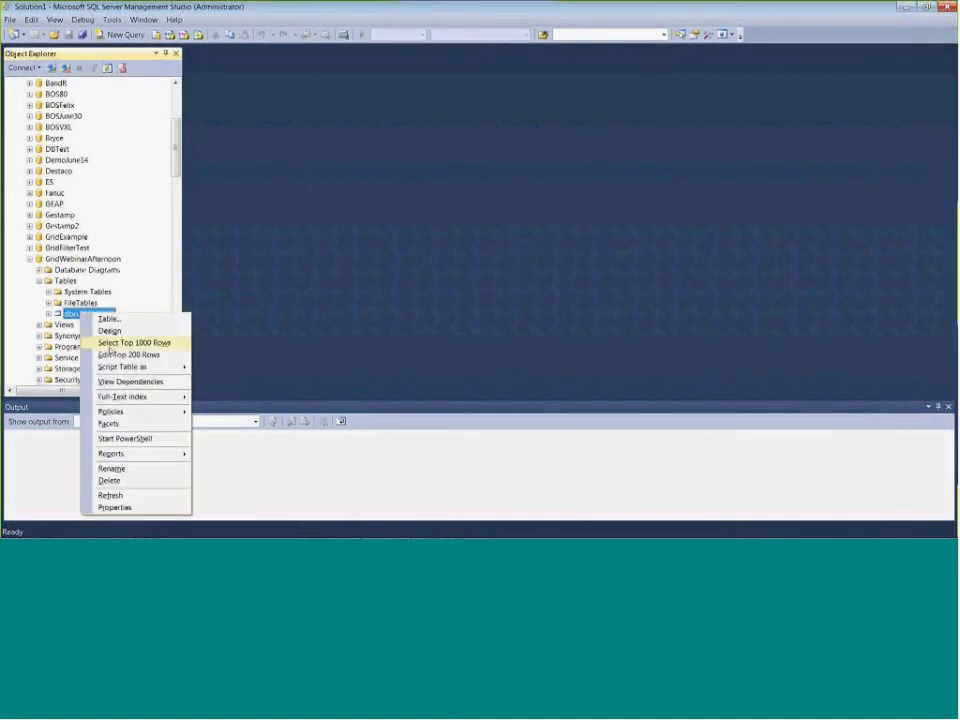
{"action": "left_click", "coordinate": [125, 342]}
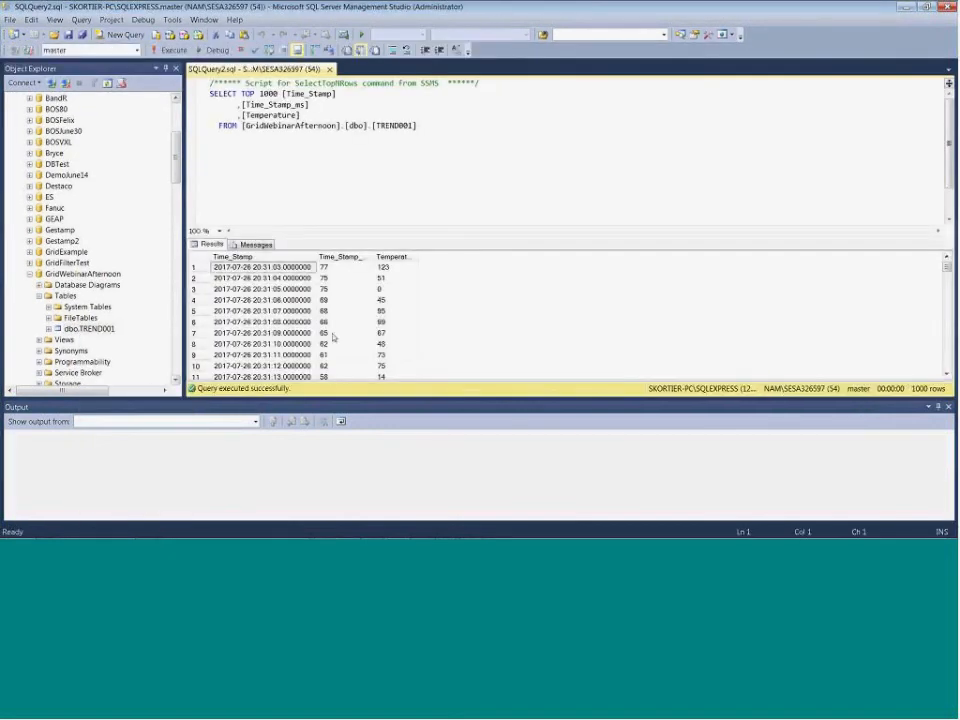
{"action": "left_click", "coordinate": [395, 268]}
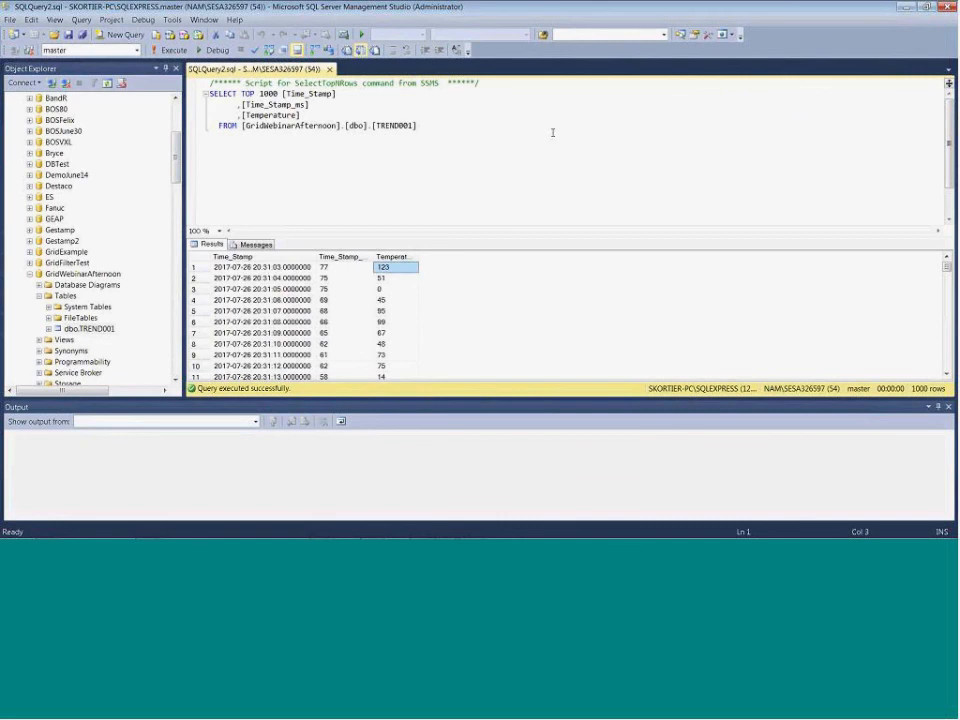
{"action": "key", "text": "alt+Tab"}
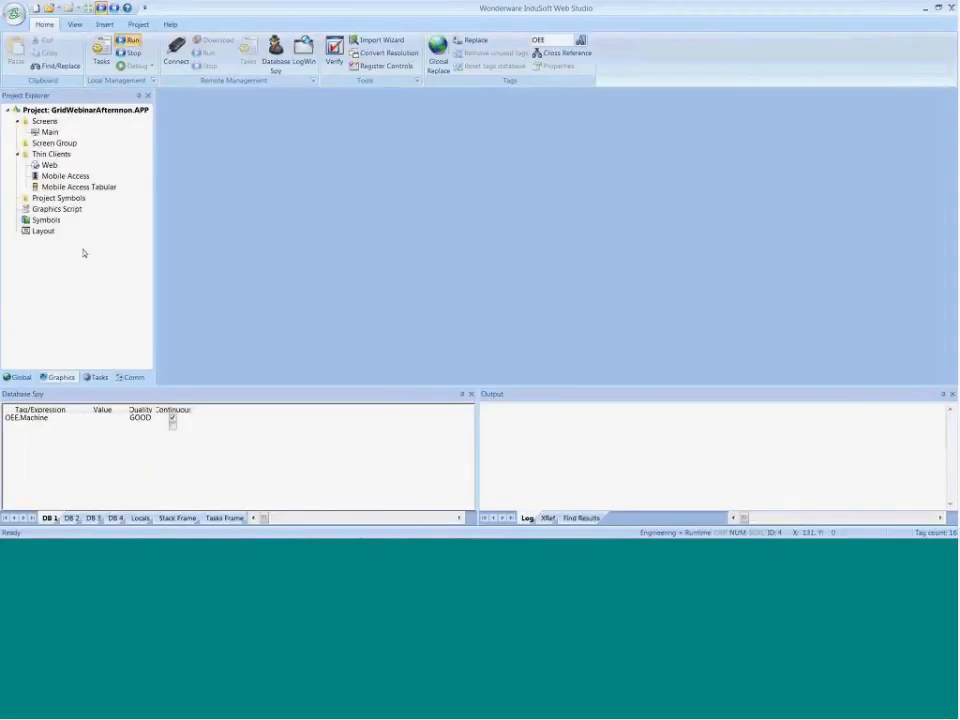
Open the DB connection under the project's Database/ERP task, inspect its connection string and cancel without changing it
{"action": "left_click", "coordinate": [98, 377]}
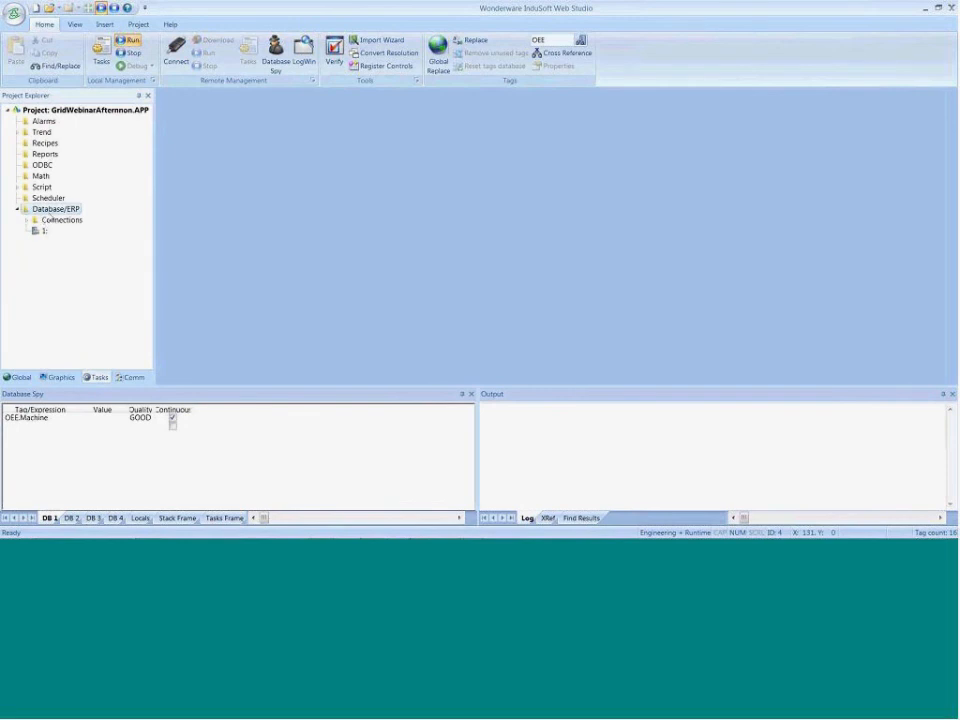
{"action": "double_click", "coordinate": [50, 219]}
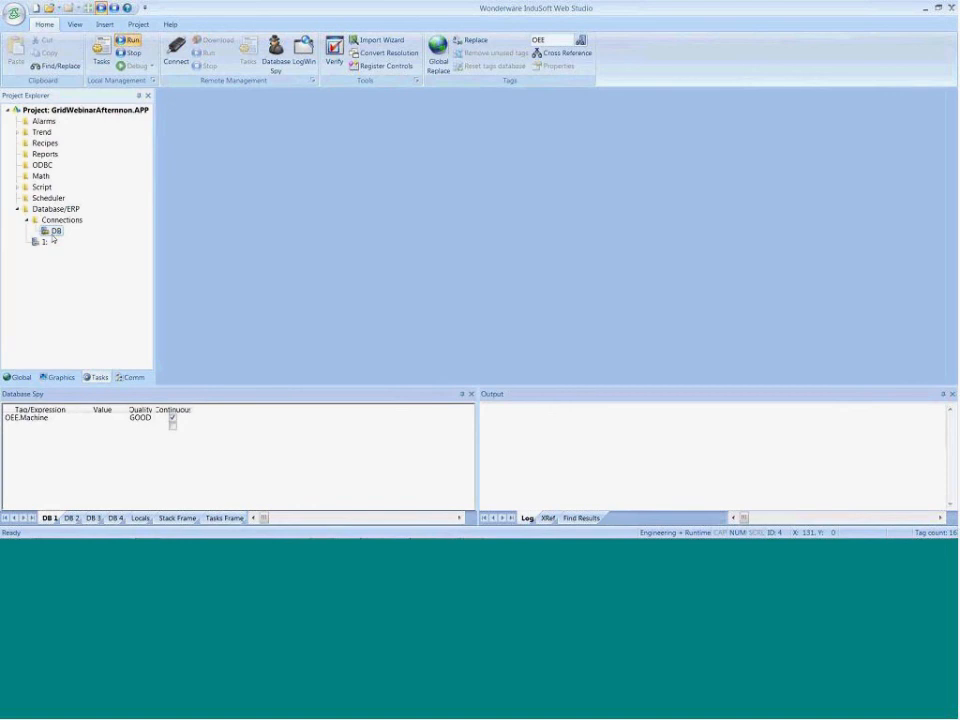
{"action": "right_click", "coordinate": [54, 230]}
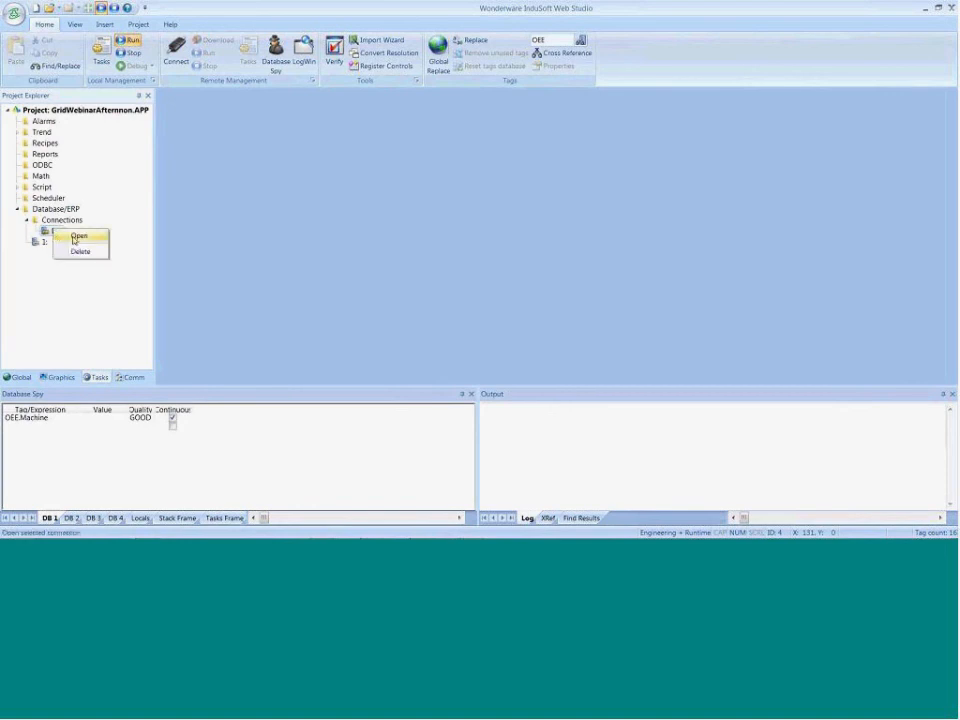
{"action": "left_click", "coordinate": [73, 239]}
{"action": "left_click_drag", "start_coordinate": [486, 250], "coordinate": [572, 249]}
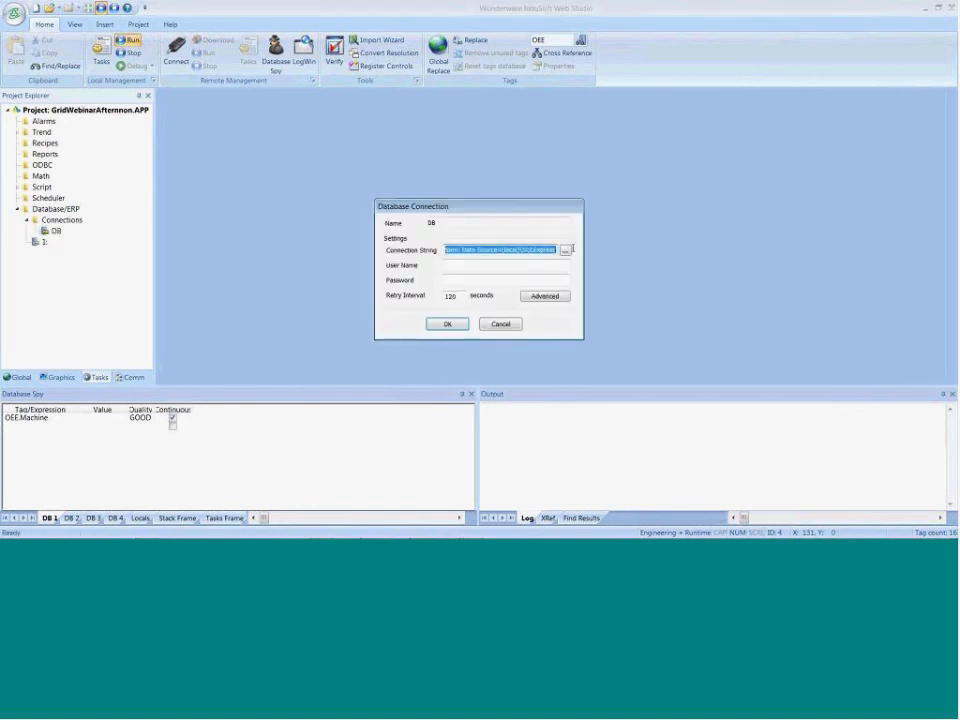
{"action": "left_click", "coordinate": [461, 250]}
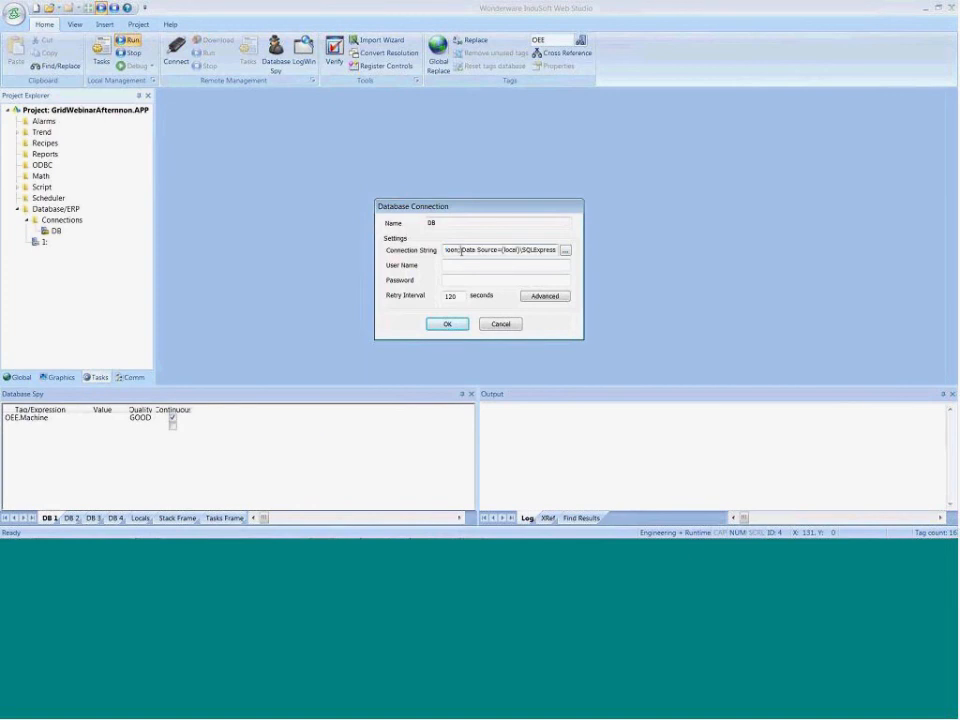
{"action": "left_click_drag", "start_coordinate": [461, 251], "coordinate": [446, 251]}
{"action": "left_click", "coordinate": [518, 325]}
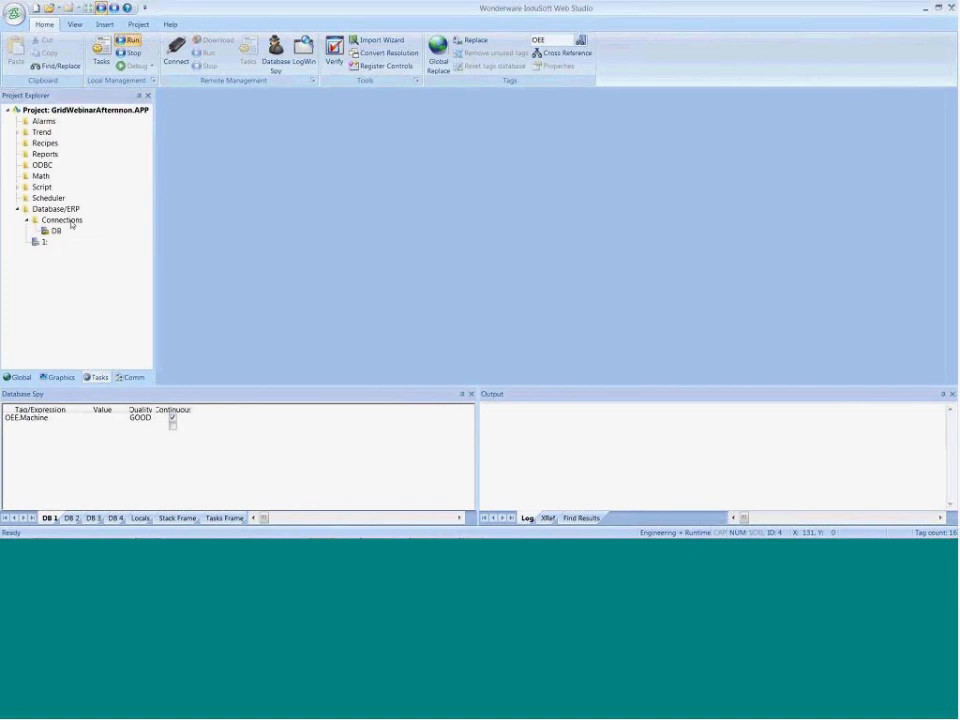
Try to insert a database connection named DB2 with Microsoft OLE DB Provider for SQL Server, and discard it
{"action": "right_click", "coordinate": [70, 222]}
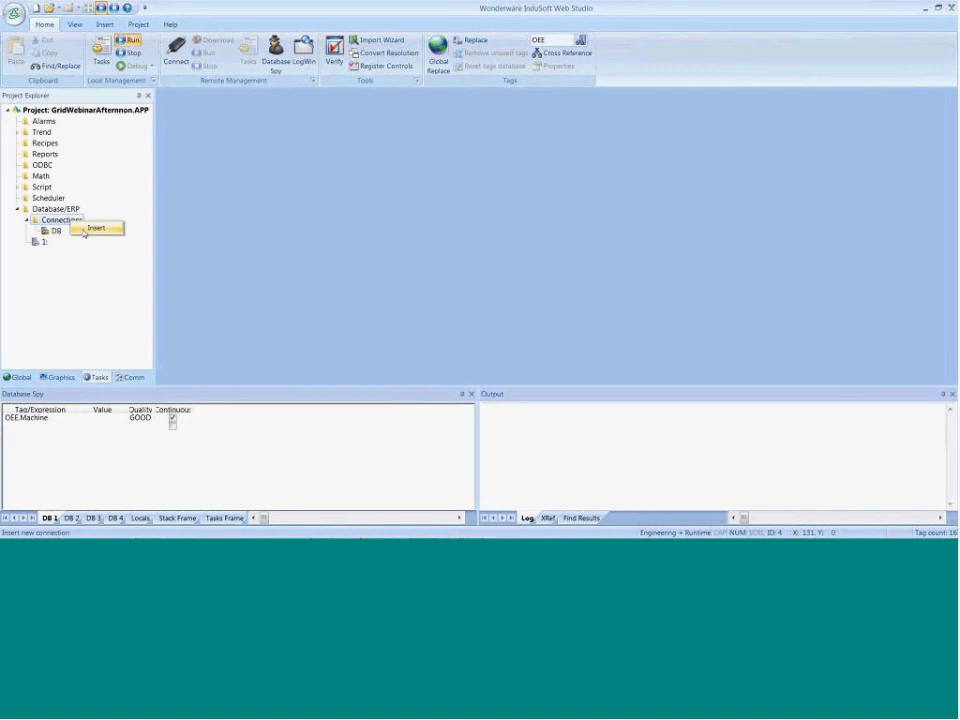
{"action": "left_click", "coordinate": [86, 229]}
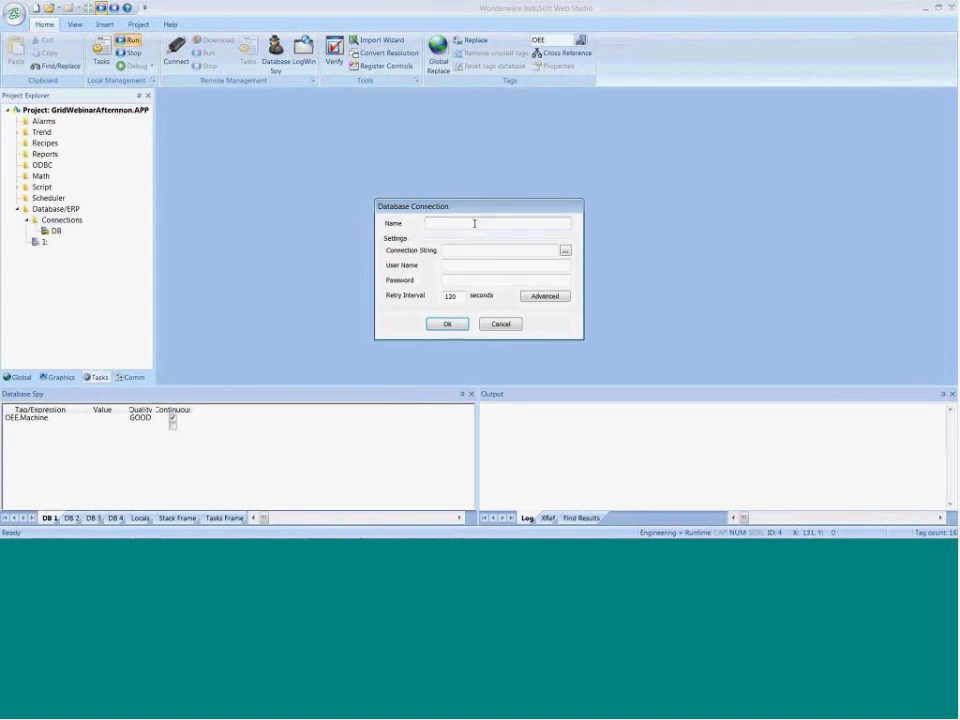
{"action": "type", "text": "DB2"}
{"action": "left_click", "coordinate": [565, 250]}
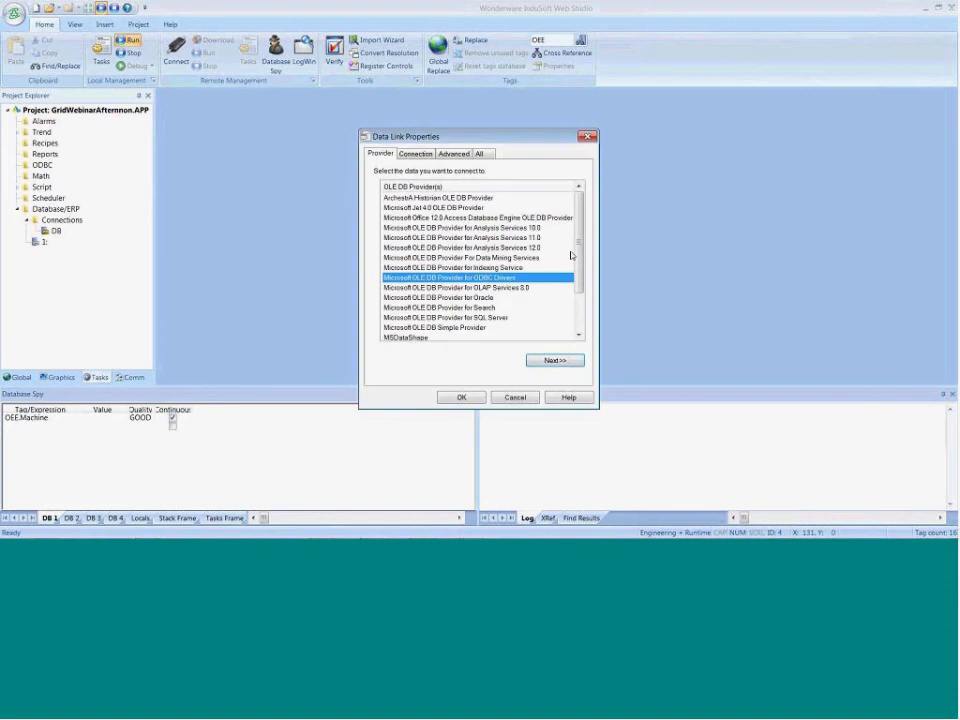
{"action": "left_click", "coordinate": [514, 317]}
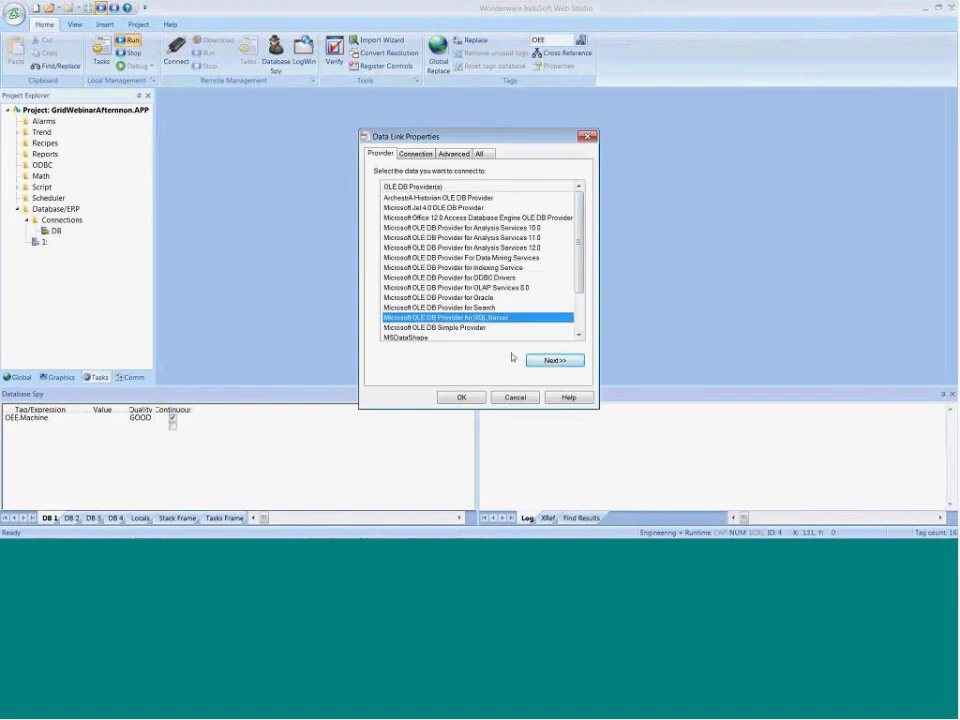
{"action": "left_click", "coordinate": [508, 400]}
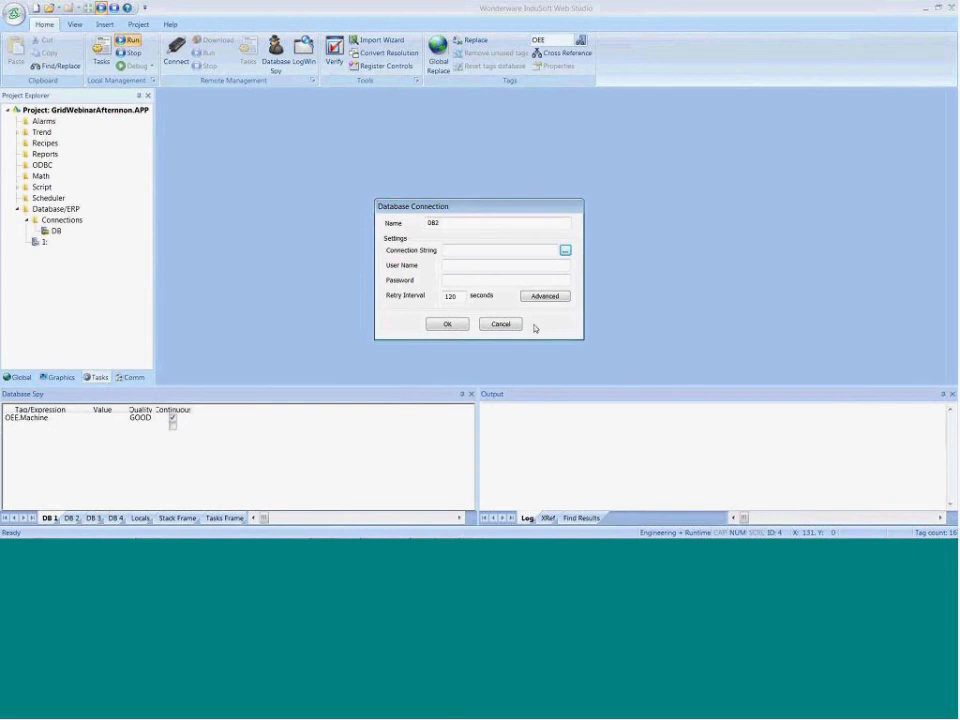
{"action": "left_click", "coordinate": [501, 325]}
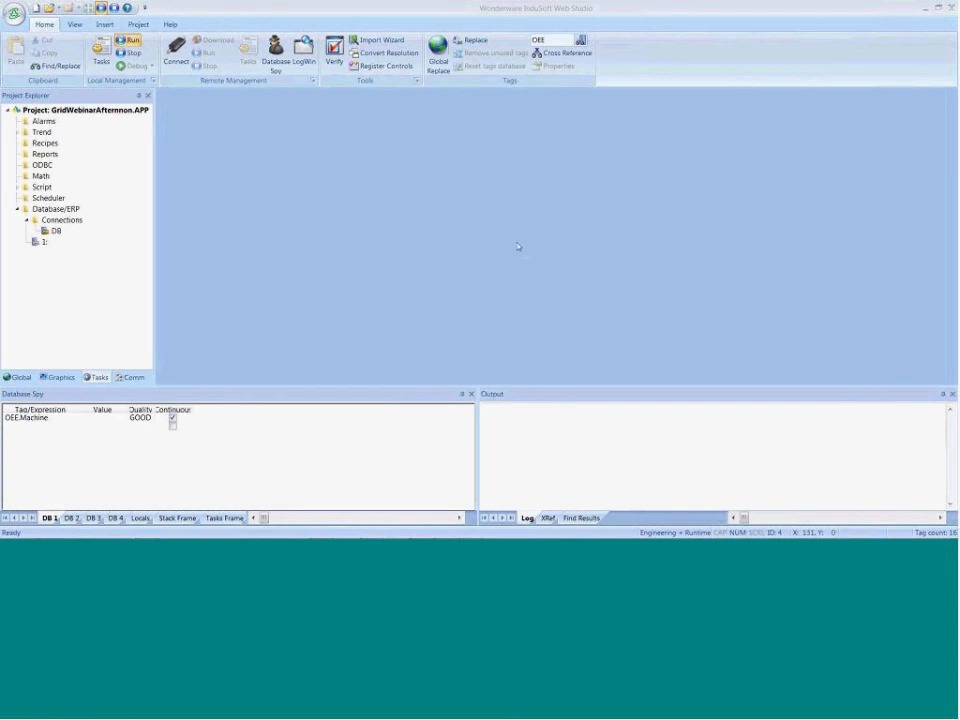
{"action": "key", "text": "alt+Tab"}
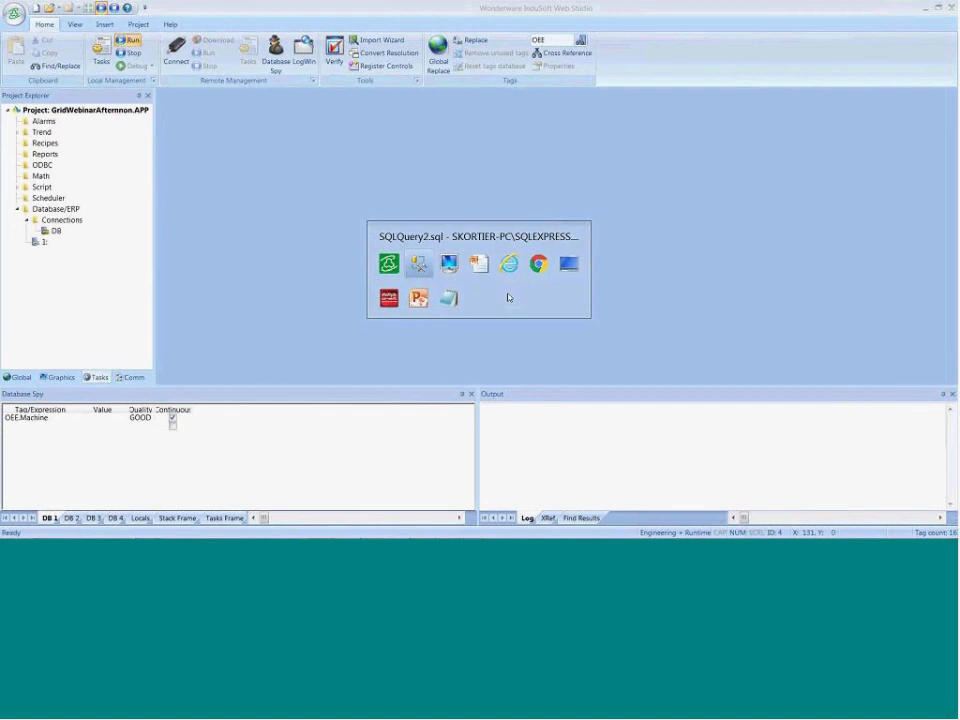
{"action": "key", "text": "super"}
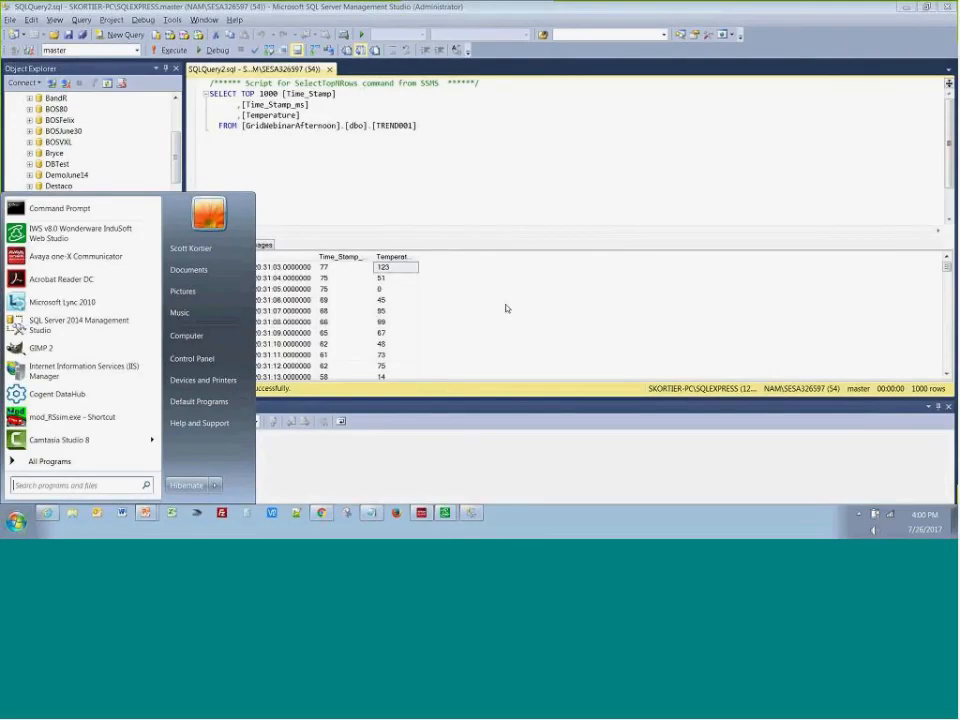
{"action": "left_click", "coordinate": [310, 28]}
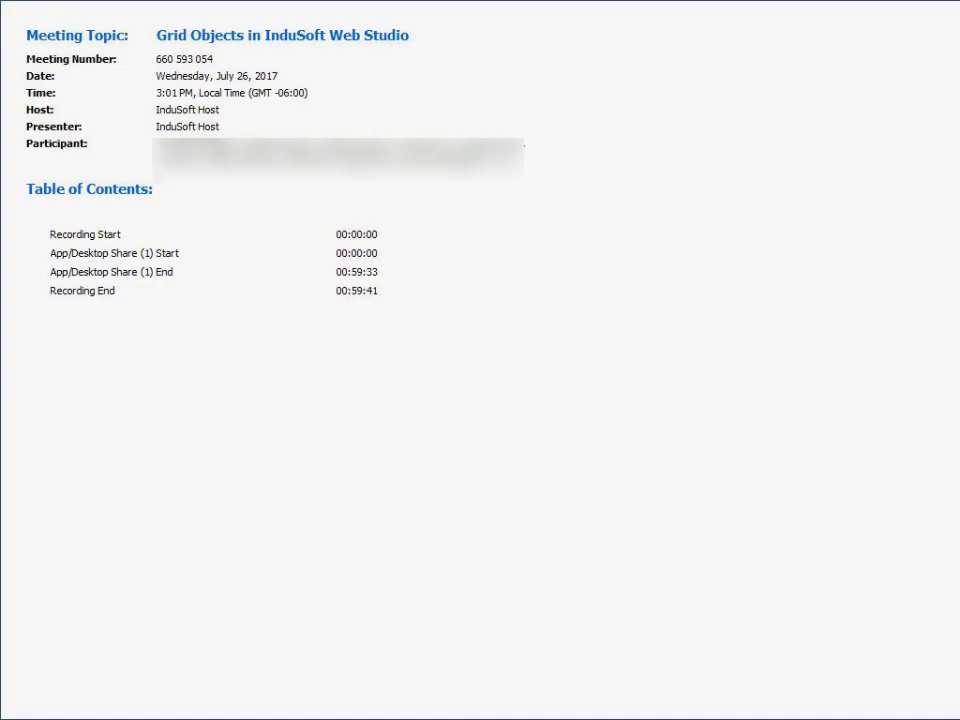